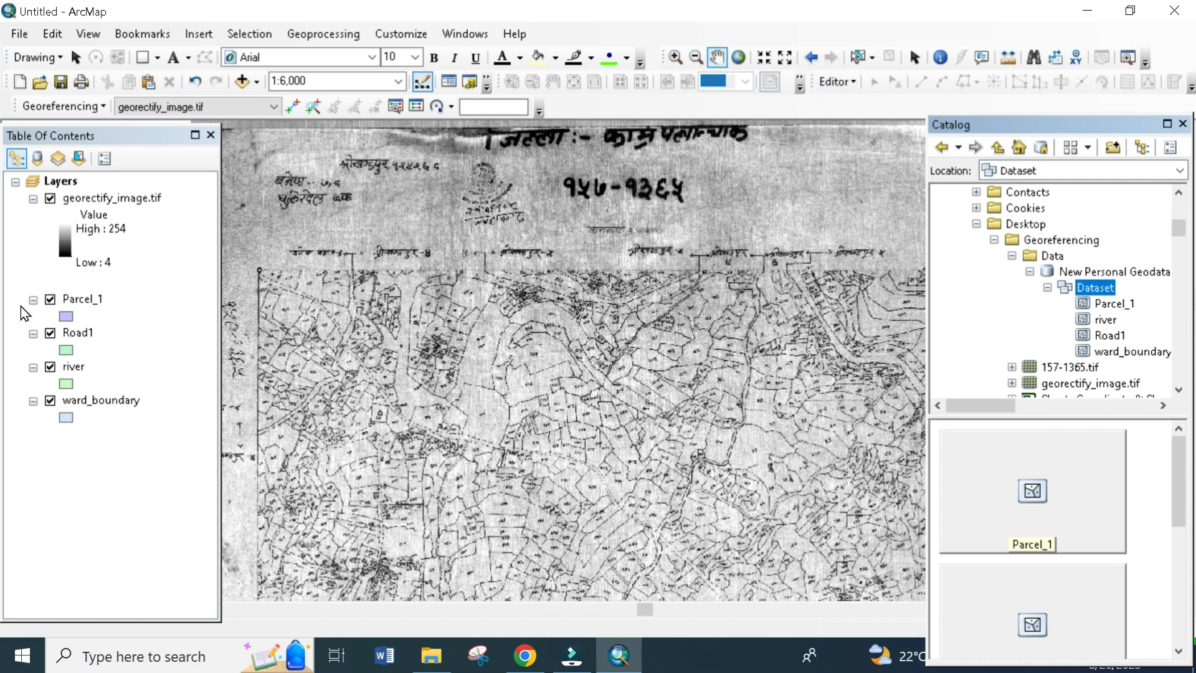
- Hide the Georeferencing toolbar and dock the Editor toolbar in its place
right_click(626, 106)
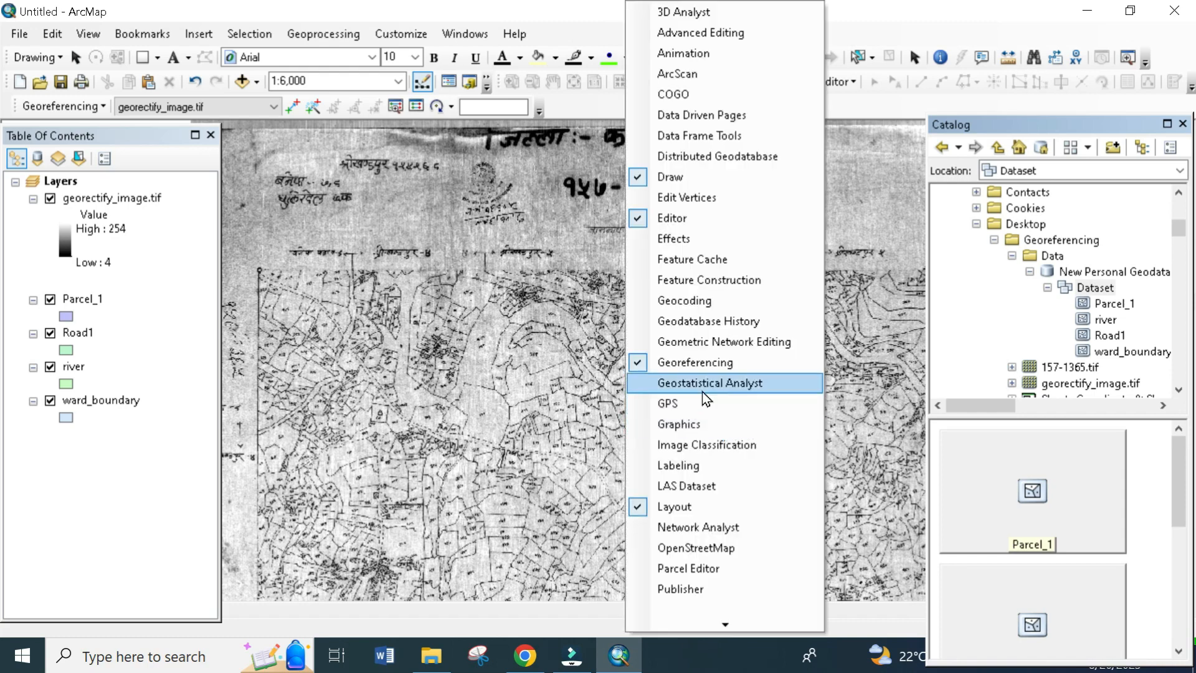
click(691, 363)
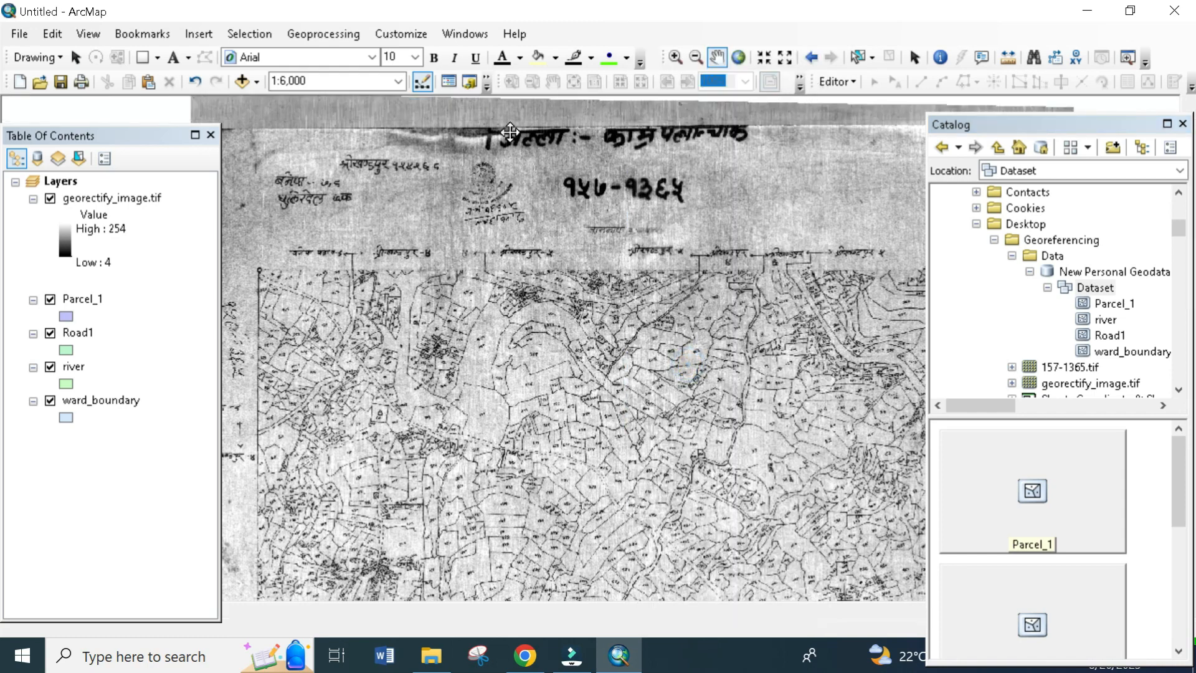
drag(810, 88, 11, 106)
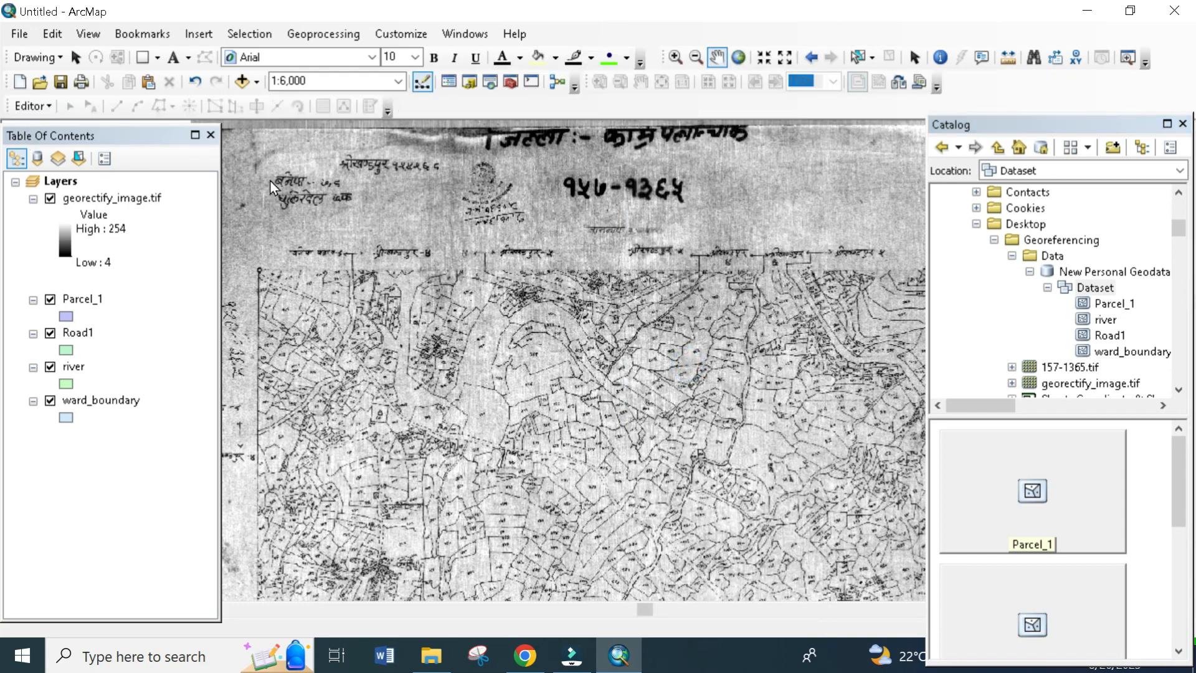
- Start an edit session and replace the Catalog window with the Create Features window
click(40, 102)
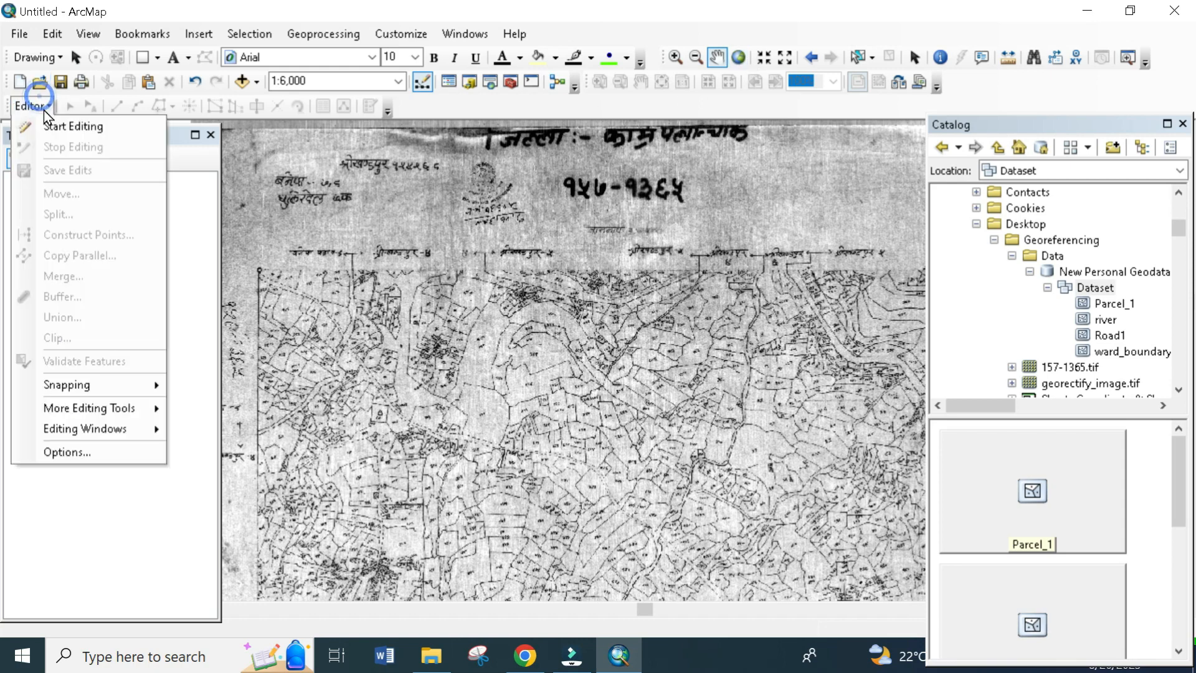
click(44, 107)
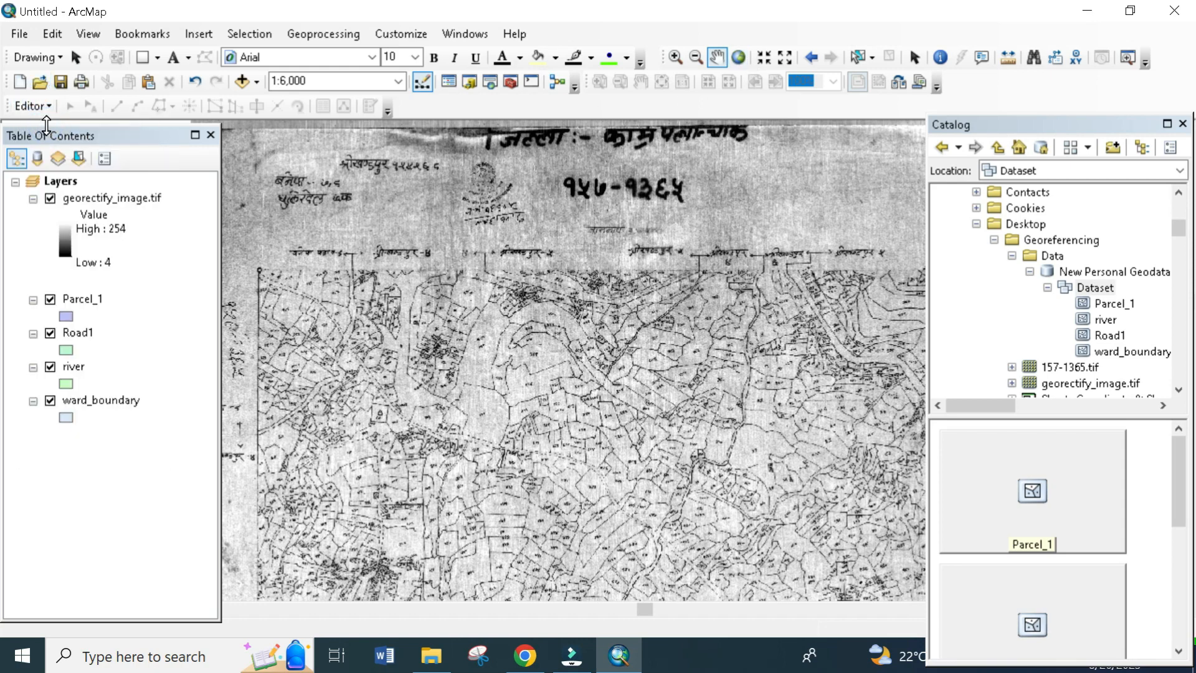
click(1182, 124)
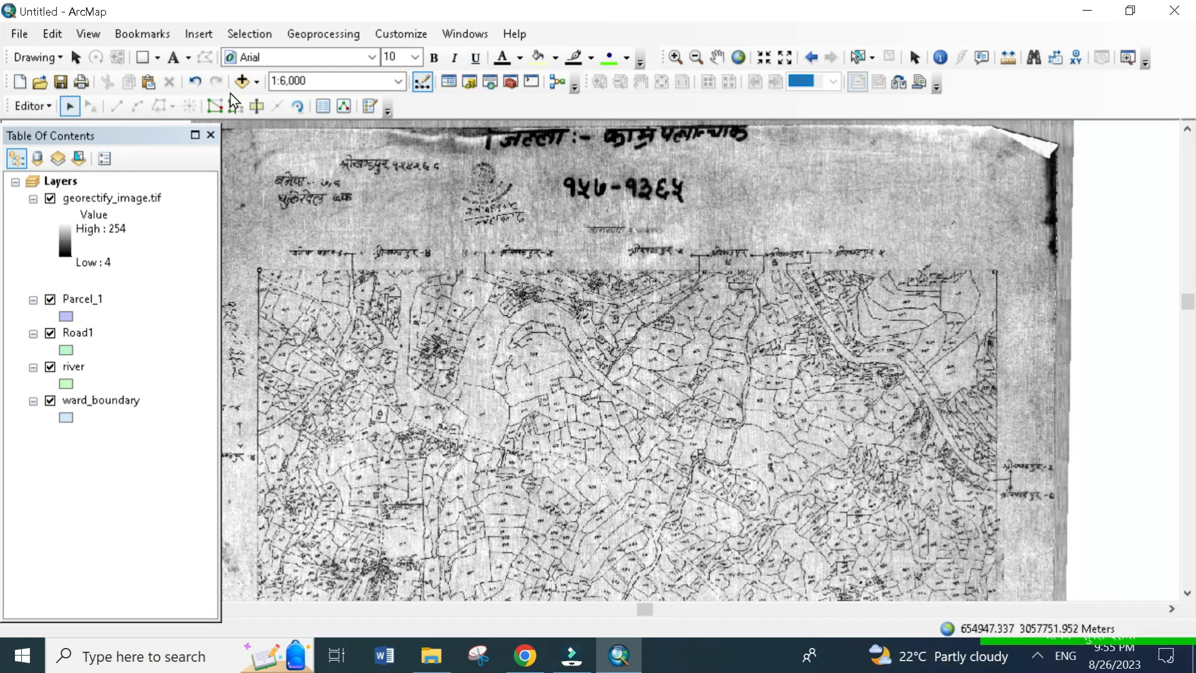
click(370, 107)
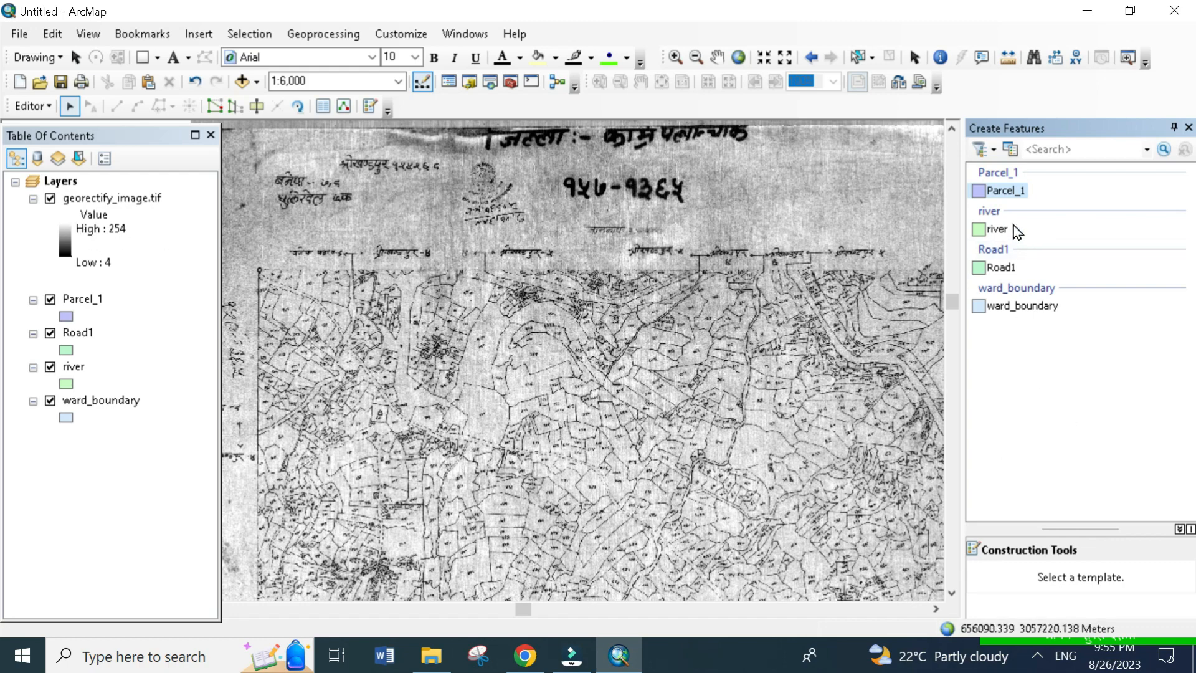
- Digitize a Parcel_1 polygon over the map sheet's upper-left corner parcel, from the circle marker along the border and dashed road edge
click(1003, 190)
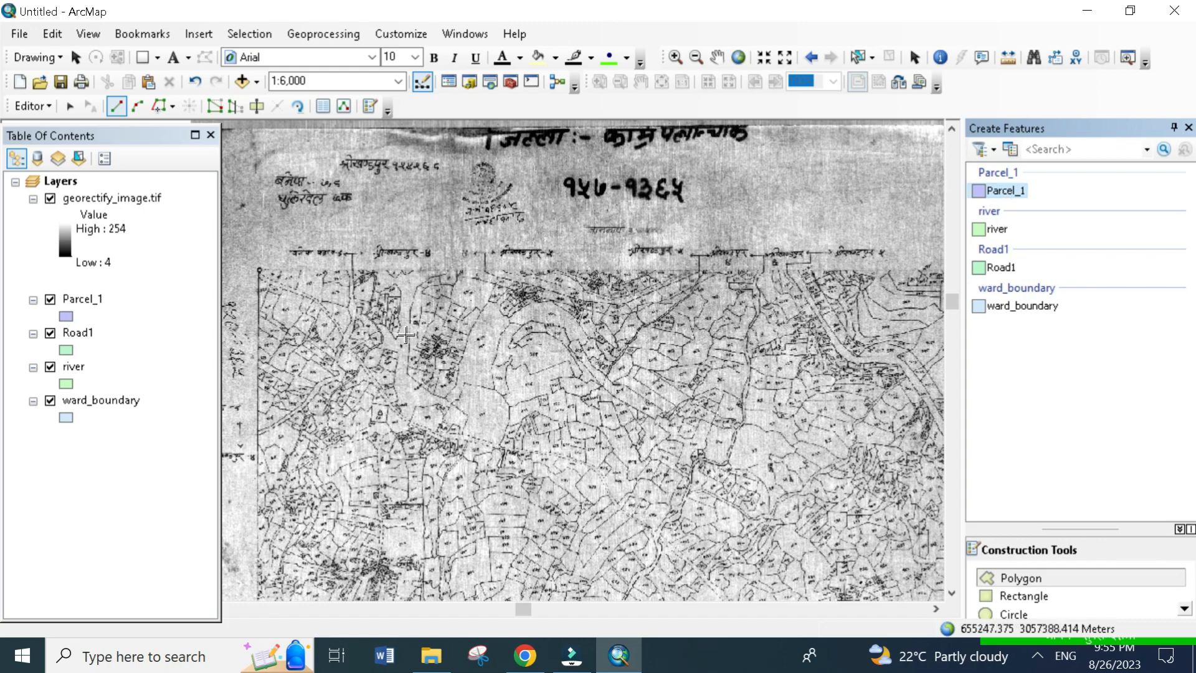
scroll(405, 335, up, 1)
scroll(276, 290, down, 6)
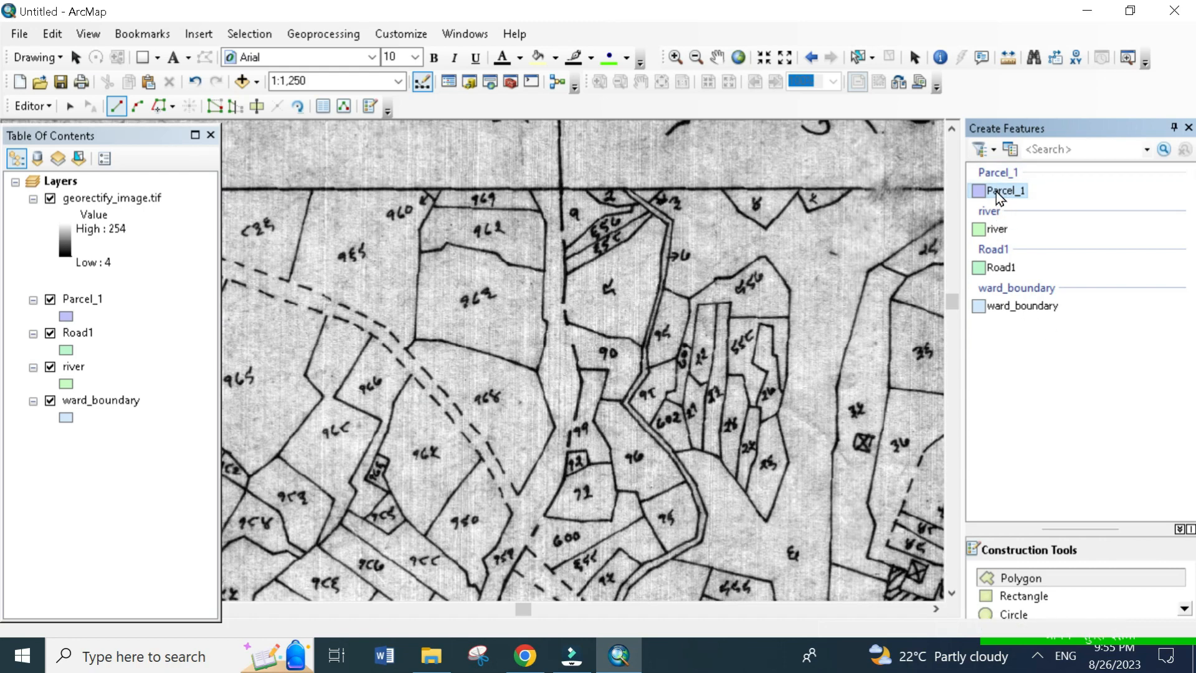
drag(405, 278, 753, 377)
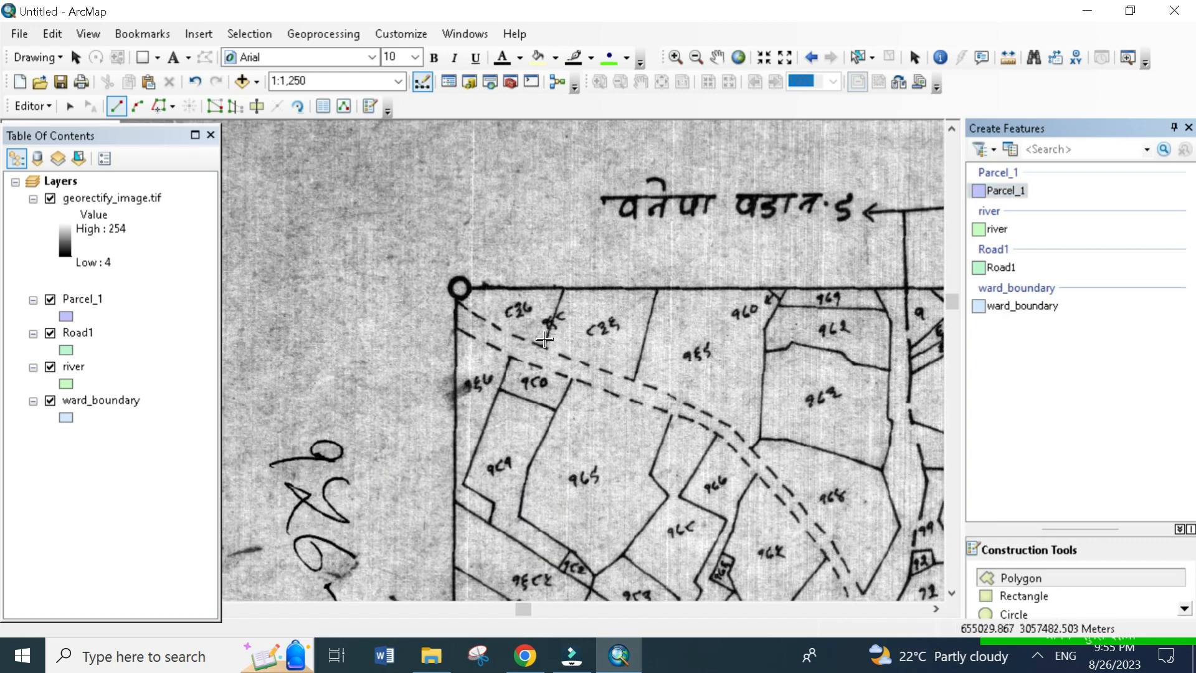
drag(529, 313, 595, 309)
scroll(544, 273, down, 2)
scroll(534, 306, down, 2)
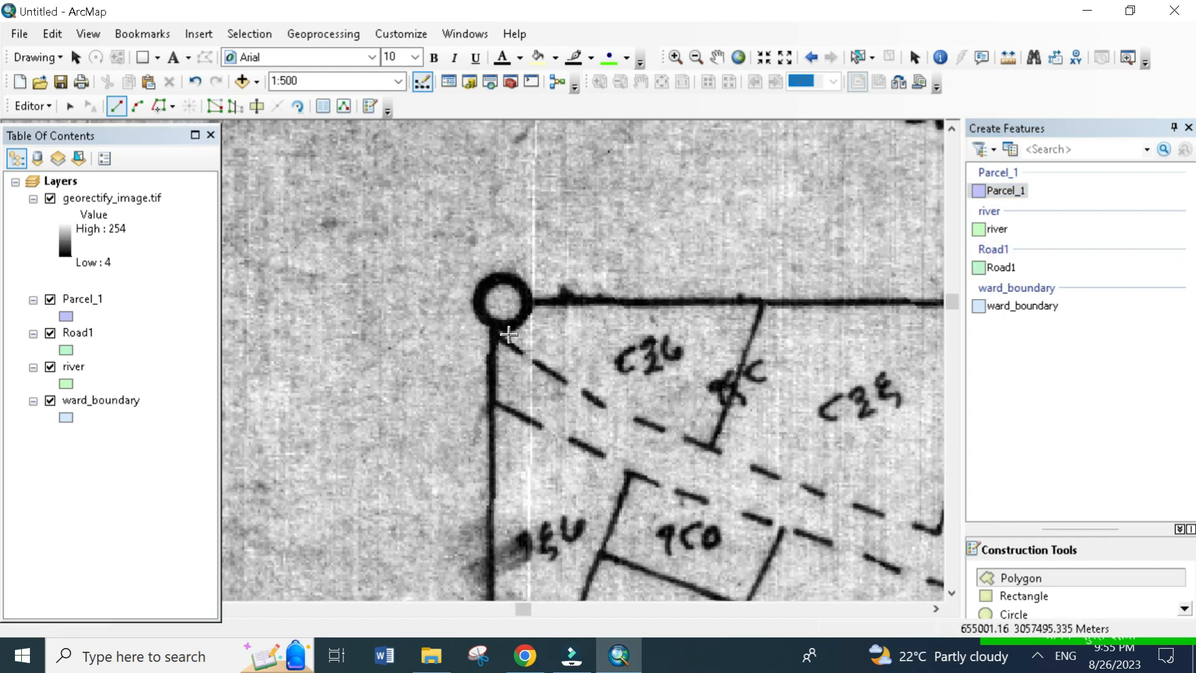
click(499, 301)
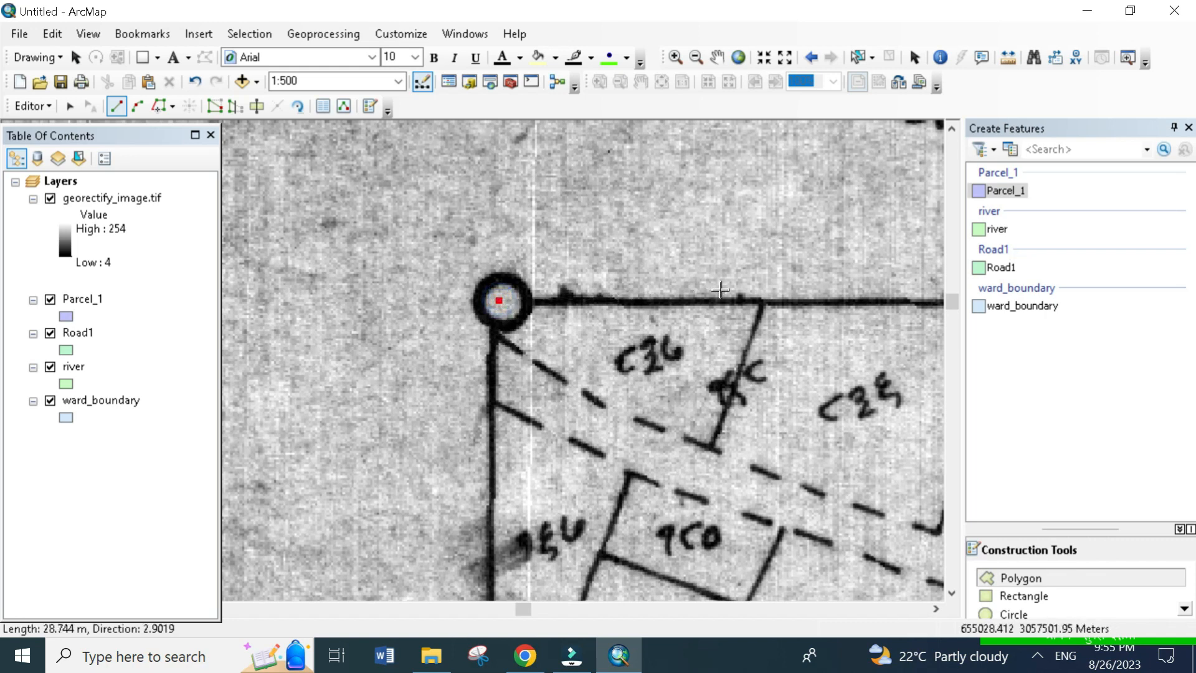
click(761, 298)
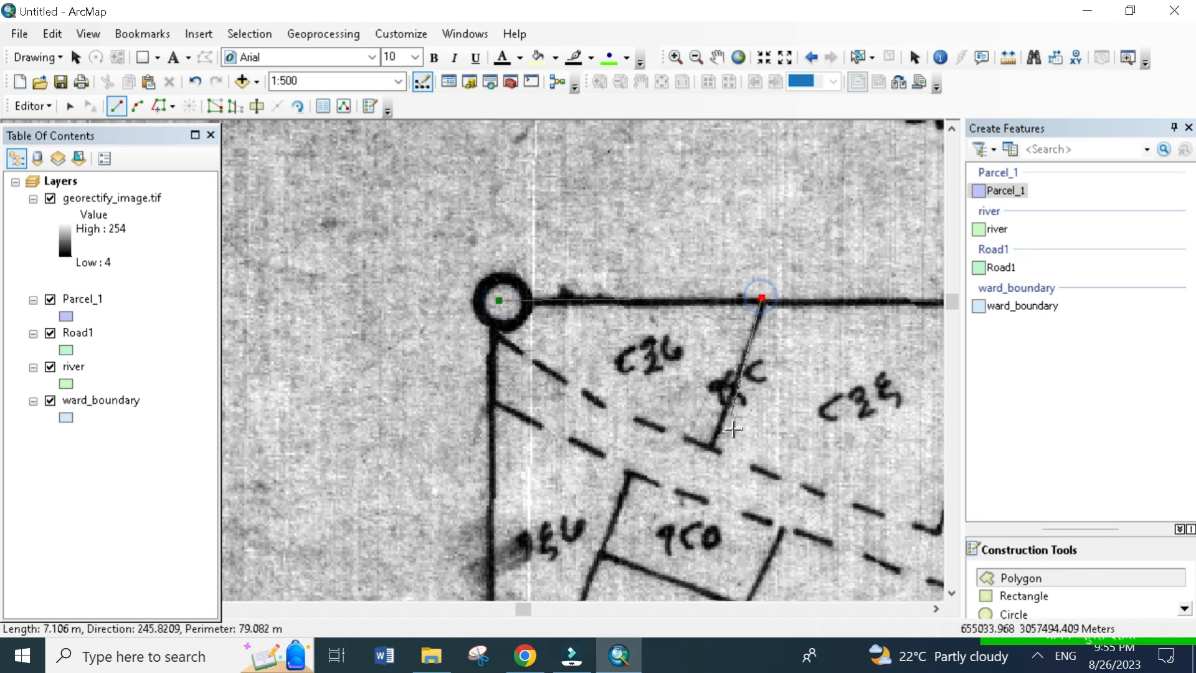
click(709, 451)
click(585, 395)
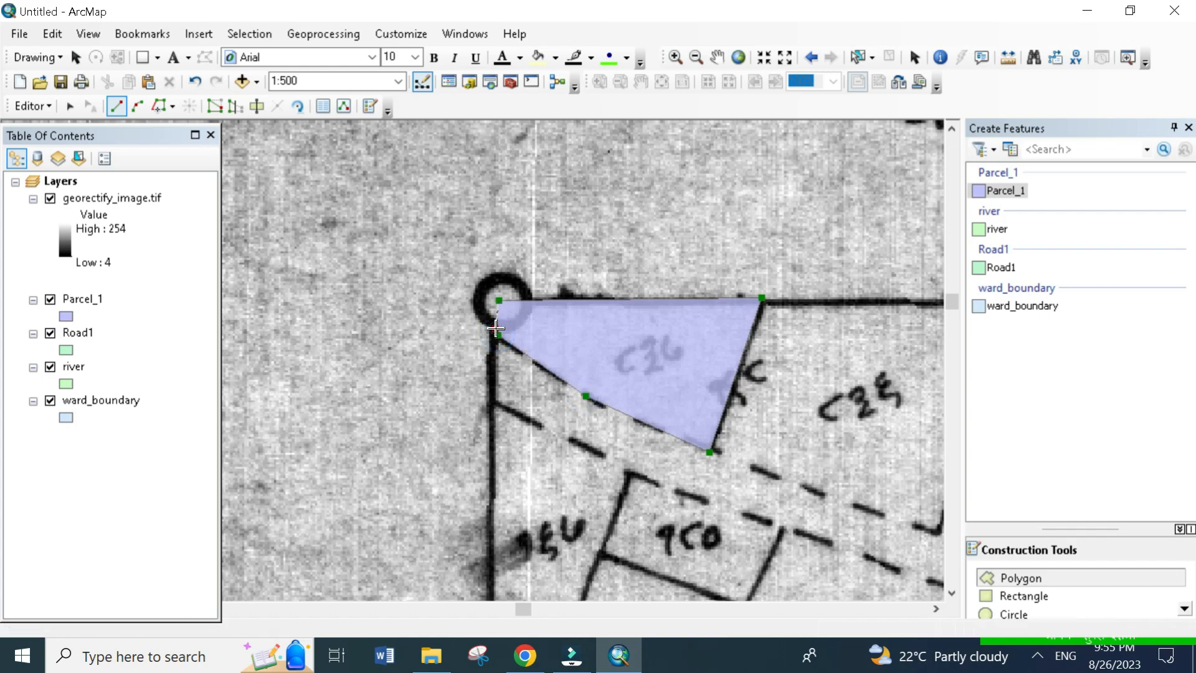
double_click(494, 330)
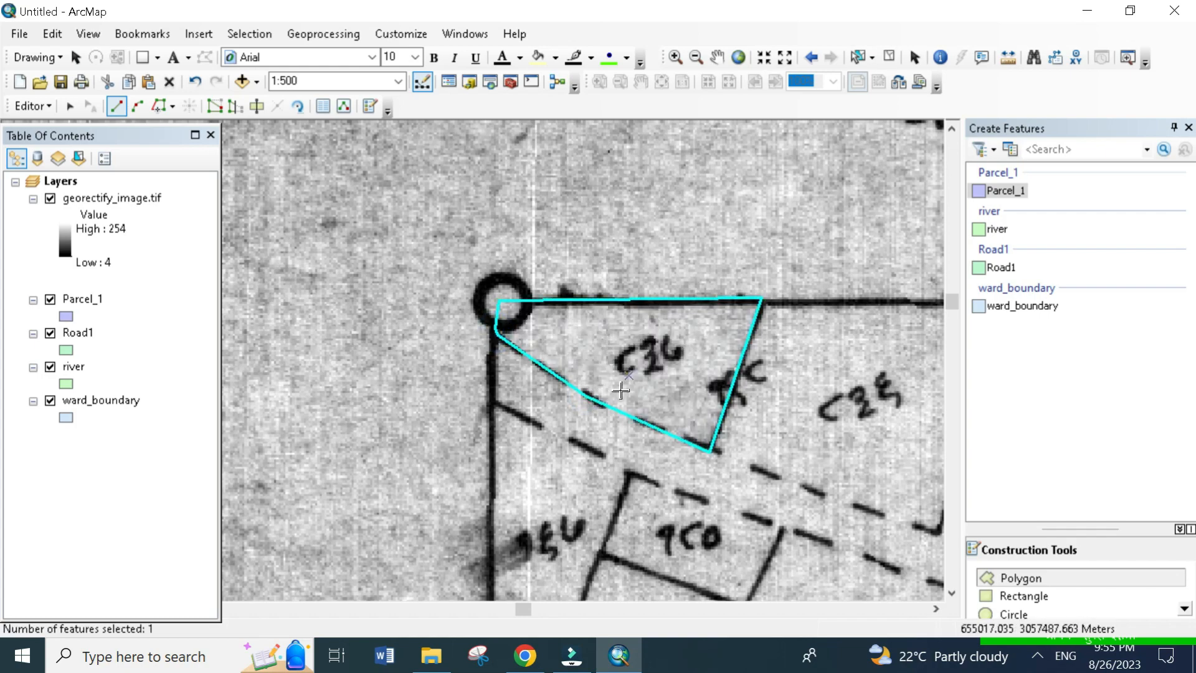
- Digitize the adjoining four-sided parcel east of the corner parcel as a Parcel_1 polygon, and select the corner parcel
drag(621, 390, 641, 215)
drag(781, 301, 726, 368)
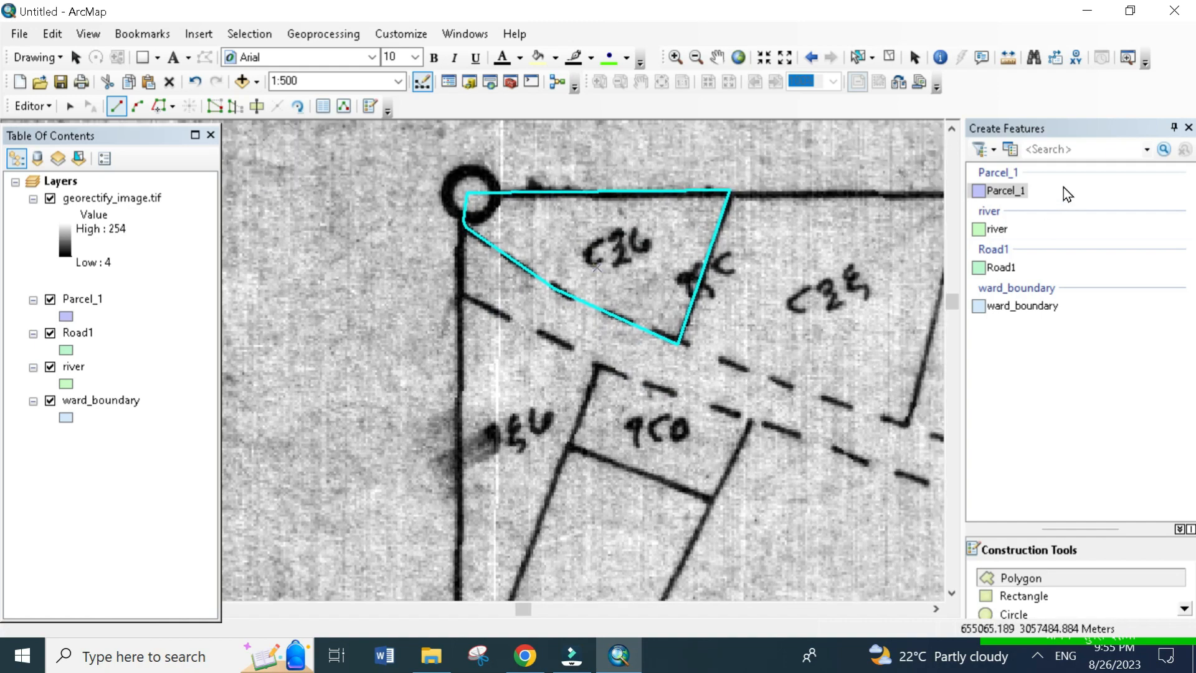
click(1007, 198)
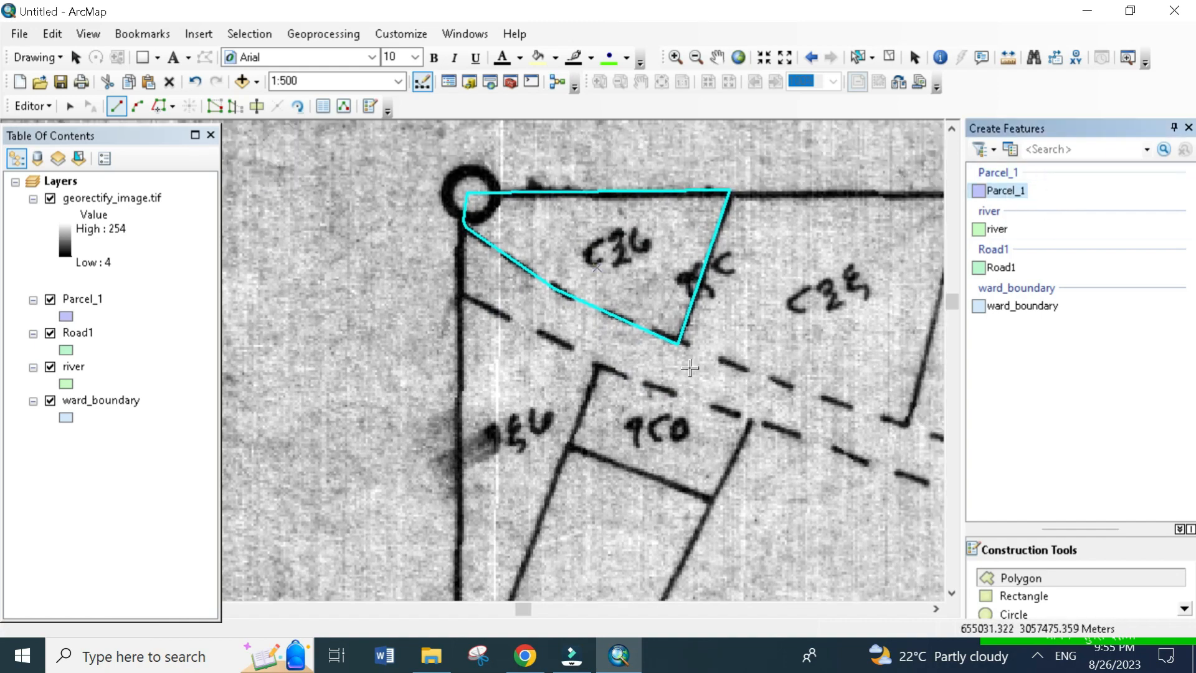
click(677, 343)
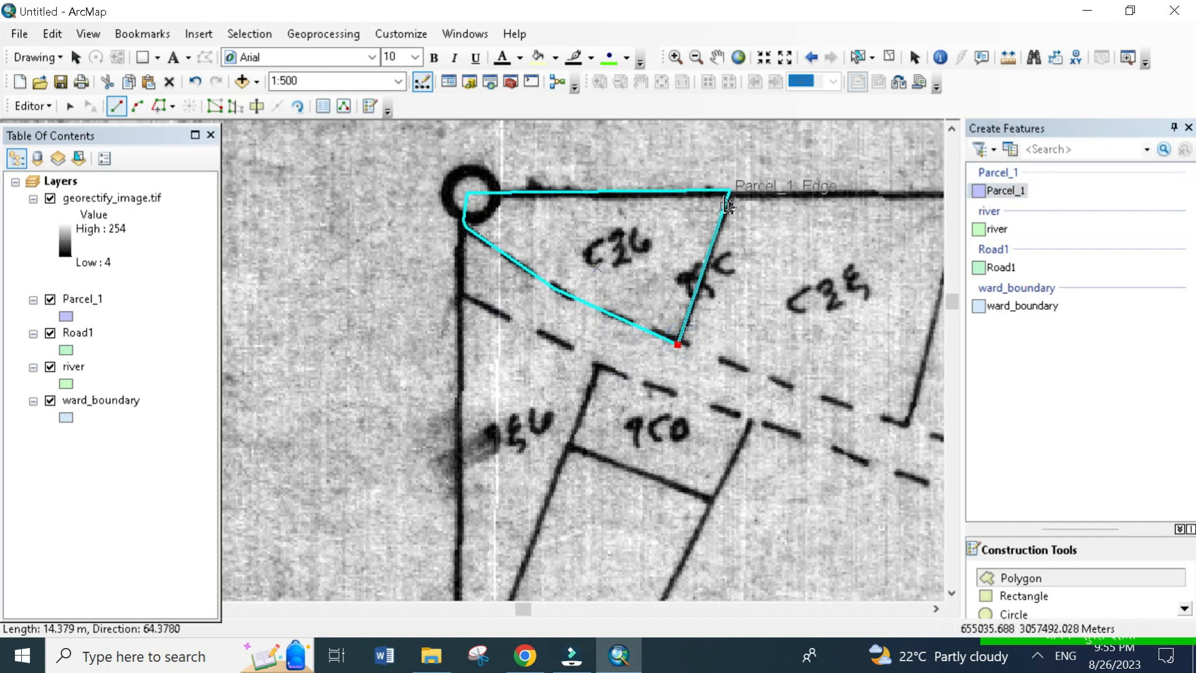
drag(738, 257, 539, 318)
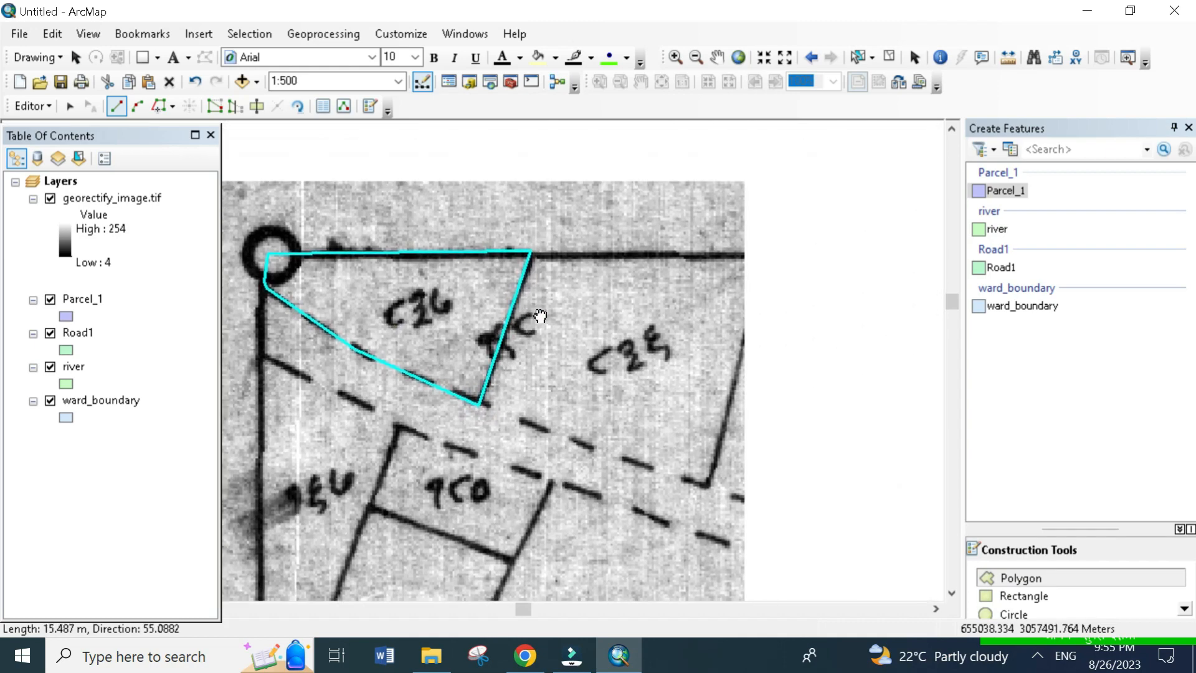
click(712, 486)
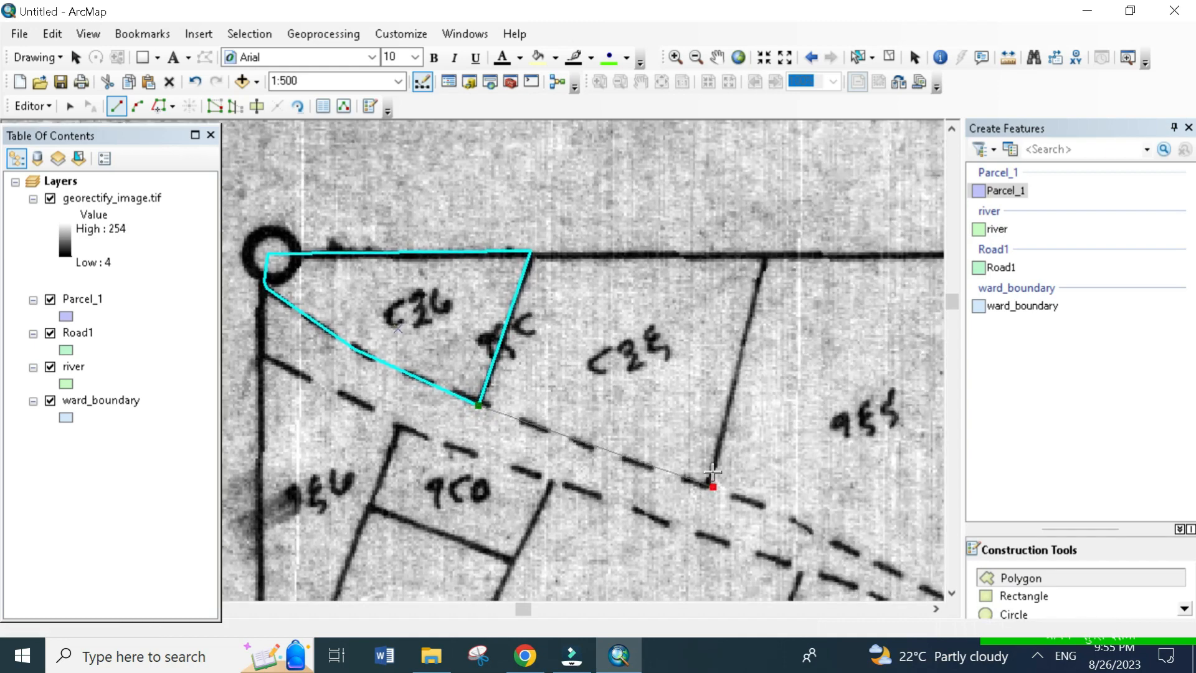
click(769, 253)
double_click(531, 253)
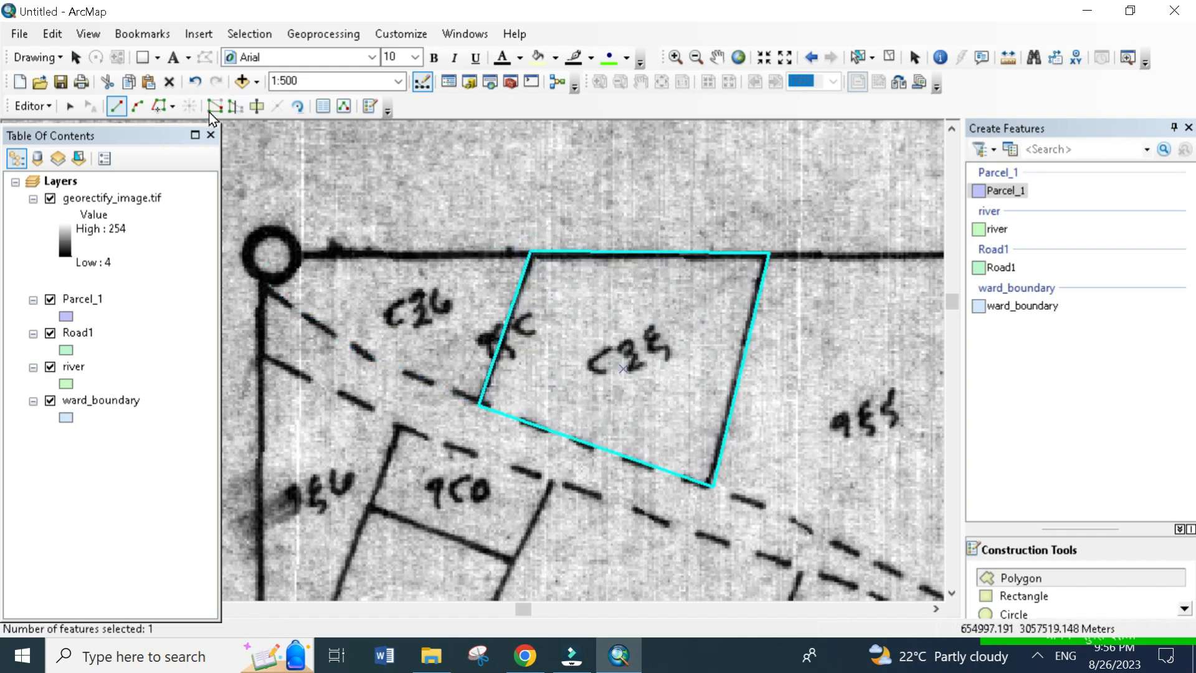
click(859, 56)
click(399, 324)
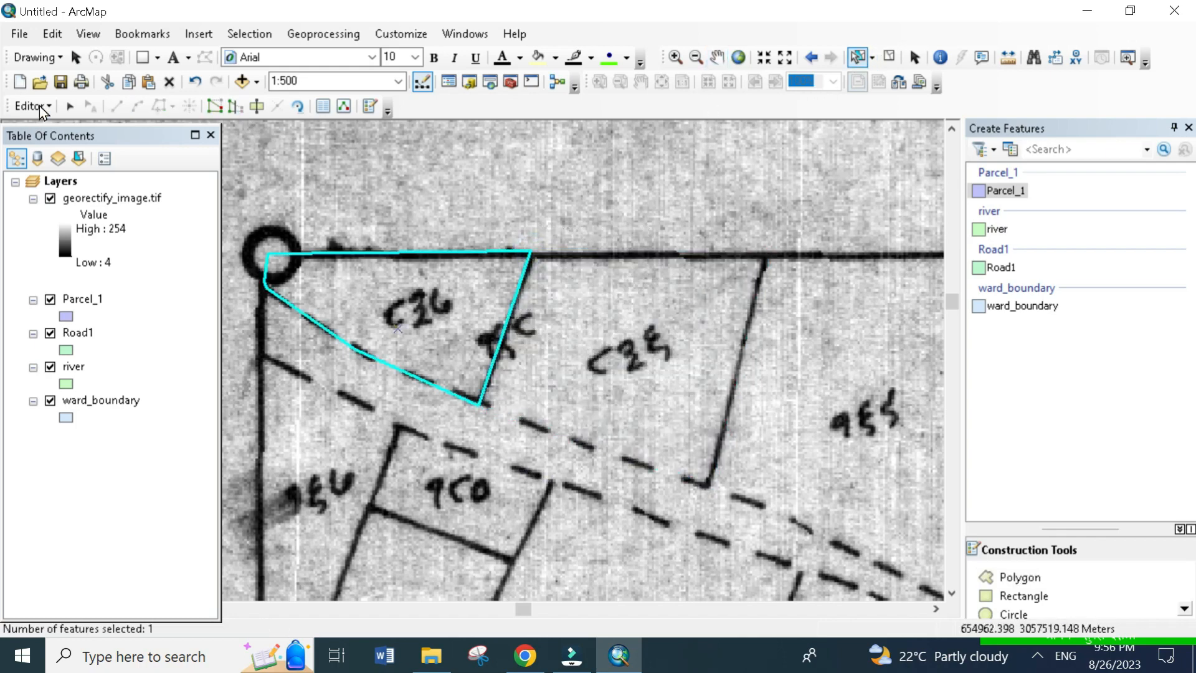
- Show the Snapping toolbar and turn on point, end, vertex and edge snapping
click(44, 106)
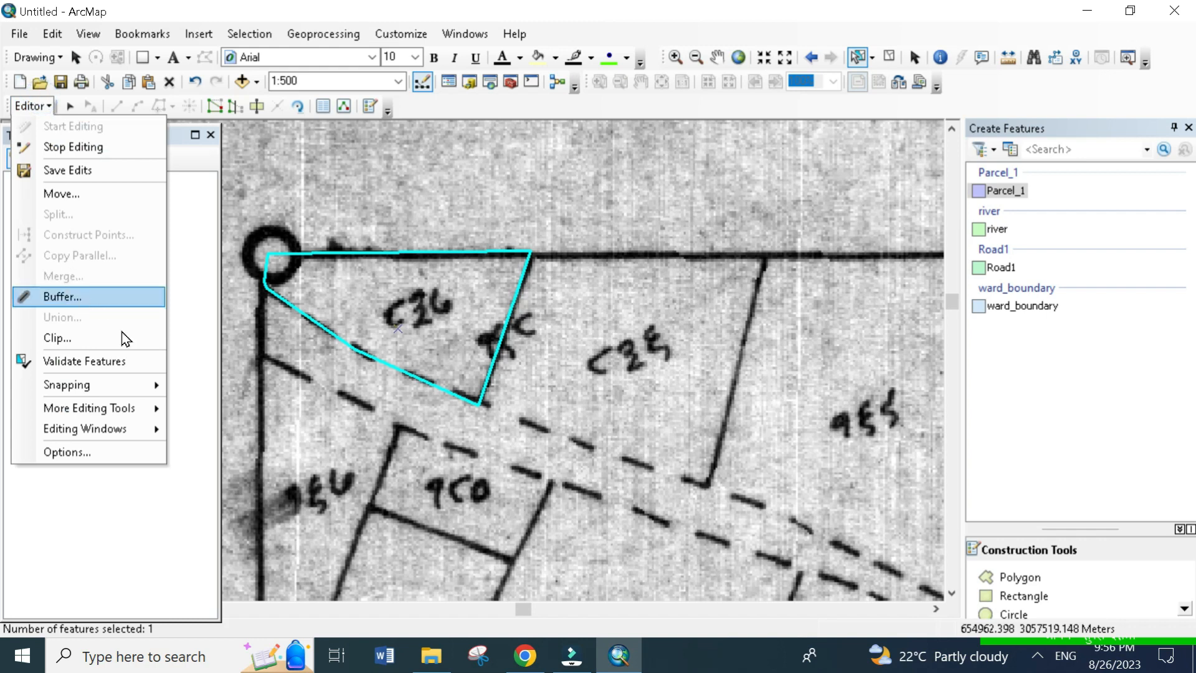
mouse_move(92, 379)
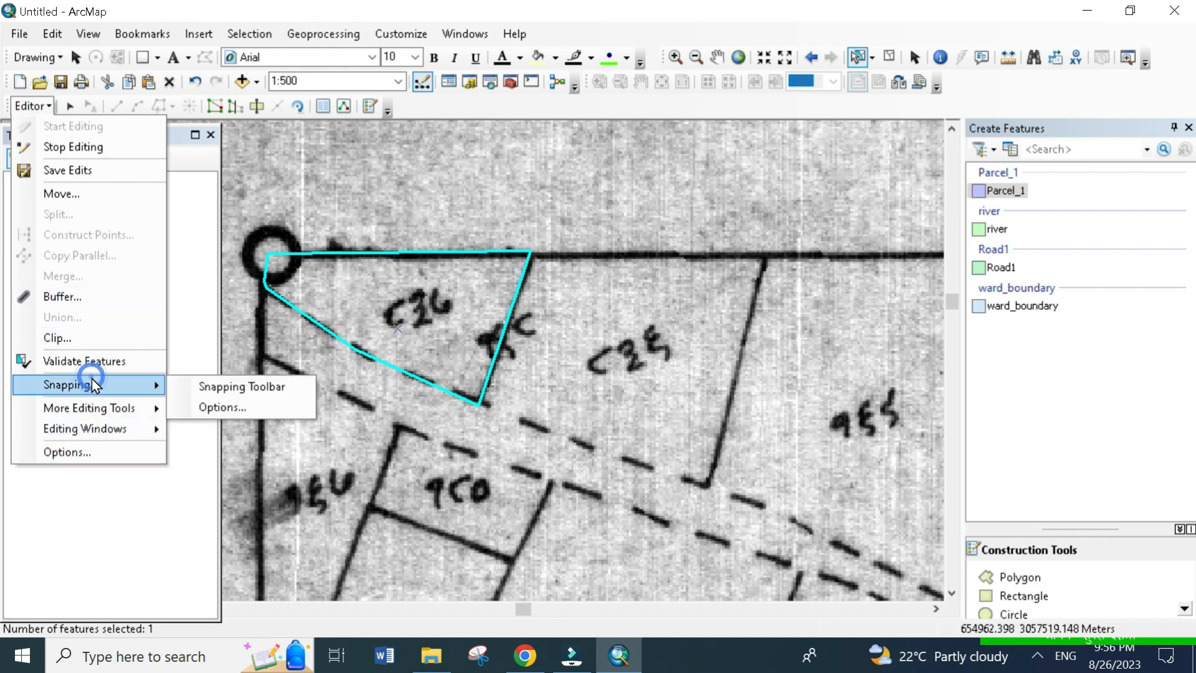
click(206, 388)
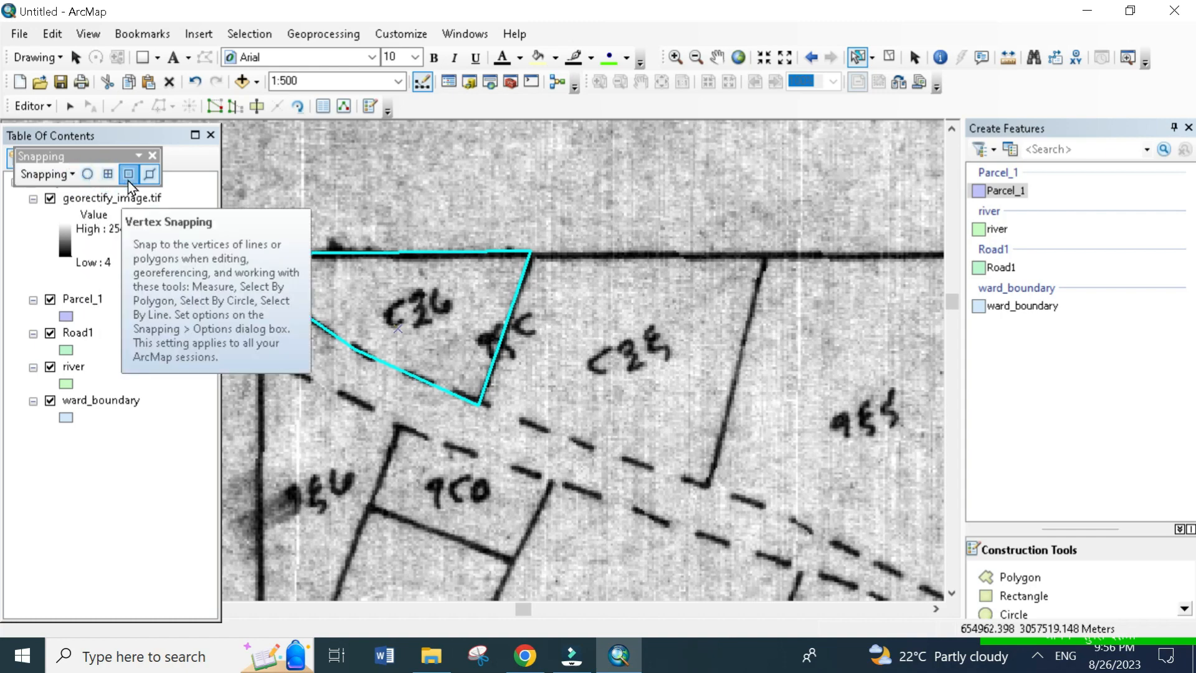
click(149, 175)
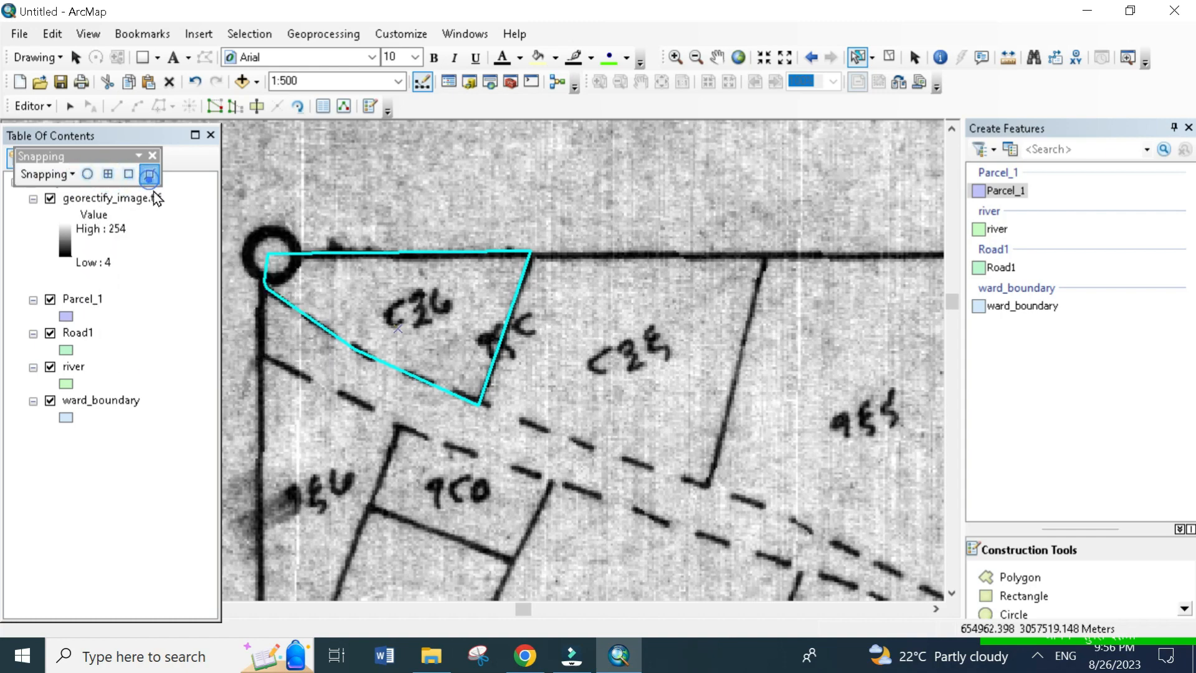
click(86, 175)
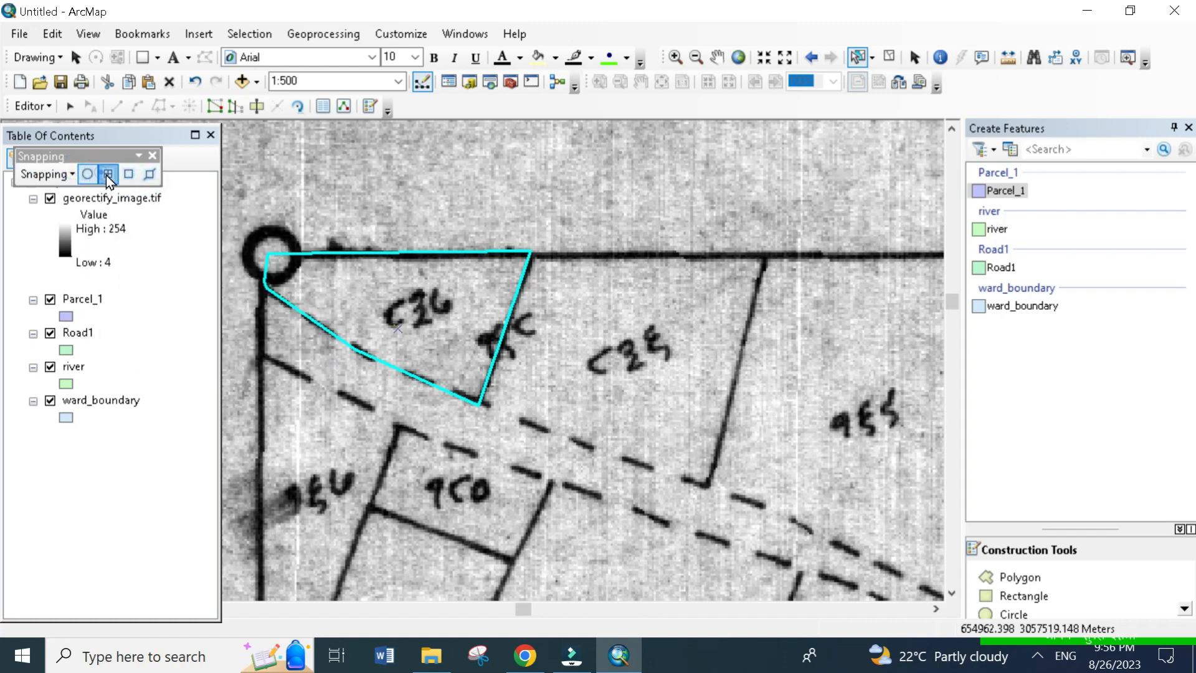
- Enable intersection, midpoint and tangent snapping
click(61, 177)
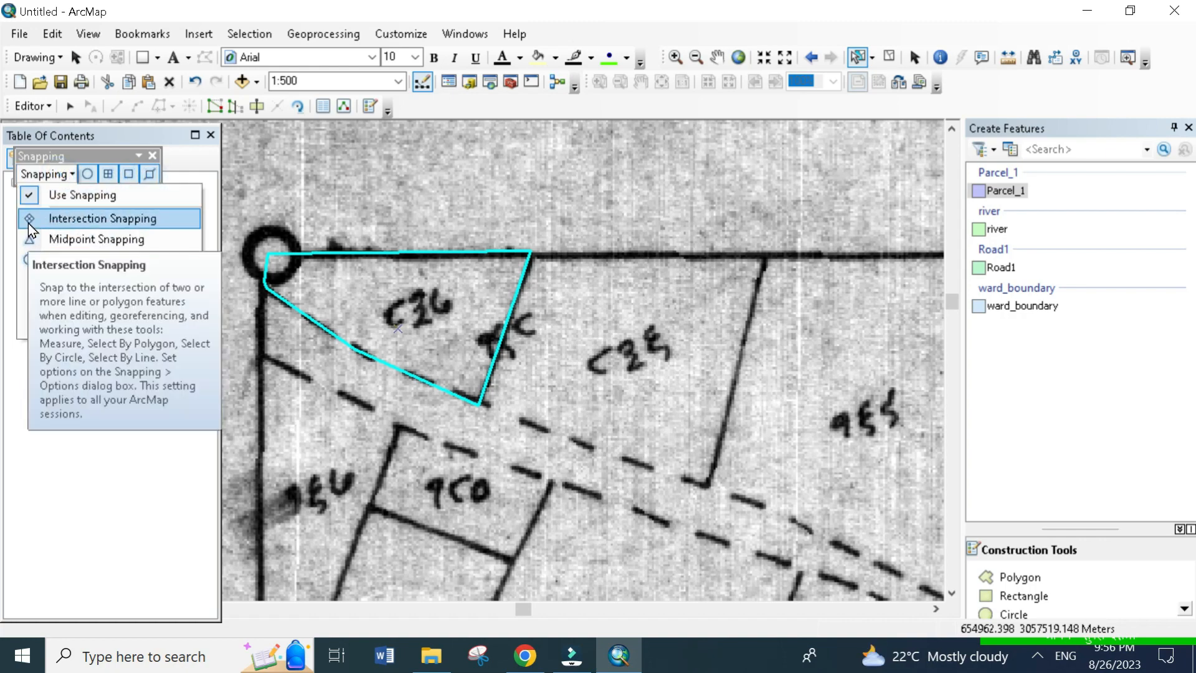
click(51, 219)
click(50, 173)
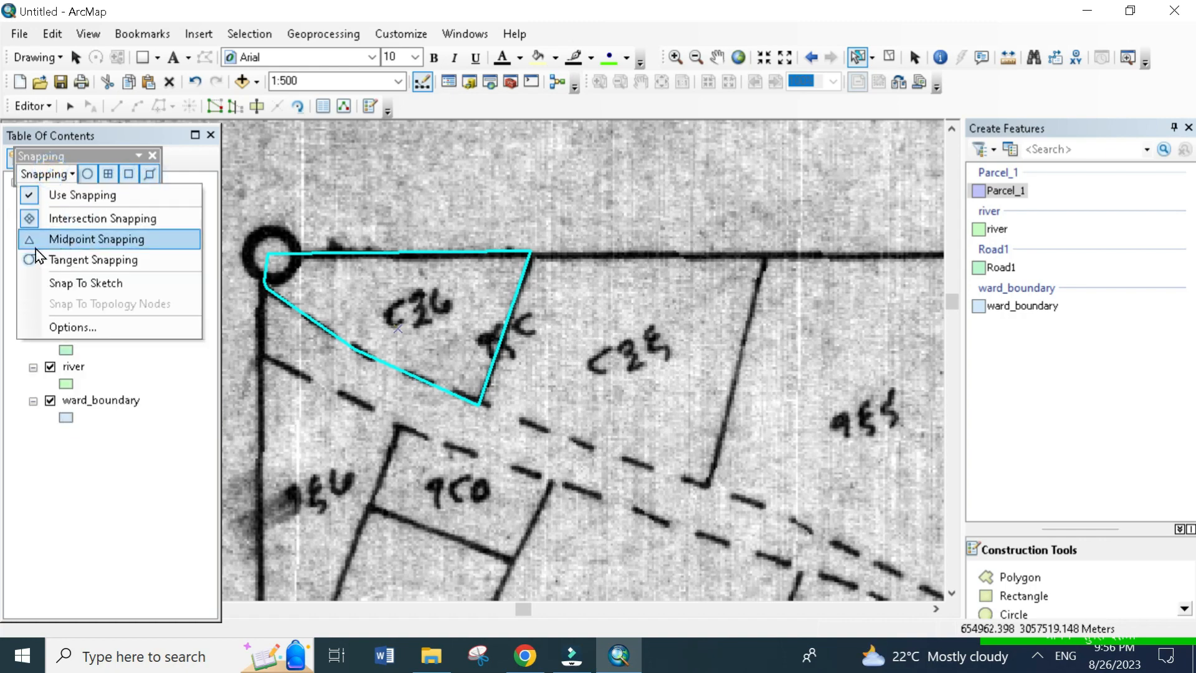
click(72, 241)
click(56, 170)
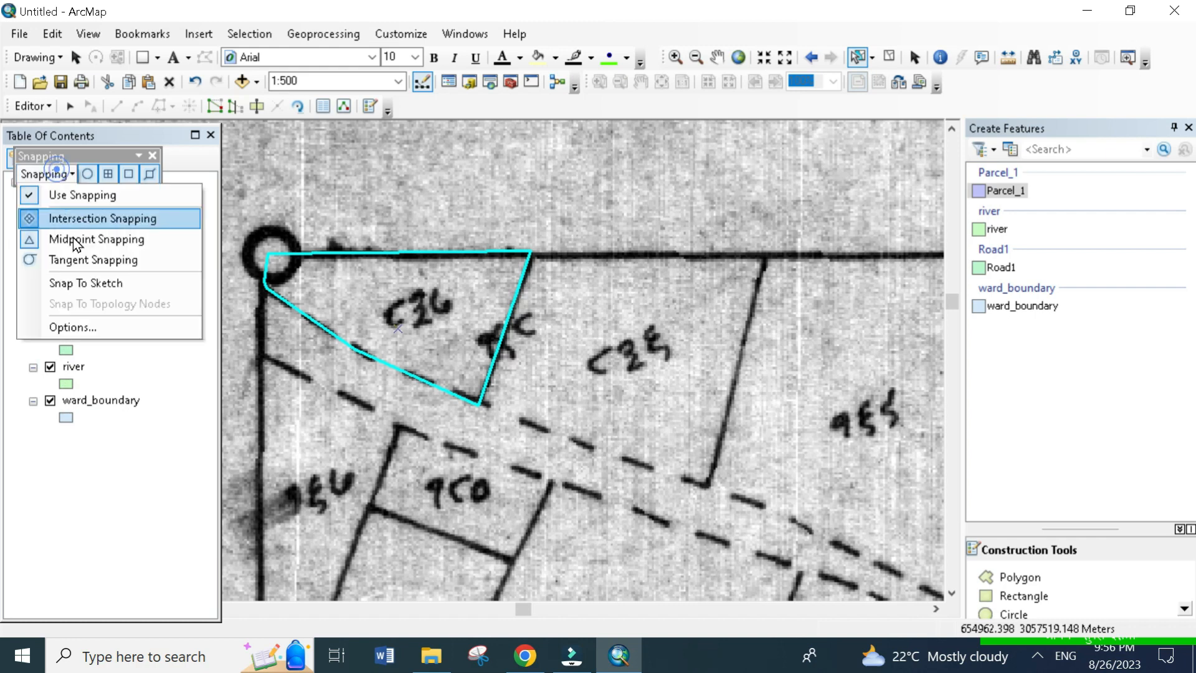
click(44, 258)
- Review the snapping options, dismiss them without changes, and close the Snapping toolbar
click(67, 174)
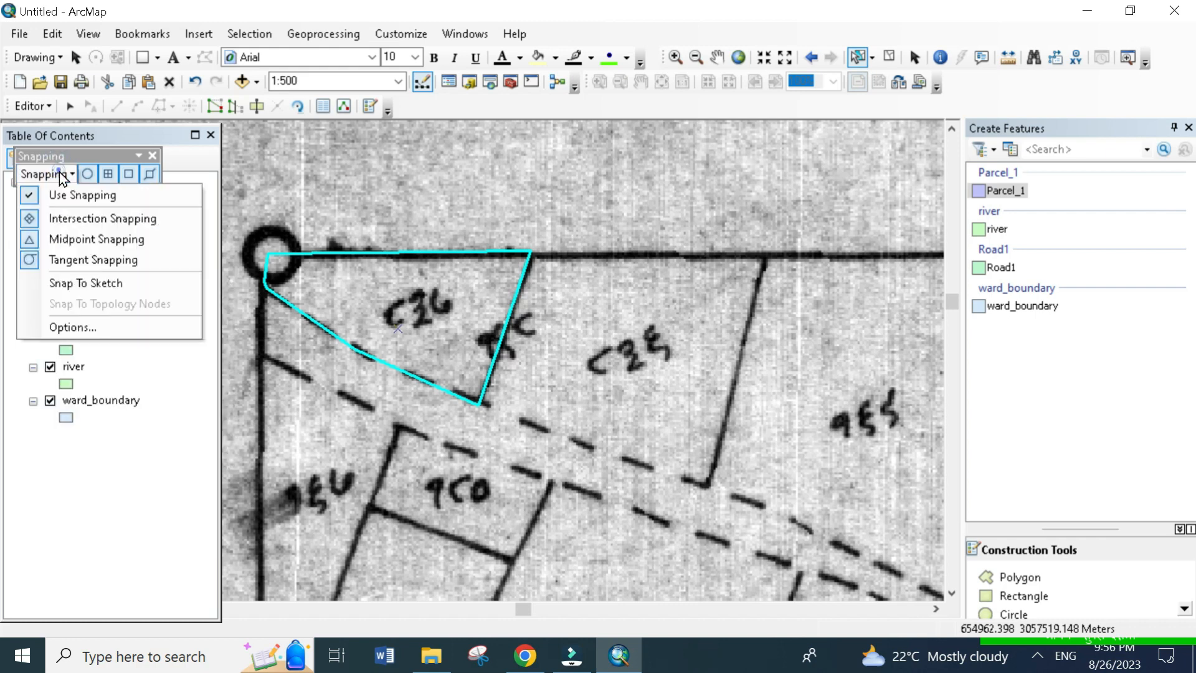
click(101, 325)
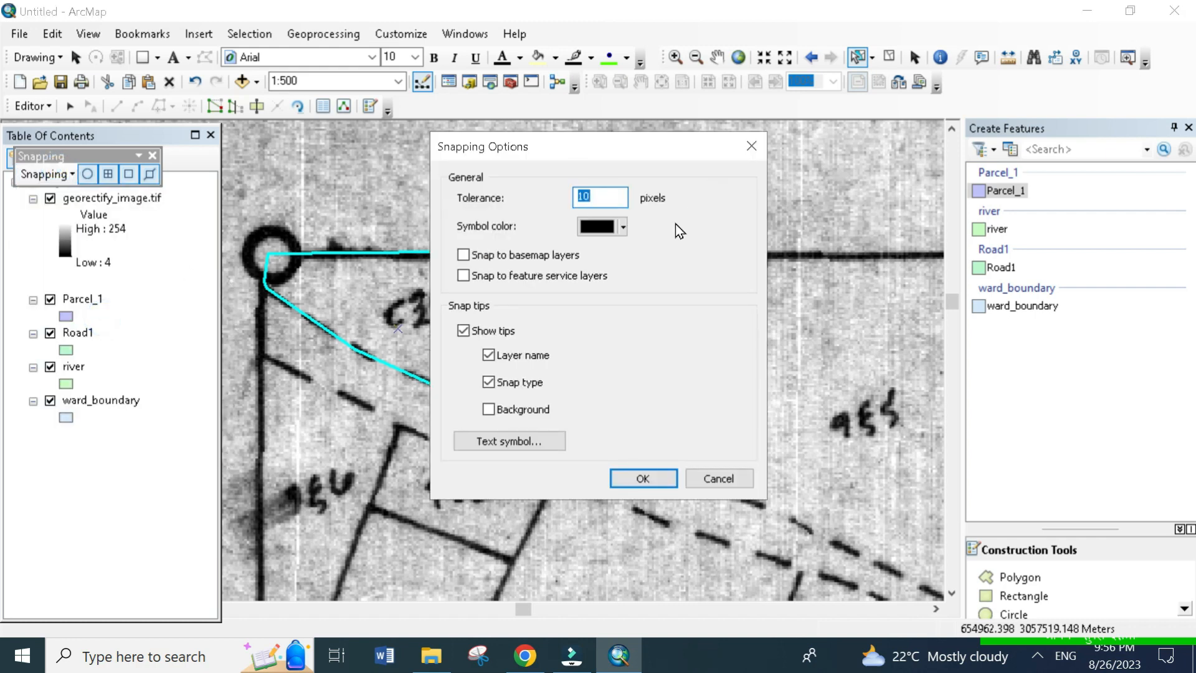
click(754, 142)
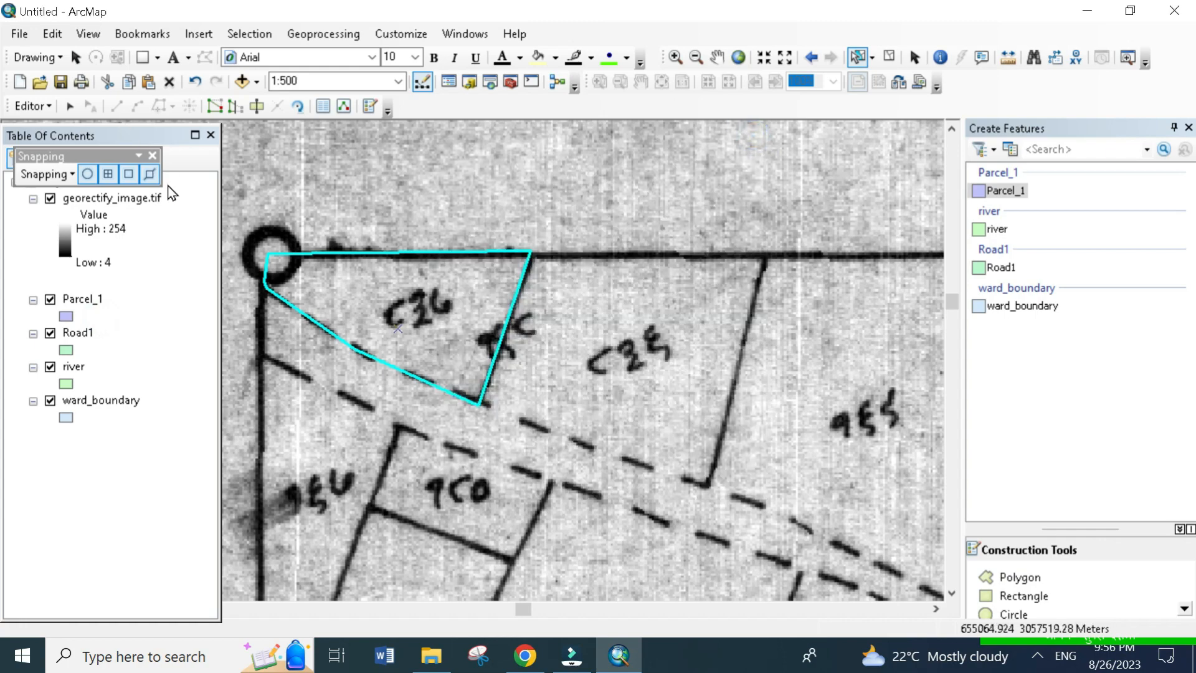
click(152, 155)
- Digitize the large parcel east of the four-sided parcel as a Parcel_1 polygon, following the dashed road edge and snapping to the shared boundary's vertices
scroll(613, 333, up, 3)
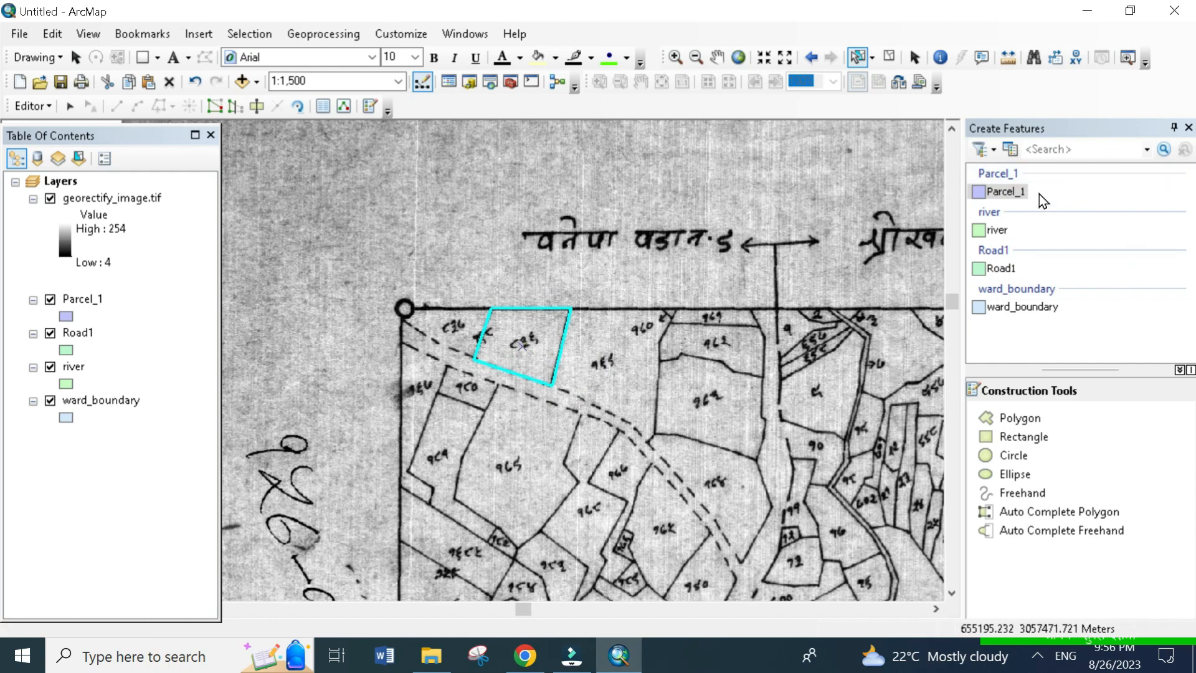
click(1014, 193)
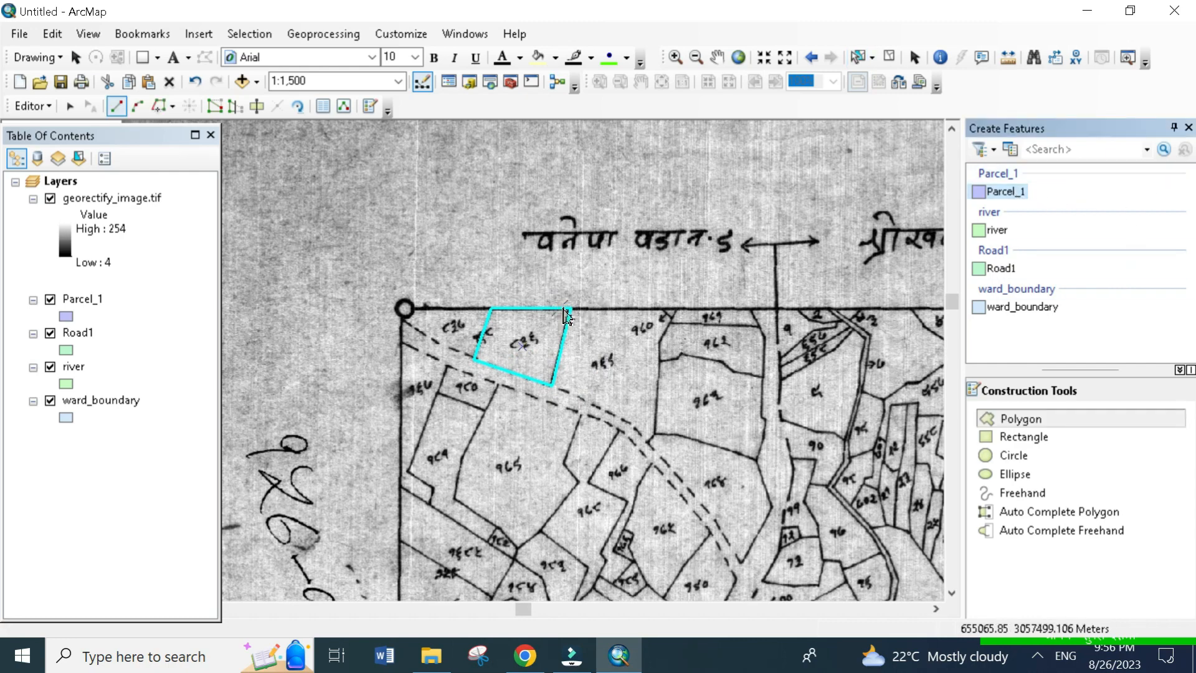
click(589, 316)
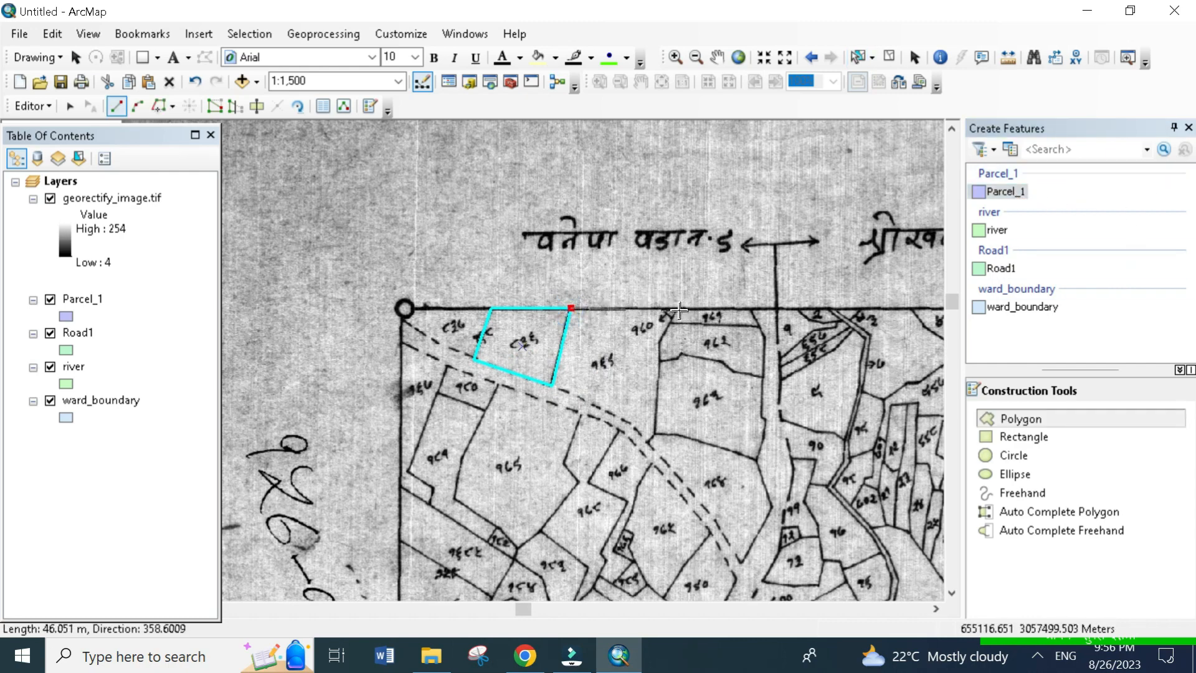
scroll(679, 326, down, 4)
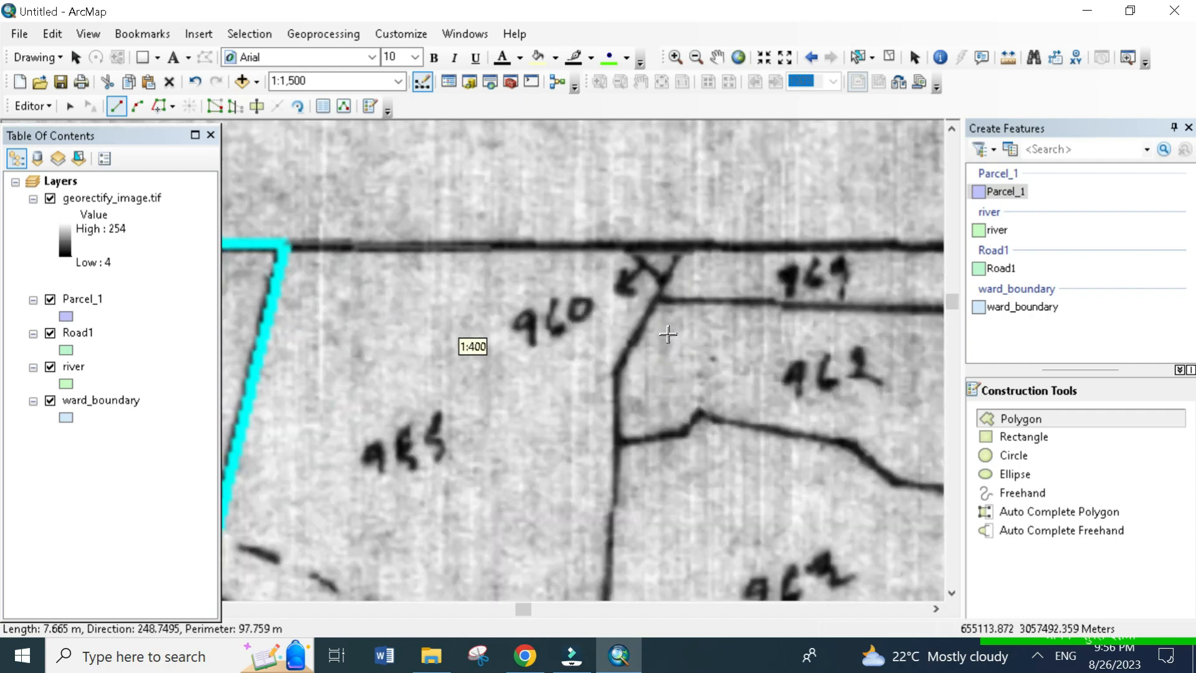
click(619, 374)
drag(683, 429, 826, 206)
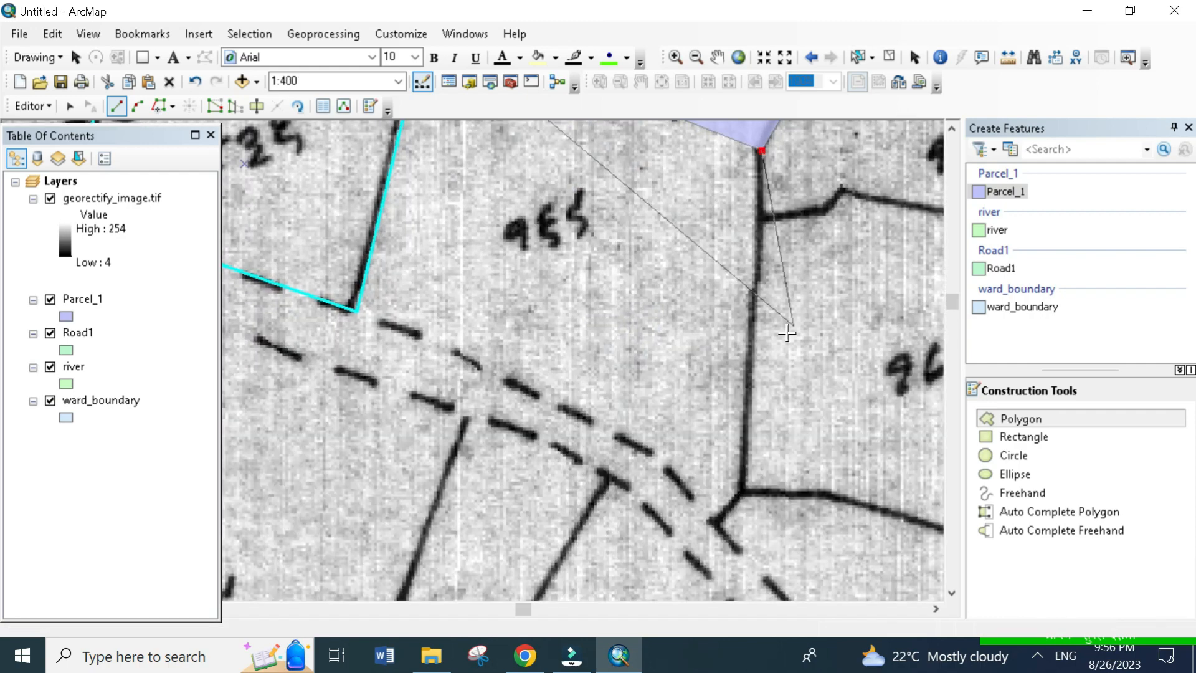
click(735, 492)
click(721, 521)
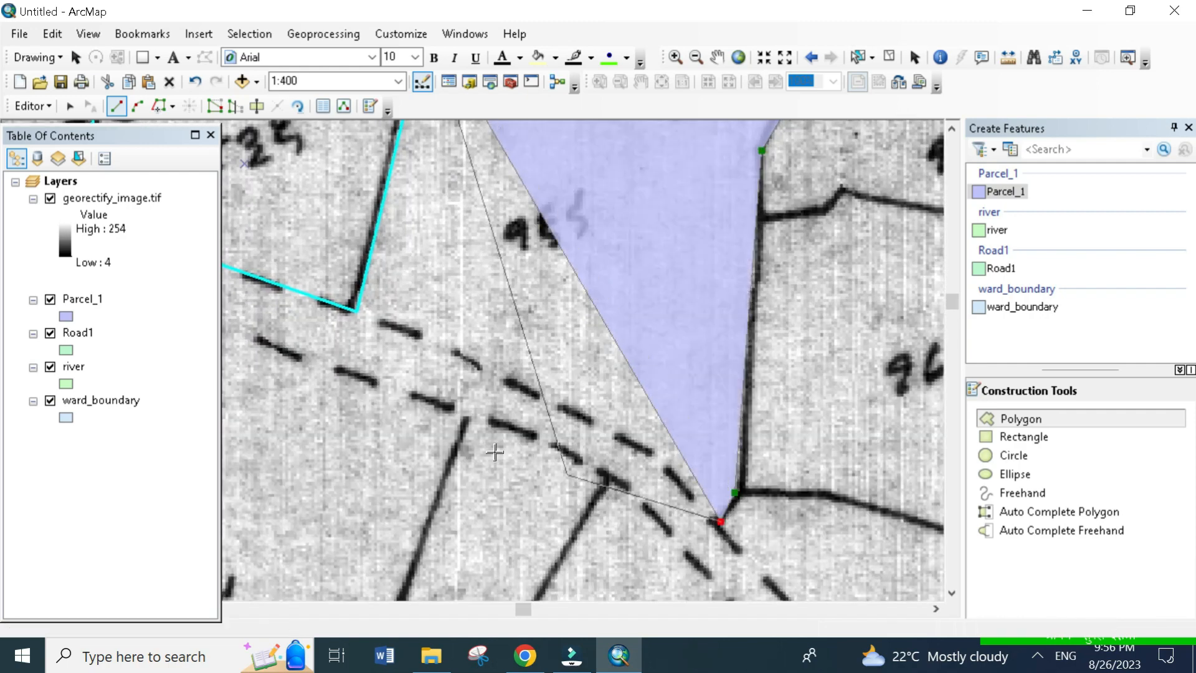
click(659, 459)
click(458, 357)
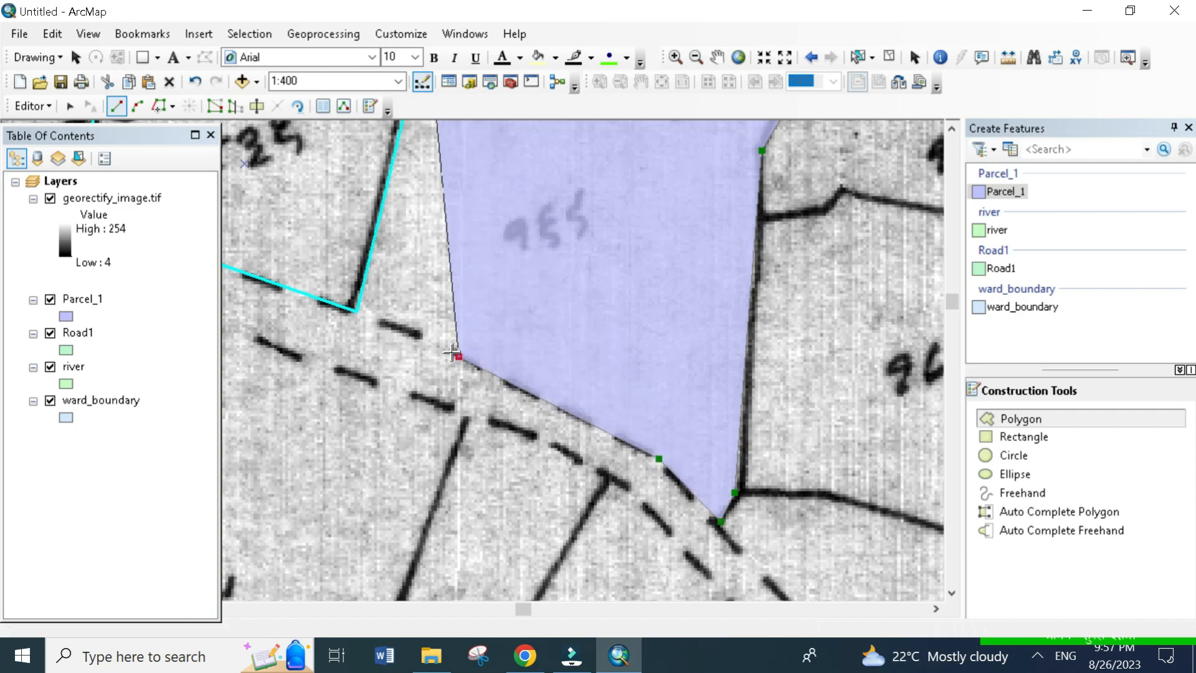
double_click(361, 311)
mouse_move(534, 383)
mouse_down()
mouse_move(678, 475)
mouse_move(821, 630)
mouse_up()
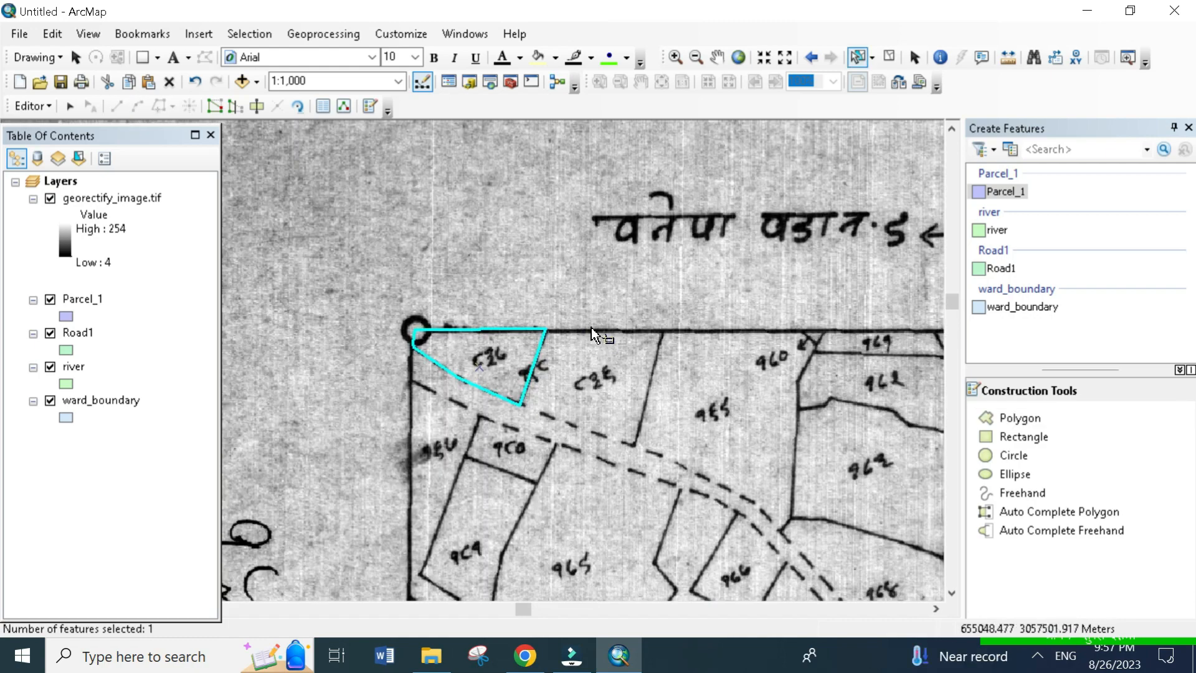
- Open the Parcel_1 attribute table beside the digitized parcels and select the second and third records in turn to highlight them on the map
drag(592, 328, 551, 272)
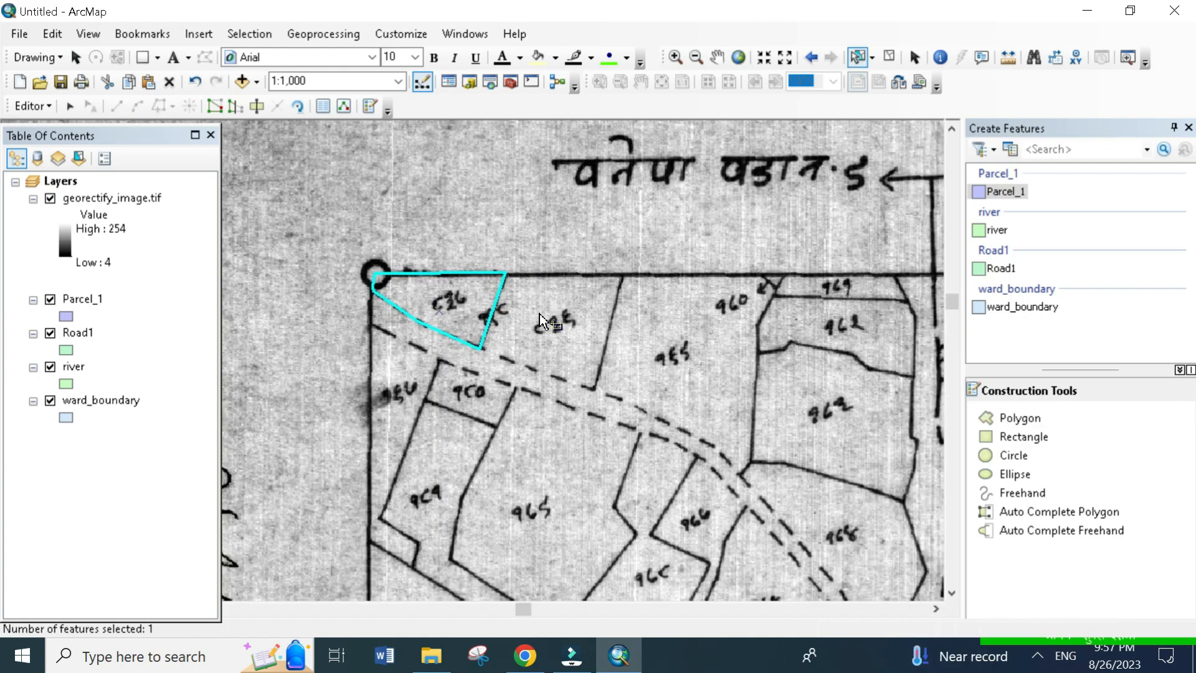
right_click(76, 300)
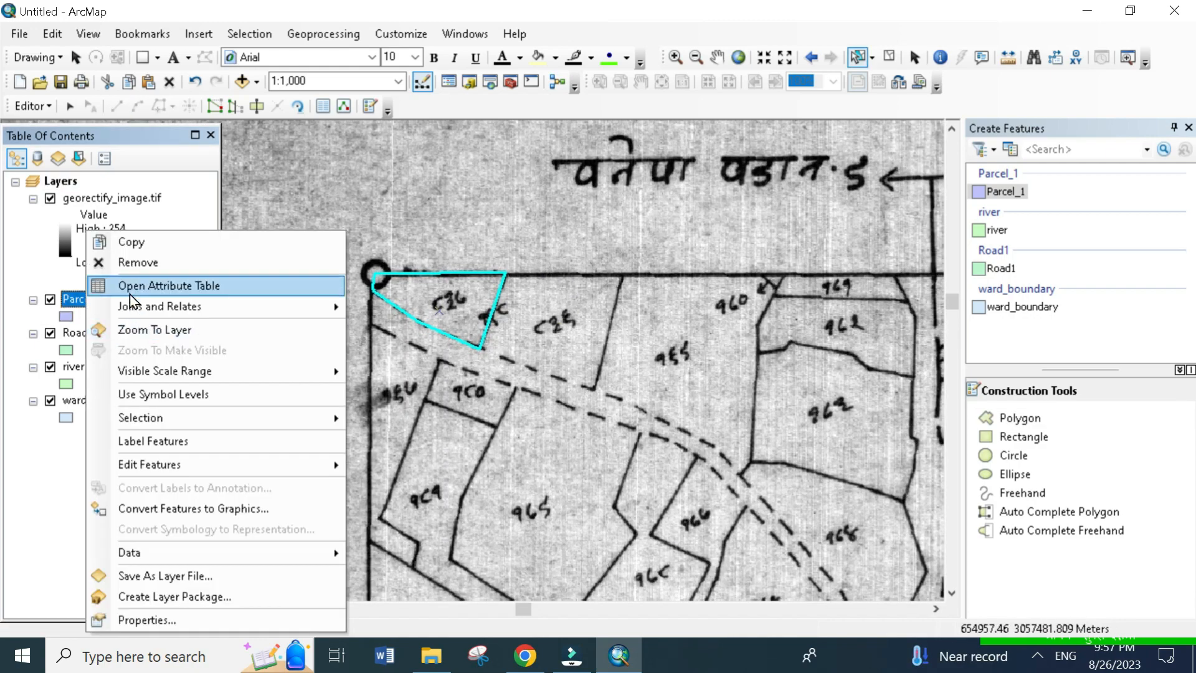
click(130, 291)
drag(590, 102, 898, 190)
drag(596, 307, 808, 317)
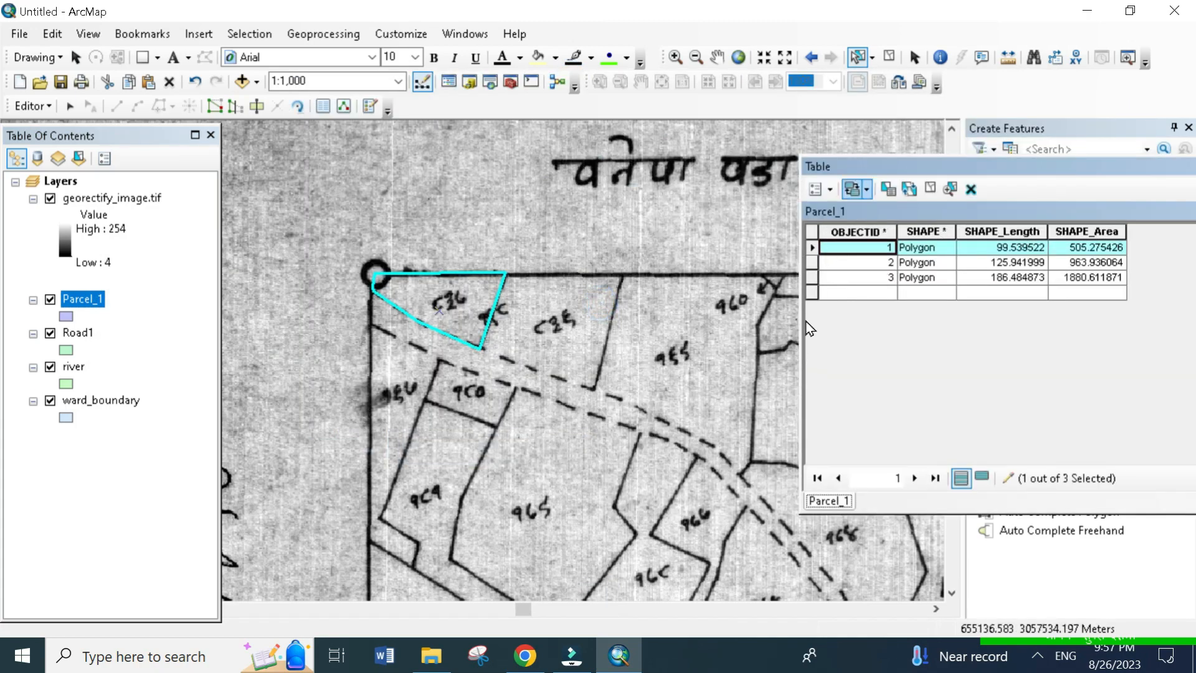
drag(849, 167, 848, 88)
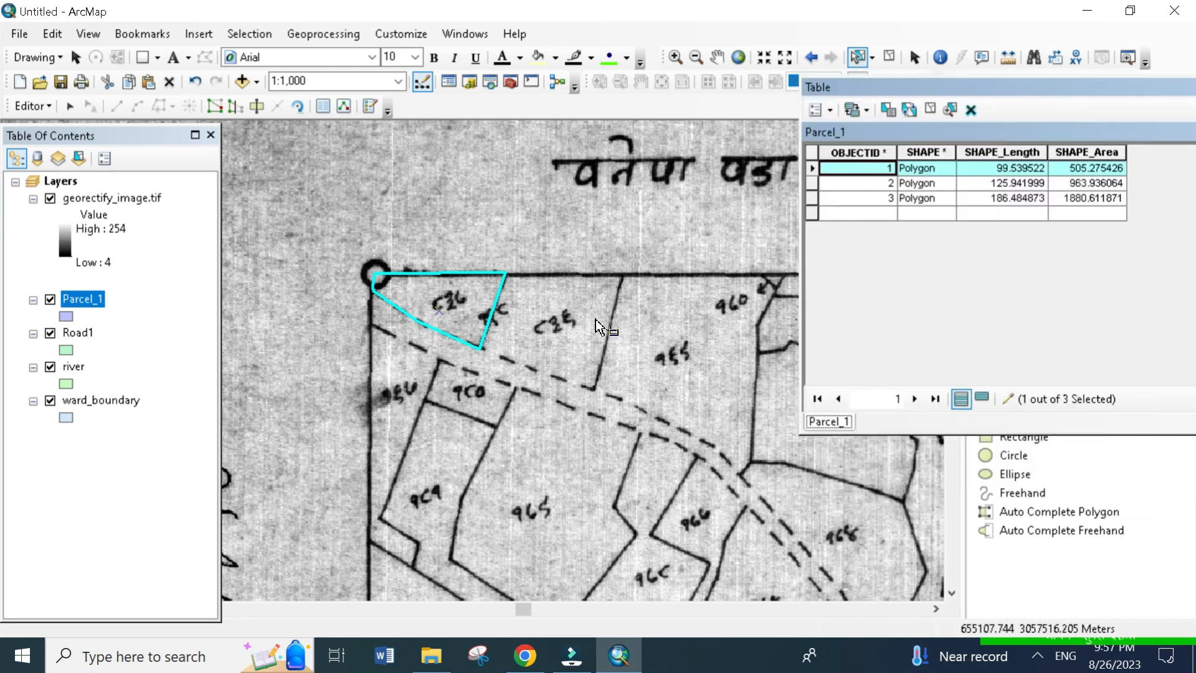
click(812, 184)
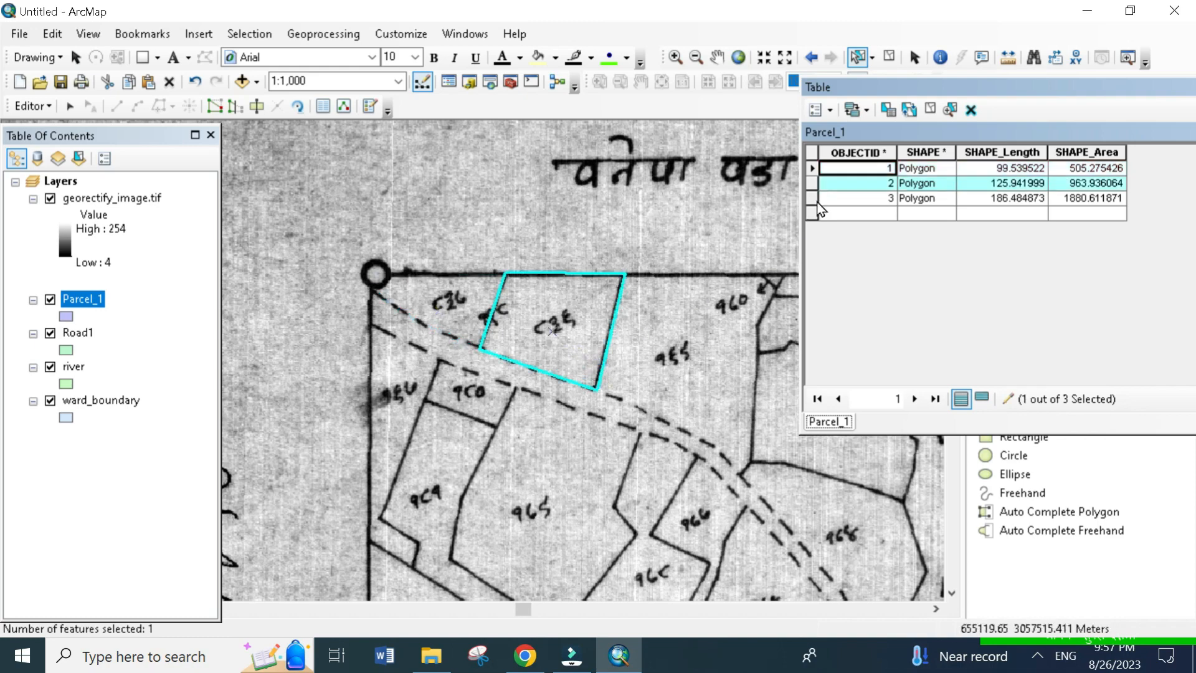
click(813, 198)
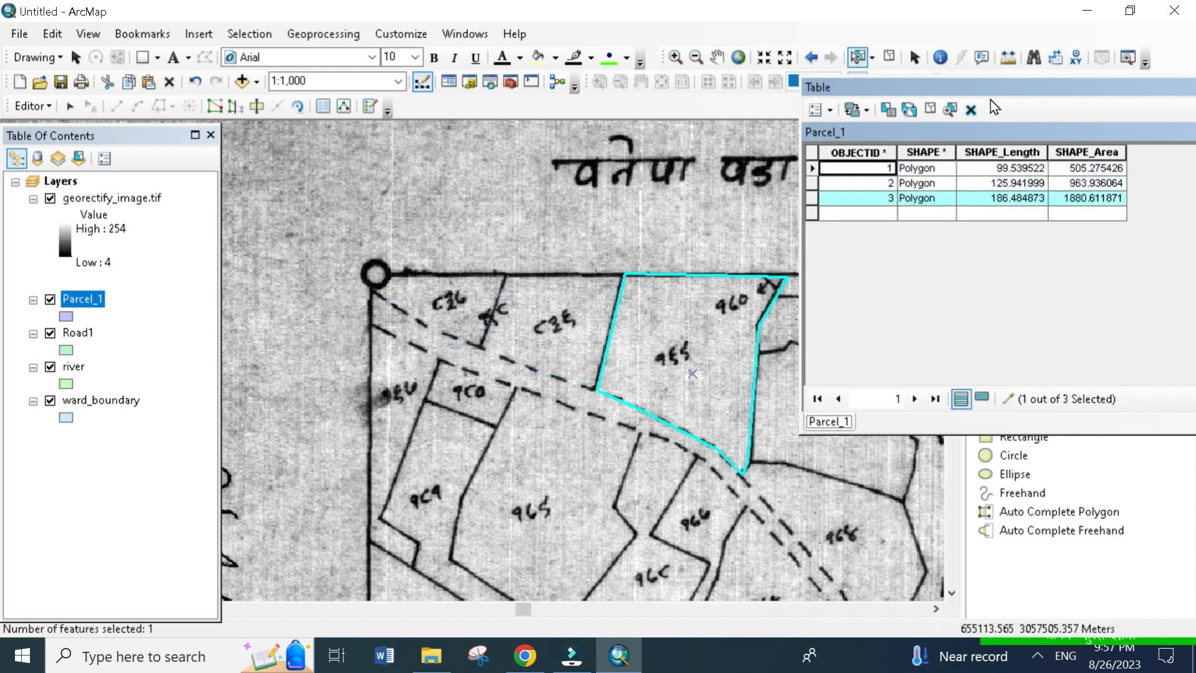
- Stop the edit session and save the digitized parcels so that the table structure can be changed
drag(889, 107, 595, 126)
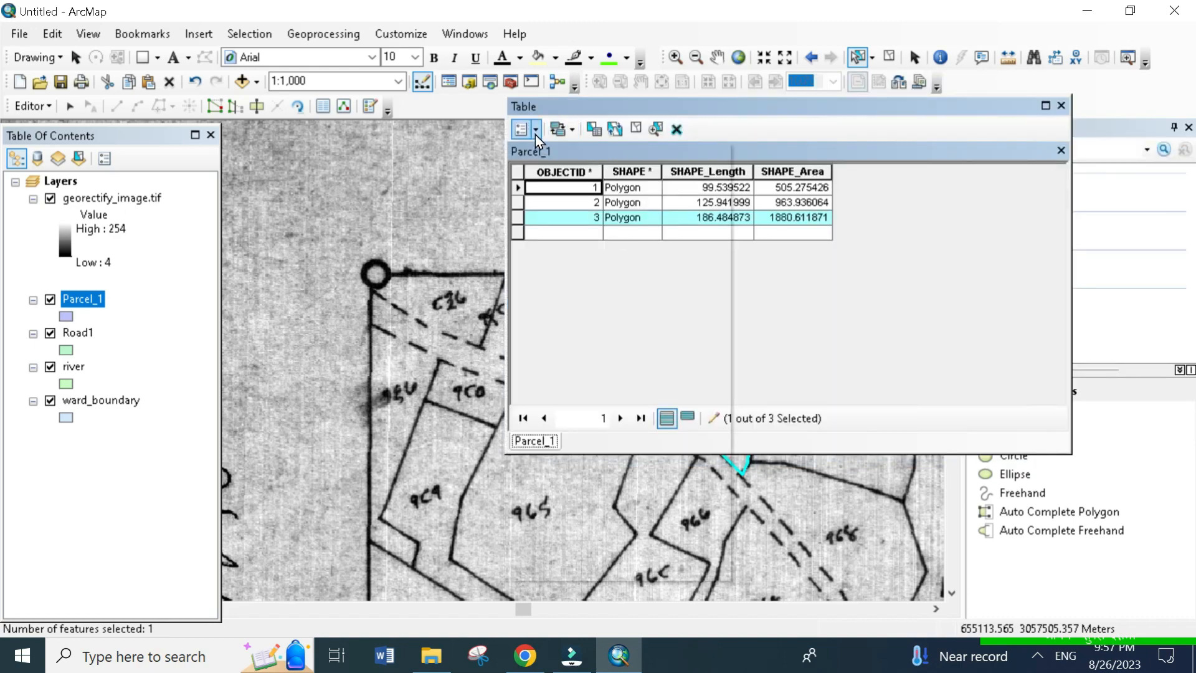
click(536, 131)
click(735, 117)
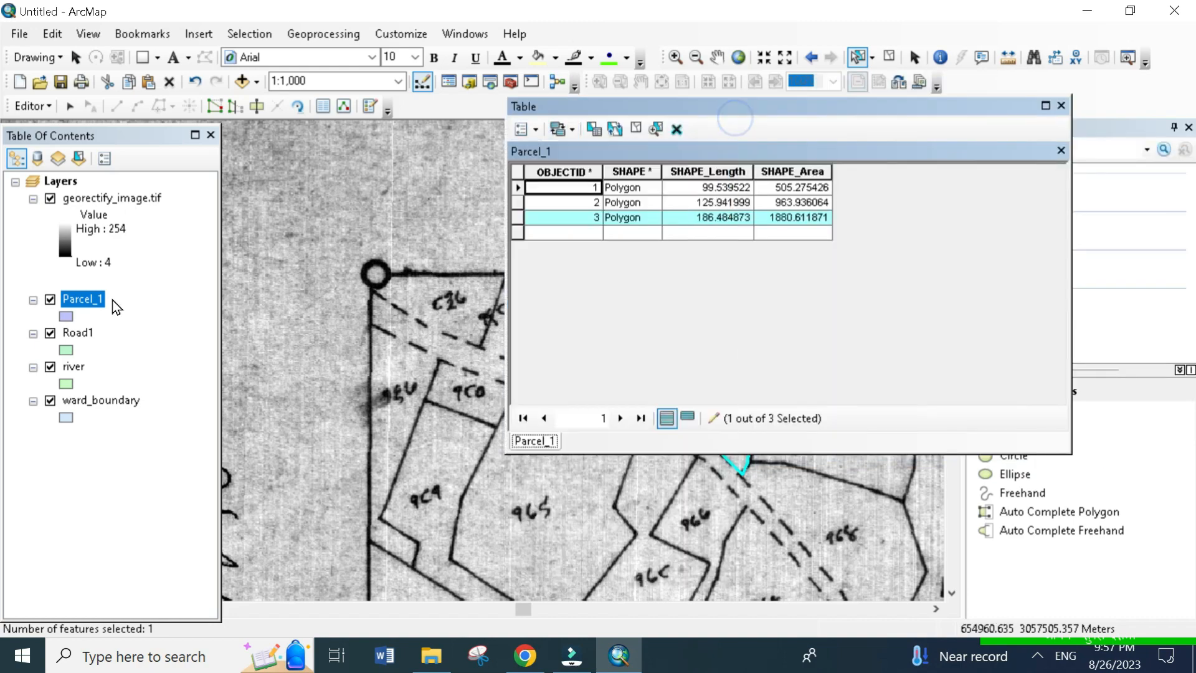
click(527, 129)
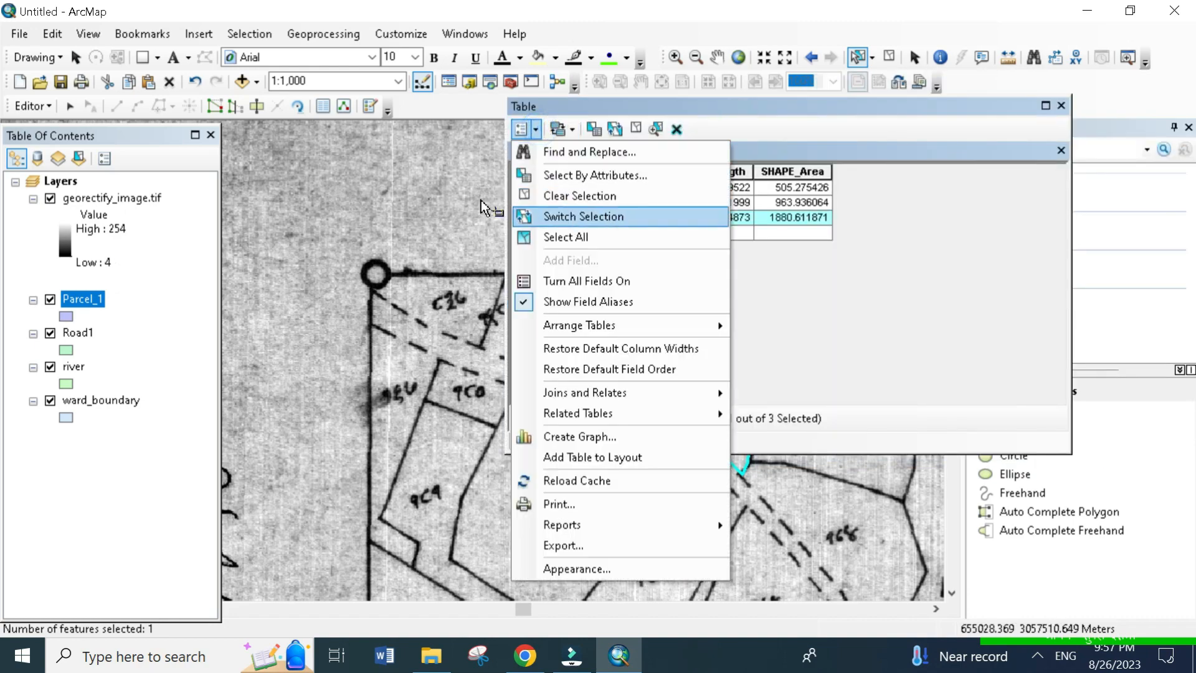
click(38, 106)
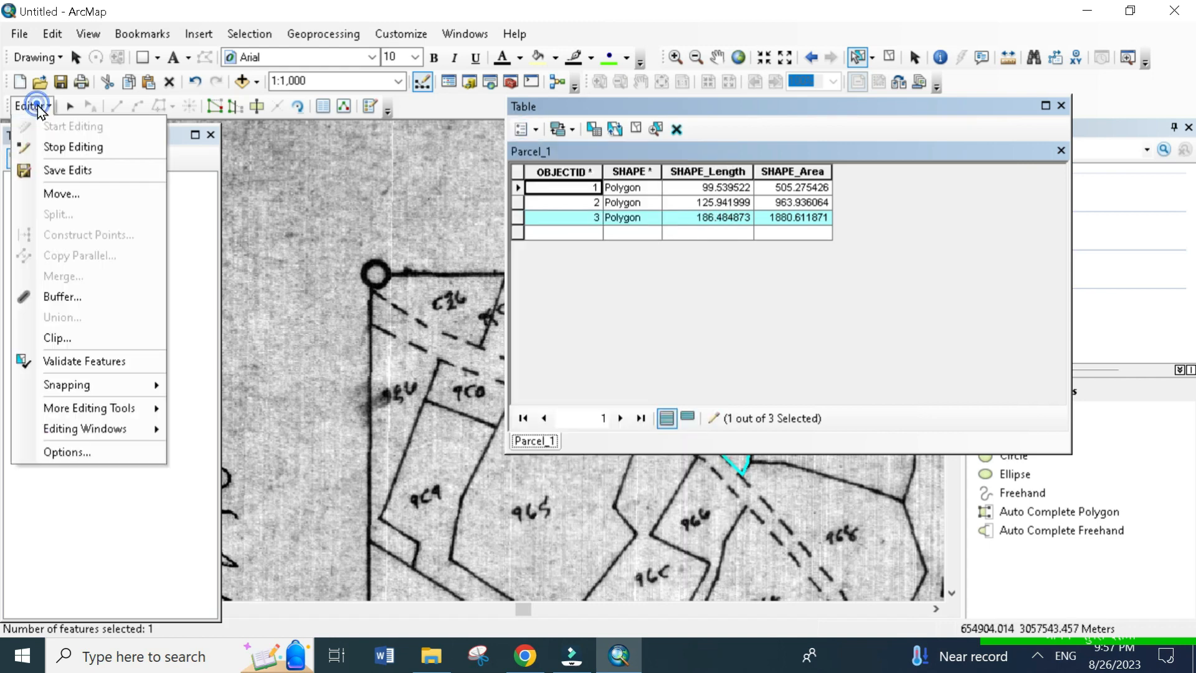
click(73, 147)
click(531, 383)
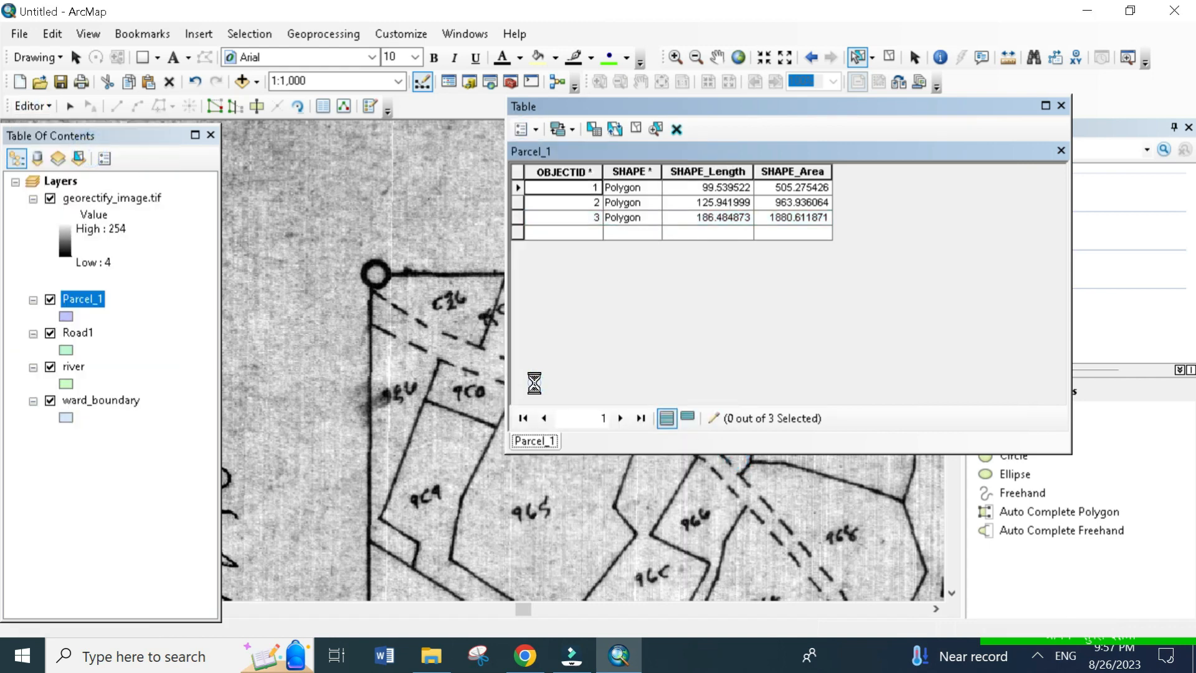
- Add a Short Integer field named Parcel_Key to the Parcel_1 attribute table
click(24, 107)
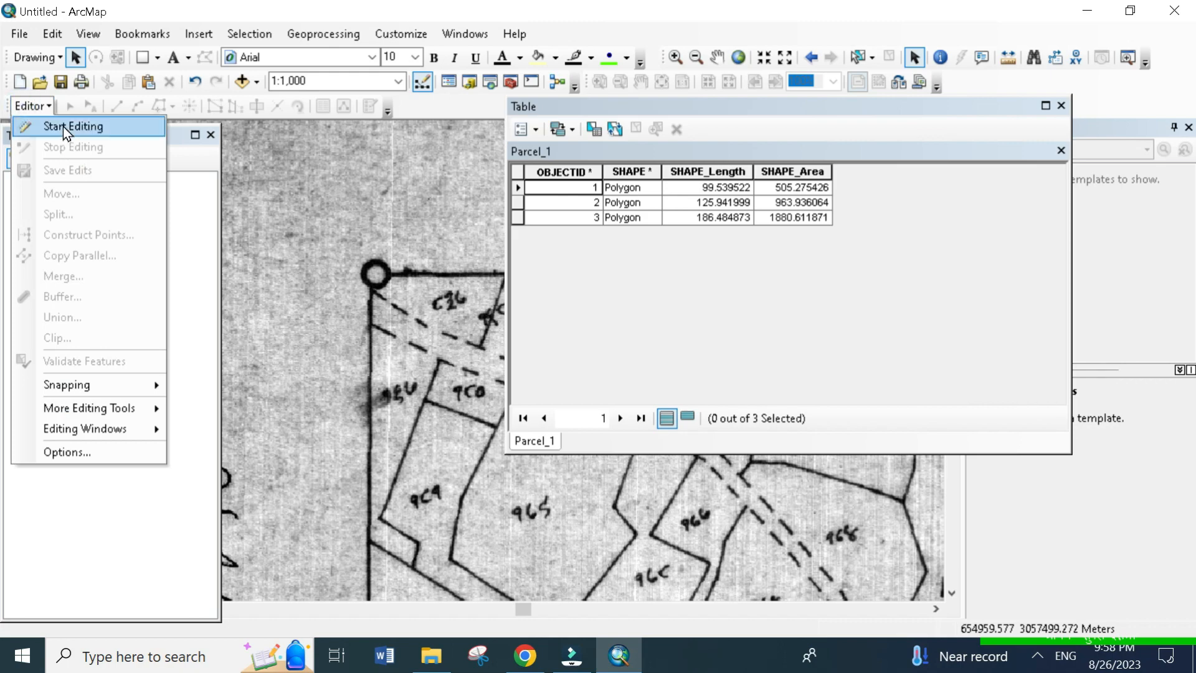
click(536, 129)
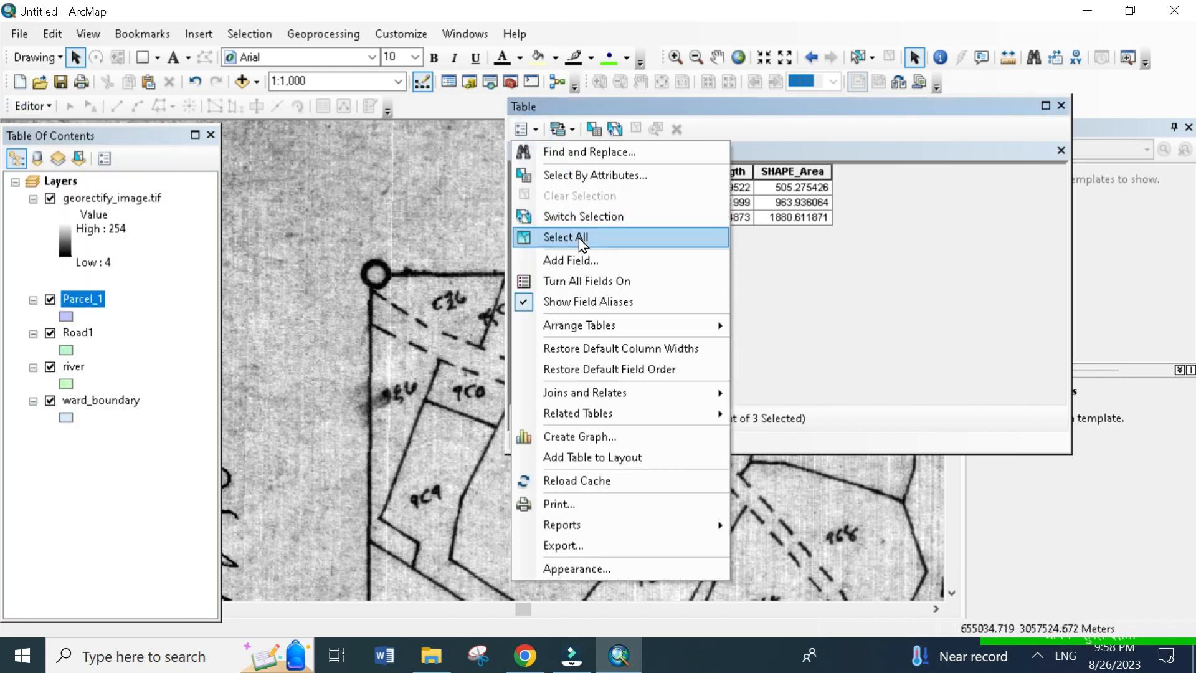
click(596, 261)
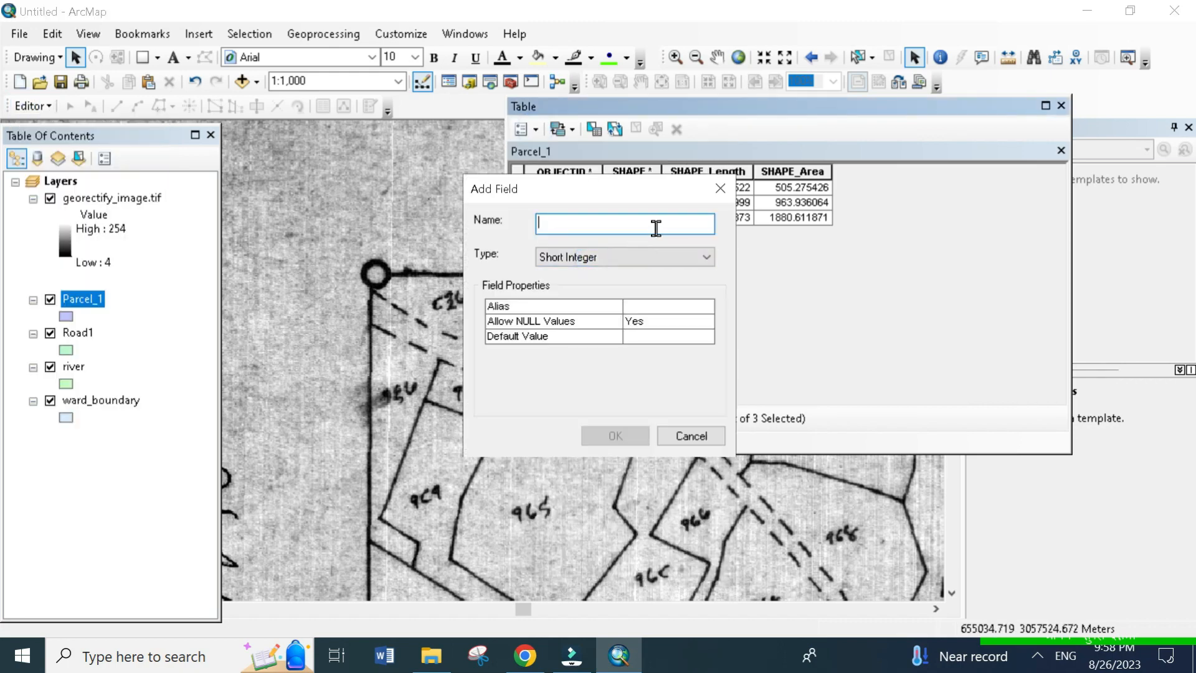
text(parcel_Key)
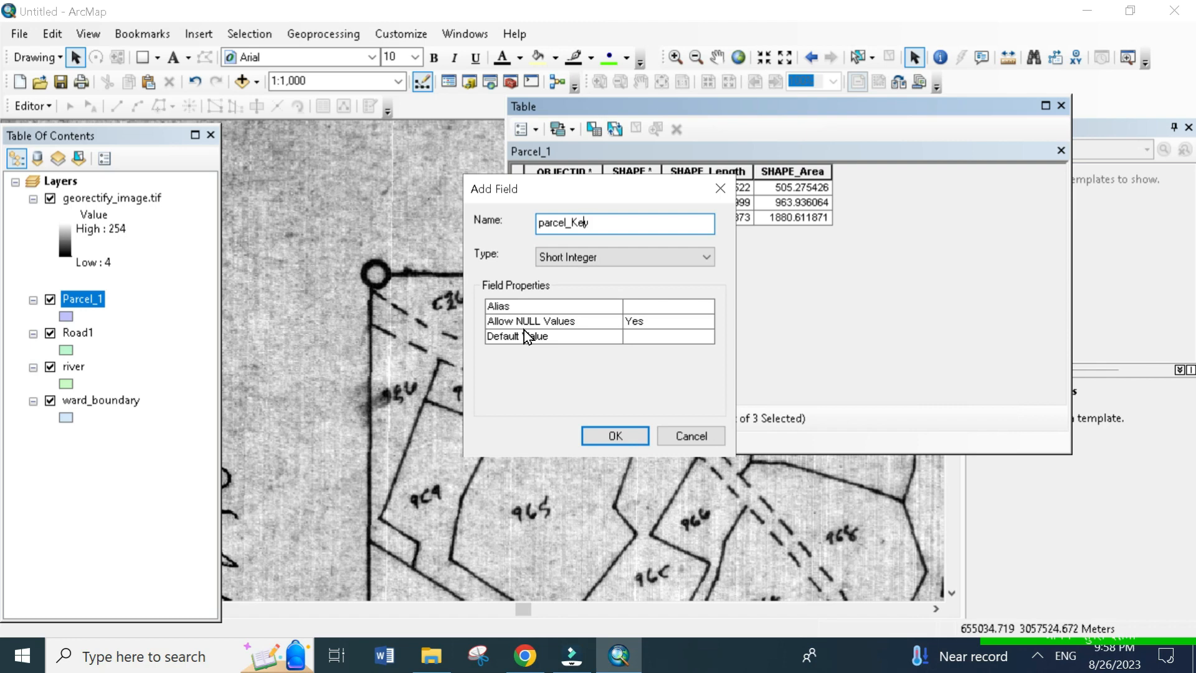
key(BackSpace)
text(P)
click(614, 254)
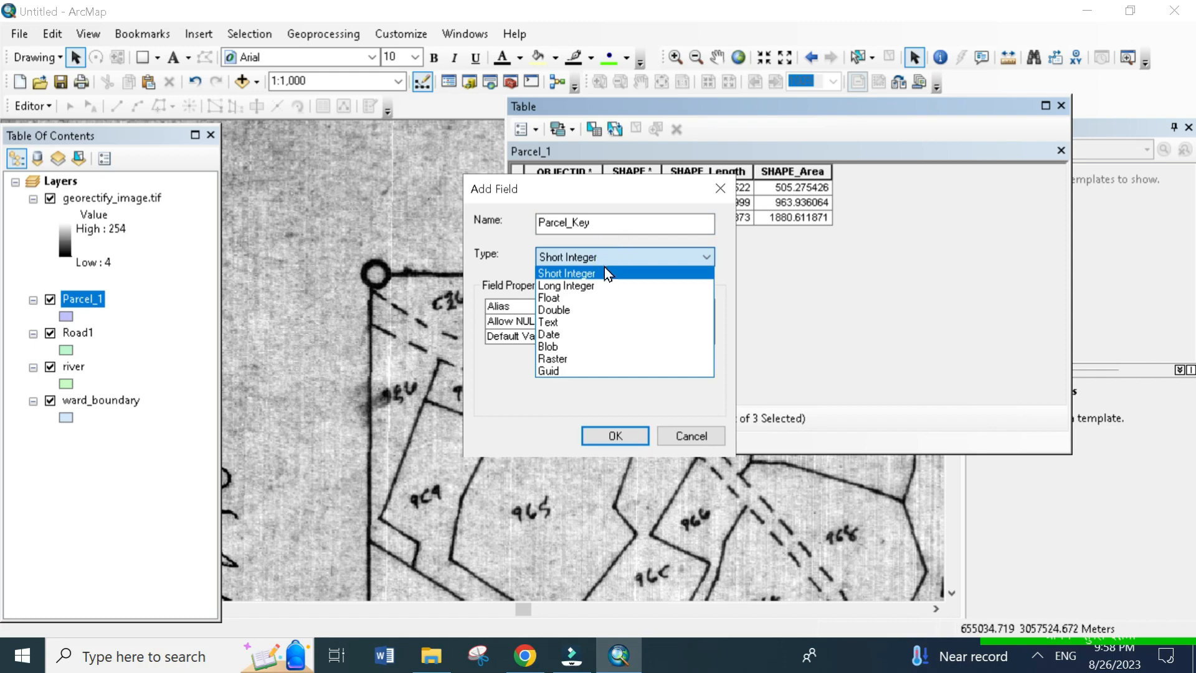
click(602, 271)
click(616, 435)
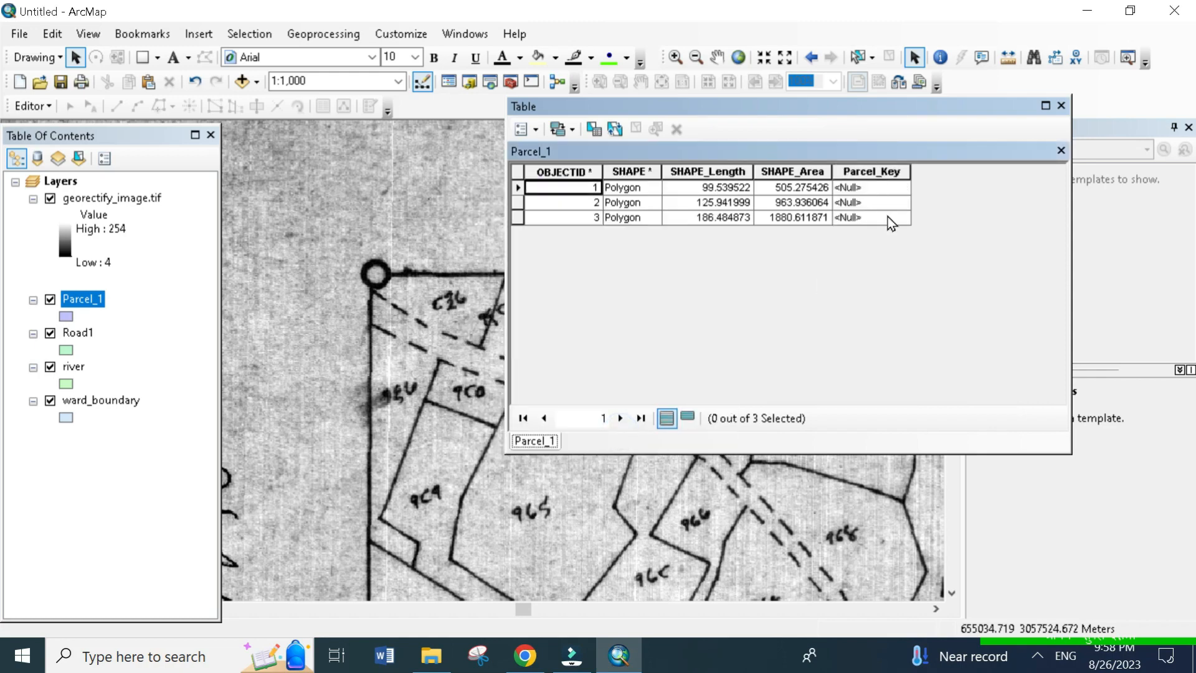
- Try to edit the Parcel_Key cells of the first and second records outside an edit session
drag(804, 107, 870, 114)
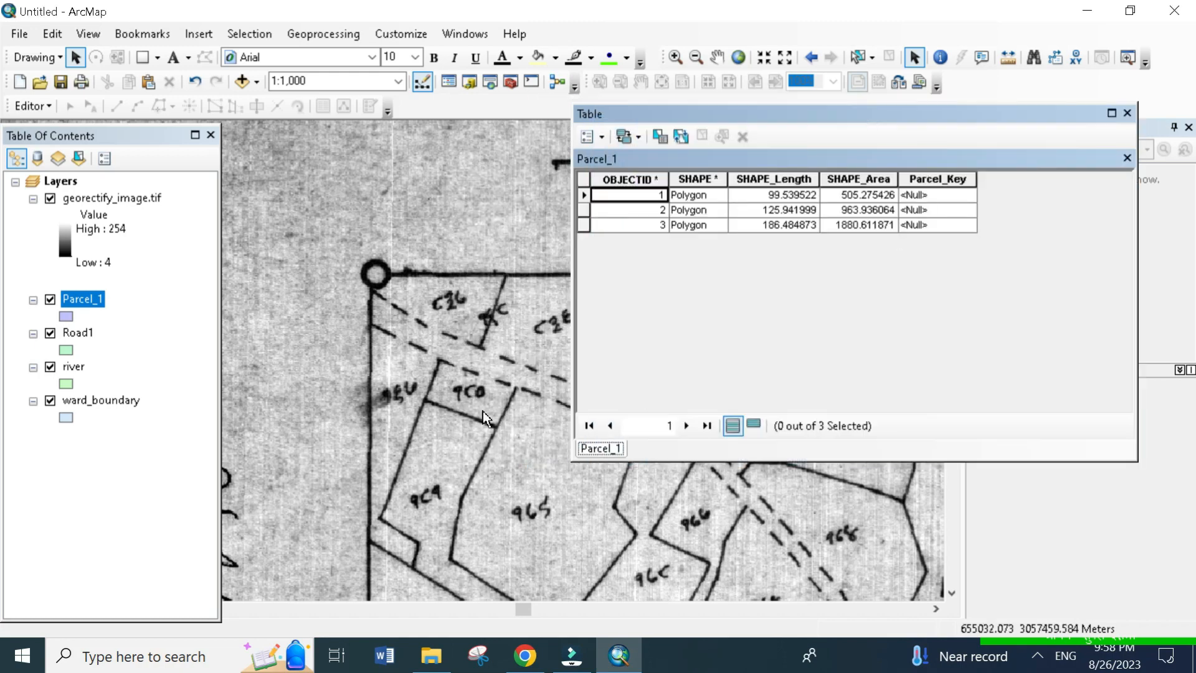
click(922, 182)
click(923, 195)
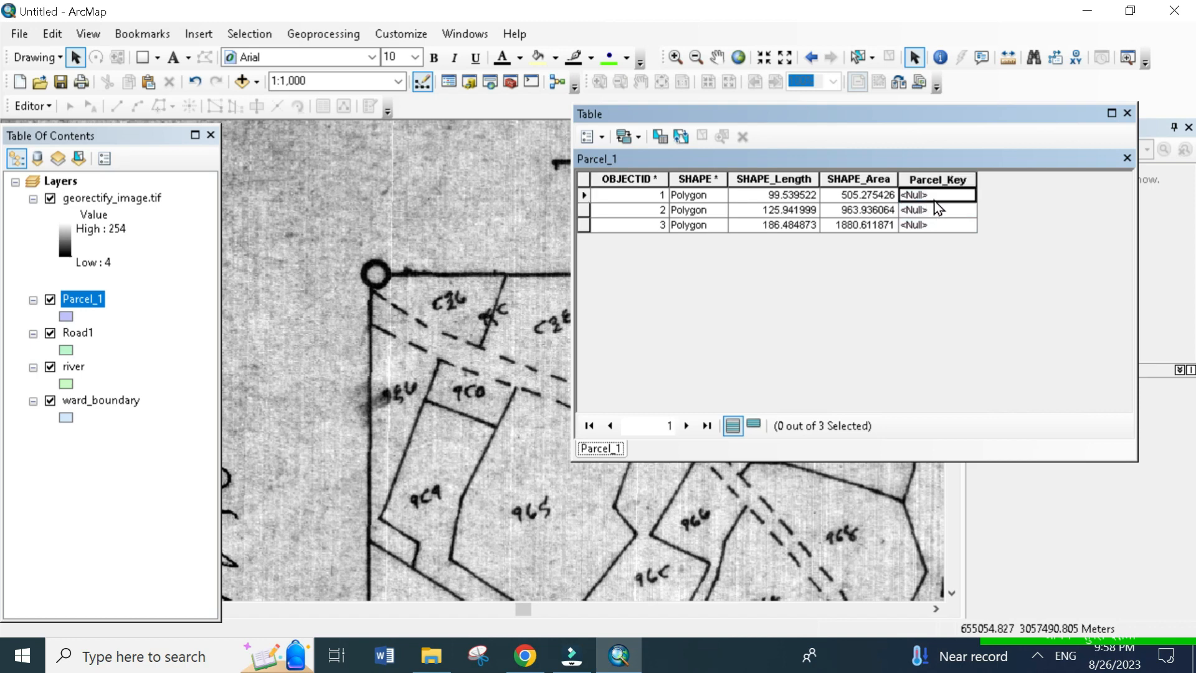
click(885, 196)
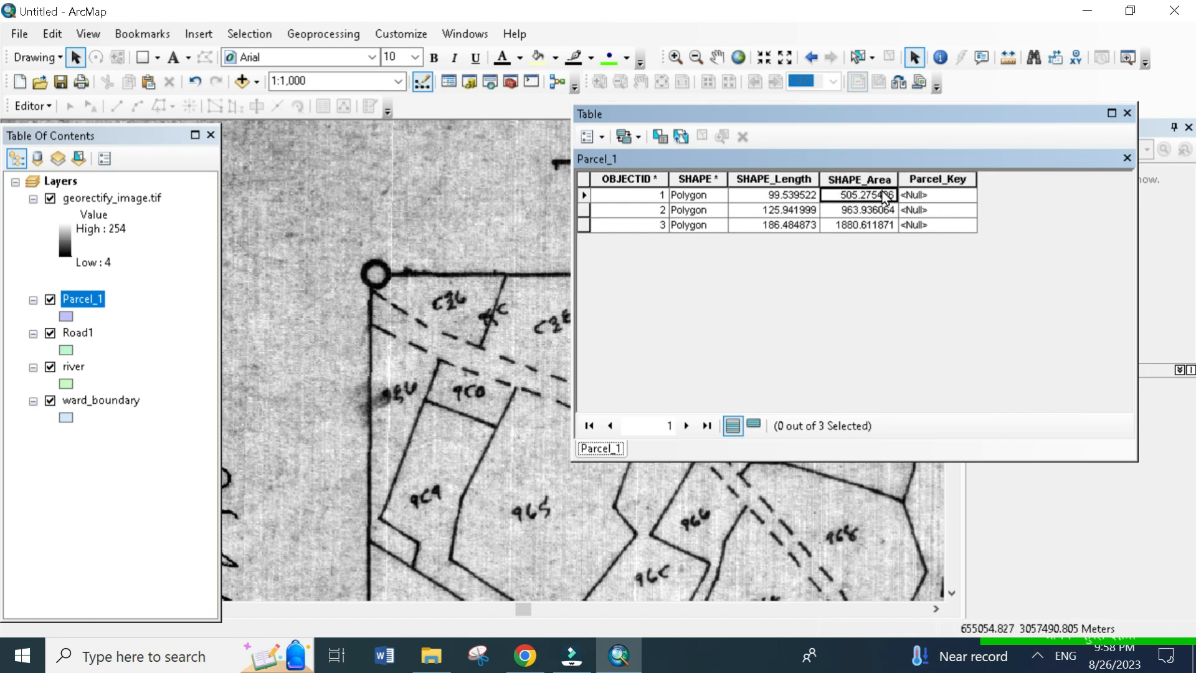
click(925, 196)
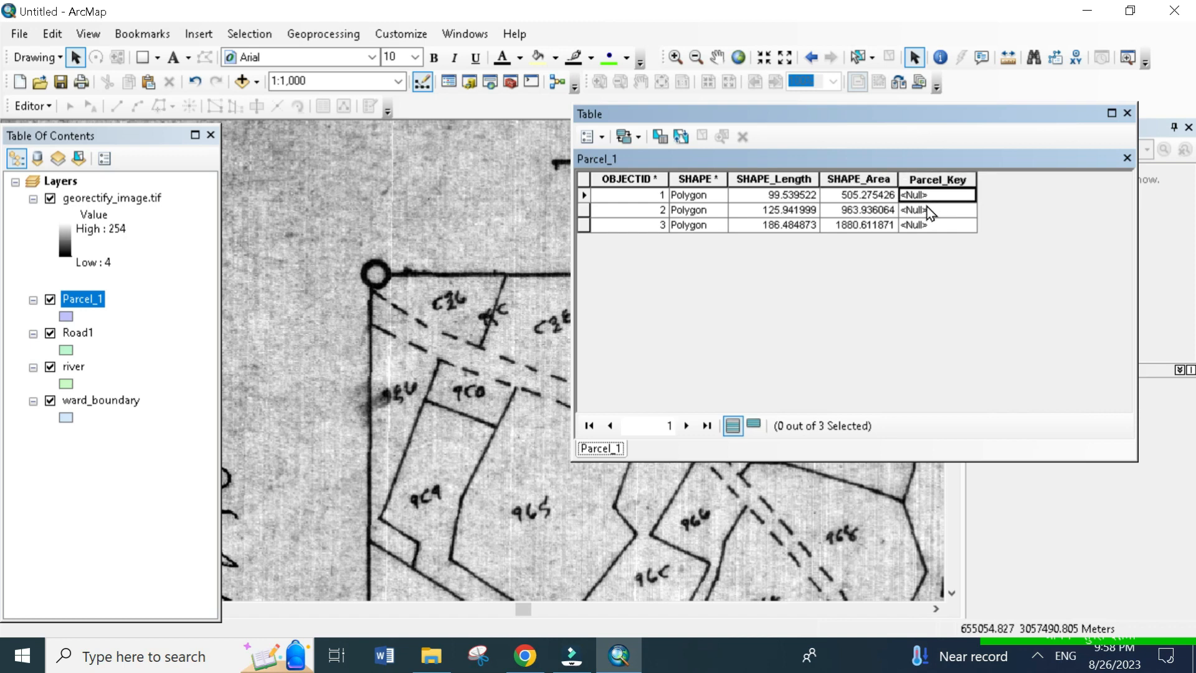
click(926, 208)
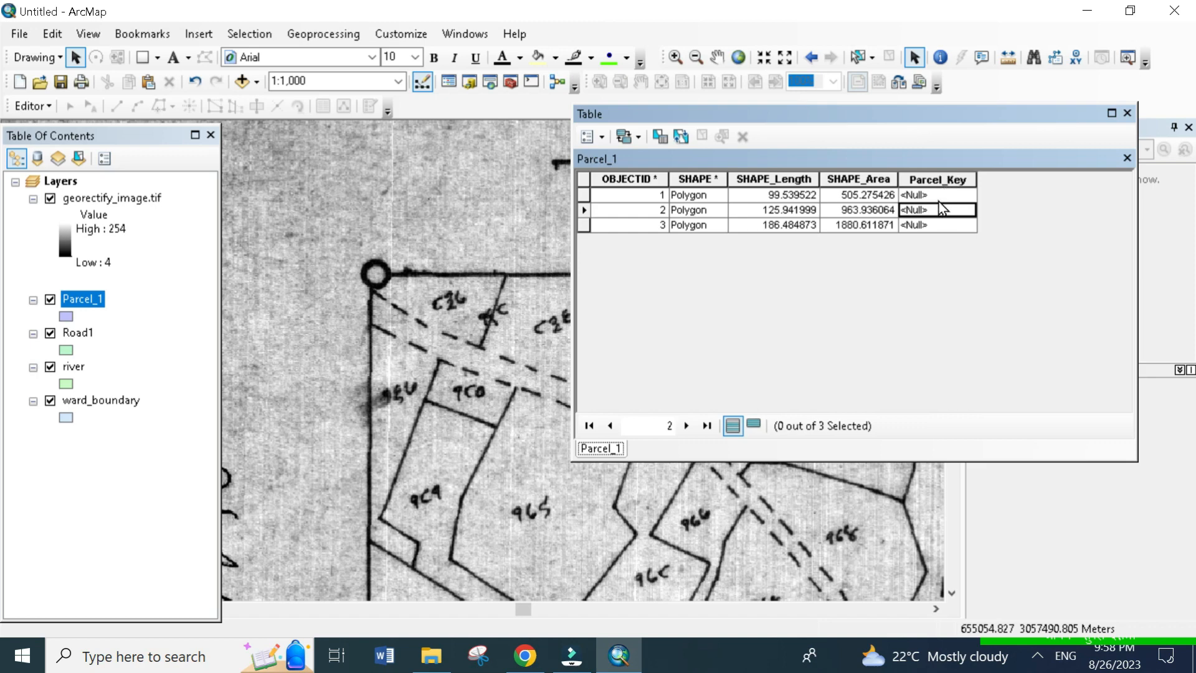
- Start an edit session and set the Parcel_Key of the first Parcel_1 record to 837, keeping the map's parcel numbers in view
click(29, 106)
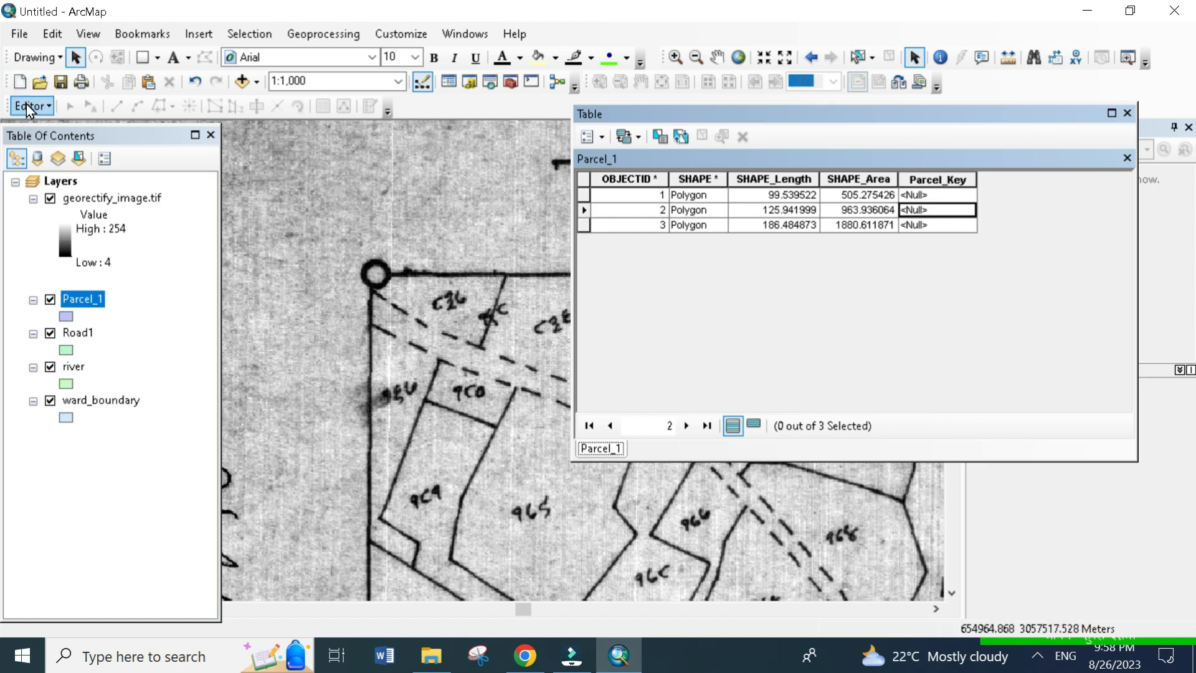
click(63, 133)
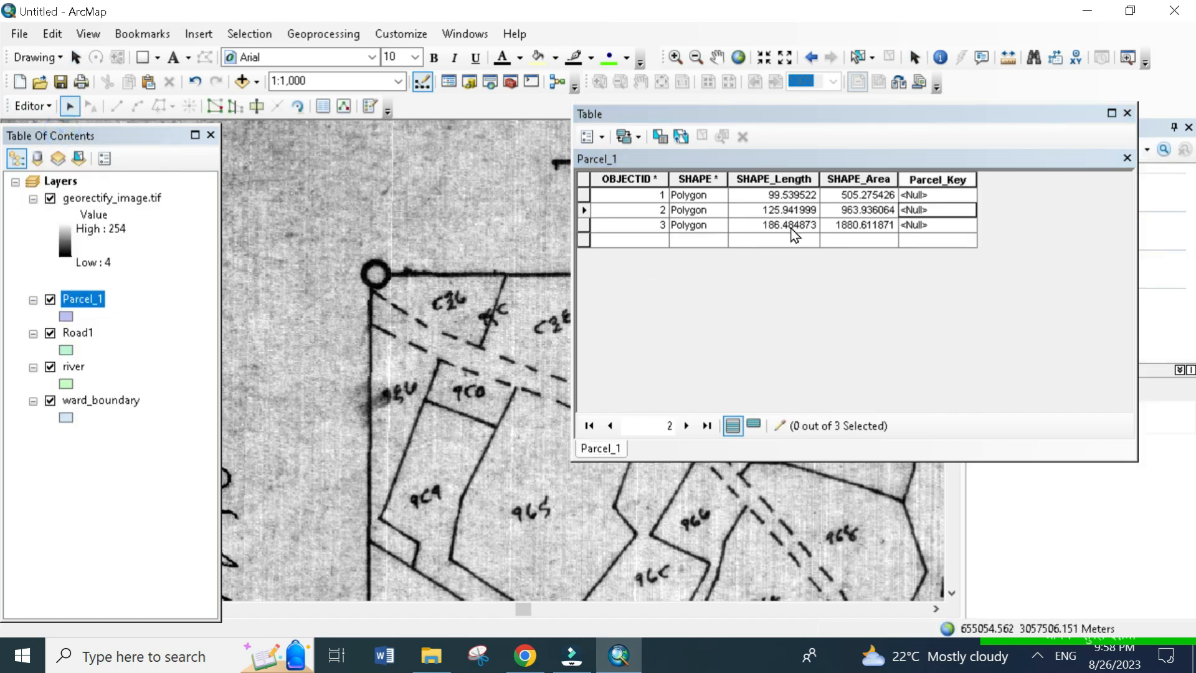
click(923, 194)
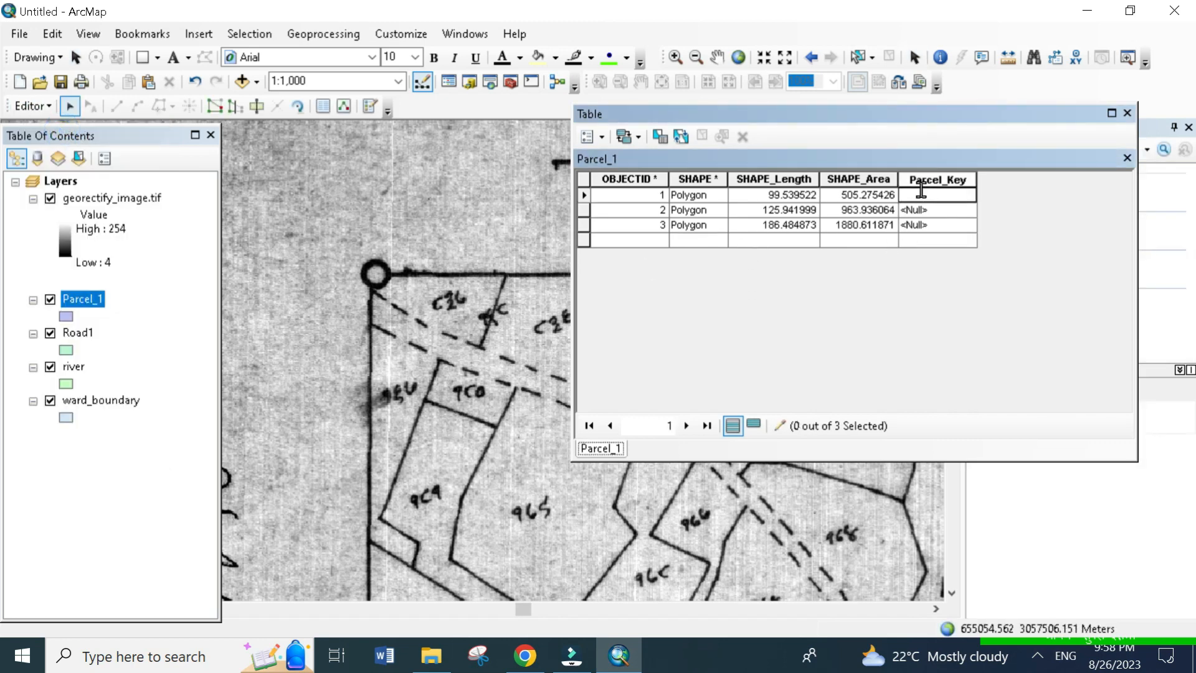
key(Escape)
drag(573, 130, 747, 129)
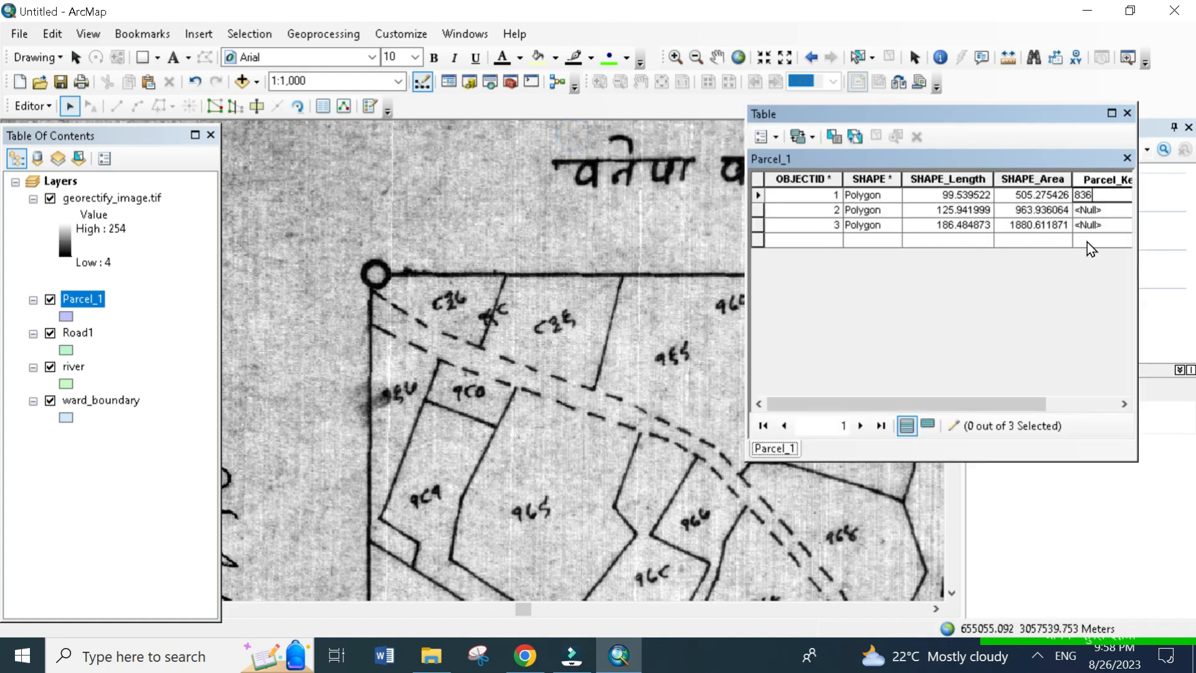
key(BackSpace)
text(7)
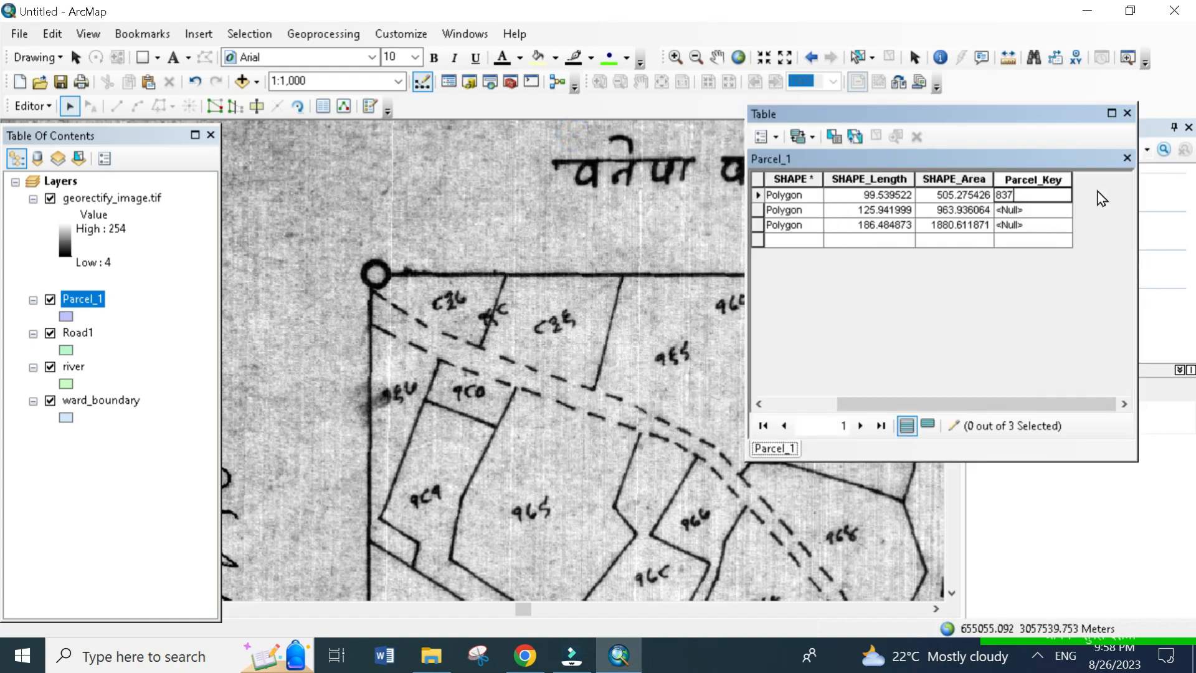
- Set the Parcel_Key of the second Parcel_1 record to 836 and of the third record to 169
click(1051, 211)
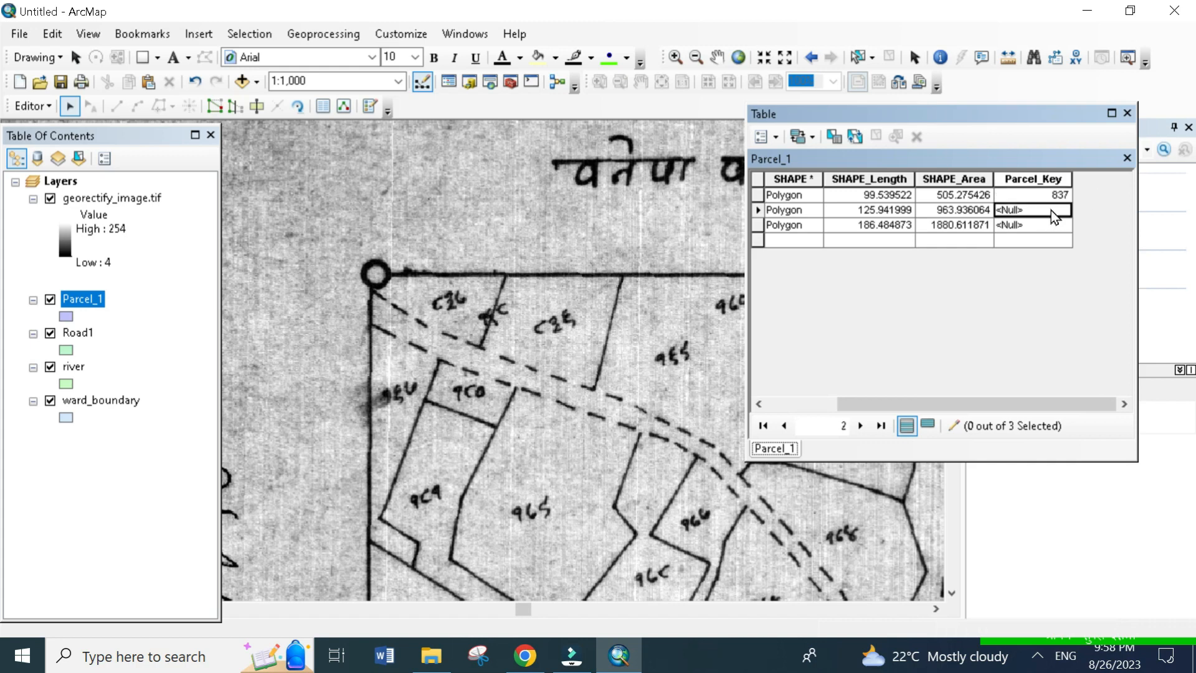
click(1051, 210)
click(1033, 227)
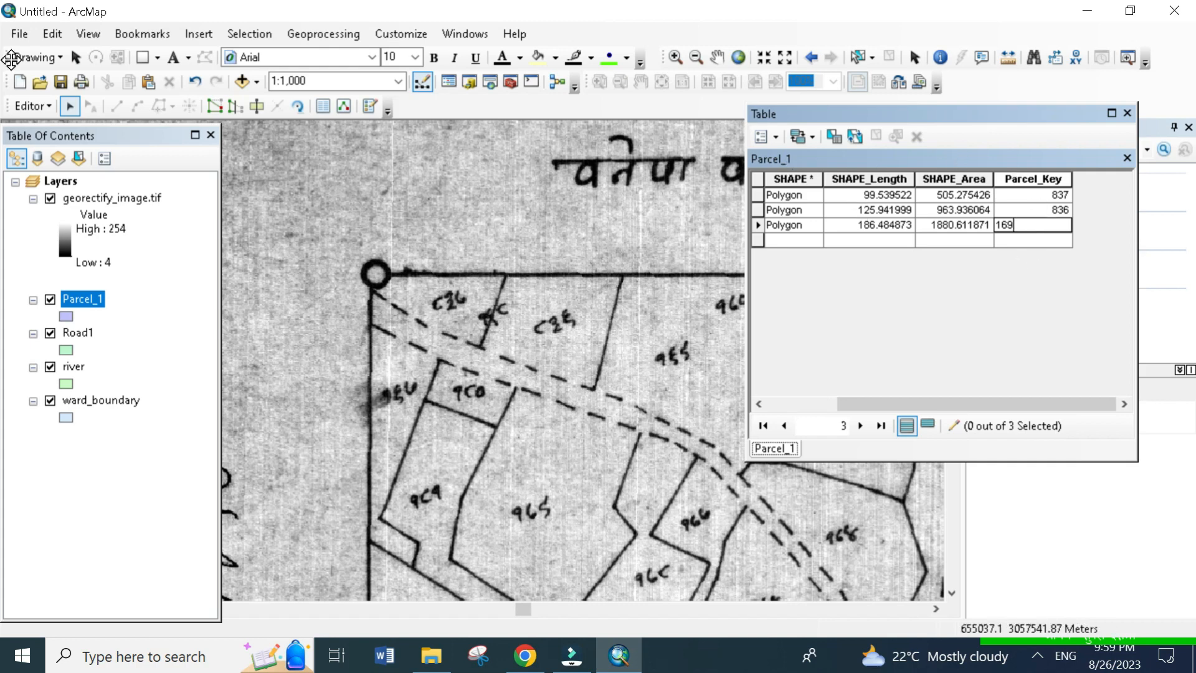
click(34, 108)
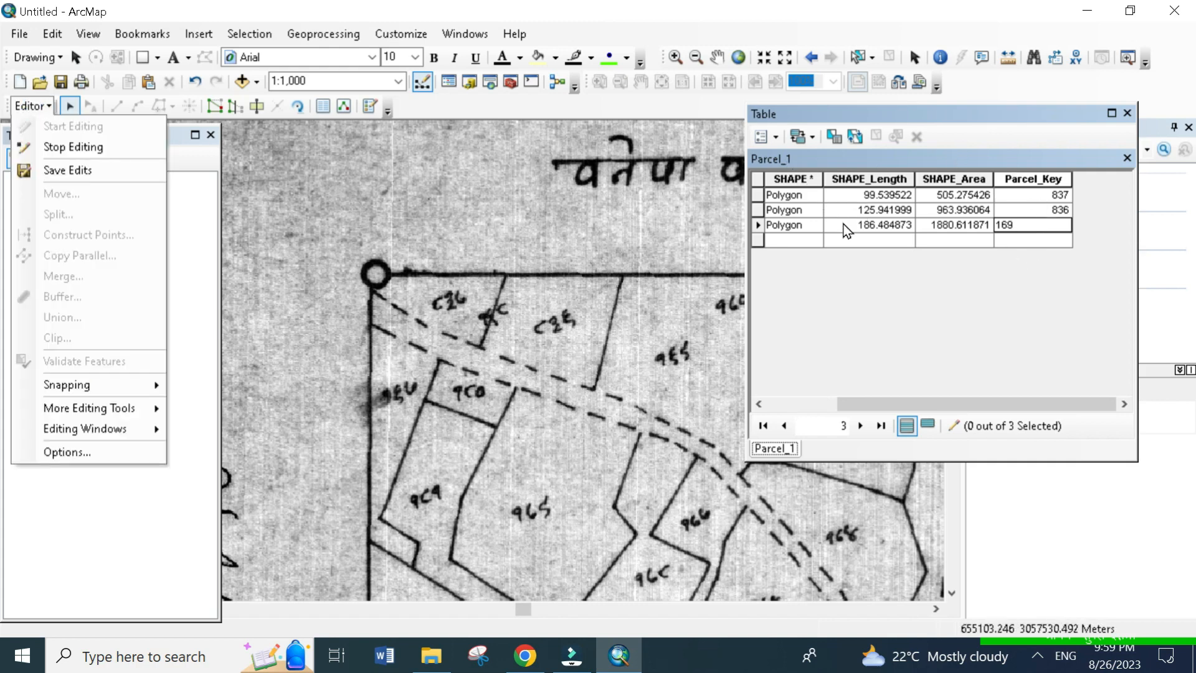
click(1019, 196)
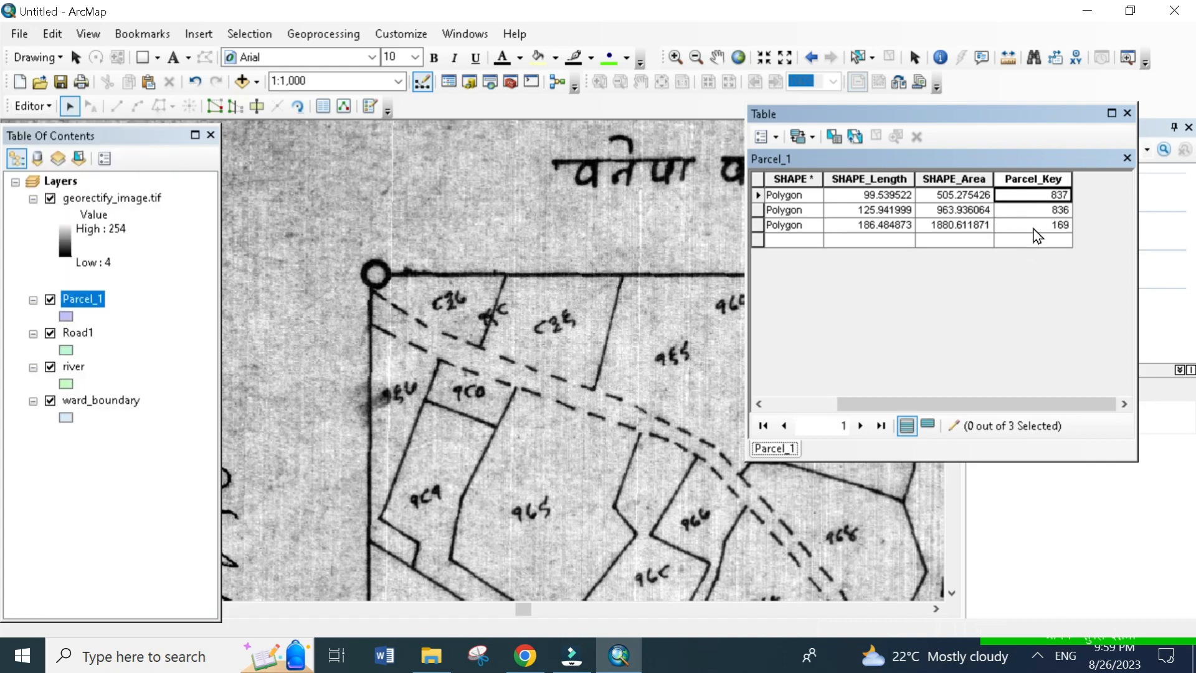
click(1034, 229)
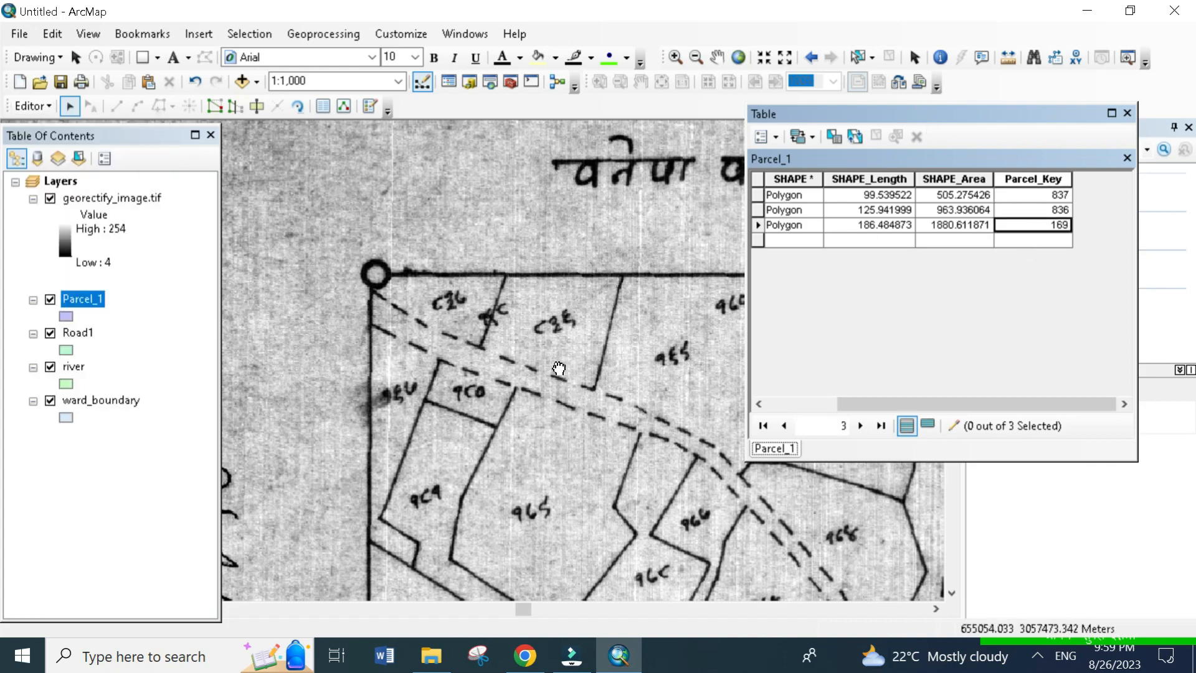
- Try to add another field to the Parcel_1 table while the edit session is running
click(31, 107)
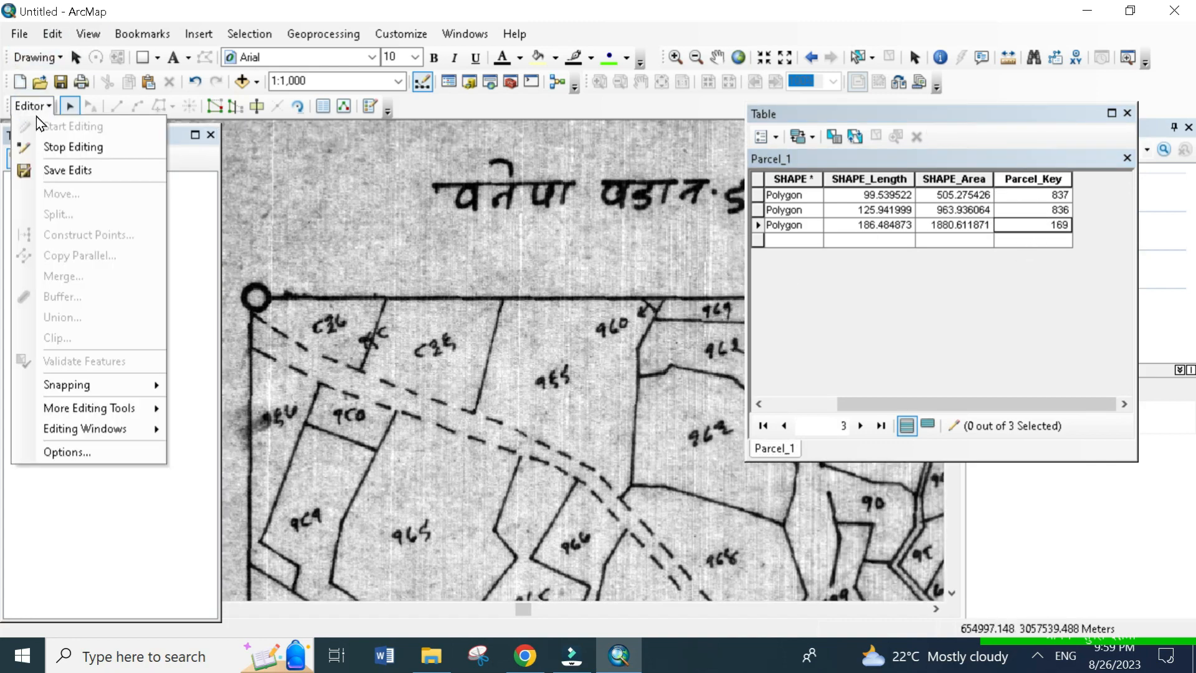
click(840, 114)
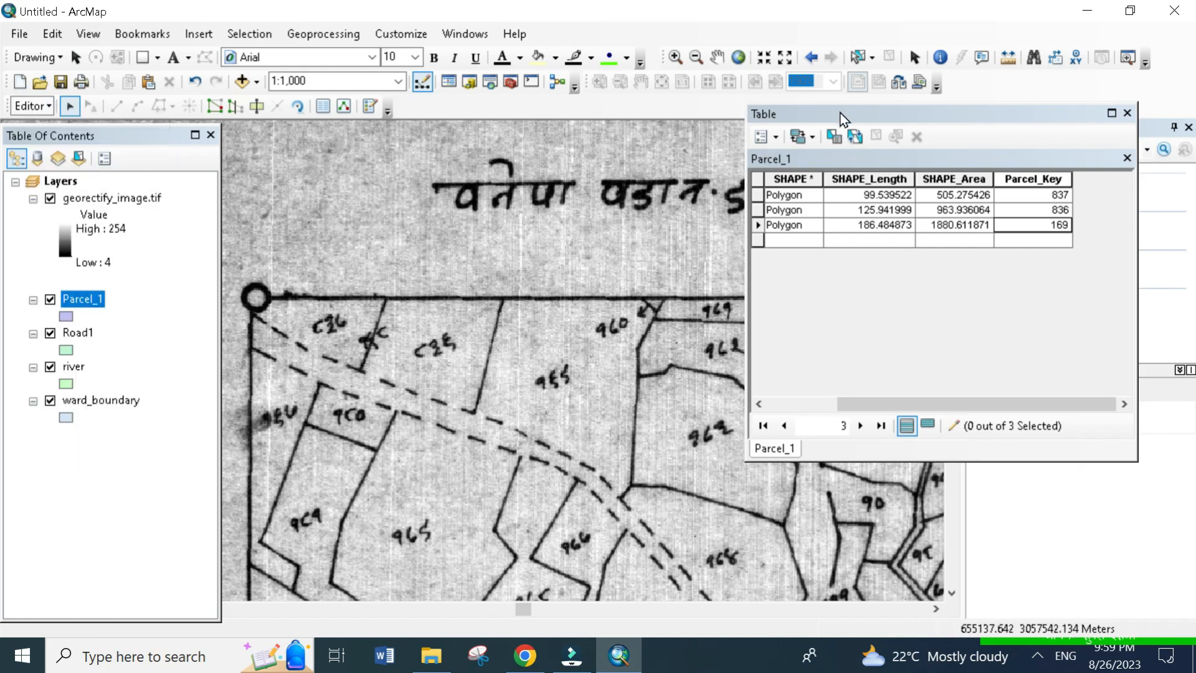
drag(840, 114, 804, 105)
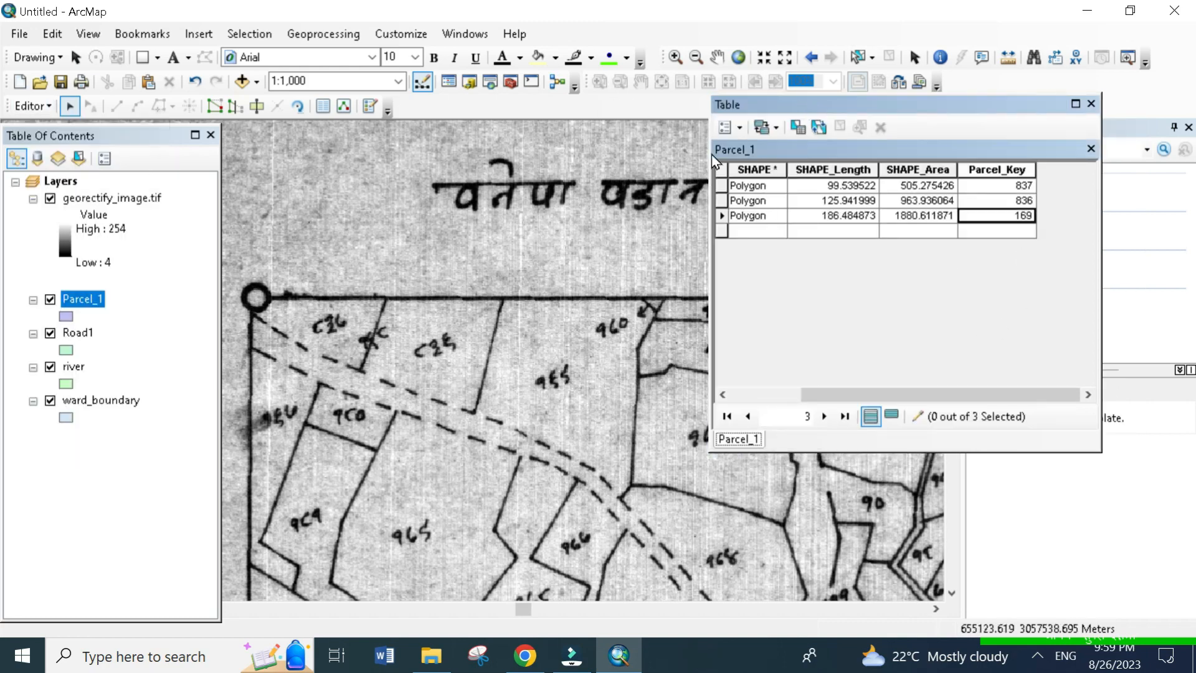
click(733, 128)
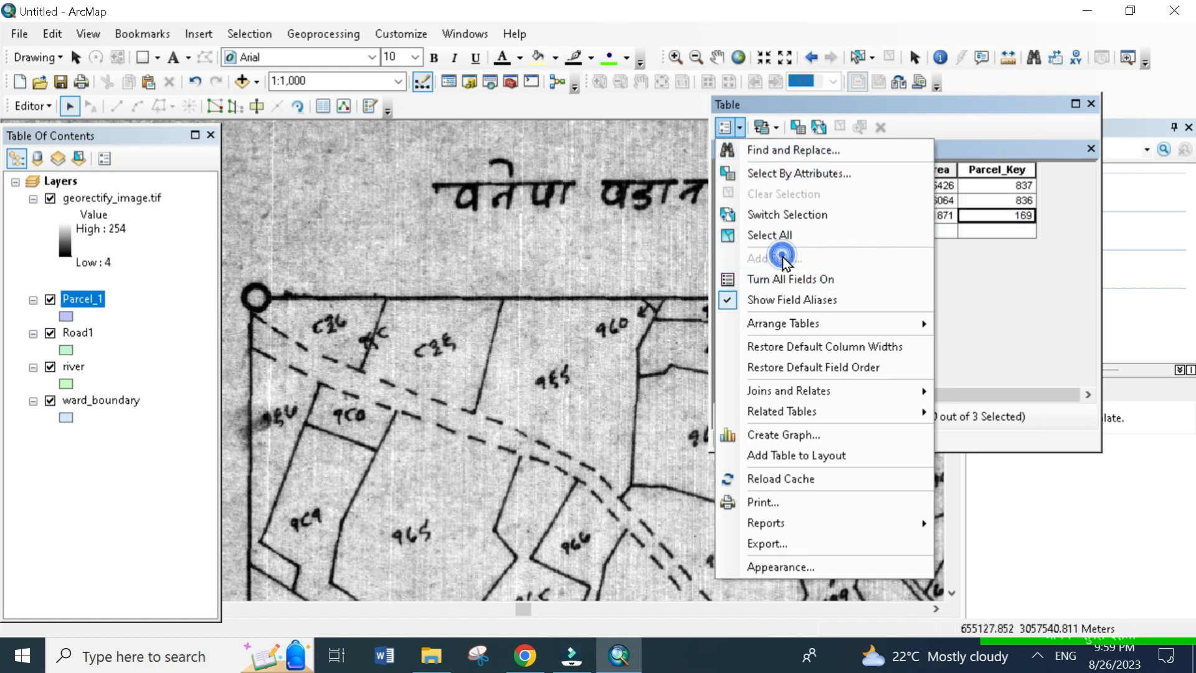
- Stop the edit session and save the Parcel_Key values
click(35, 106)
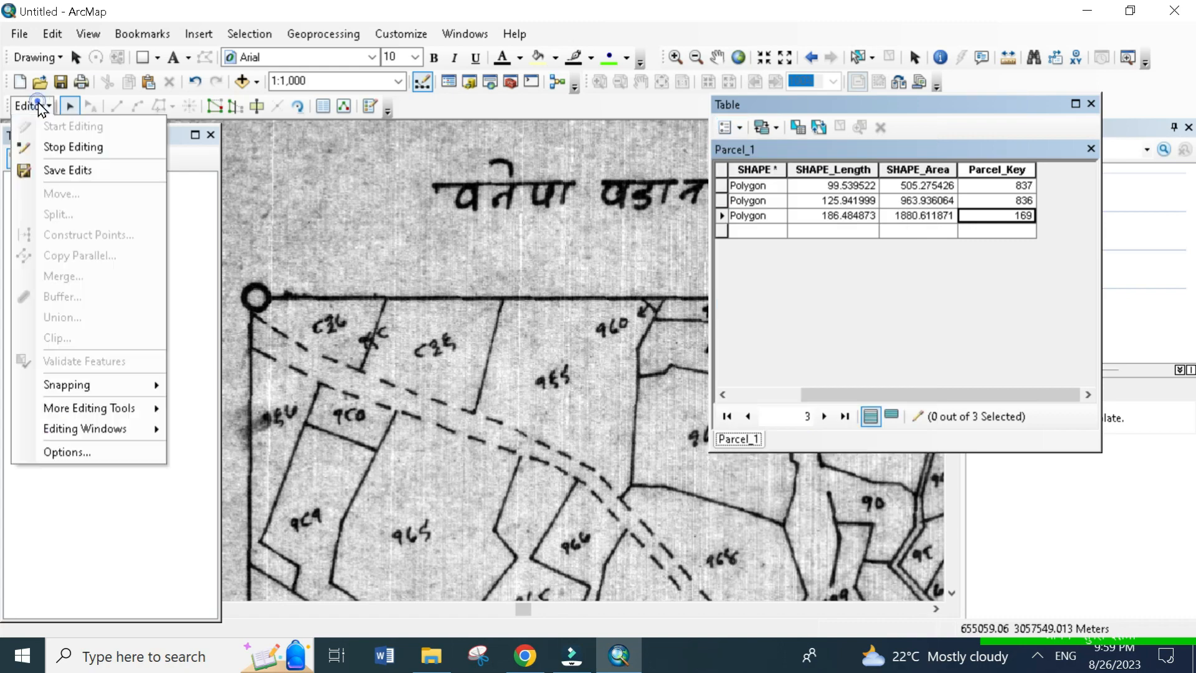
click(55, 148)
click(518, 389)
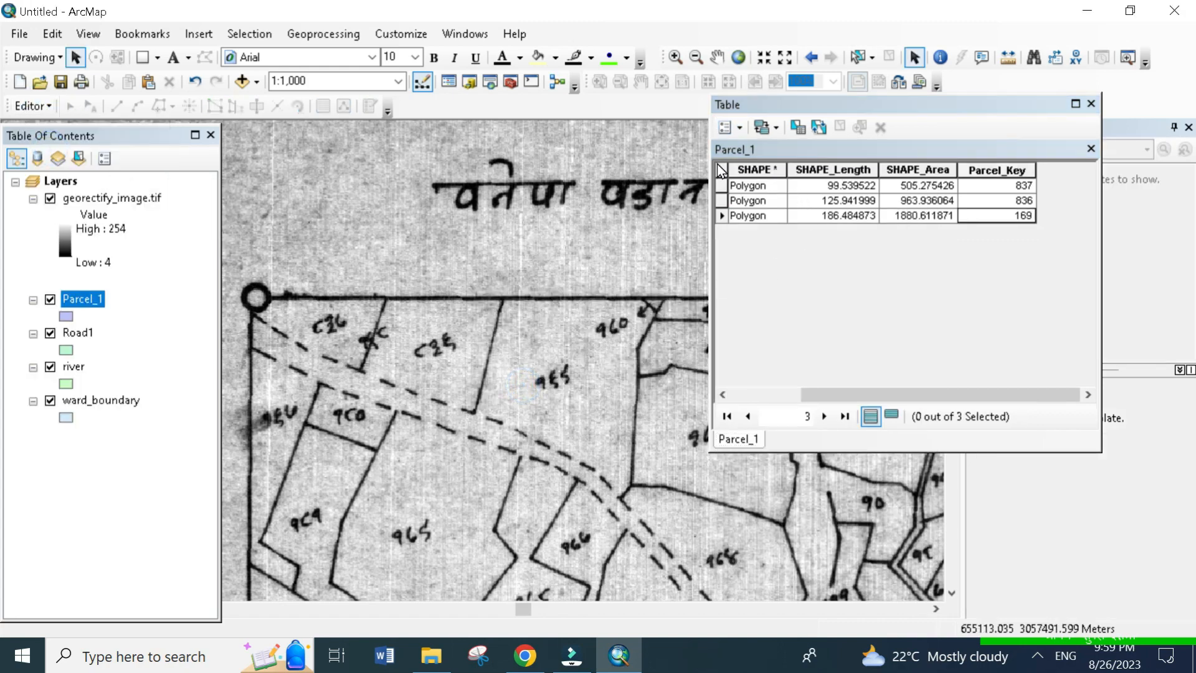
- Add a Text field named owner_name with length 50 to the Parcel_1 attribute table
click(740, 131)
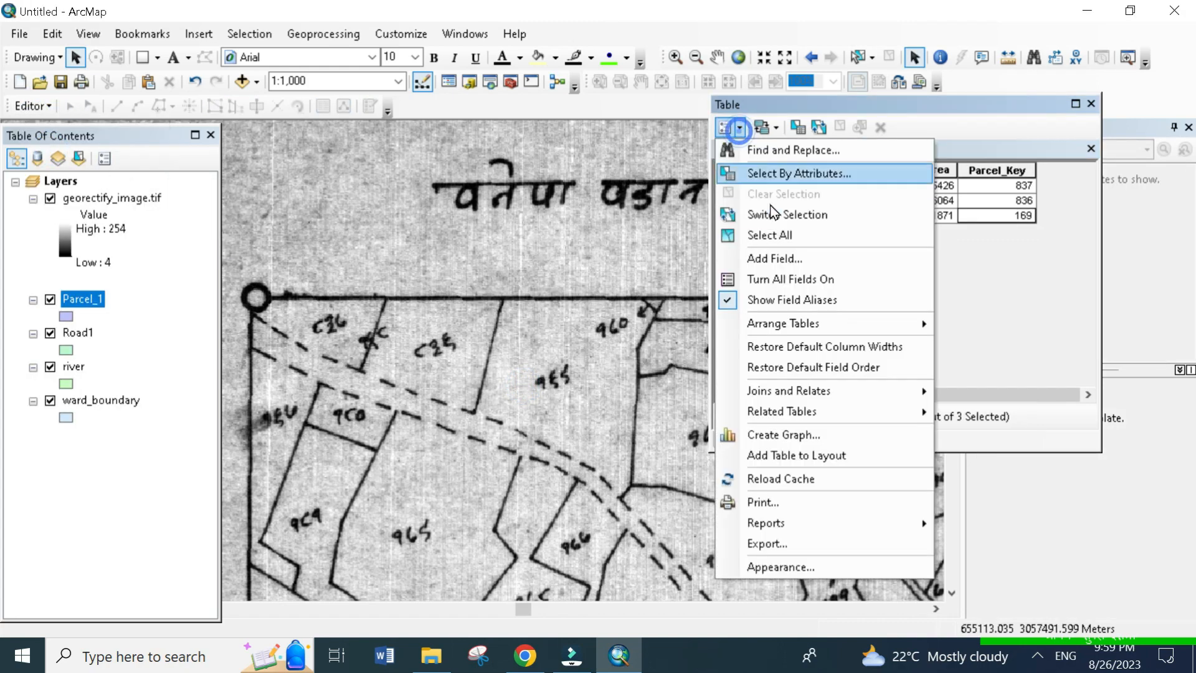
click(771, 257)
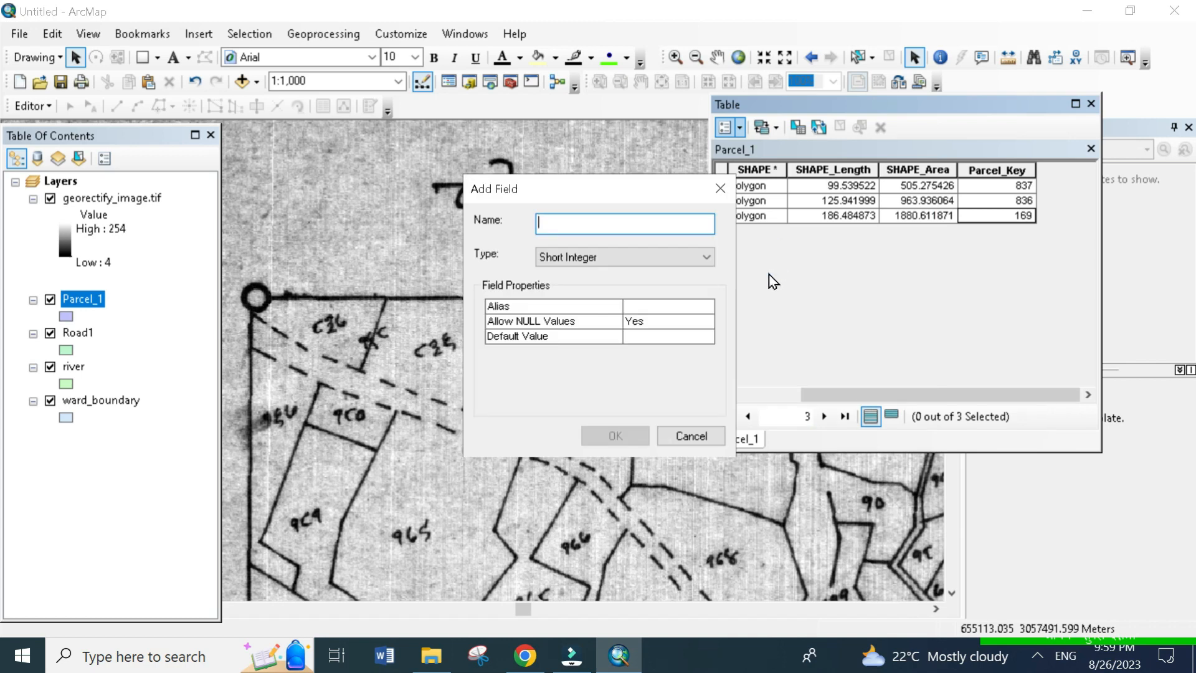
text(owner_name)
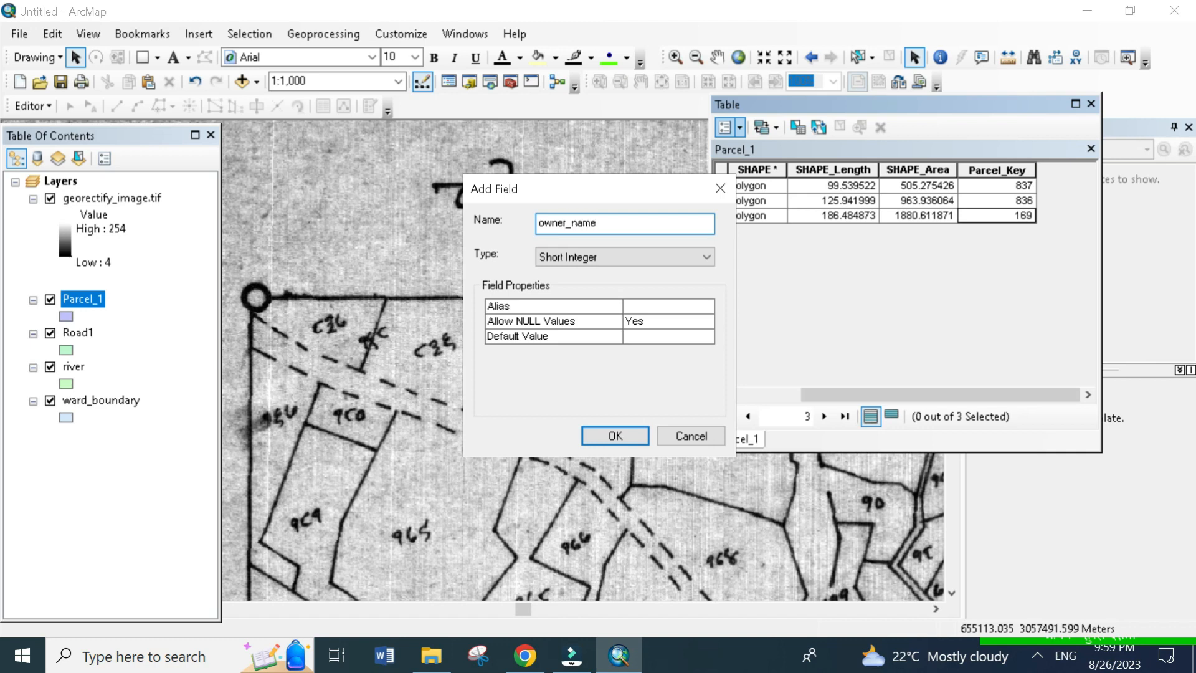
click(649, 260)
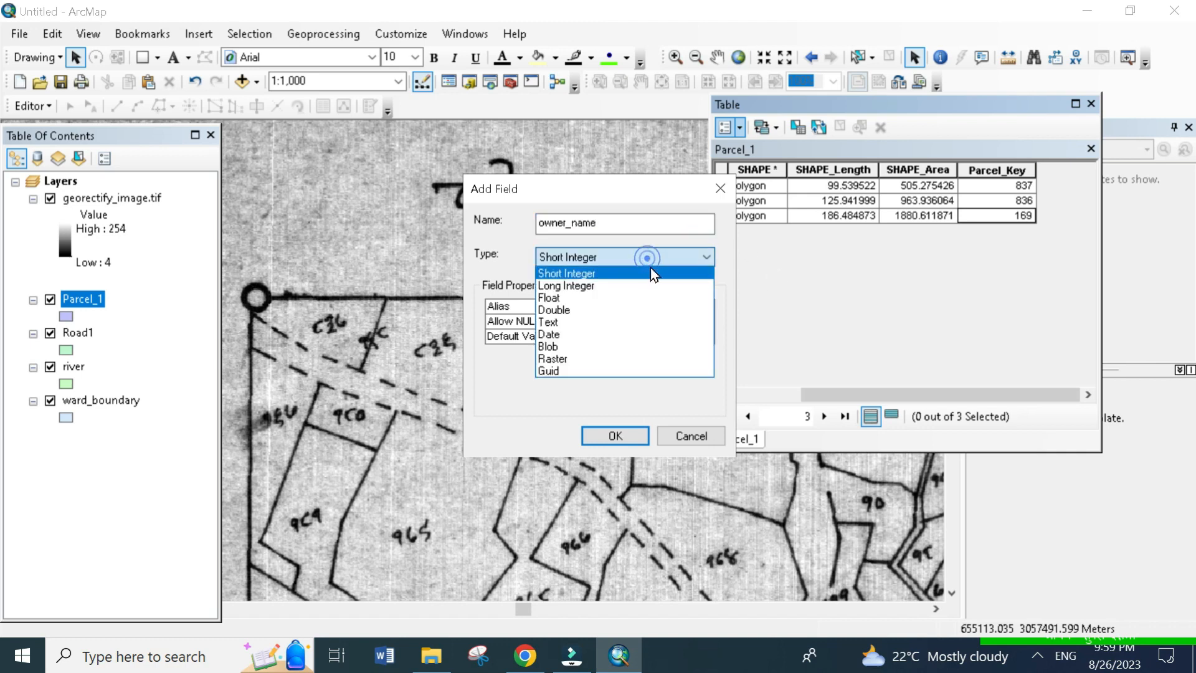
click(621, 322)
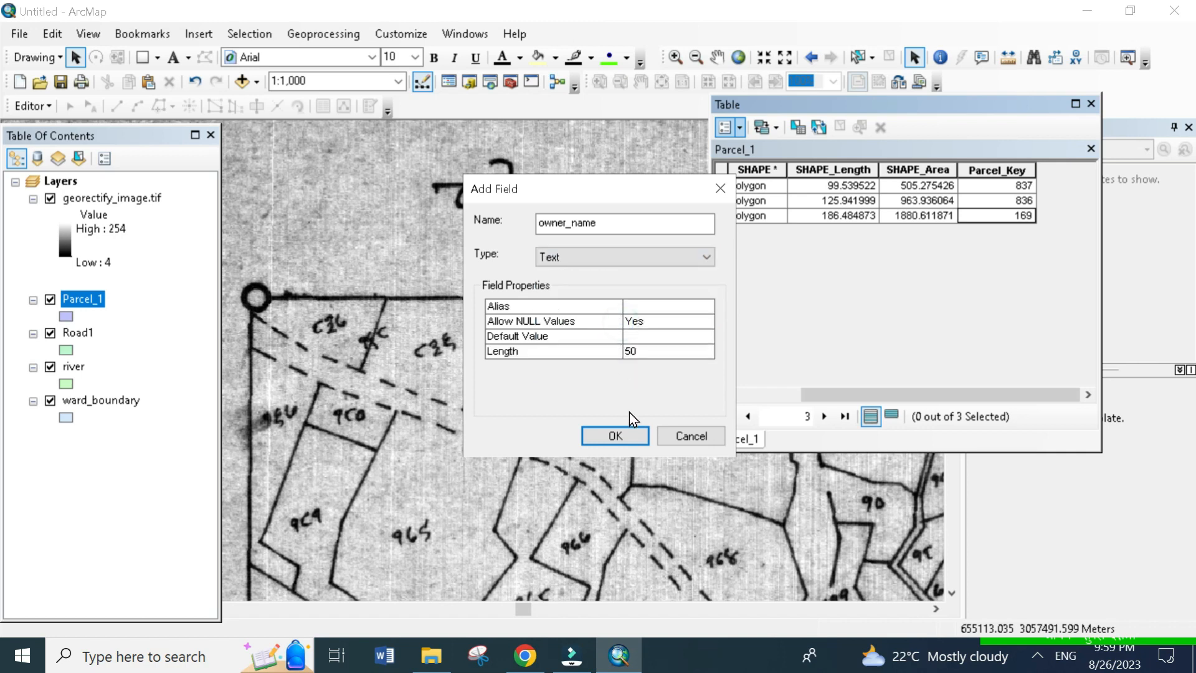
click(616, 436)
- Start an edit session and enter the owner's name in the owner_name cell of the first Parcel_1 record
click(1071, 185)
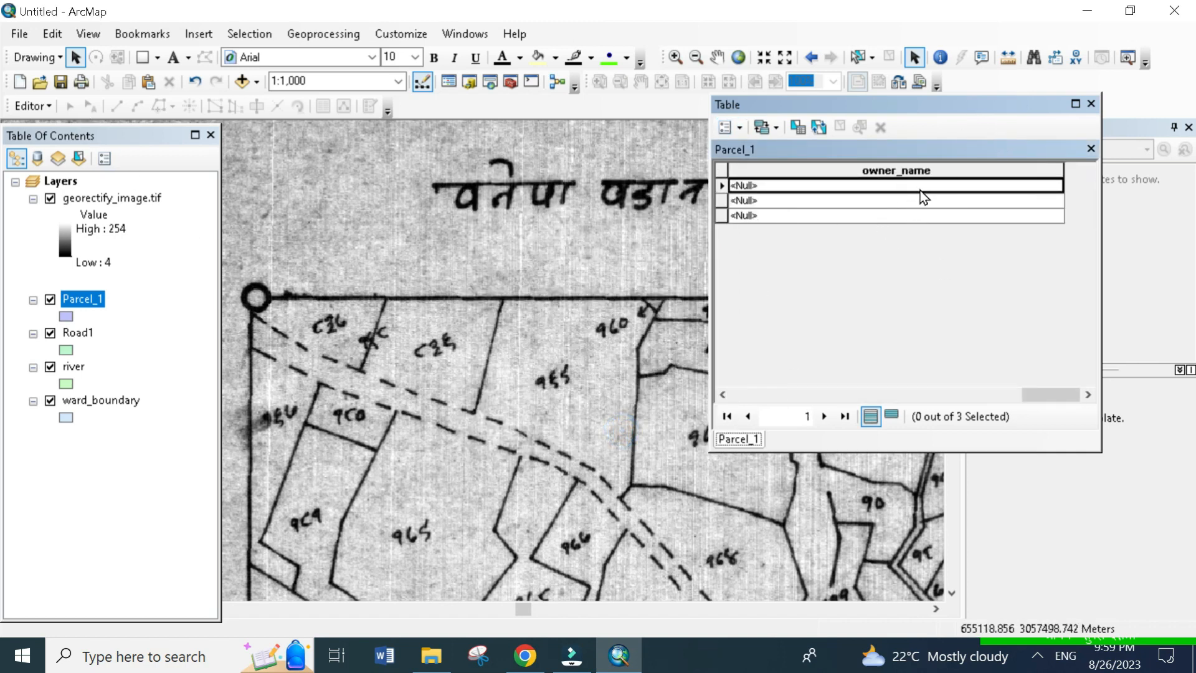
click(34, 106)
click(38, 107)
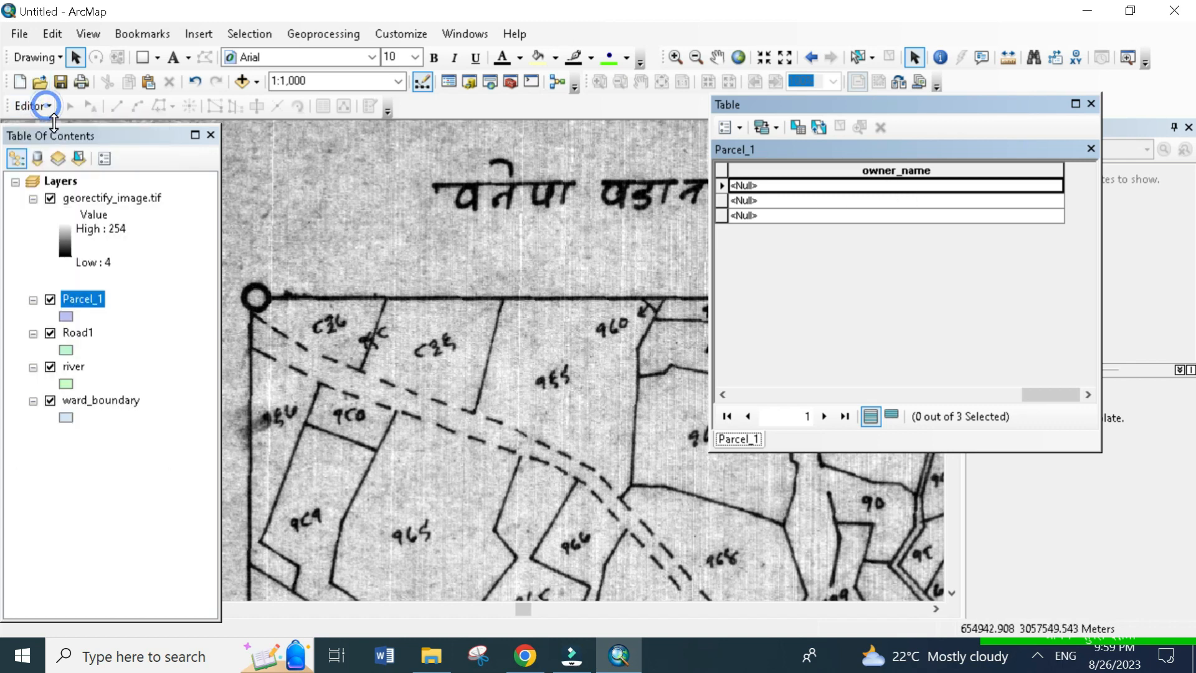
click(47, 111)
click(60, 127)
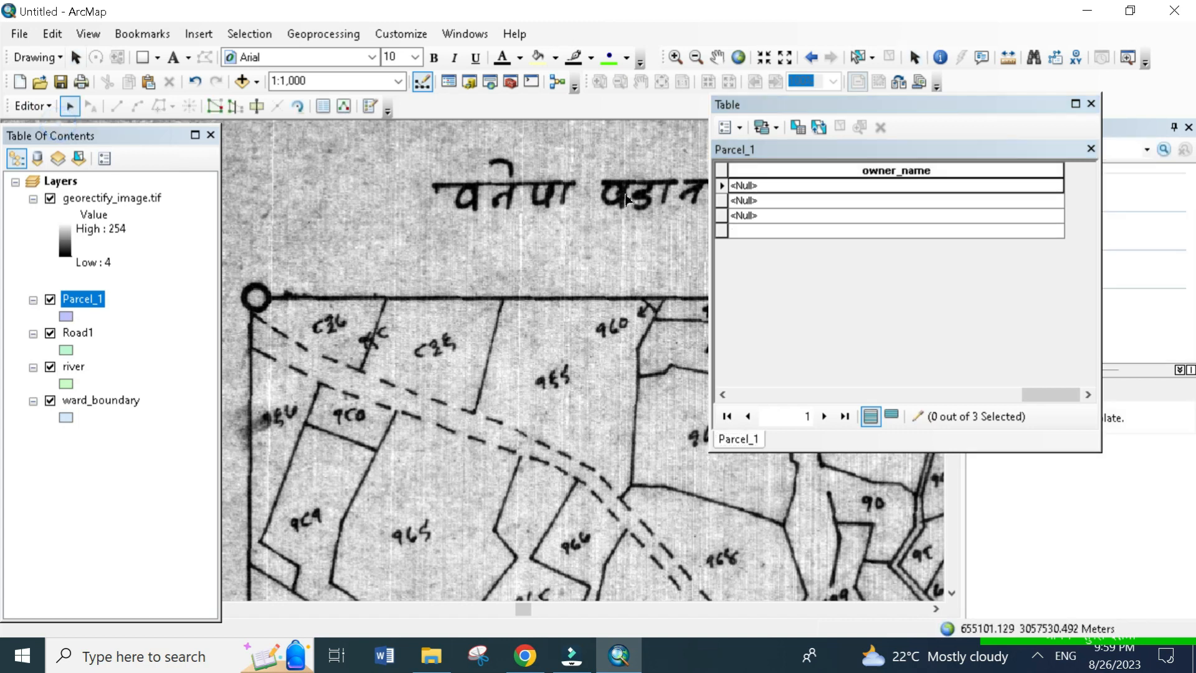
click(761, 185)
click(761, 185)
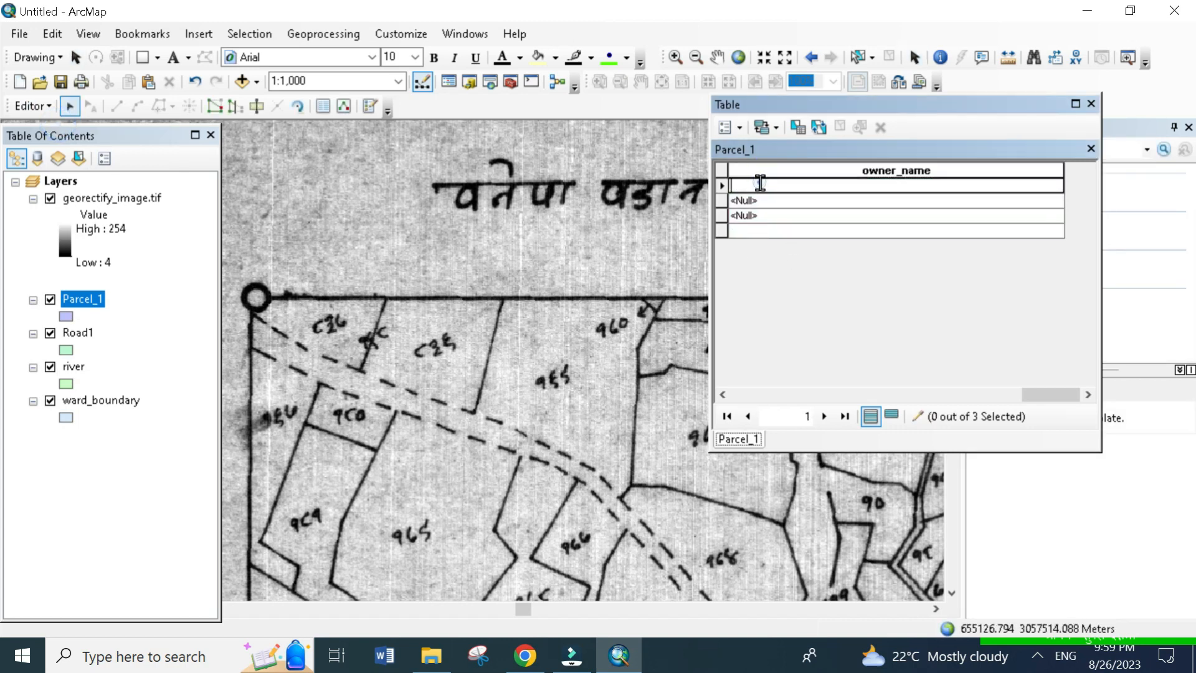
text(R)
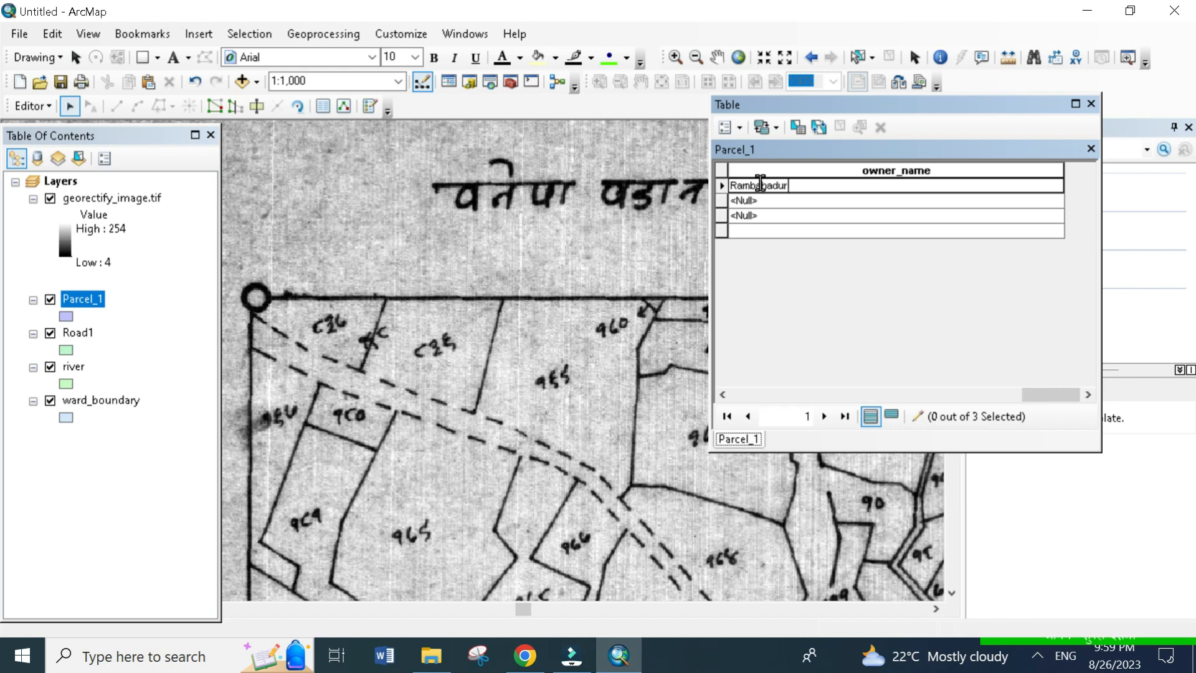
text(ambahadur)
- Enter the owners' names in the owner_name cells of the second and third Parcel_1 records
click(794, 199)
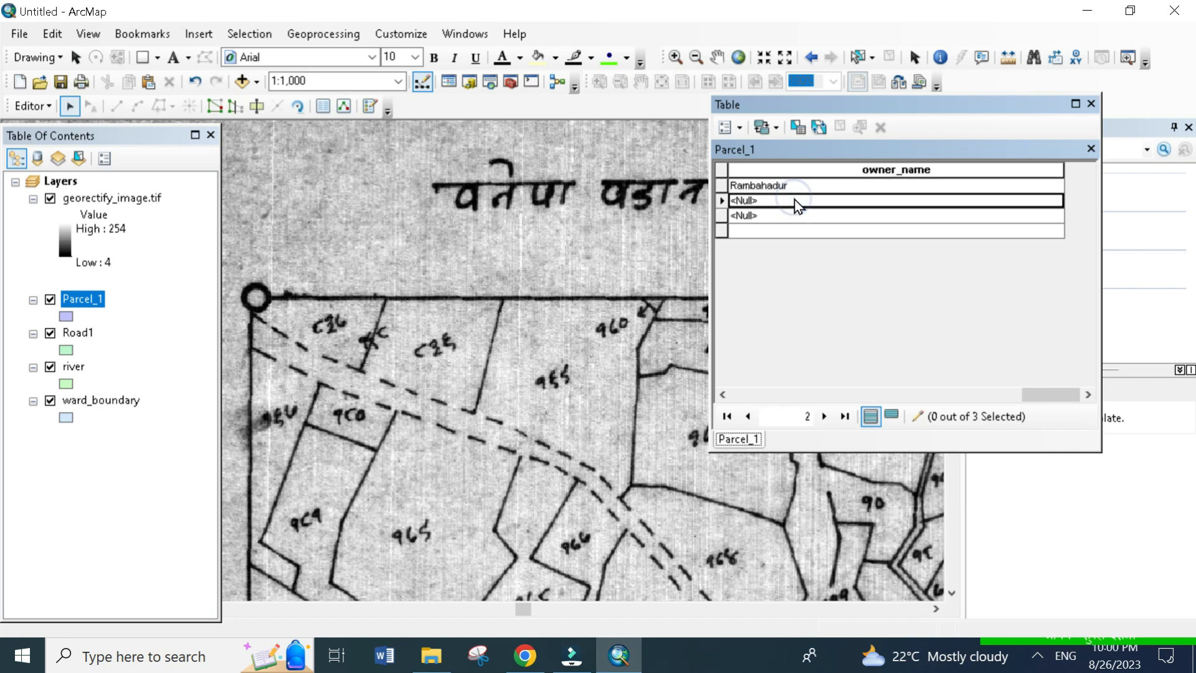
click(794, 200)
text(Krishnabahadur)
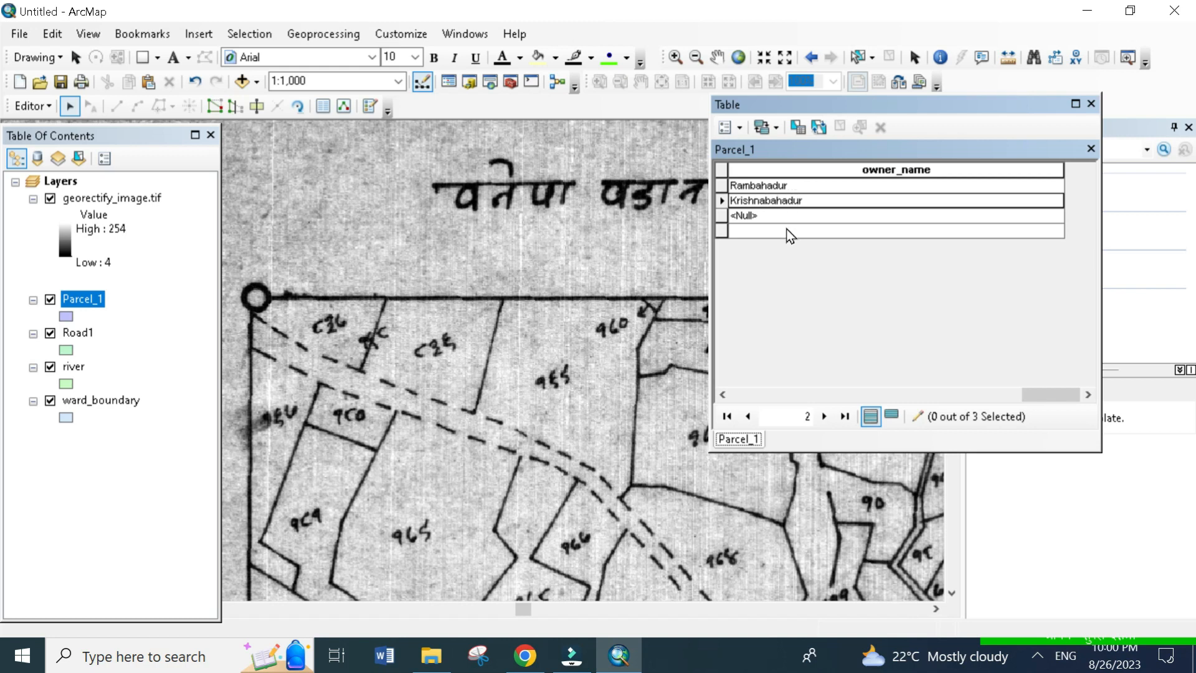
click(818, 219)
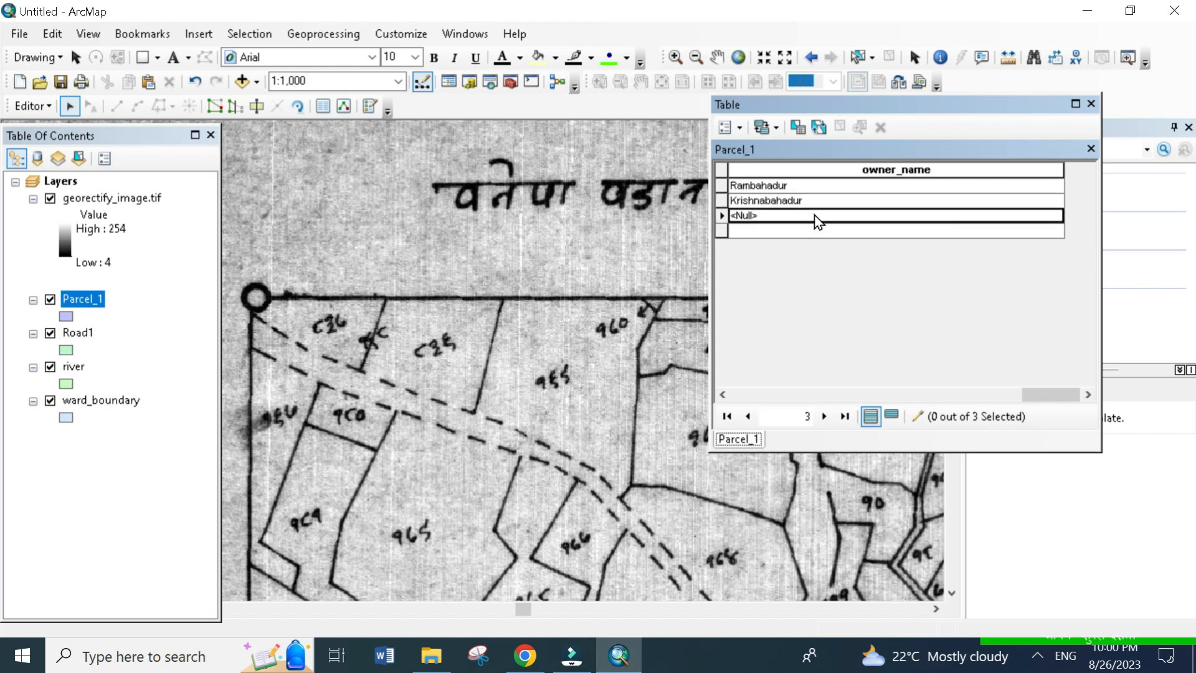
click(815, 215)
text(Haribahadur)
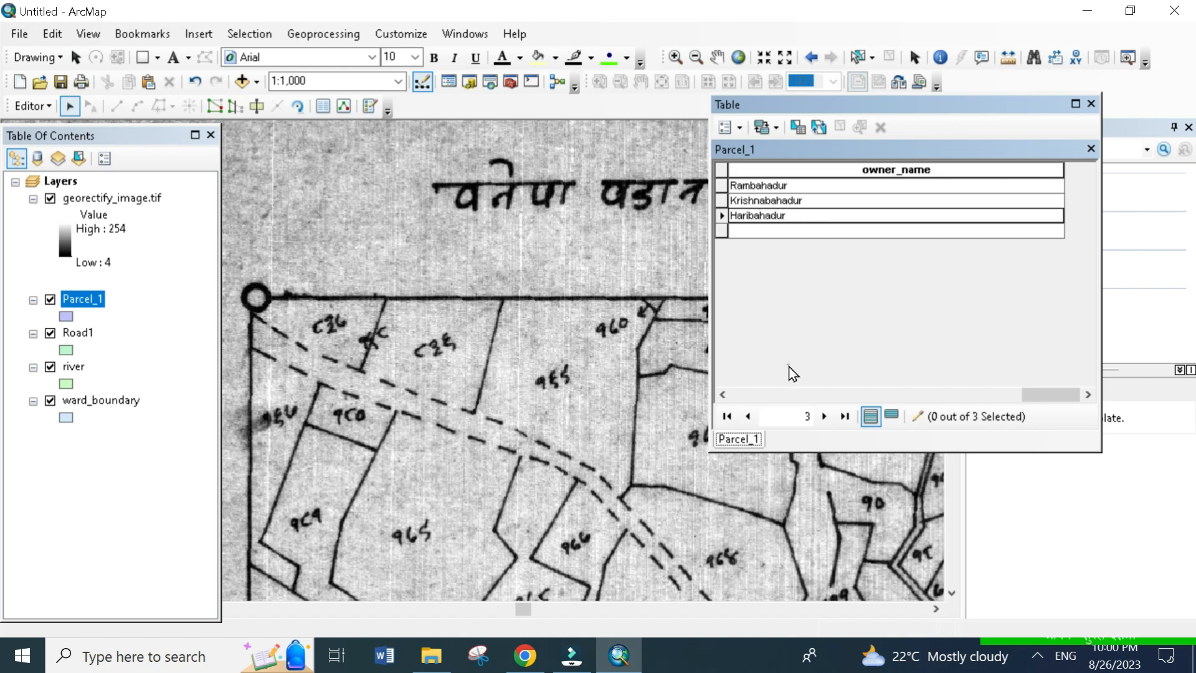
click(789, 366)
click(887, 230)
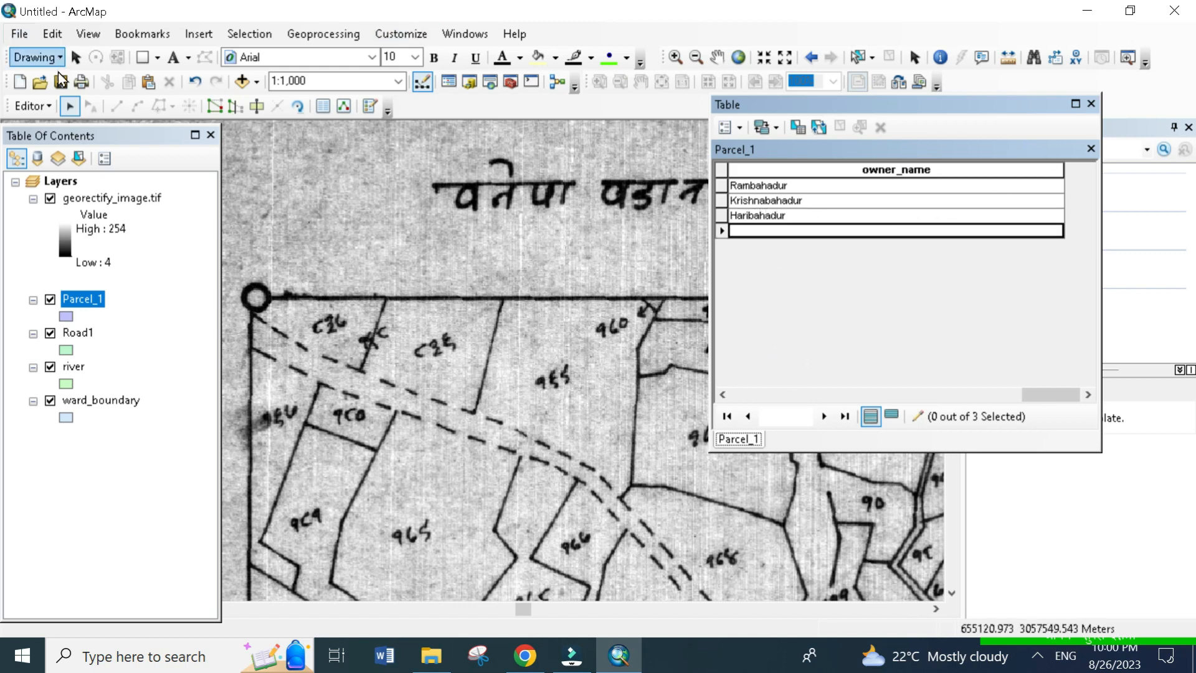
- Stop editing with the owner names saved and close the Parcel_1 attribute table
click(31, 106)
click(42, 149)
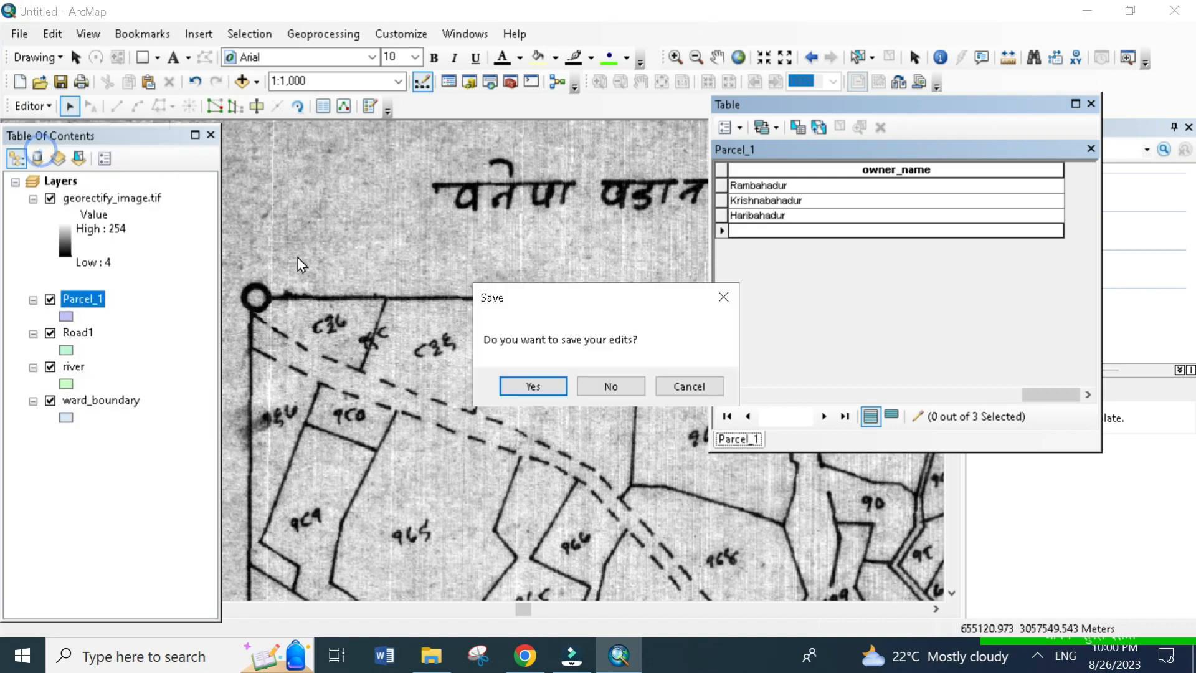
click(531, 384)
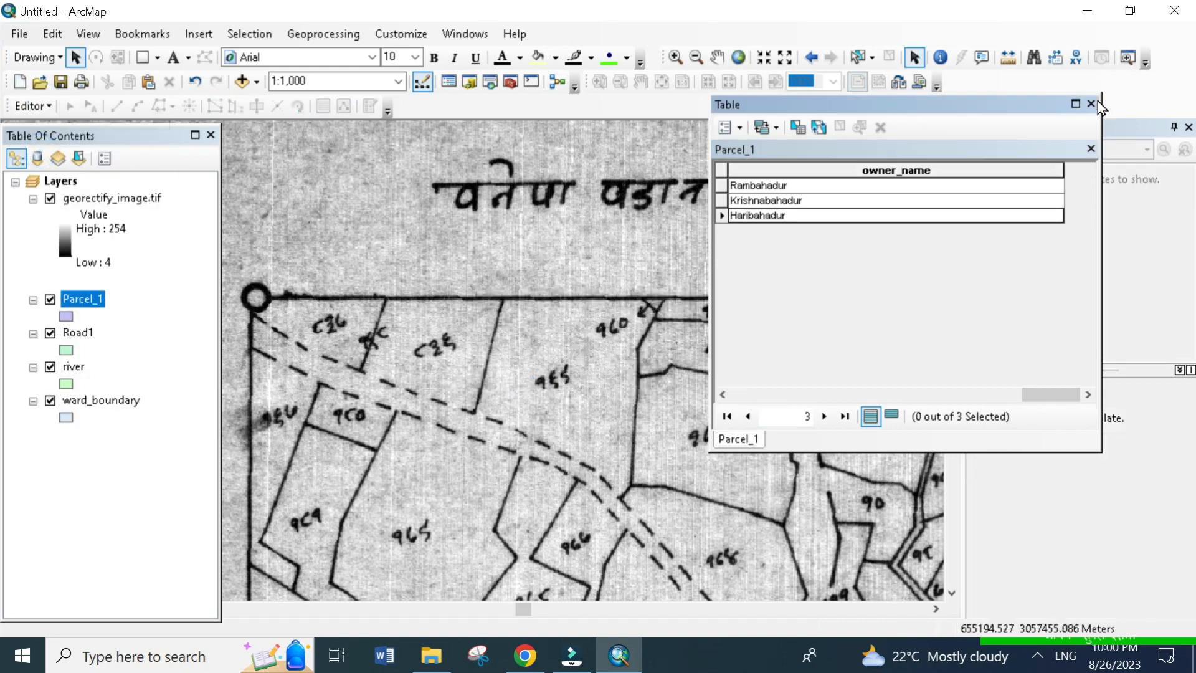
click(1092, 104)
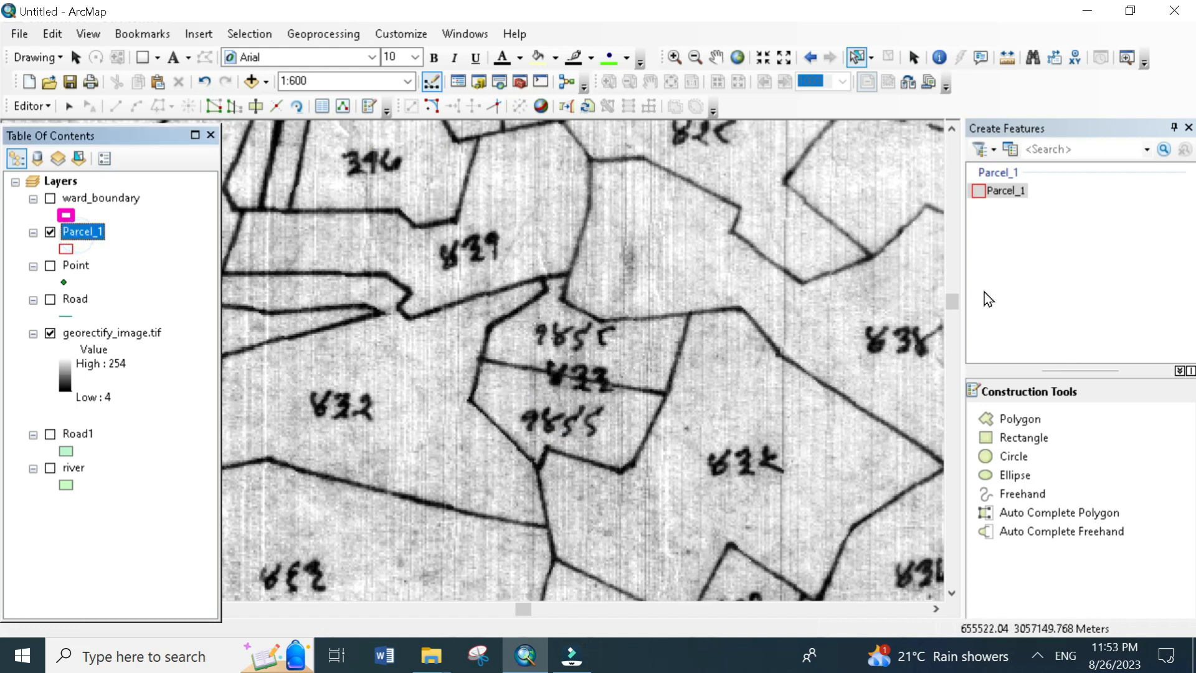
- Digitize the six-cornered parcel just south of the dividing line through the central overwritten parcel number as a Parcel_1 polygon
click(1011, 194)
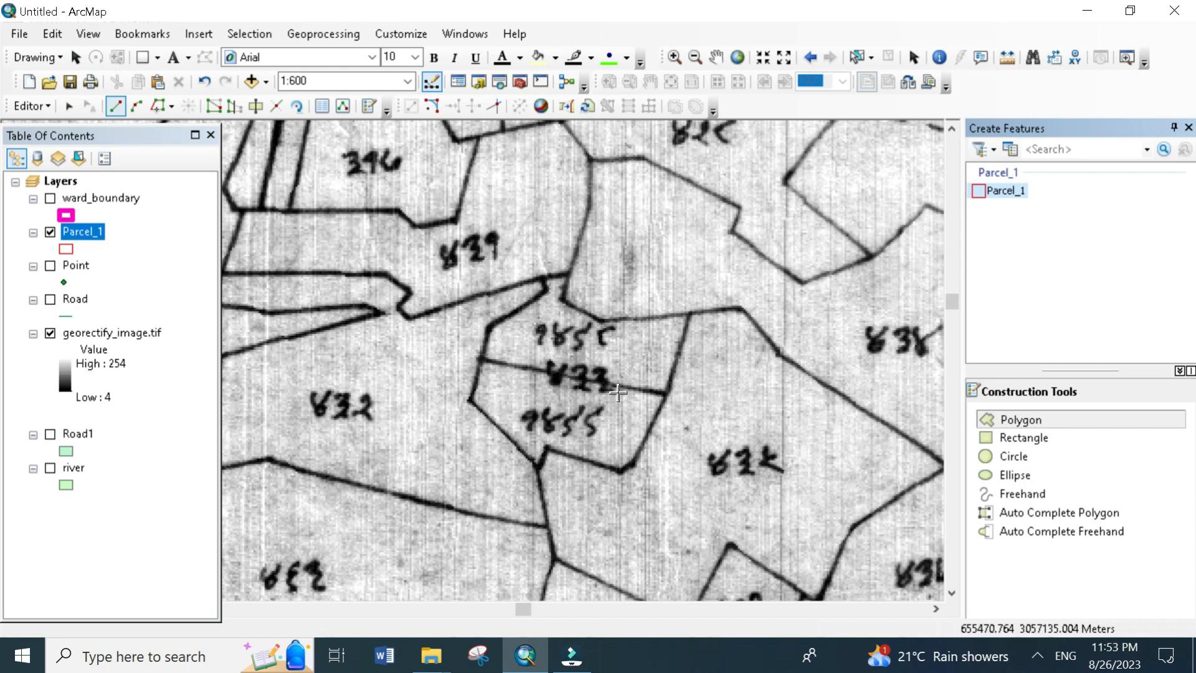
click(475, 360)
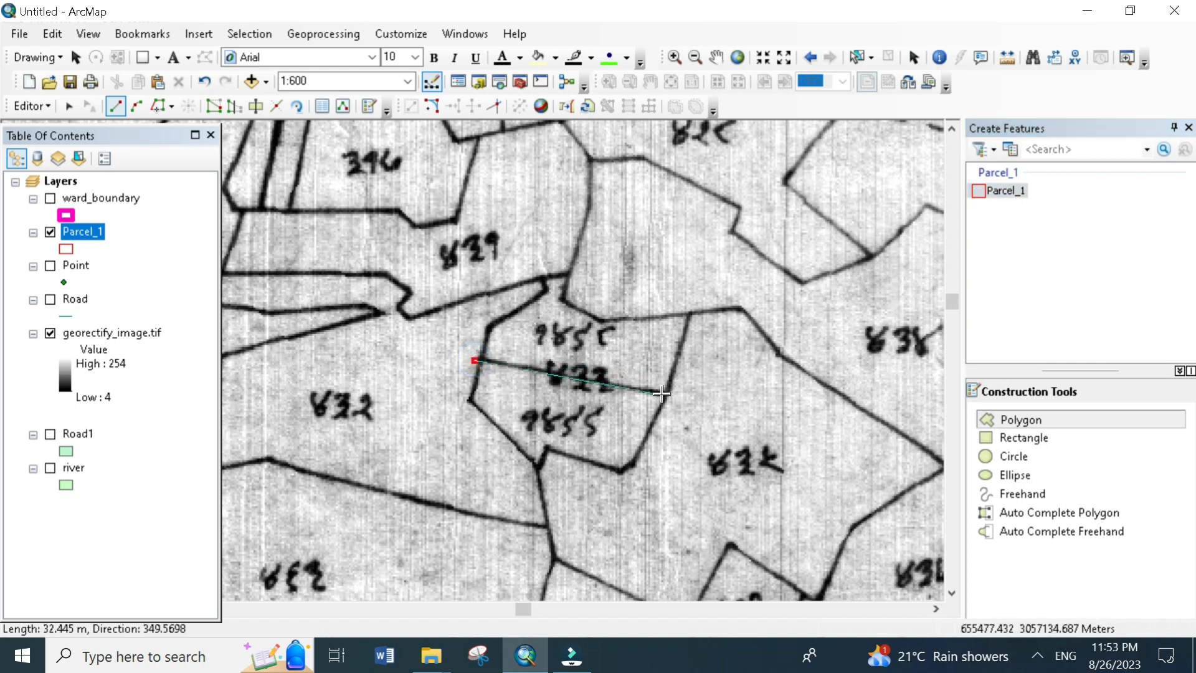
click(662, 394)
click(625, 475)
click(549, 449)
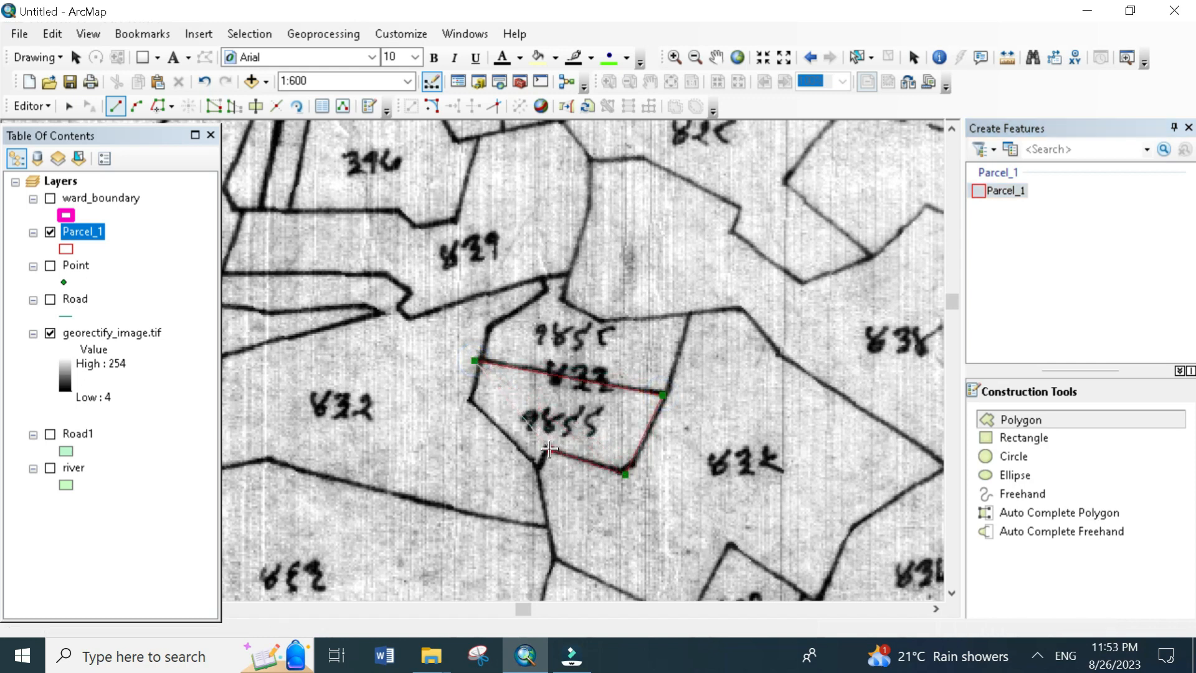
click(533, 466)
double_click(469, 402)
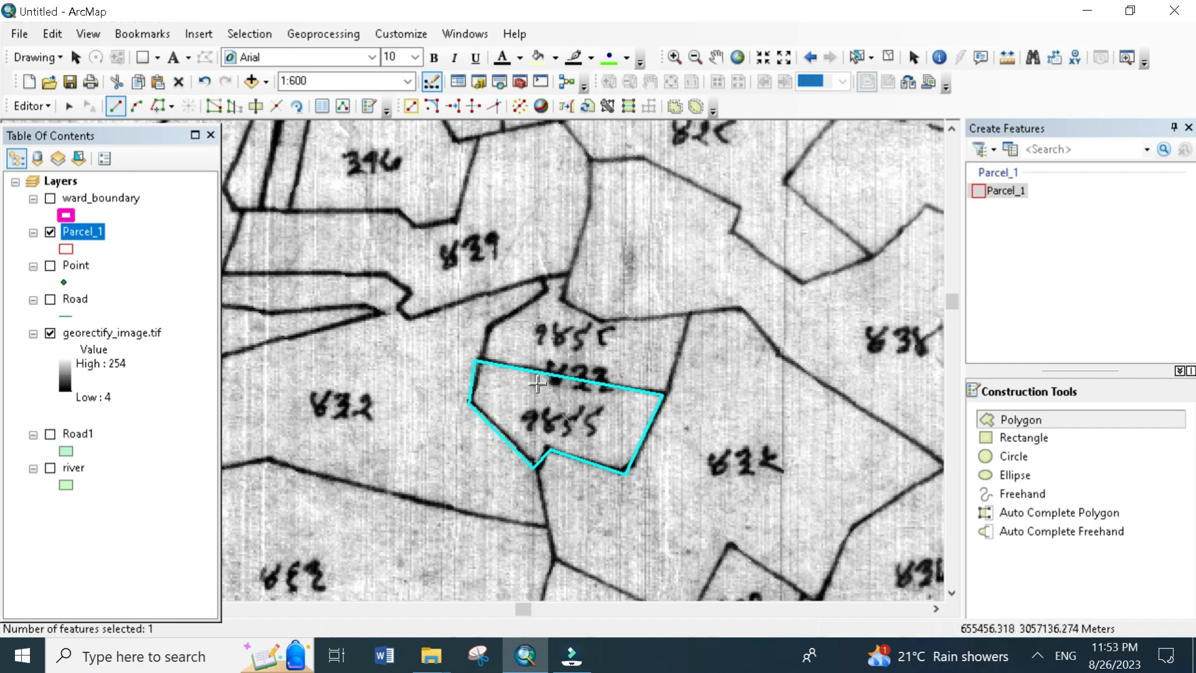
scroll(545, 393, up, 3)
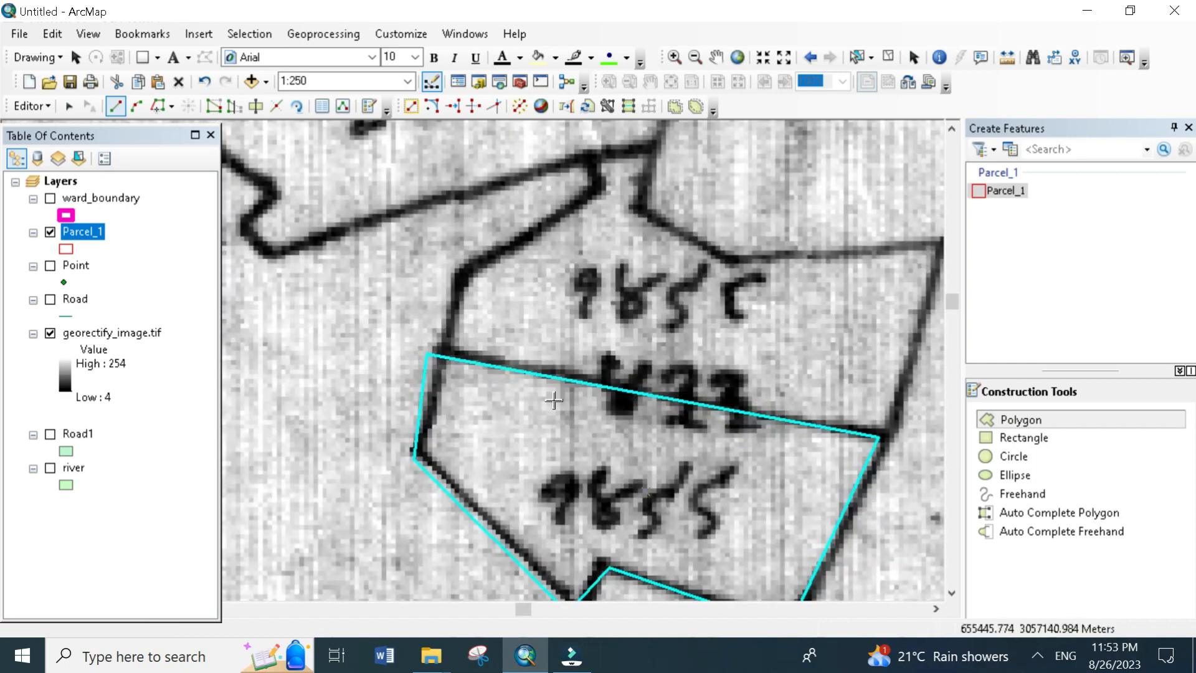
scroll(752, 395, up, 3)
scroll(717, 443, down, 3)
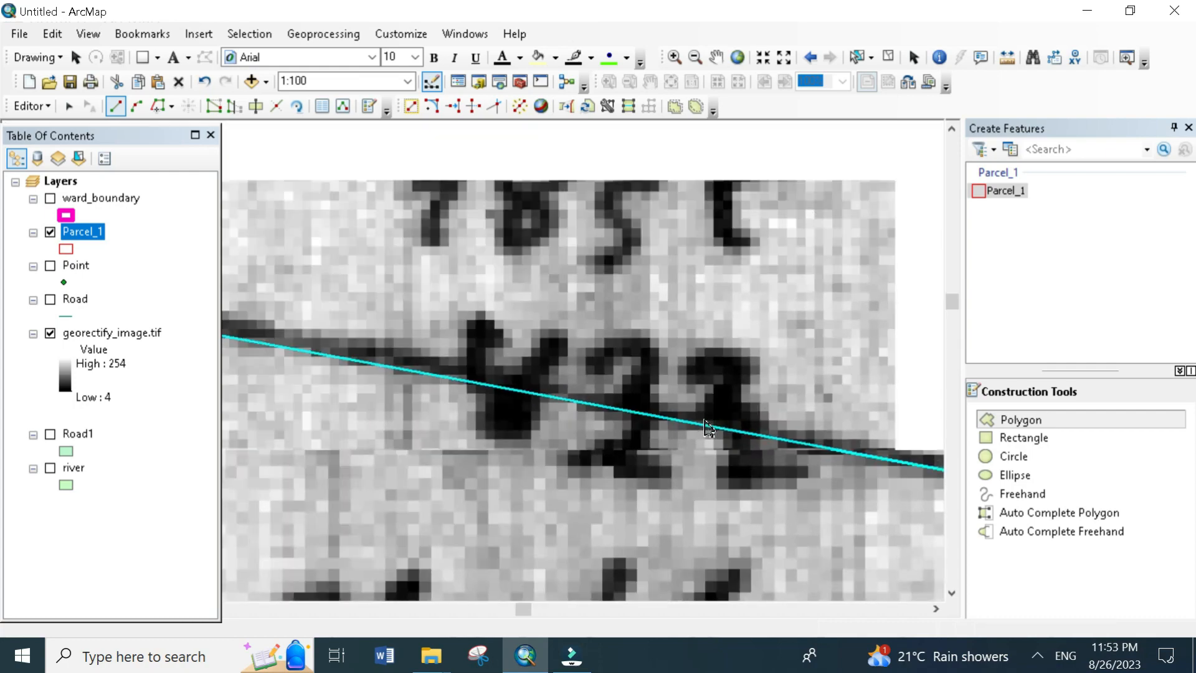
- Auto-complete the parcel north of the dividing line, tracing its outer boundary including the narrow neck and sharing the southern parcel's edge
scroll(624, 409, down, 1)
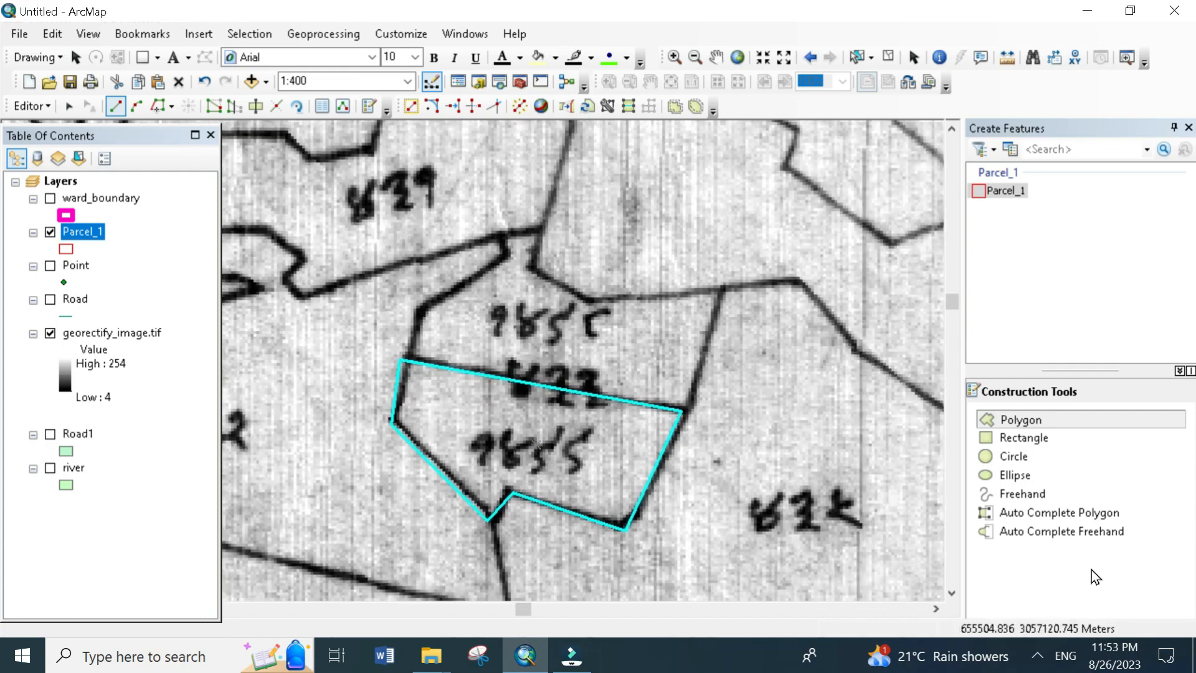
click(1036, 517)
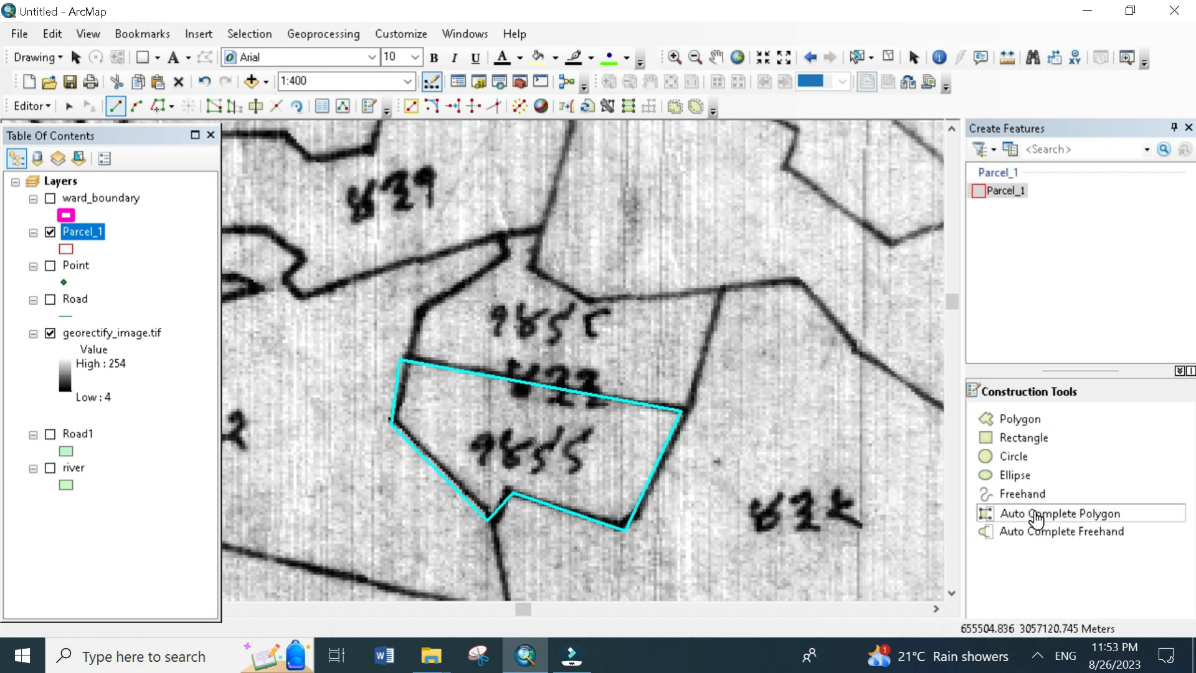
drag(630, 456, 672, 545)
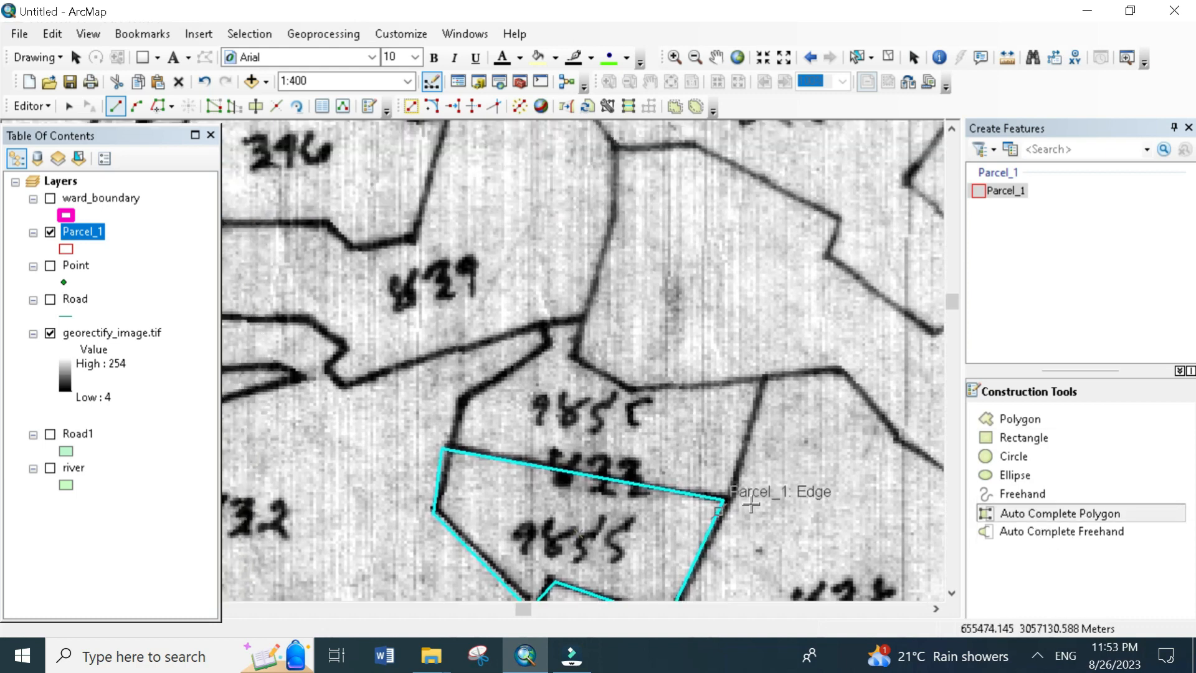
click(725, 500)
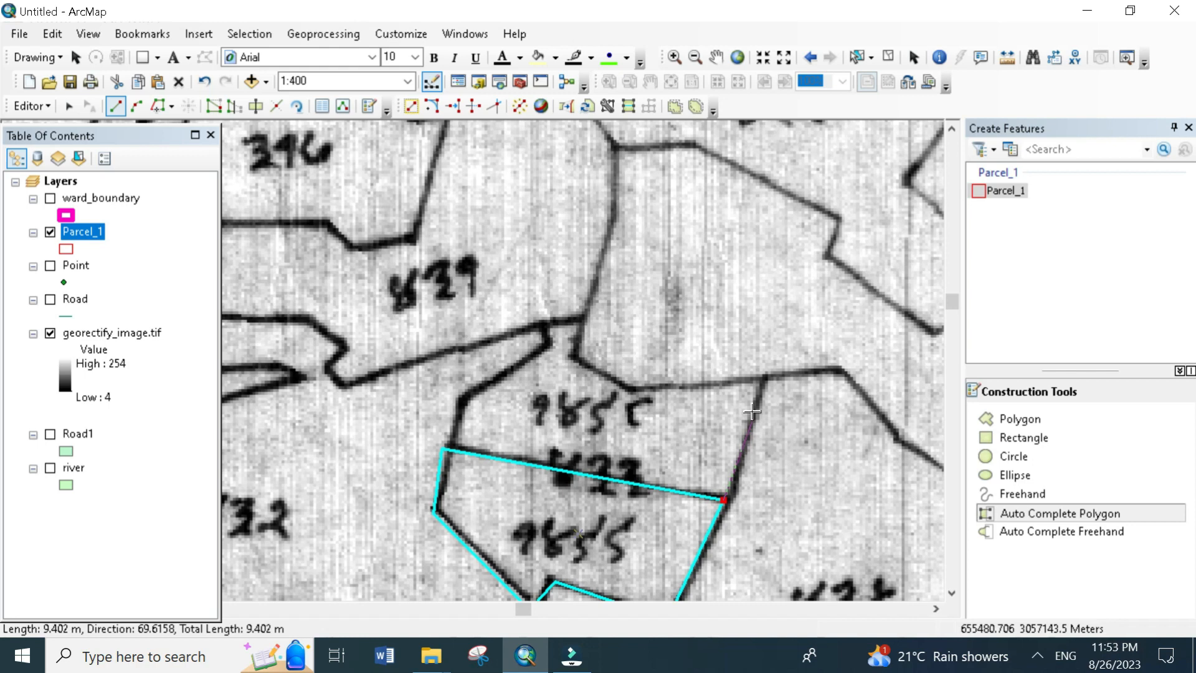
click(764, 380)
click(637, 389)
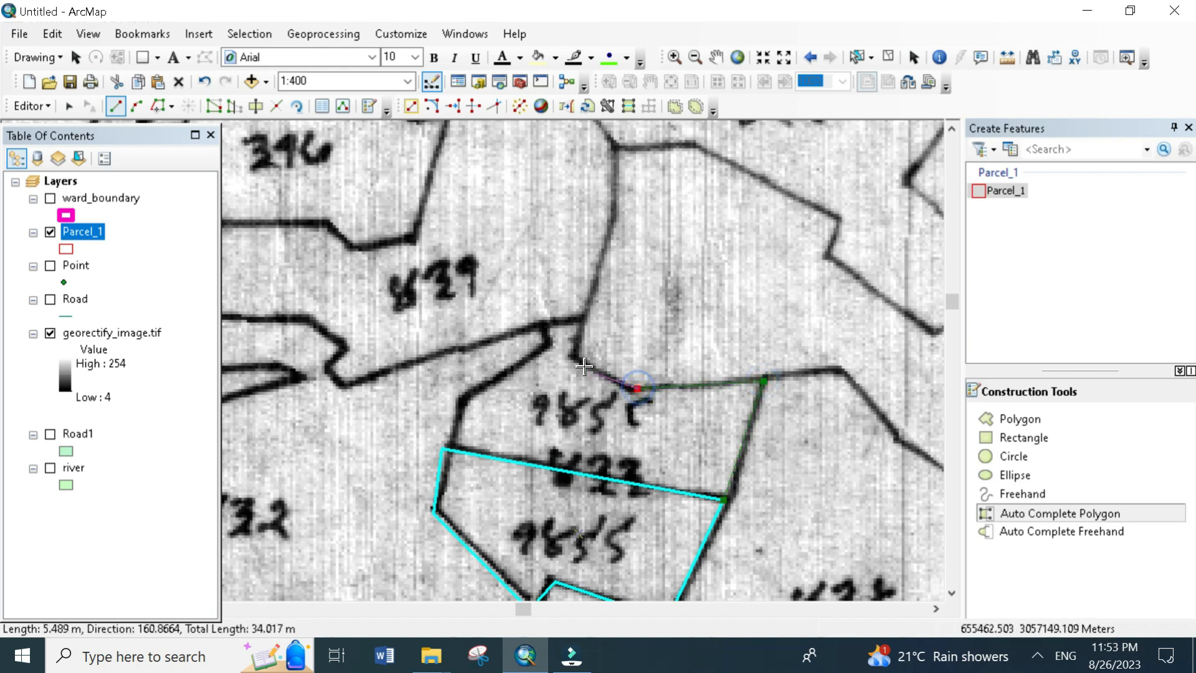
click(569, 355)
click(579, 315)
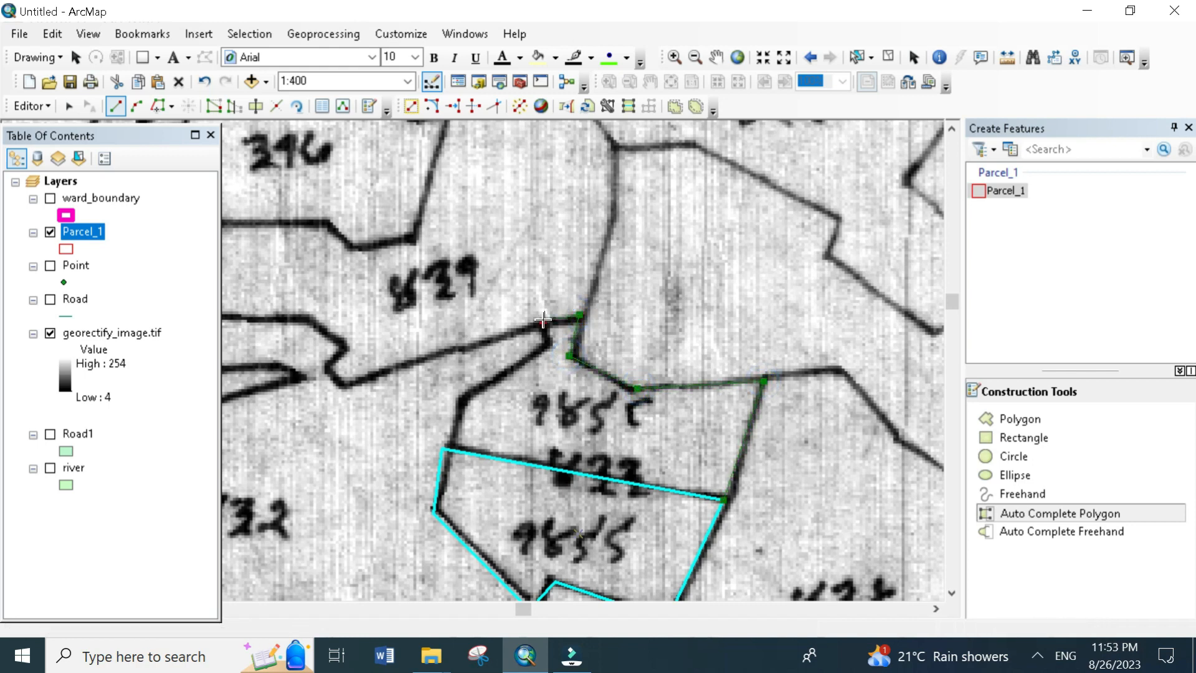
click(543, 321)
click(546, 351)
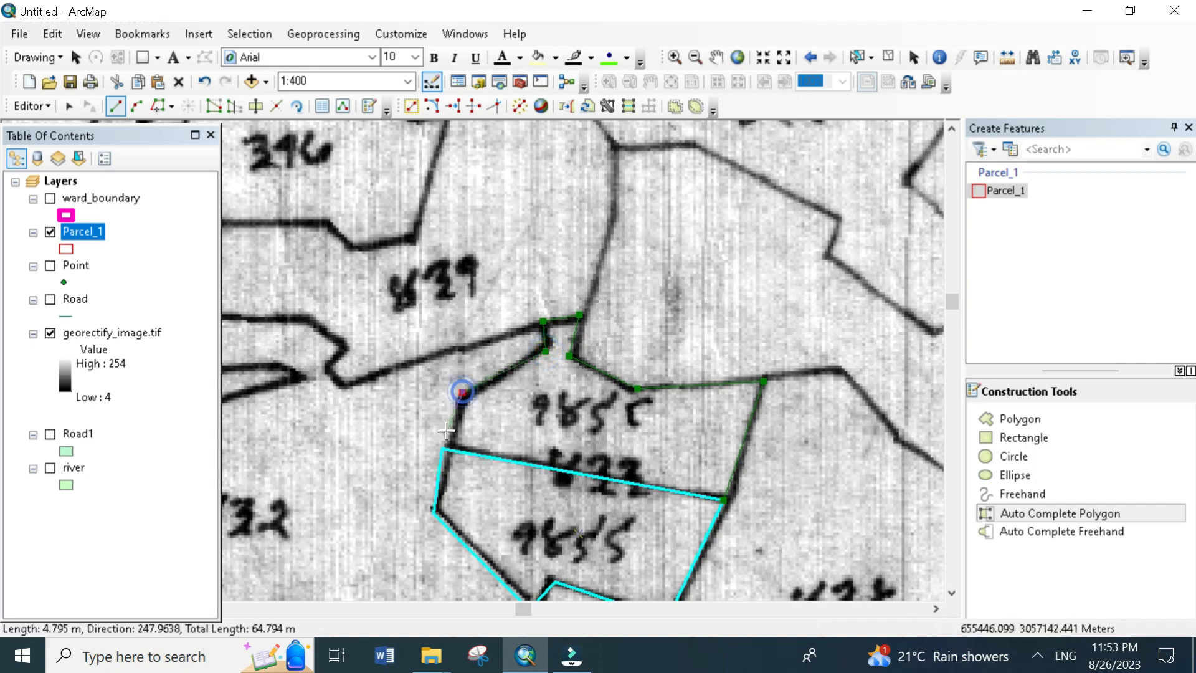
click(462, 393)
double_click(450, 451)
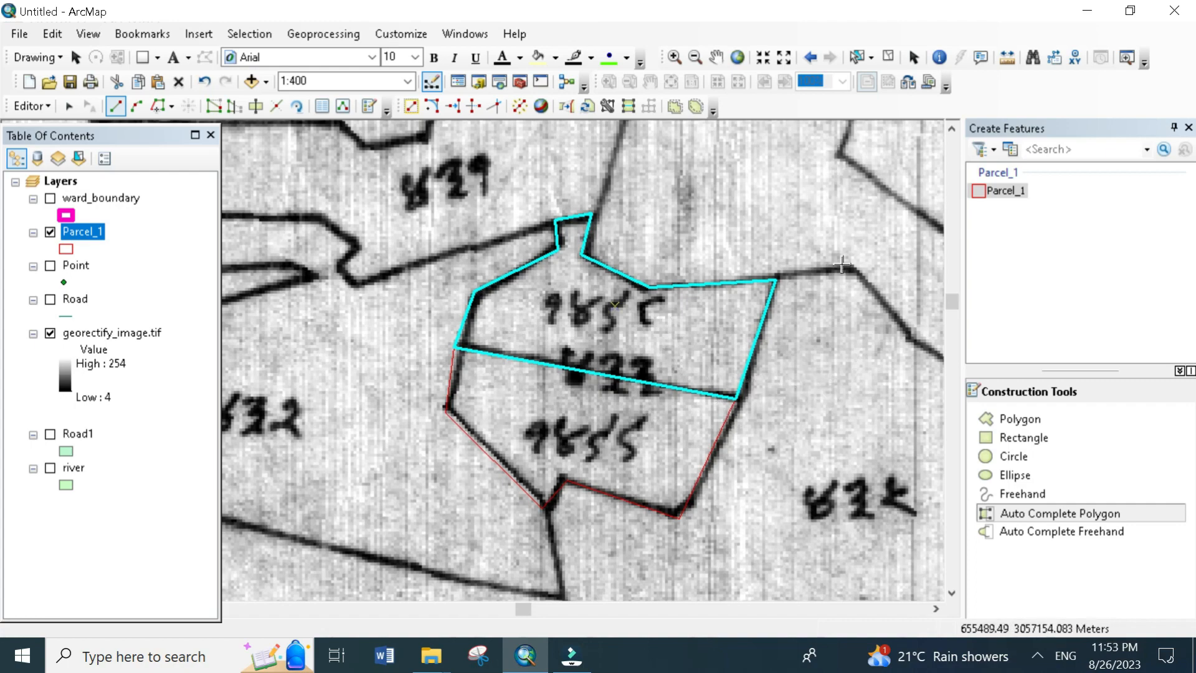
- Select the two adjoining parcels on either side of the dividing line to inspect their shared boundary
click(857, 57)
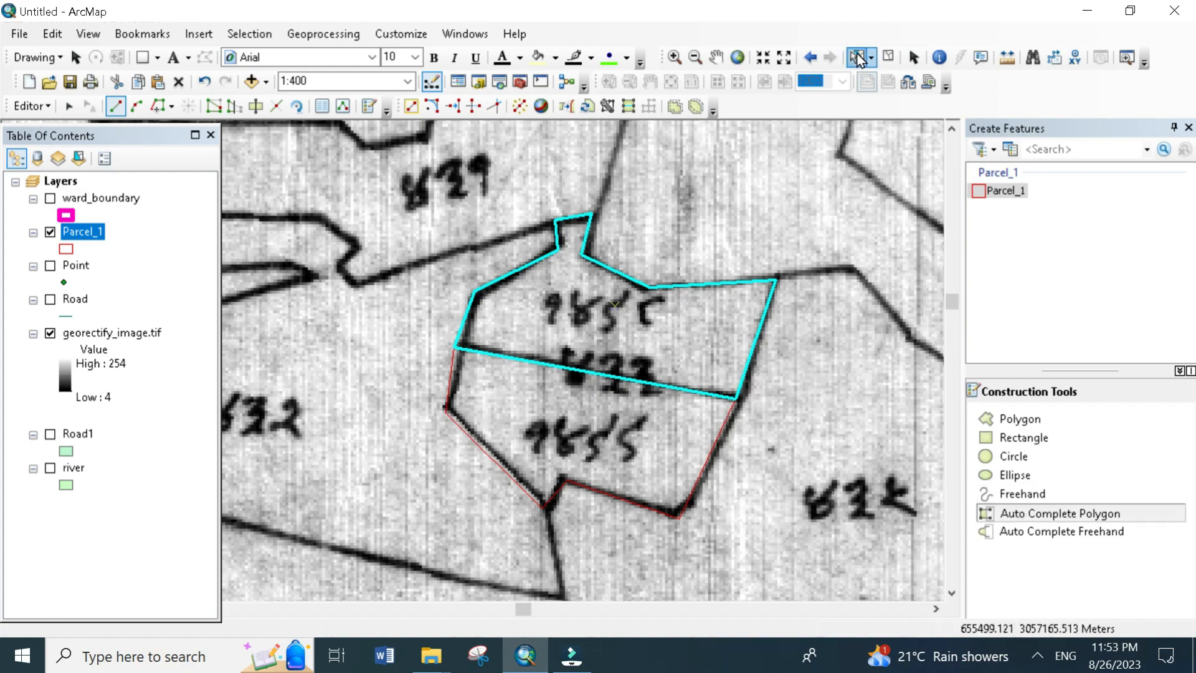
shift+click(618, 400)
drag(510, 377, 527, 479)
scroll(733, 351, down, 2)
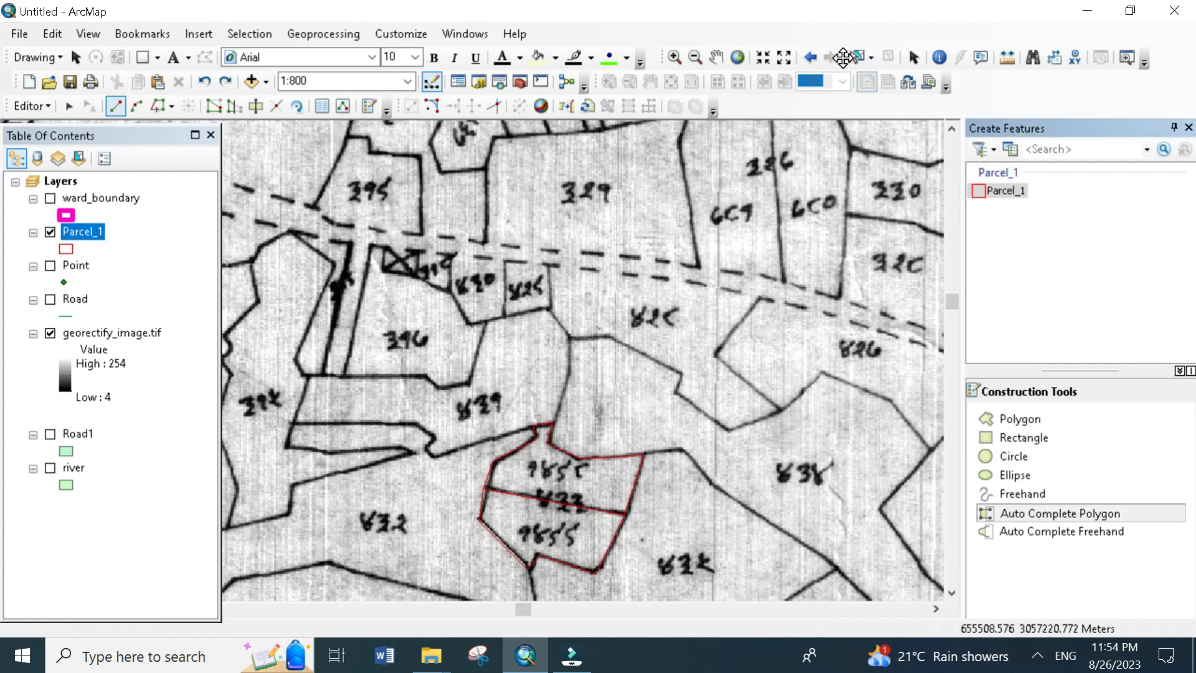
click(853, 57)
drag(458, 402, 629, 537)
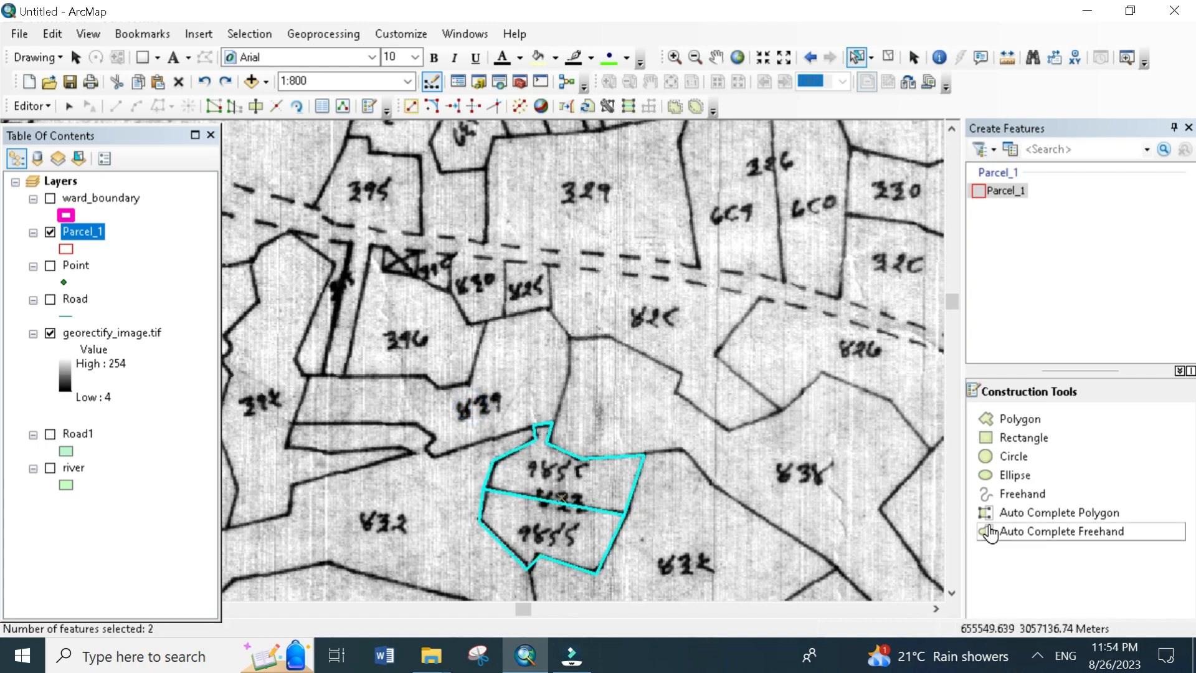
- Auto-complete the large irregular parcel northeast of the two digitized parcels, starting at the neck's corner and ending at the northern parcel's northeast corner
click(1021, 513)
scroll(620, 477, up, 2)
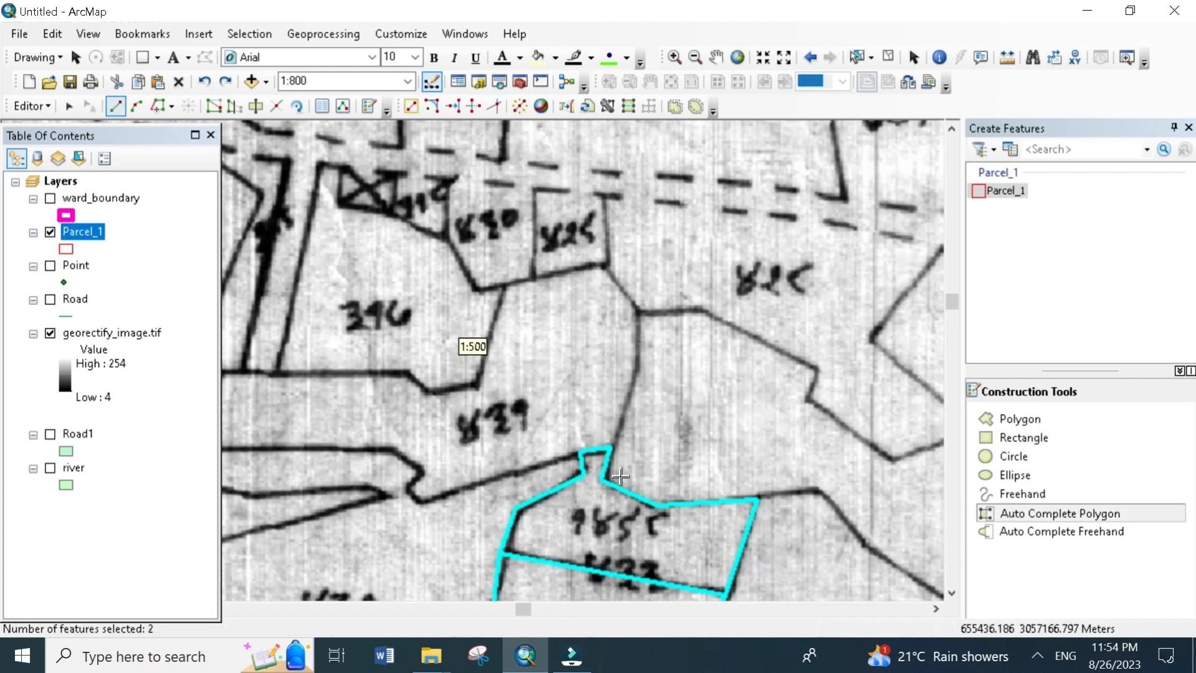
drag(539, 453, 327, 383)
click(402, 377)
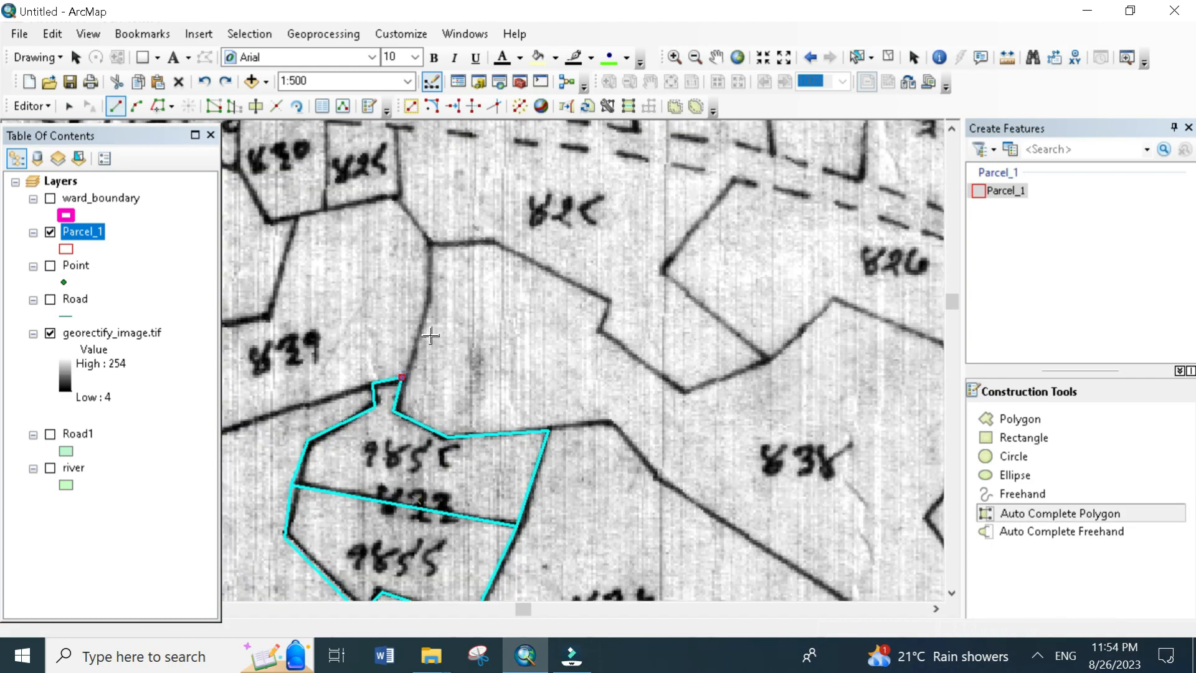
click(431, 294)
click(428, 240)
click(485, 235)
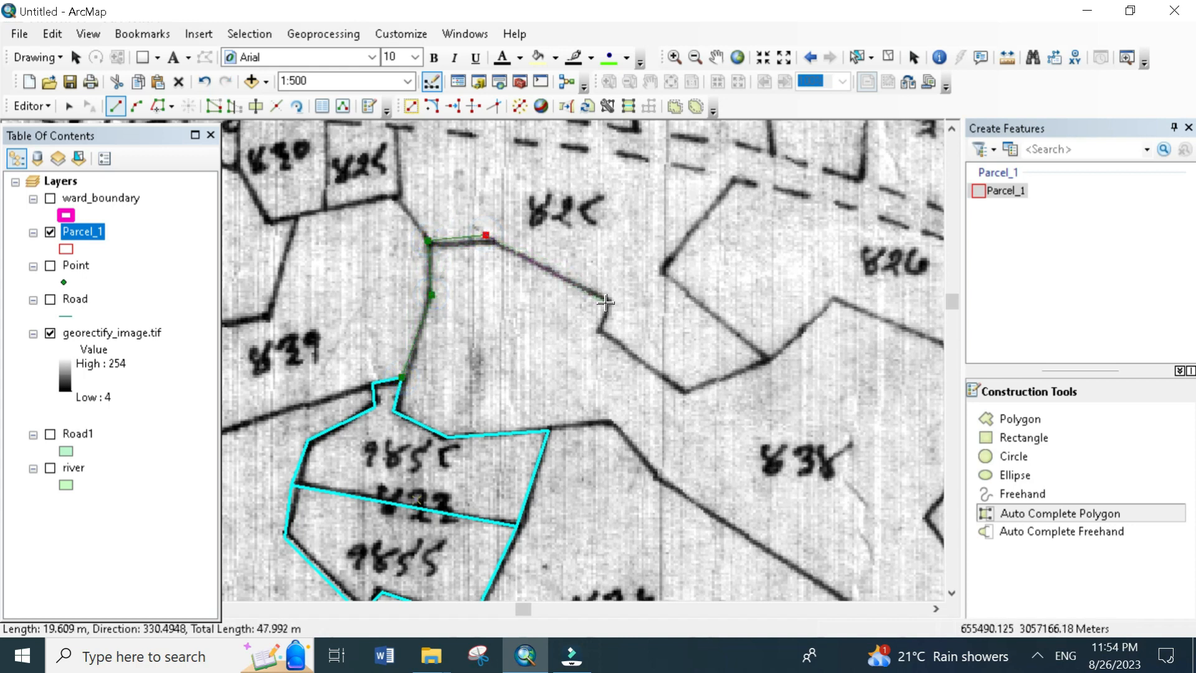
click(606, 304)
click(604, 335)
click(694, 389)
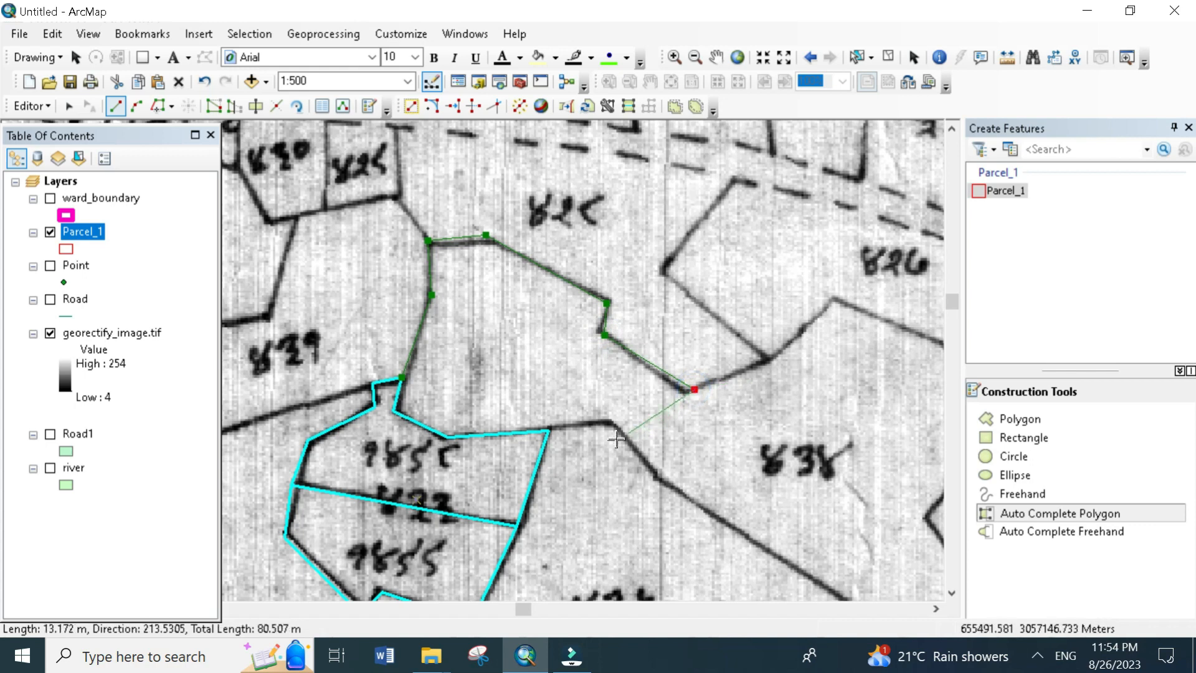
click(770, 360)
click(666, 488)
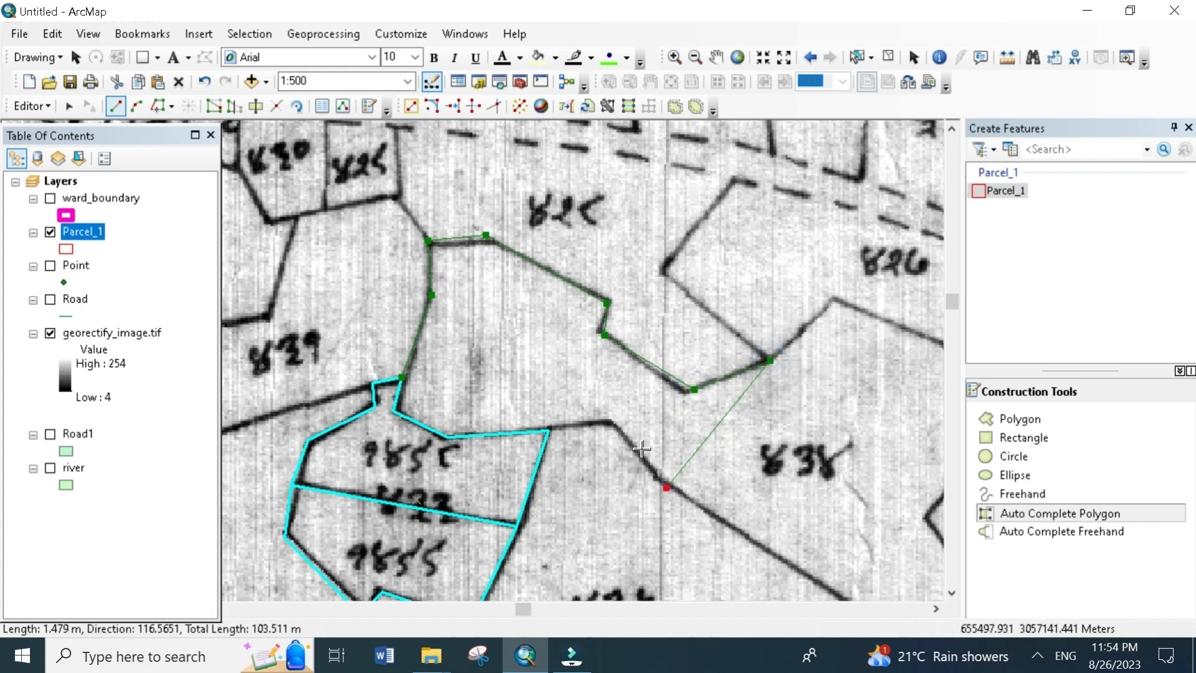
click(609, 425)
double_click(546, 432)
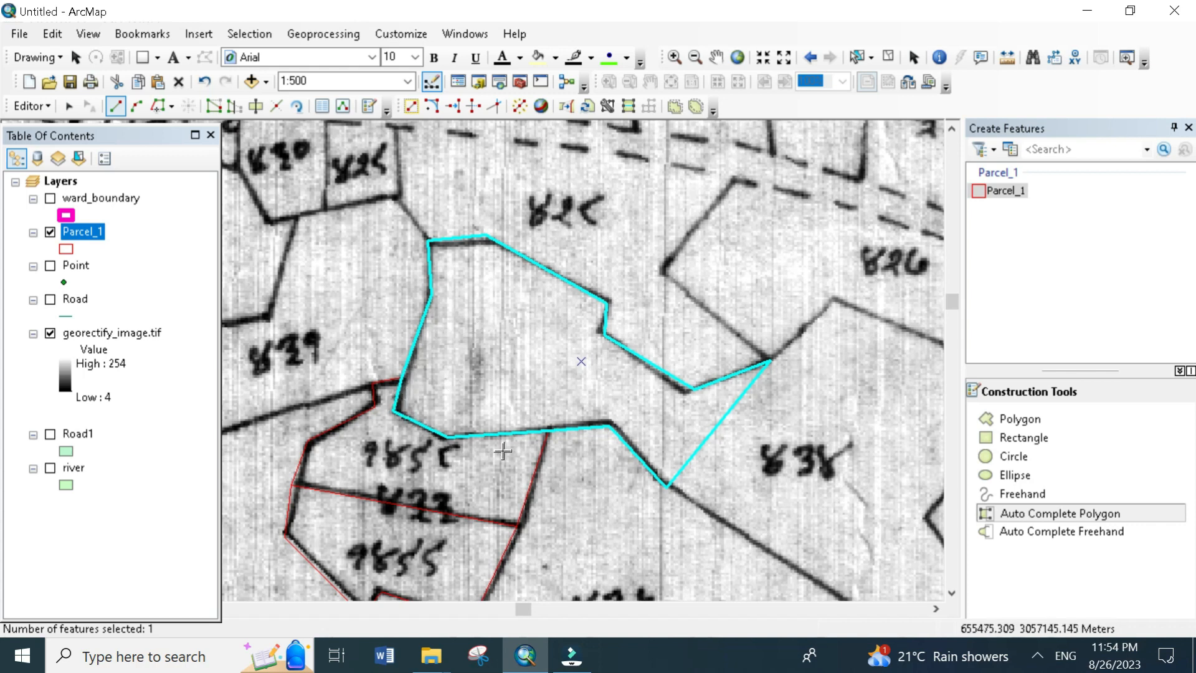
- Select the large irregular parcel and its southern neighbour across their common edge to inspect the shared boundary
click(857, 57)
drag(478, 447, 541, 487)
shift+click(473, 426)
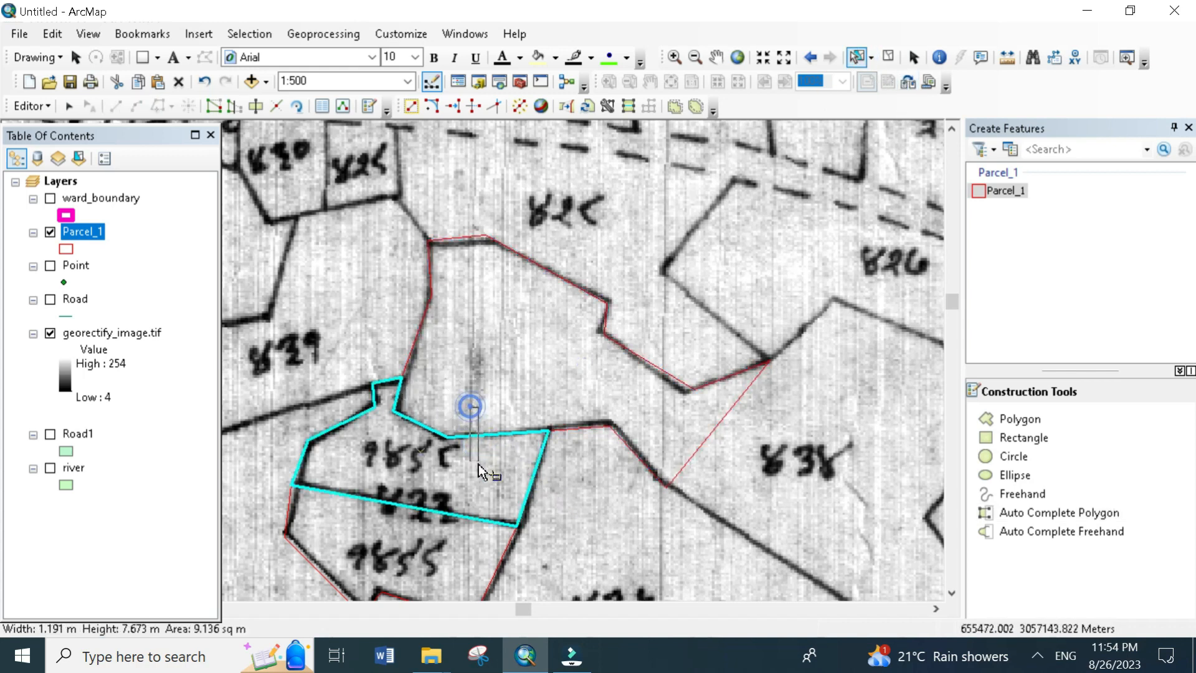
scroll(493, 392, up, 1)
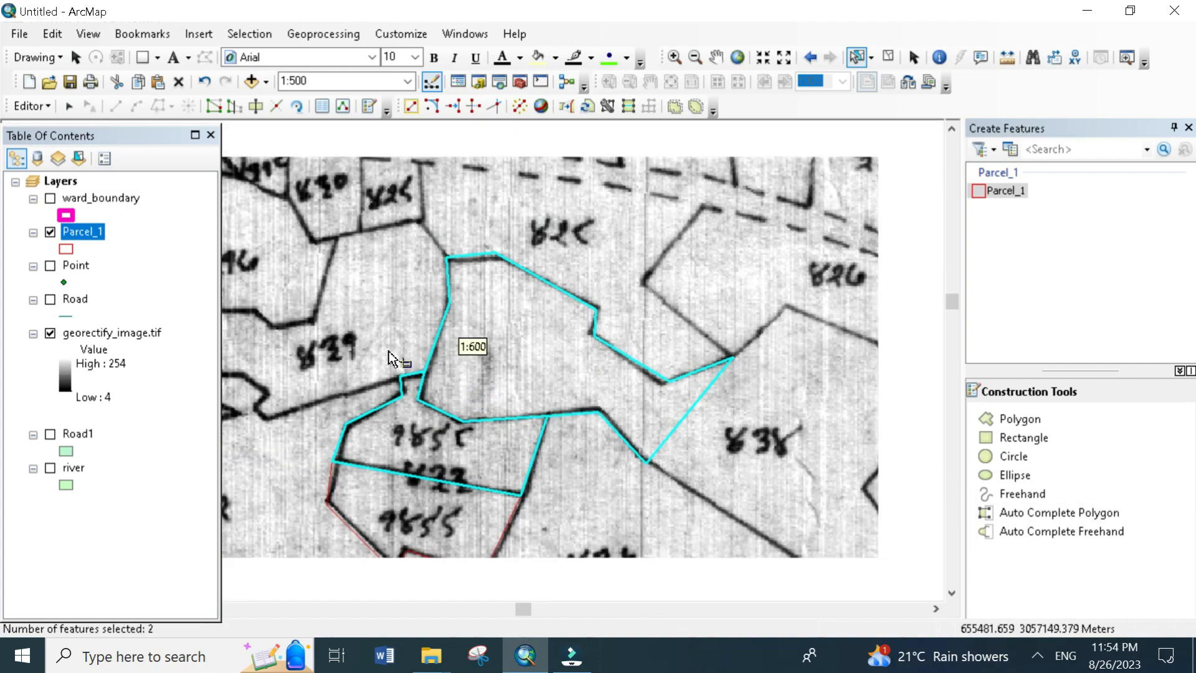
- Digitize the five-cornered wedge-shaped parcel at the western end of the row of narrow strips as a Parcel_1 polygon
drag(408, 307, 650, 464)
drag(552, 401, 655, 269)
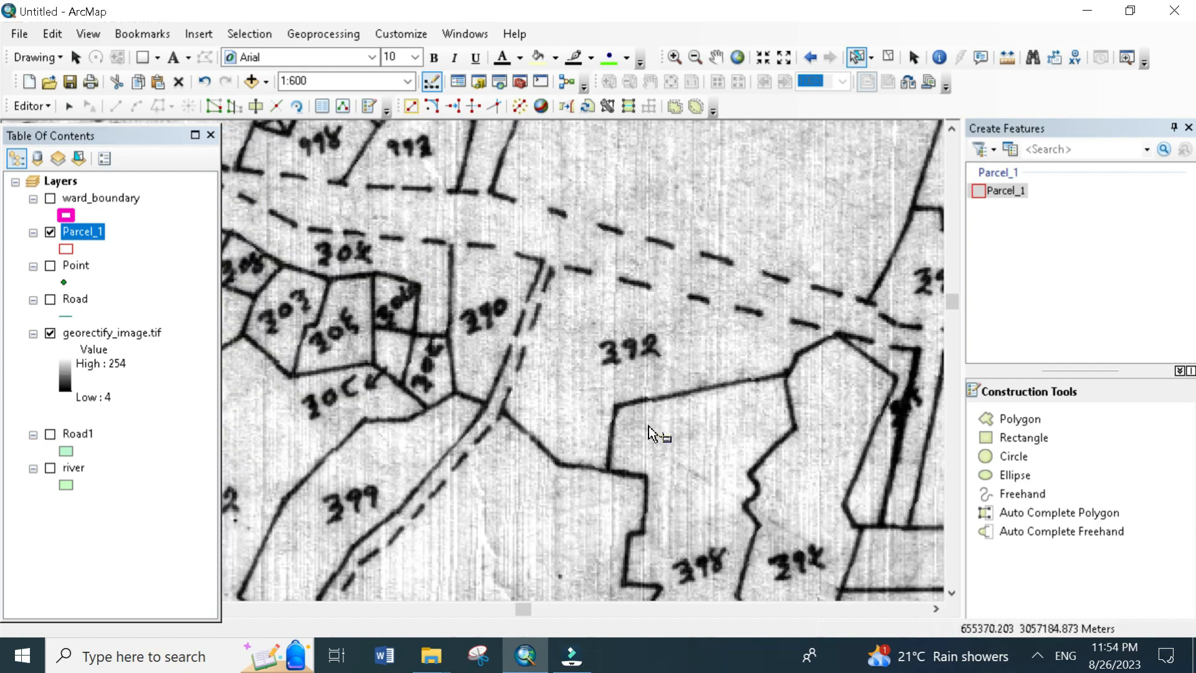
drag(650, 429, 636, 328)
scroll(593, 436, up, 1)
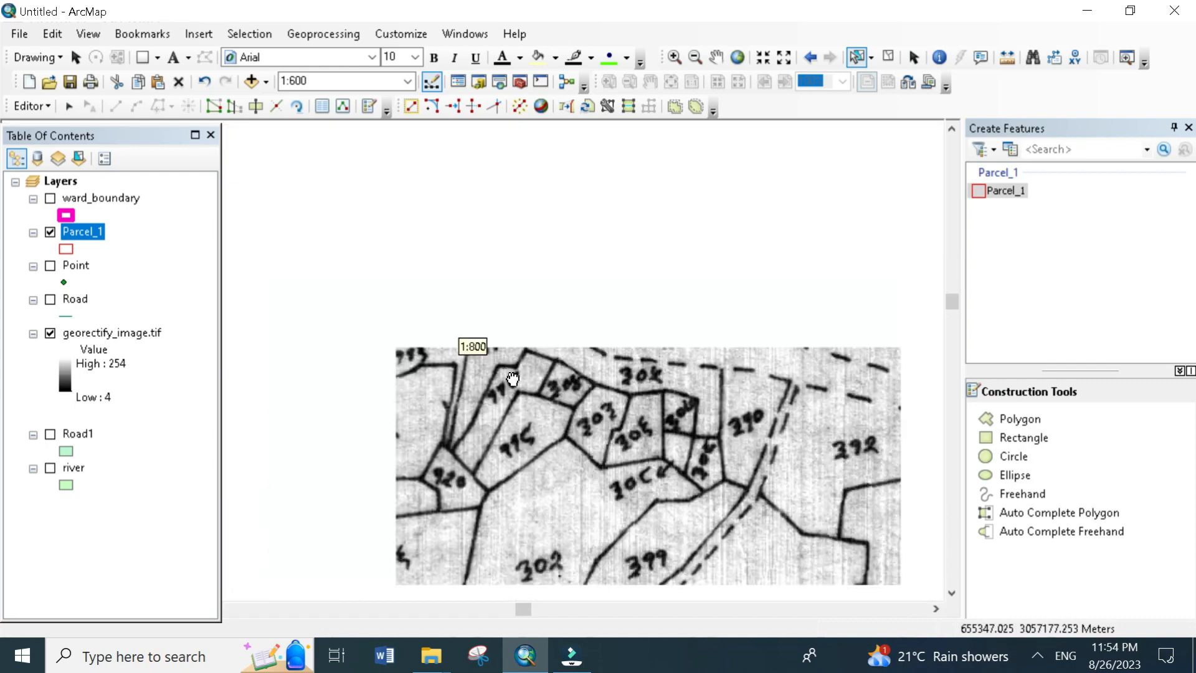
scroll(560, 366, down, 3)
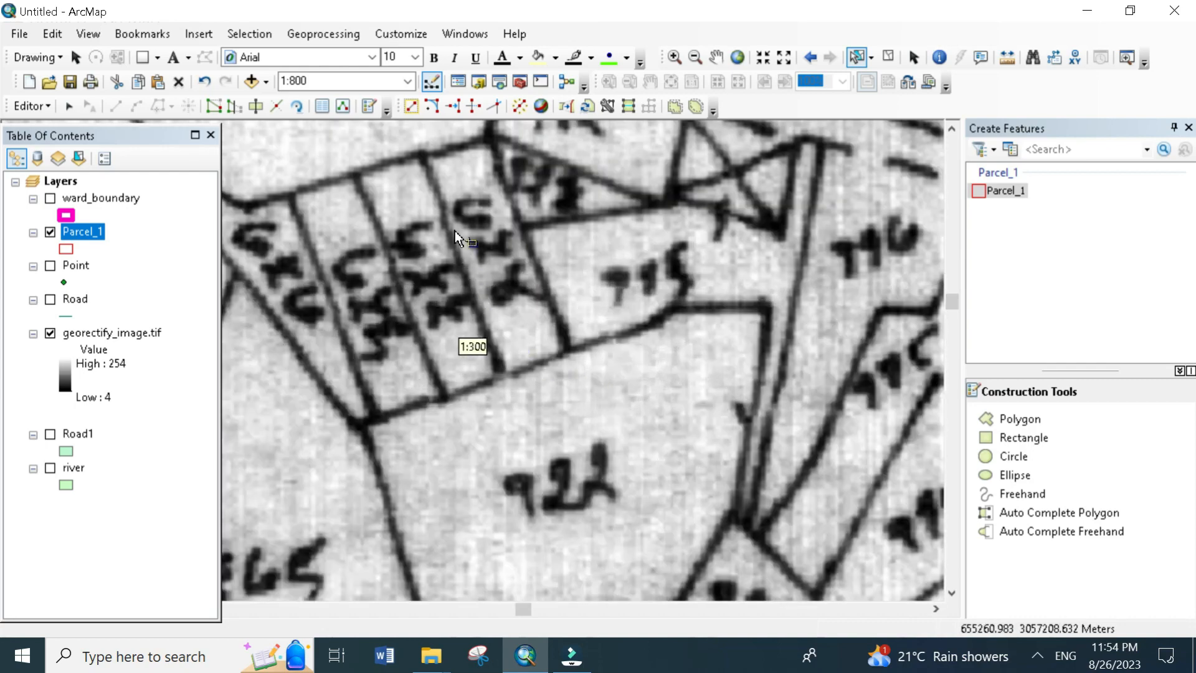
mouse_move(466, 248)
mouse_down()
mouse_move(586, 441)
mouse_move(611, 331)
mouse_up()
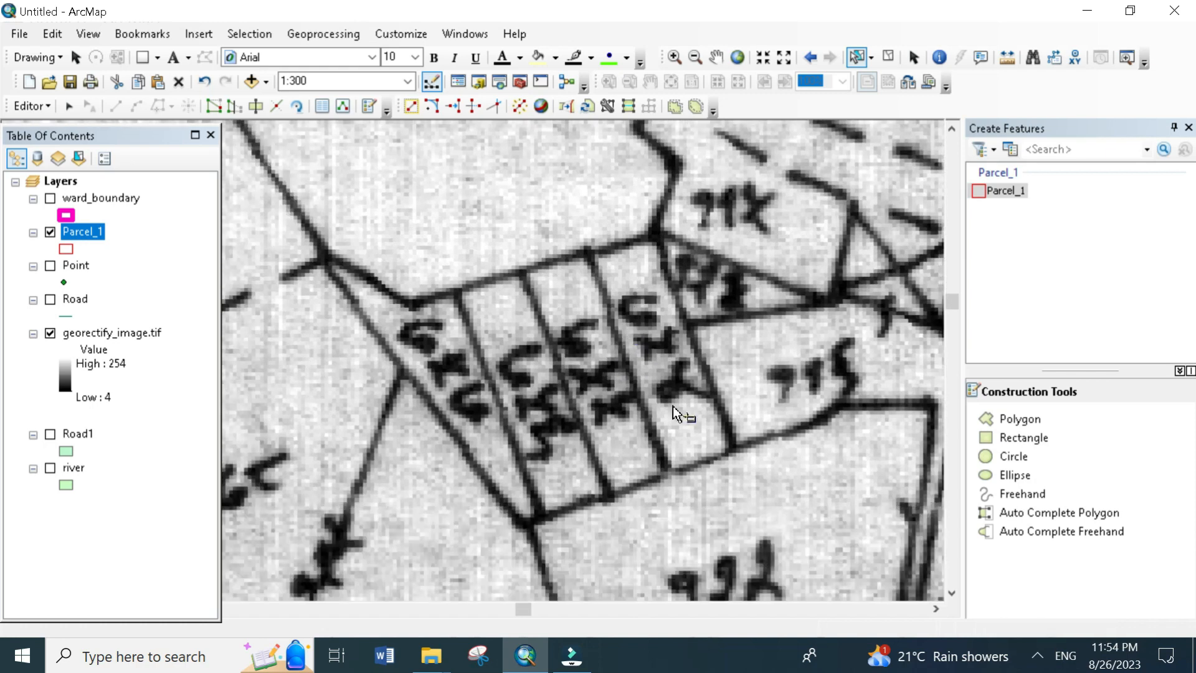
click(1015, 518)
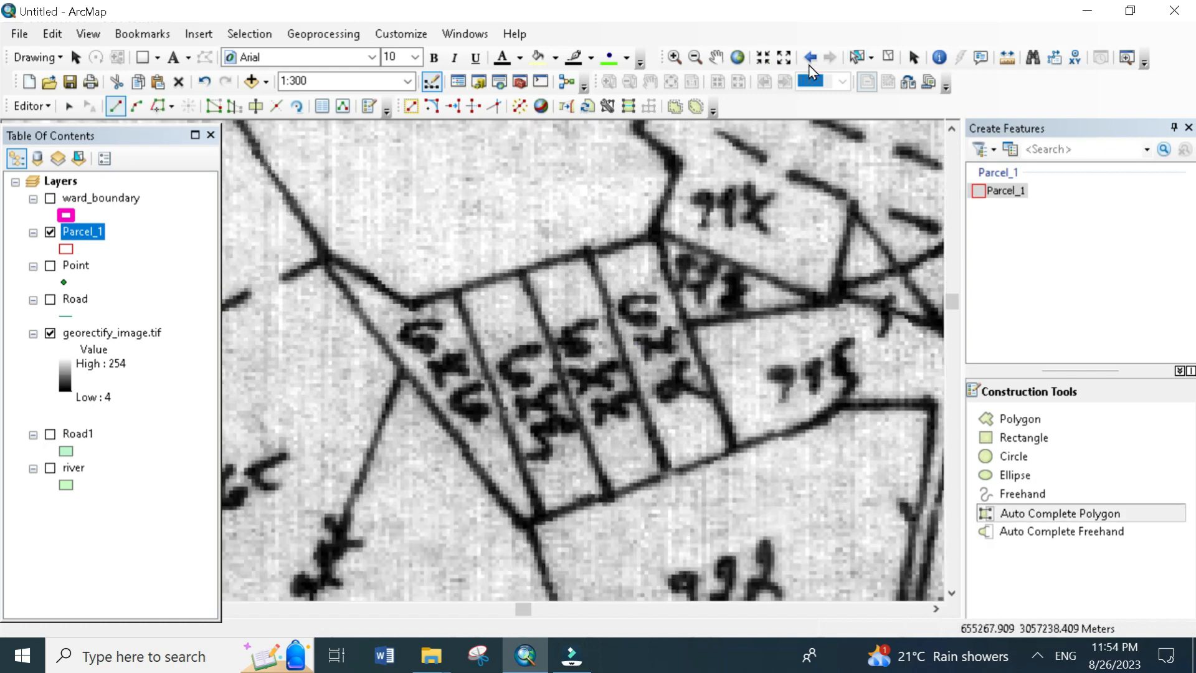
click(1002, 190)
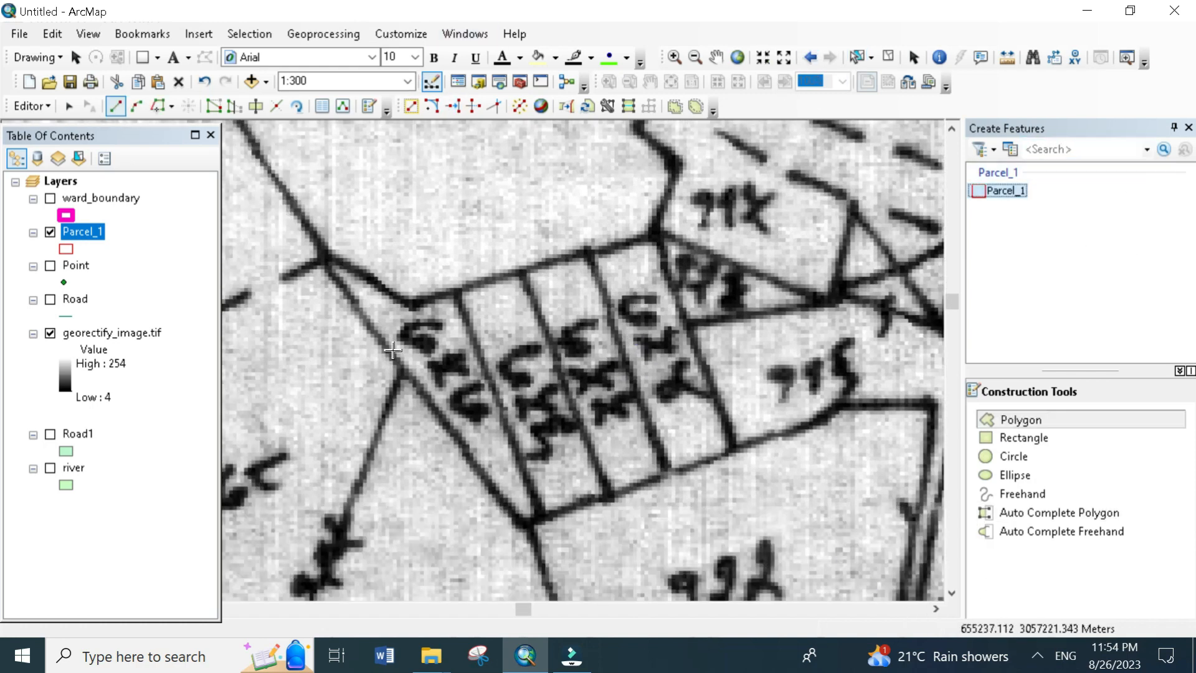
click(329, 258)
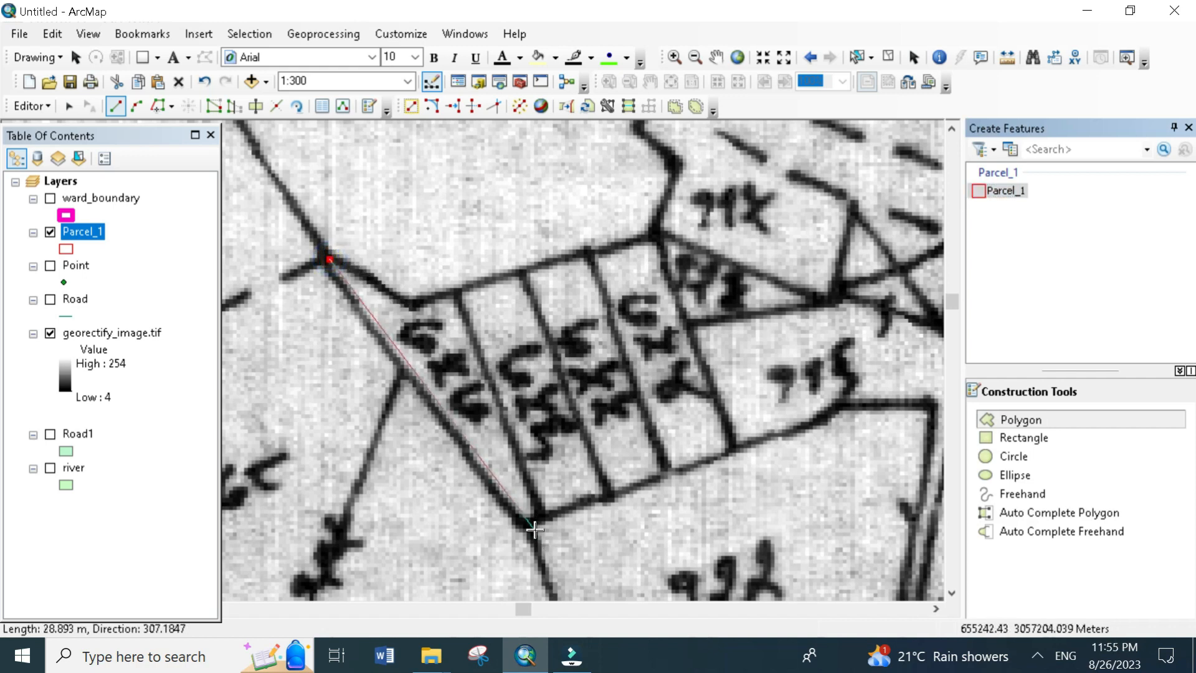
click(527, 524)
click(543, 513)
click(465, 290)
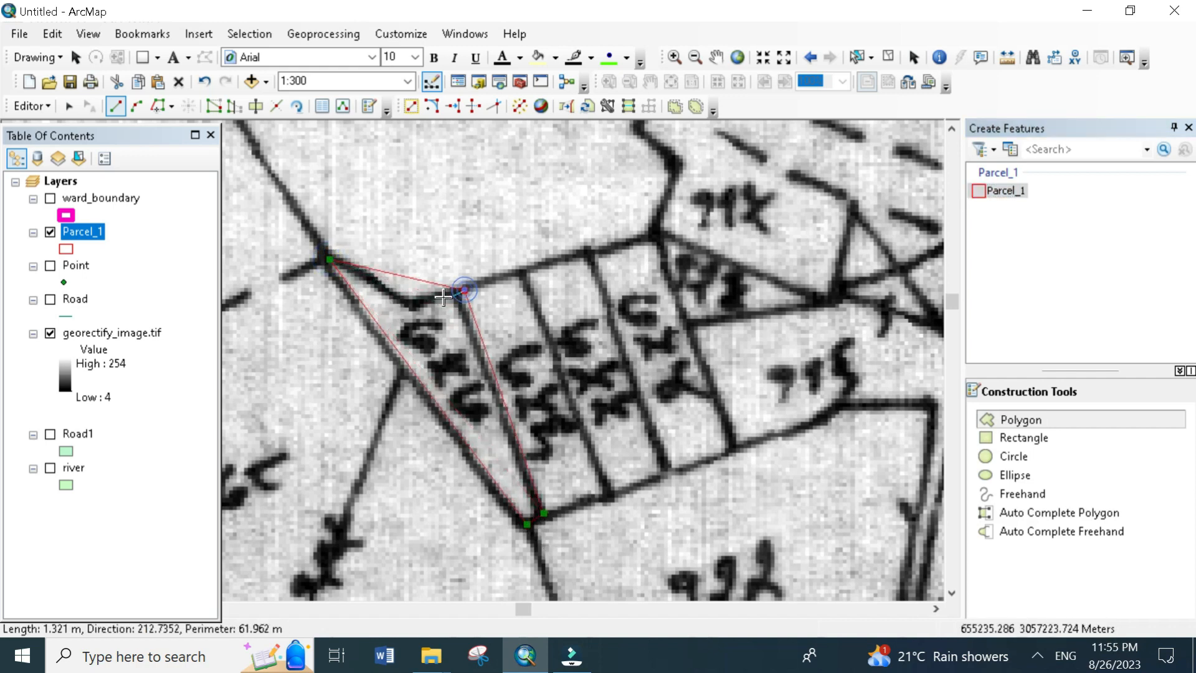
double_click(423, 299)
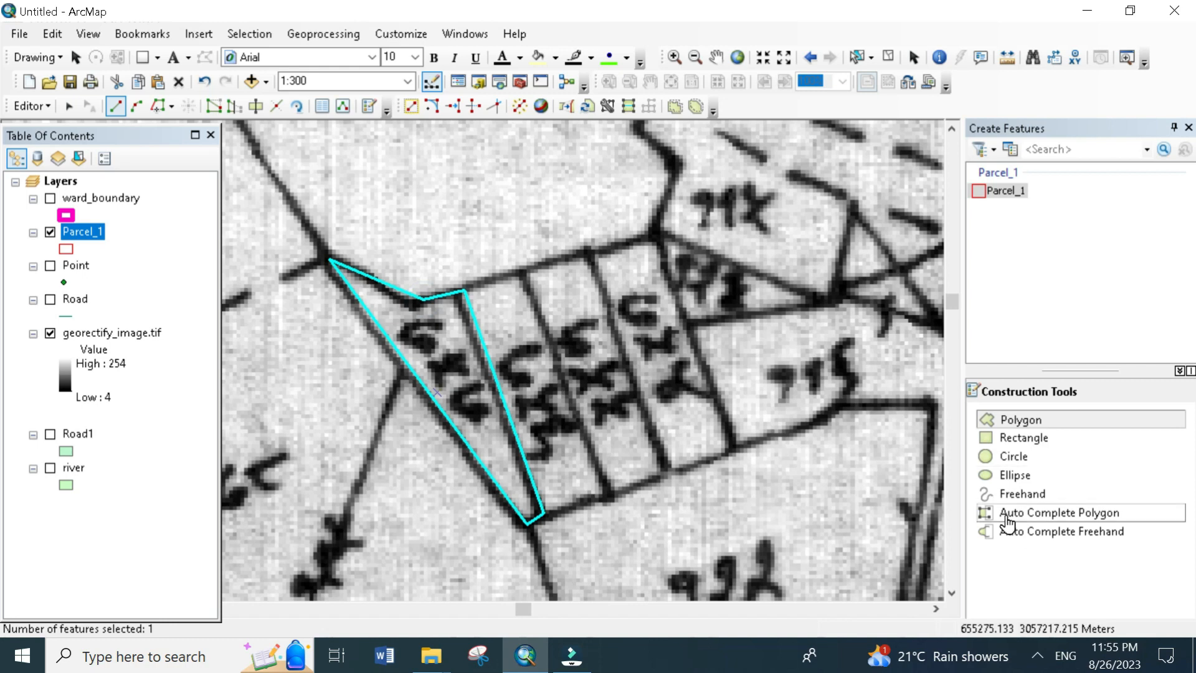
- Auto-complete the narrow strip parcel directly east of the wedge-shaped parcel, sharing the wedge's eastern edge
click(1058, 513)
click(466, 291)
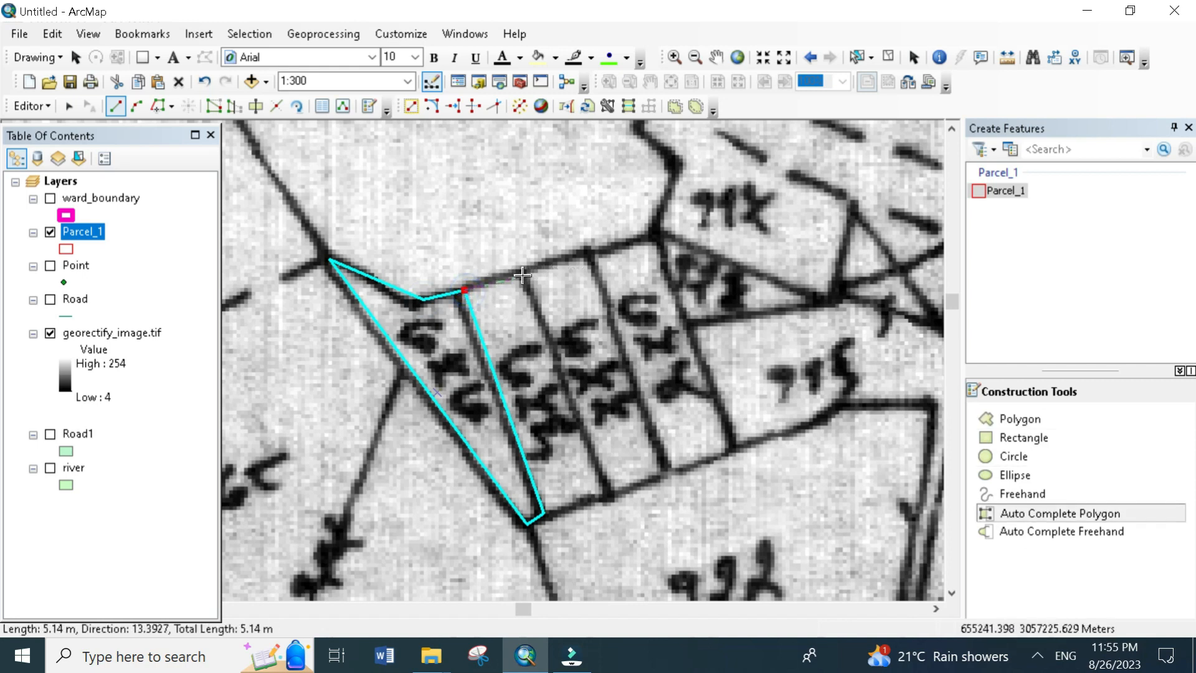
click(521, 272)
click(612, 495)
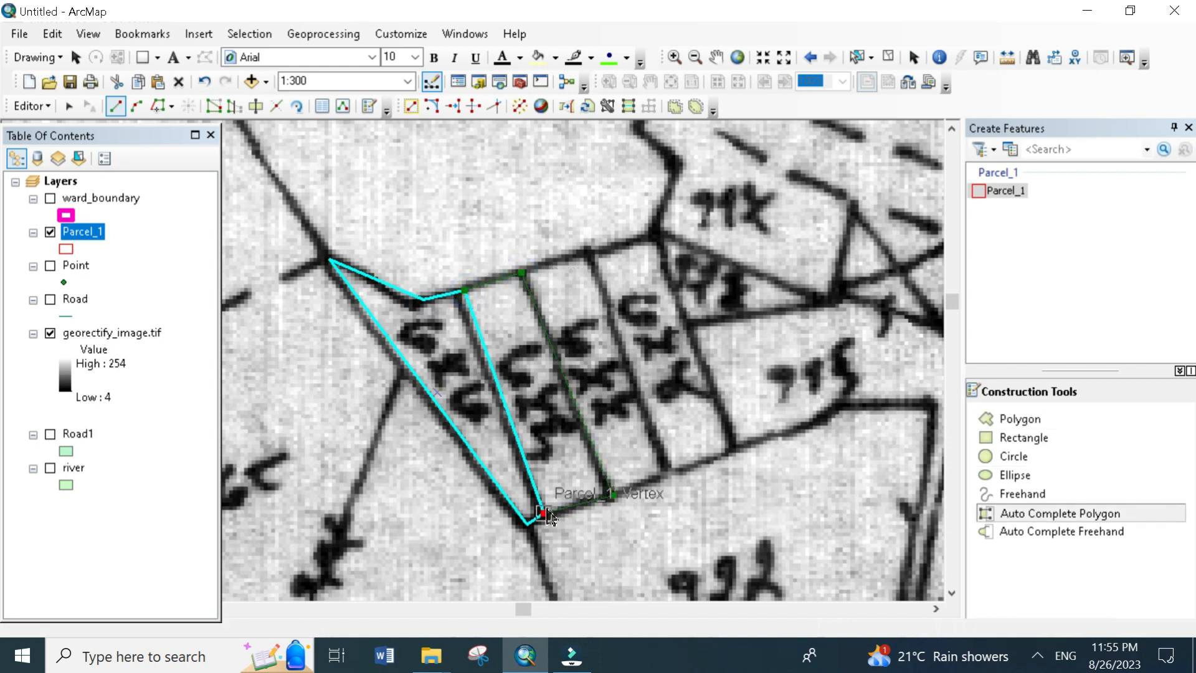
double_click(544, 514)
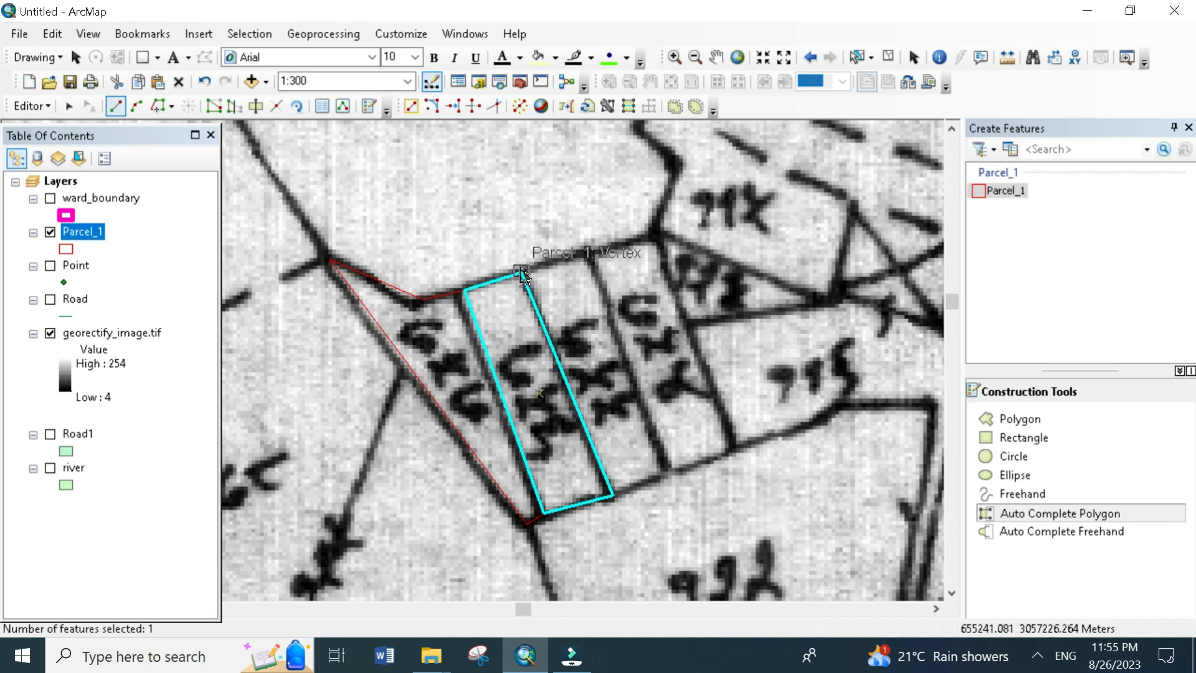
- Auto-complete the next narrow strip parcel to the east, sharing the eastern edge of the first completed strip
click(1045, 516)
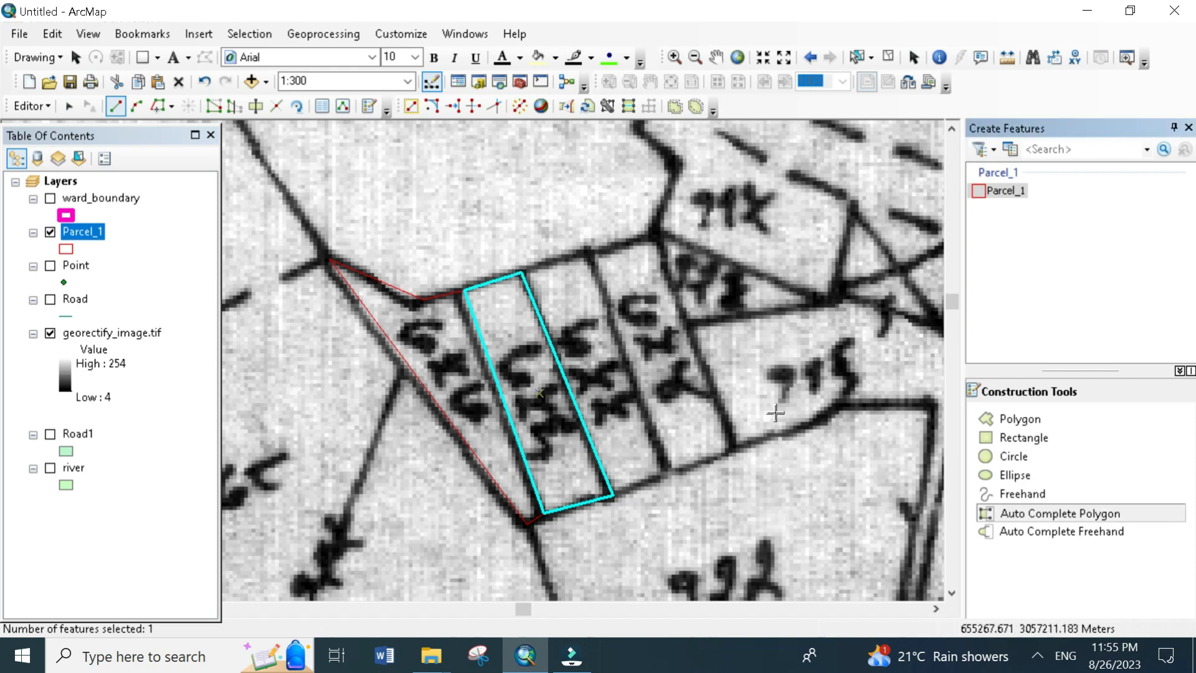
click(521, 272)
click(588, 246)
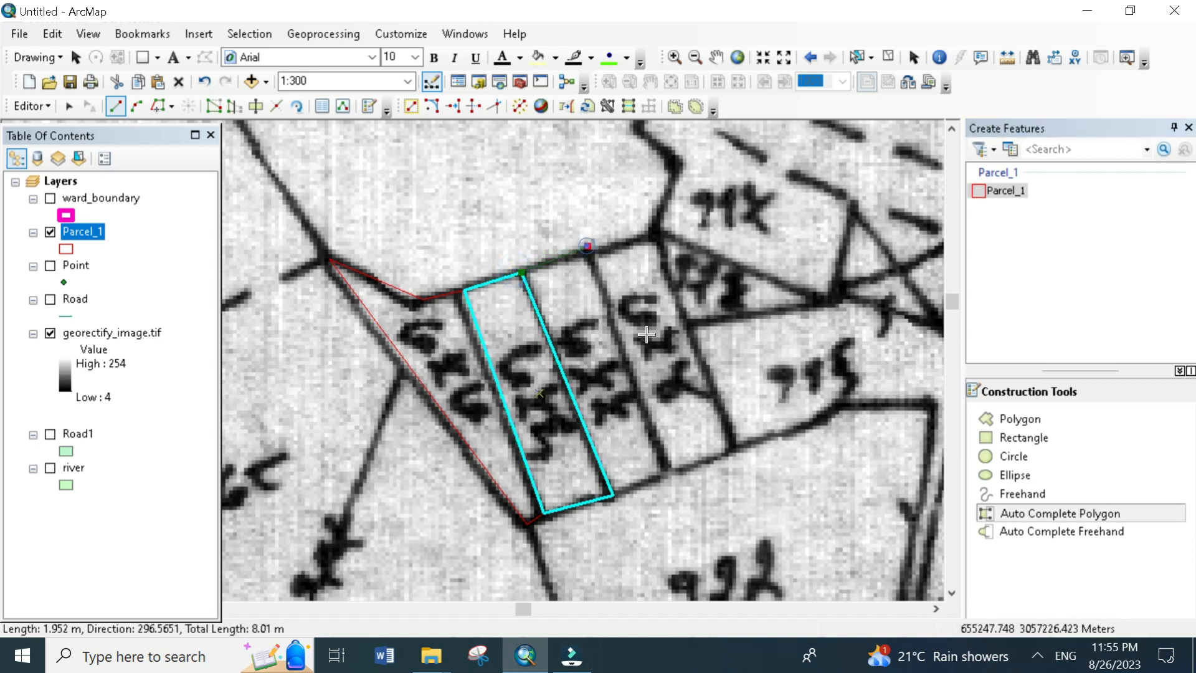
click(673, 472)
double_click(615, 496)
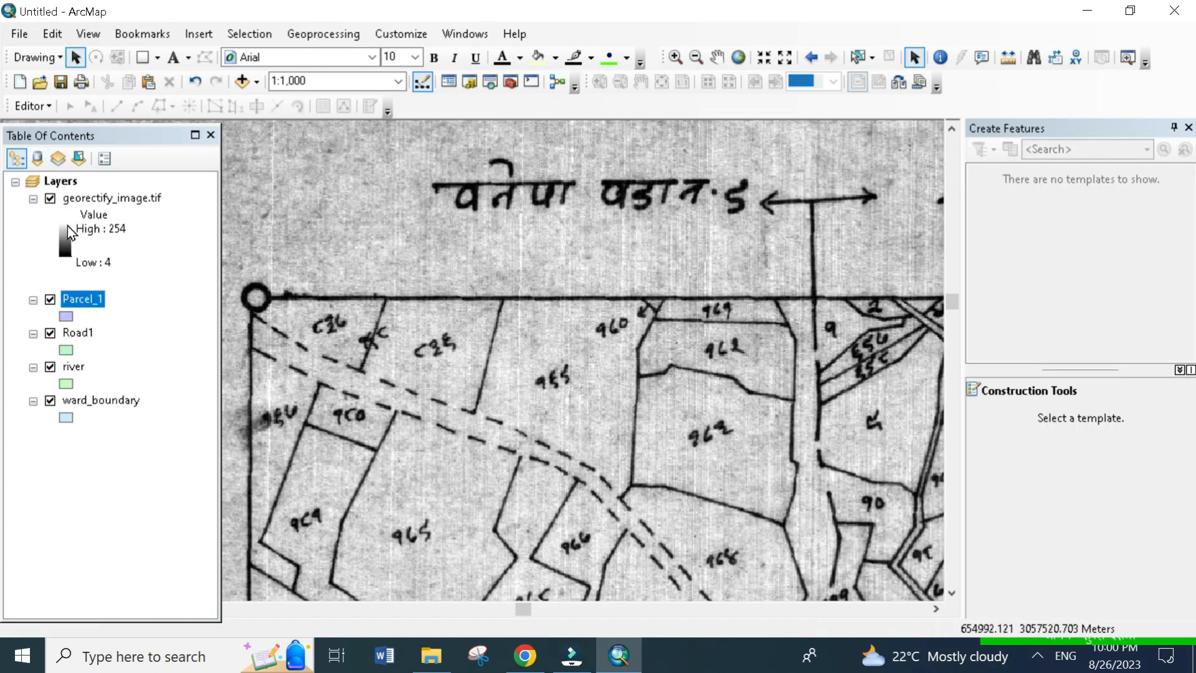
- Start an edit session and choose the Road1 template for polygon construction
click(28, 107)
click(38, 123)
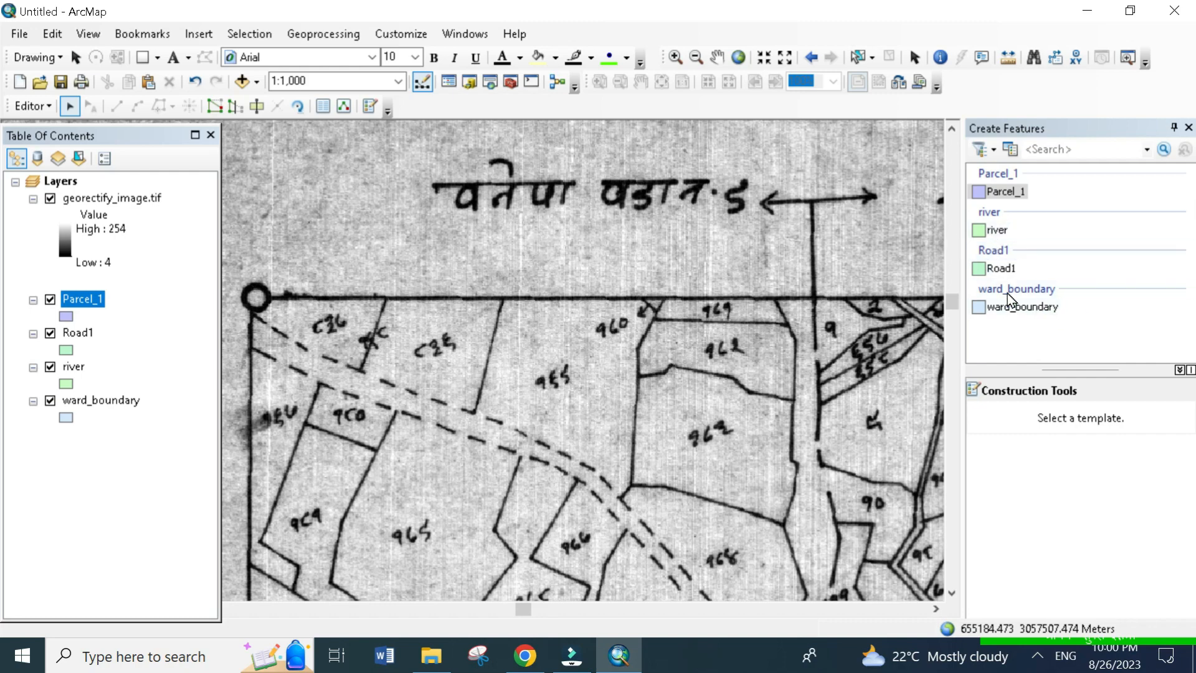
click(998, 270)
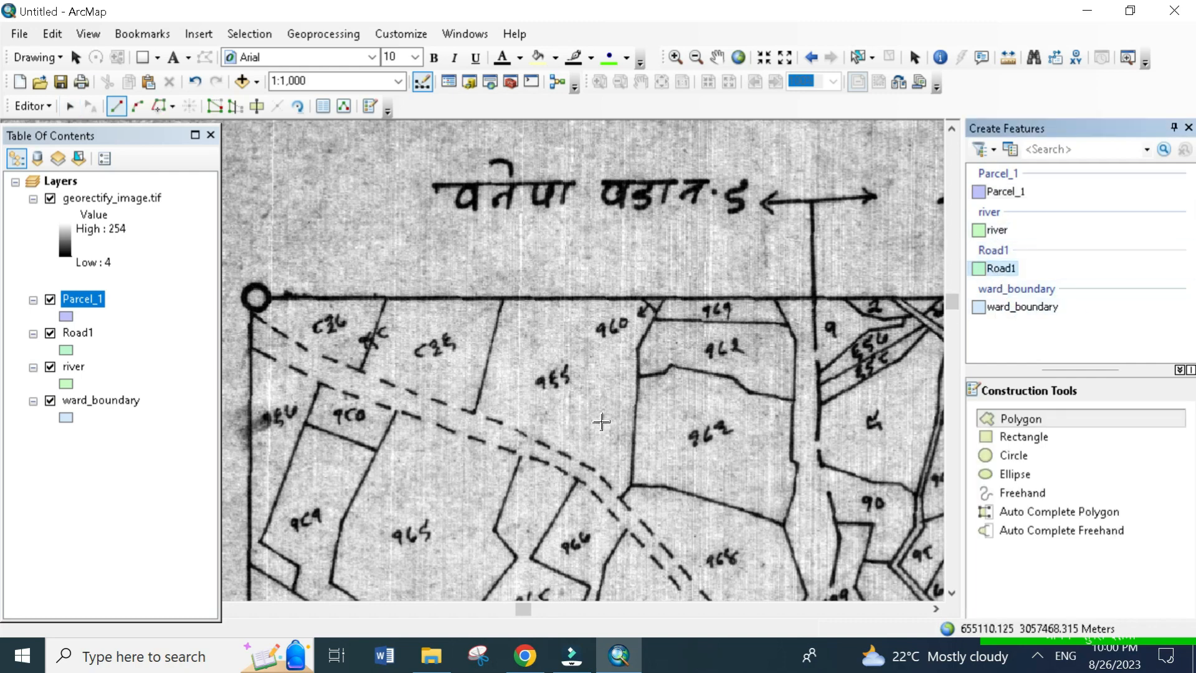
- Digitize the dashed road as a Road1 polygon from the map's northwest corner along both edges to its bend southwest of the northern parcels
drag(526, 406, 578, 302)
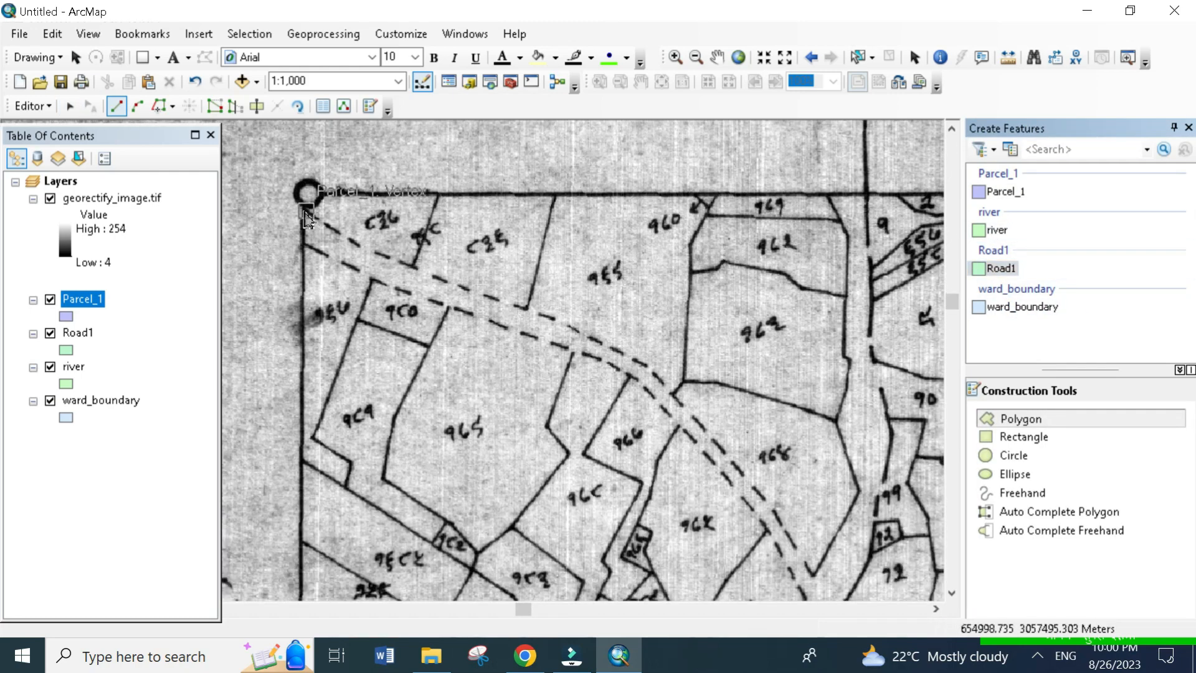
click(306, 211)
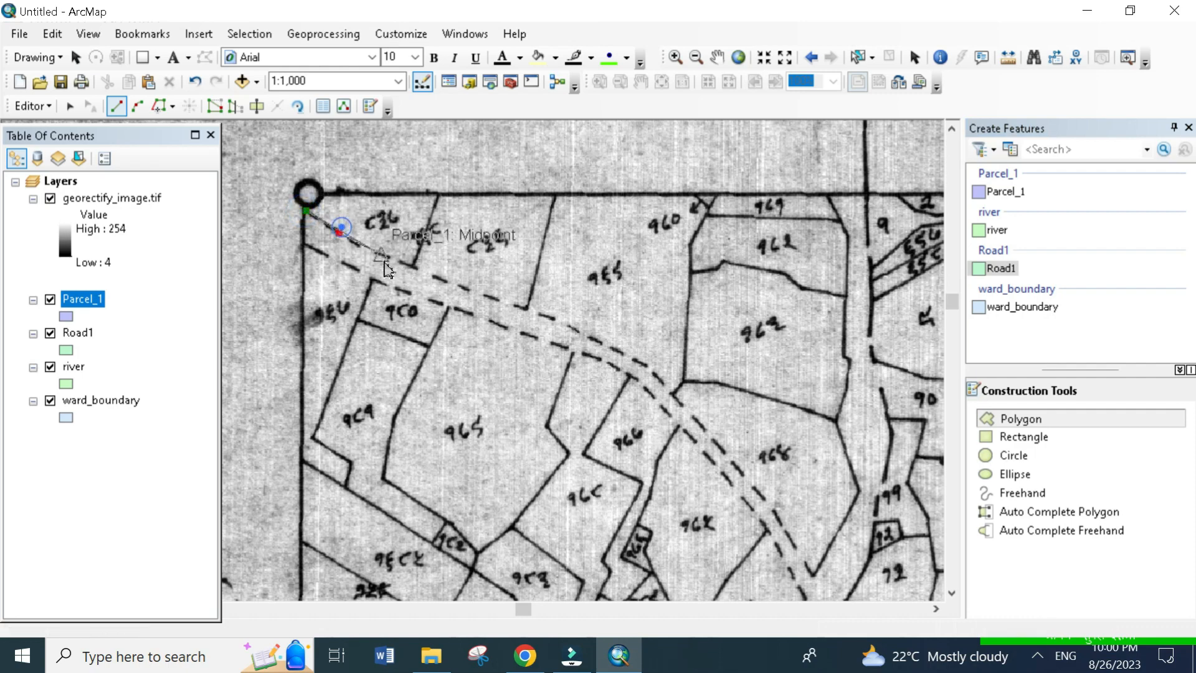
click(338, 233)
click(362, 246)
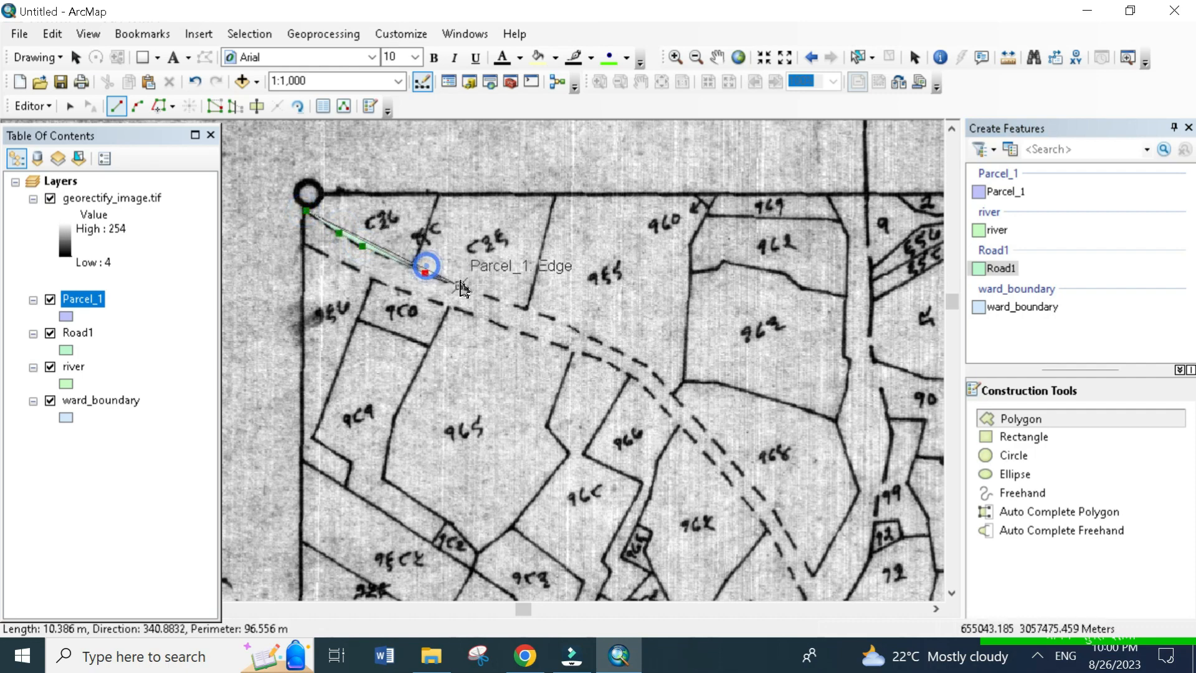
click(425, 274)
click(494, 298)
click(571, 327)
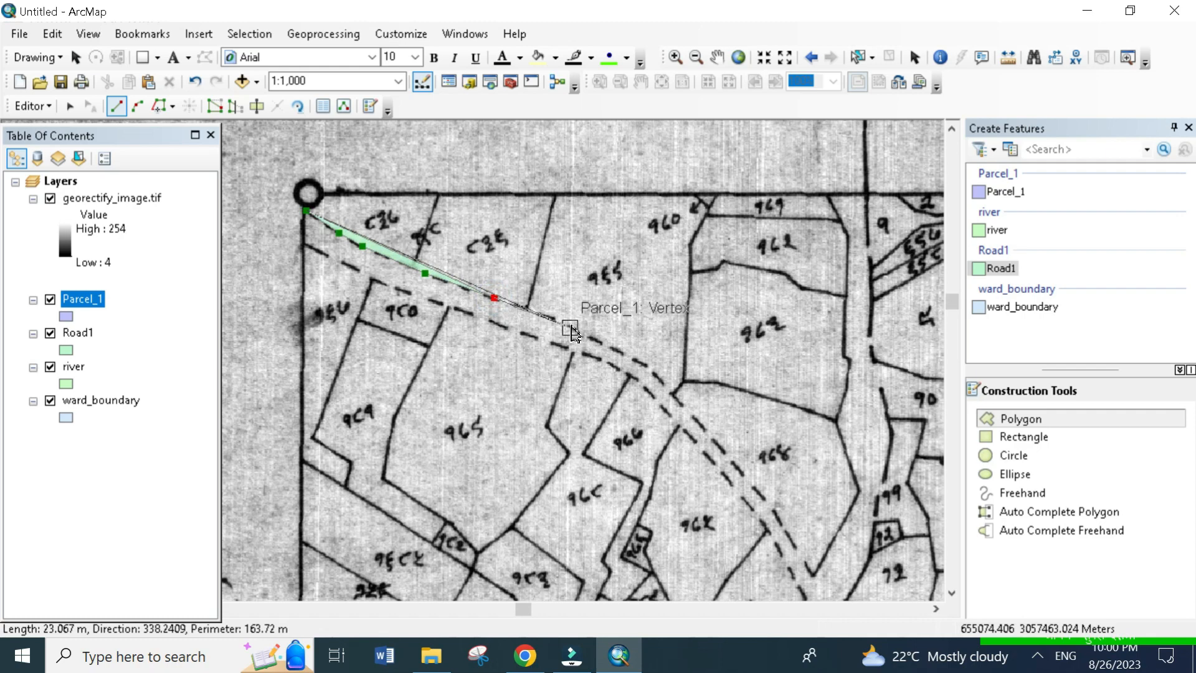
click(639, 362)
click(688, 408)
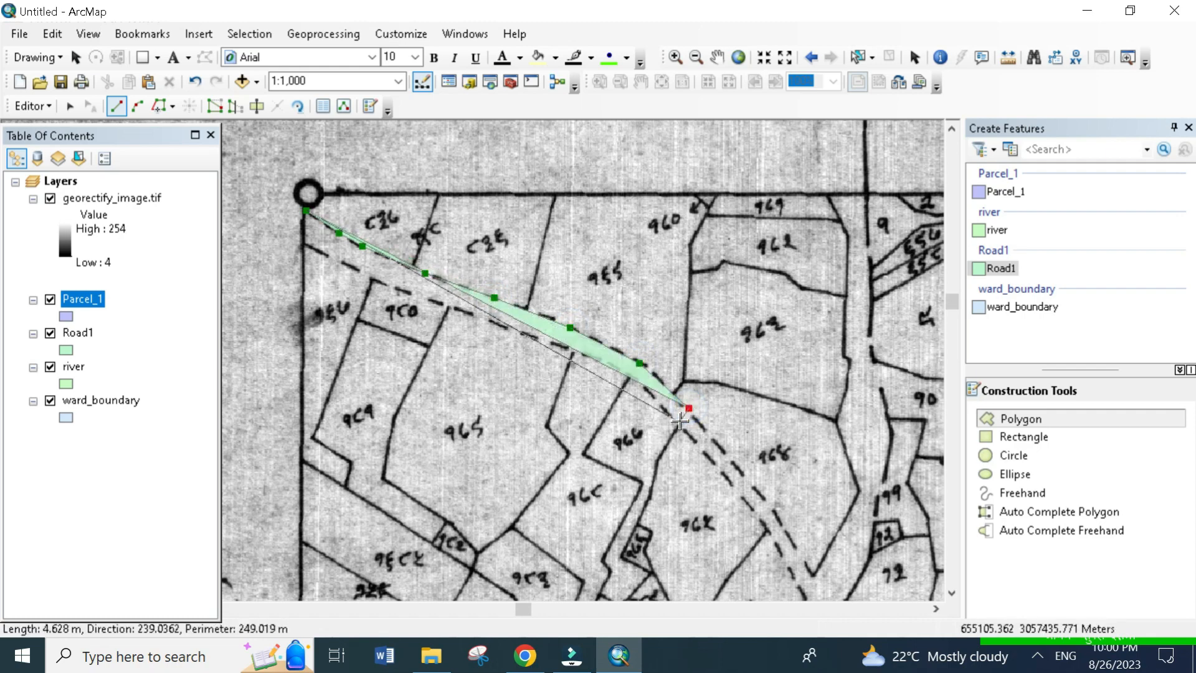
click(677, 423)
click(634, 374)
click(585, 353)
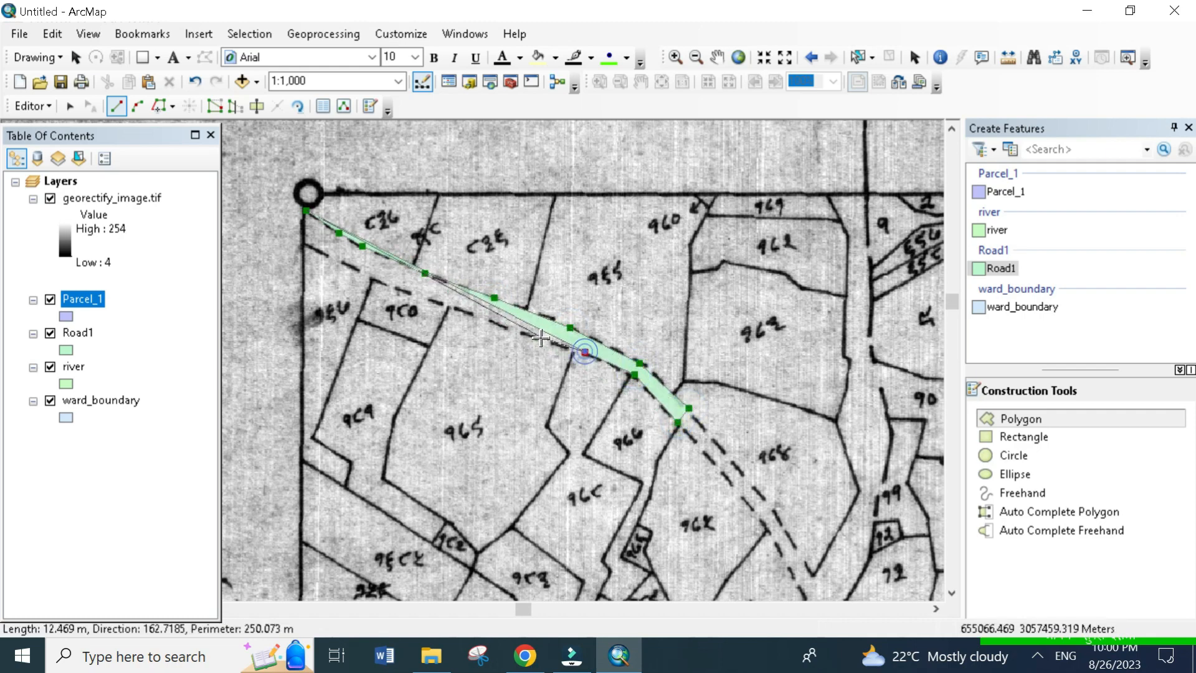
click(531, 336)
click(460, 311)
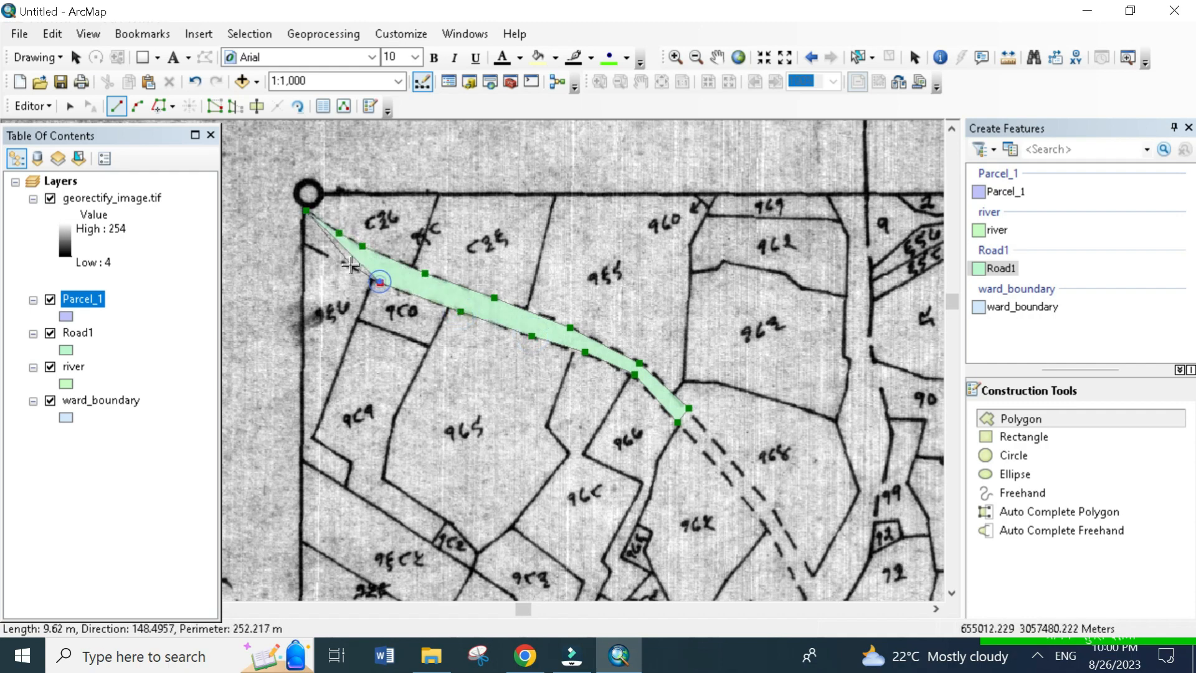
click(380, 282)
double_click(304, 247)
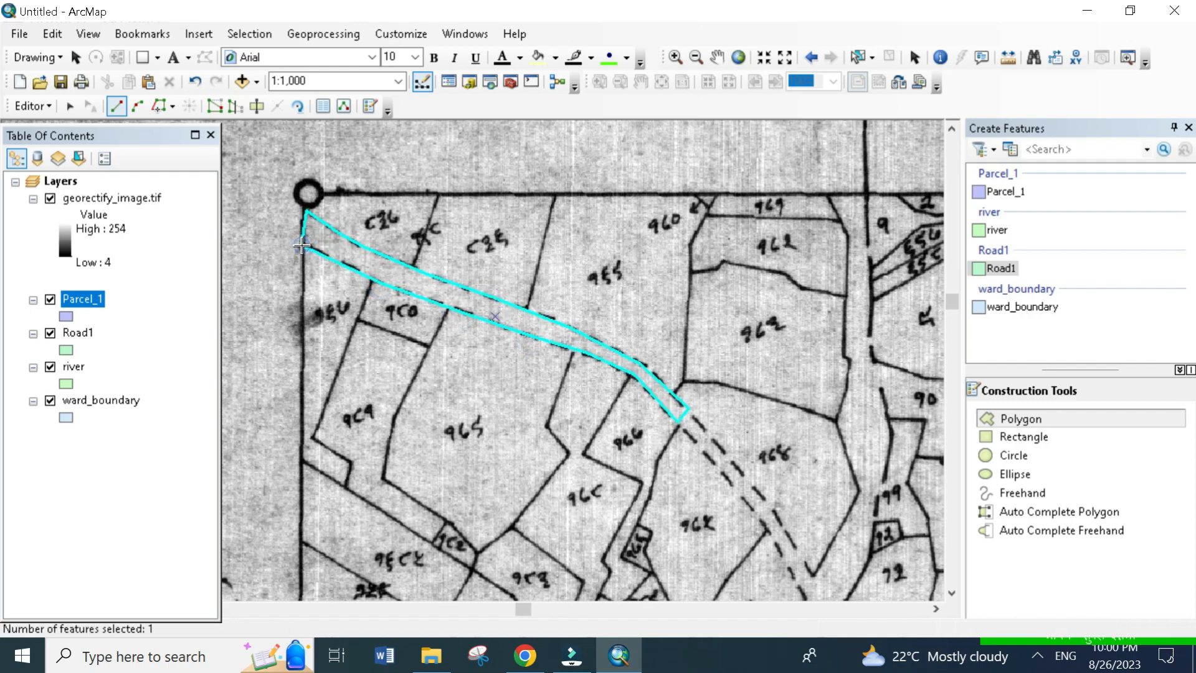
- Digitize the road's southeastern continuation as a second four-cornered Road1 polygon, starting at the end vertex of the first road section
drag(706, 512, 681, 411)
click(655, 325)
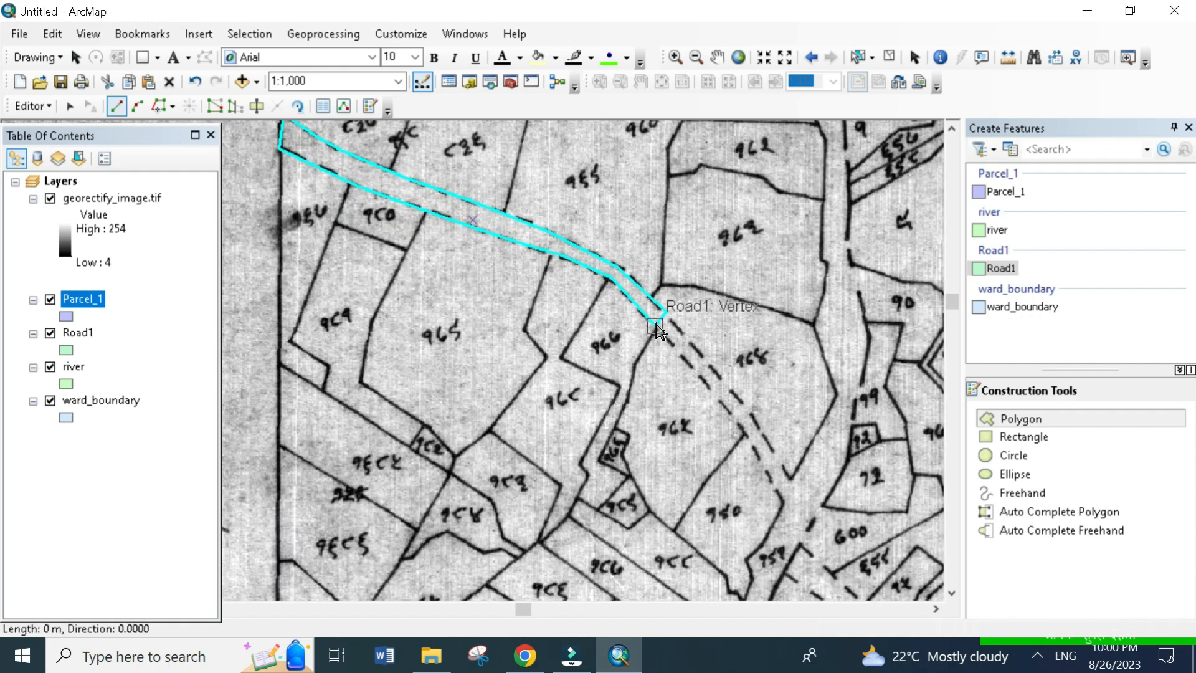
click(781, 506)
click(790, 482)
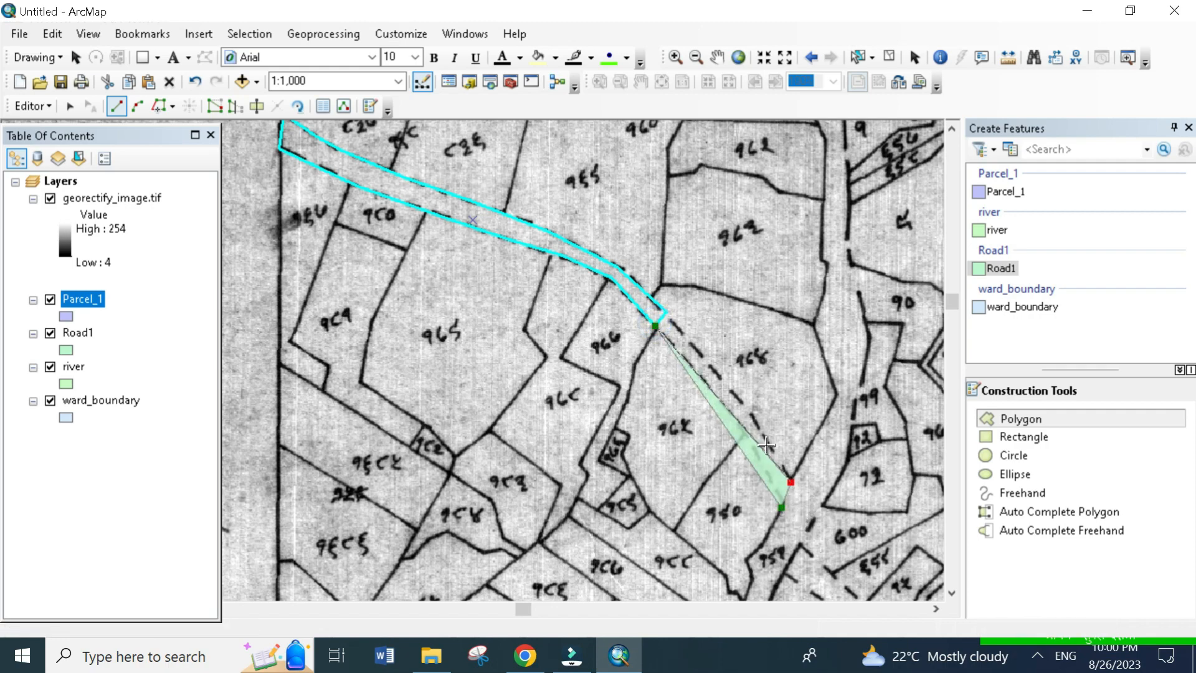
click(669, 313)
double_click(672, 316)
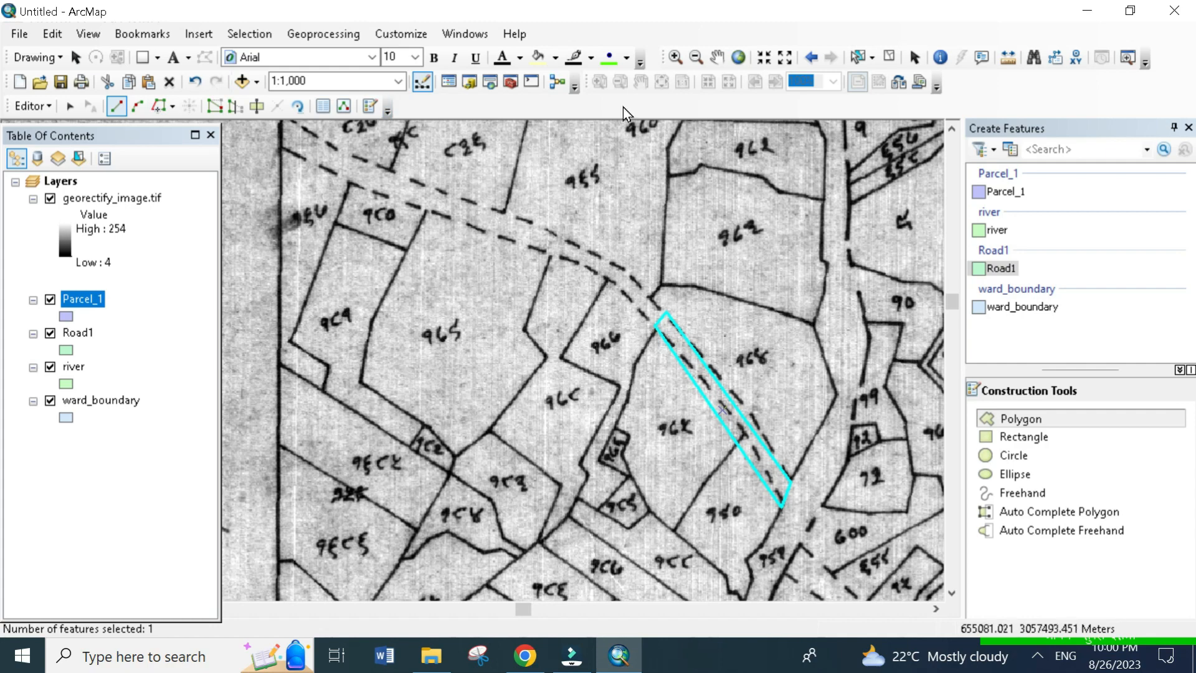
click(870, 62)
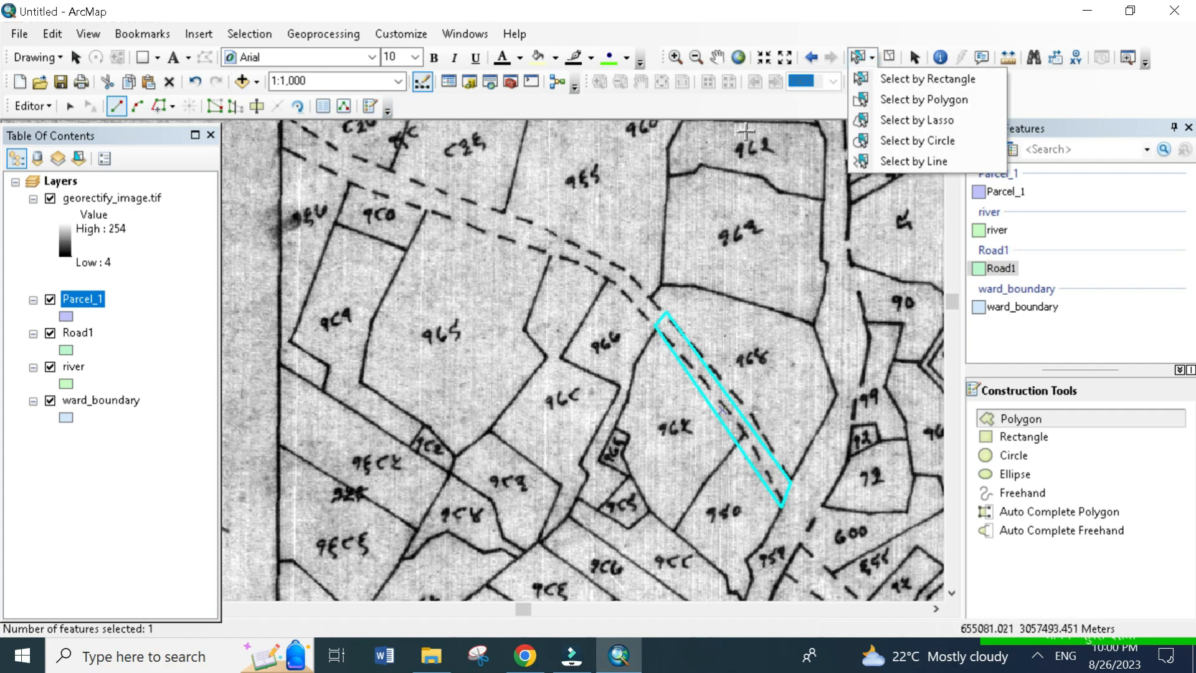
click(871, 62)
click(566, 241)
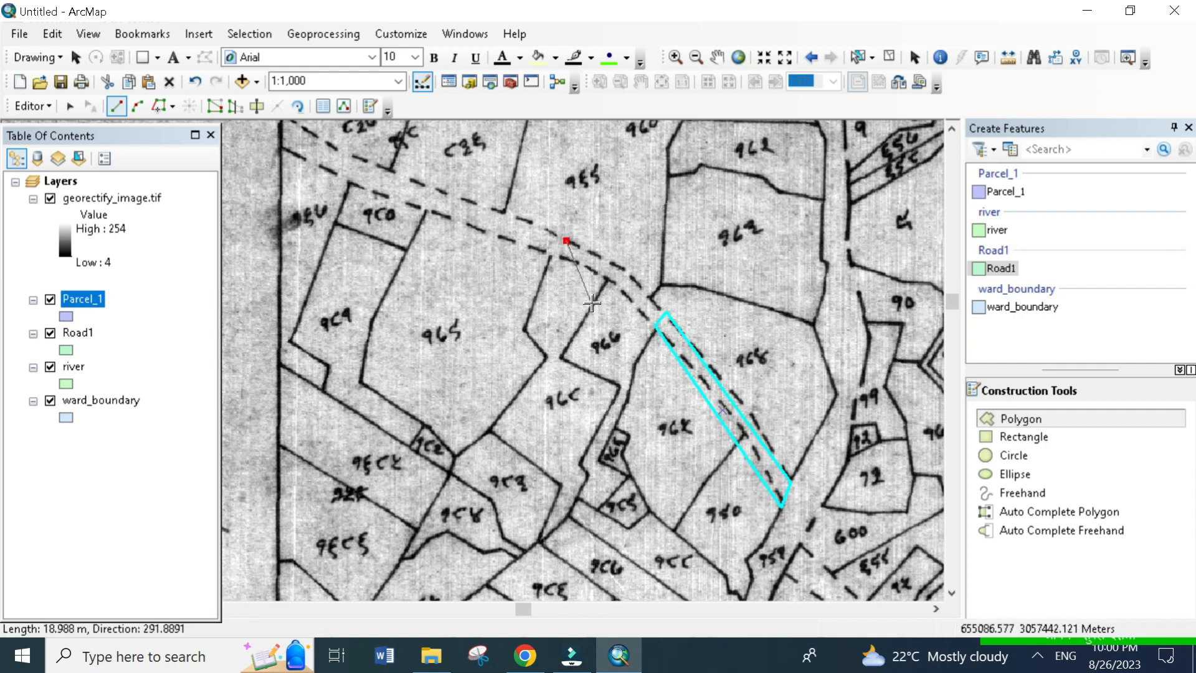
click(642, 246)
click(628, 273)
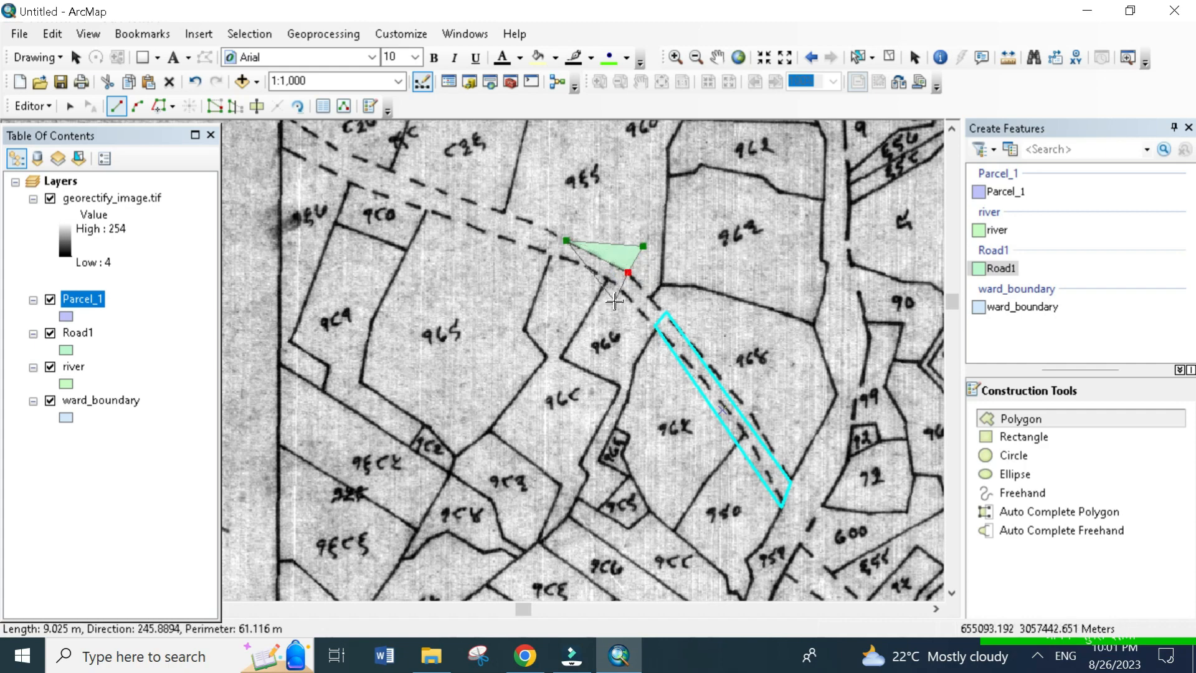
key(ctrl+z)
key(ctrl+z)
key(ctrl+z)
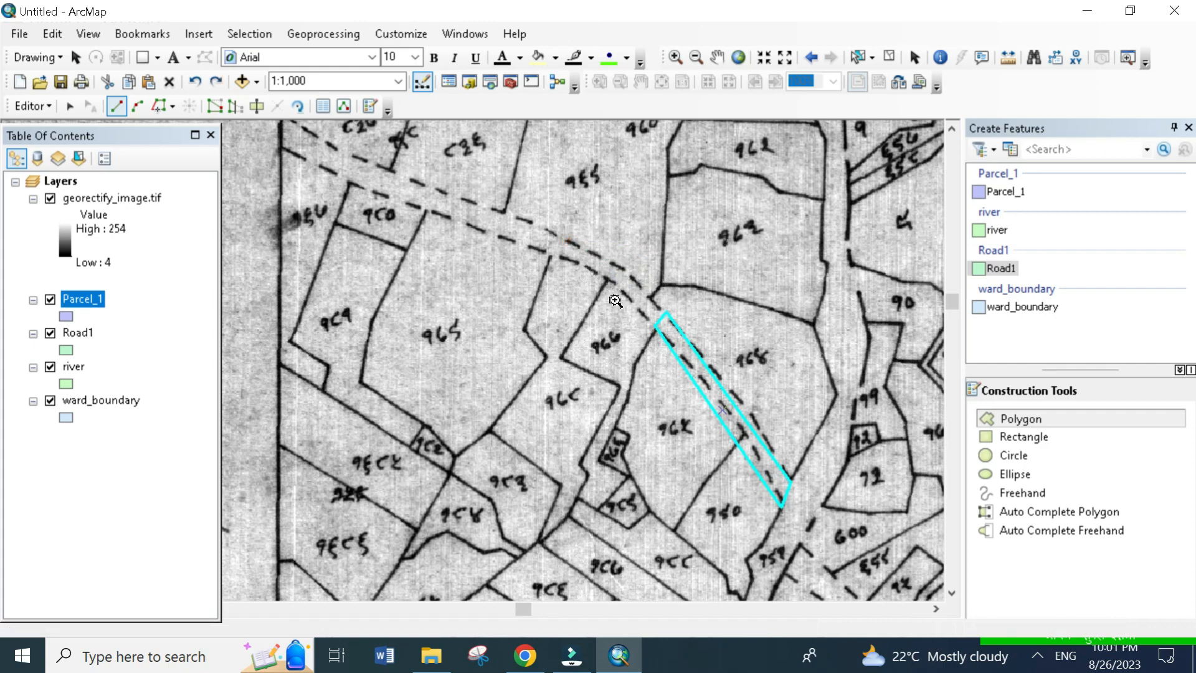
- Select the two adjoining Road1 polygons and merge them into the 134.876498 feature
click(858, 58)
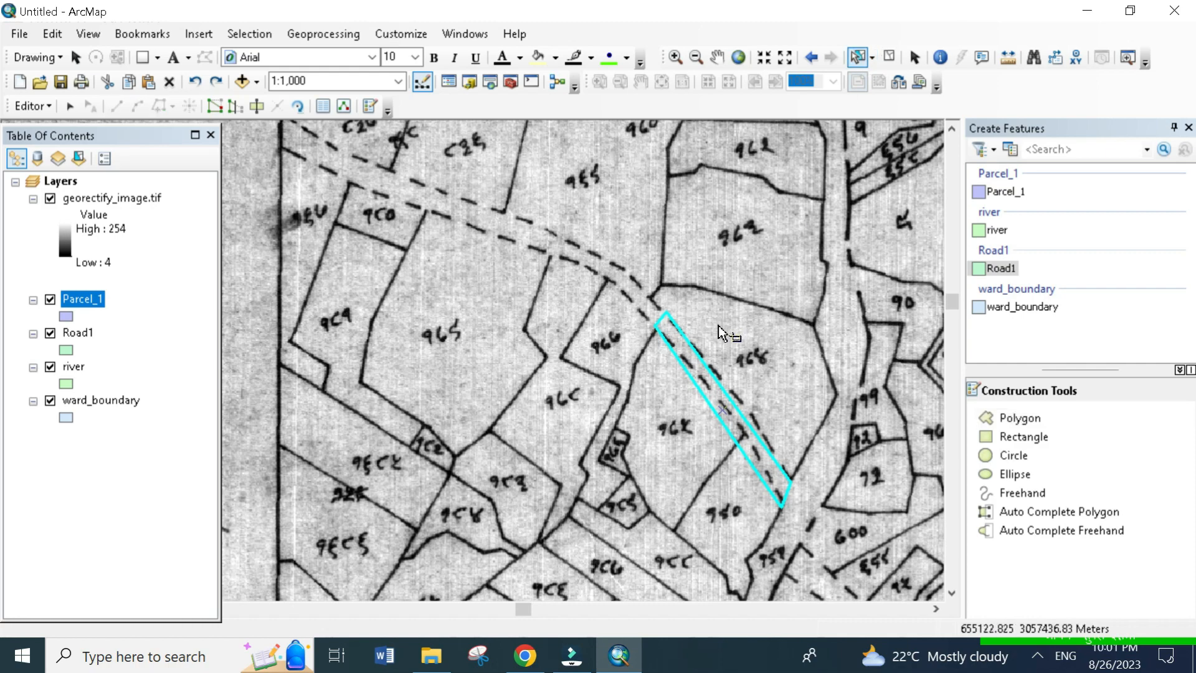
click(638, 276)
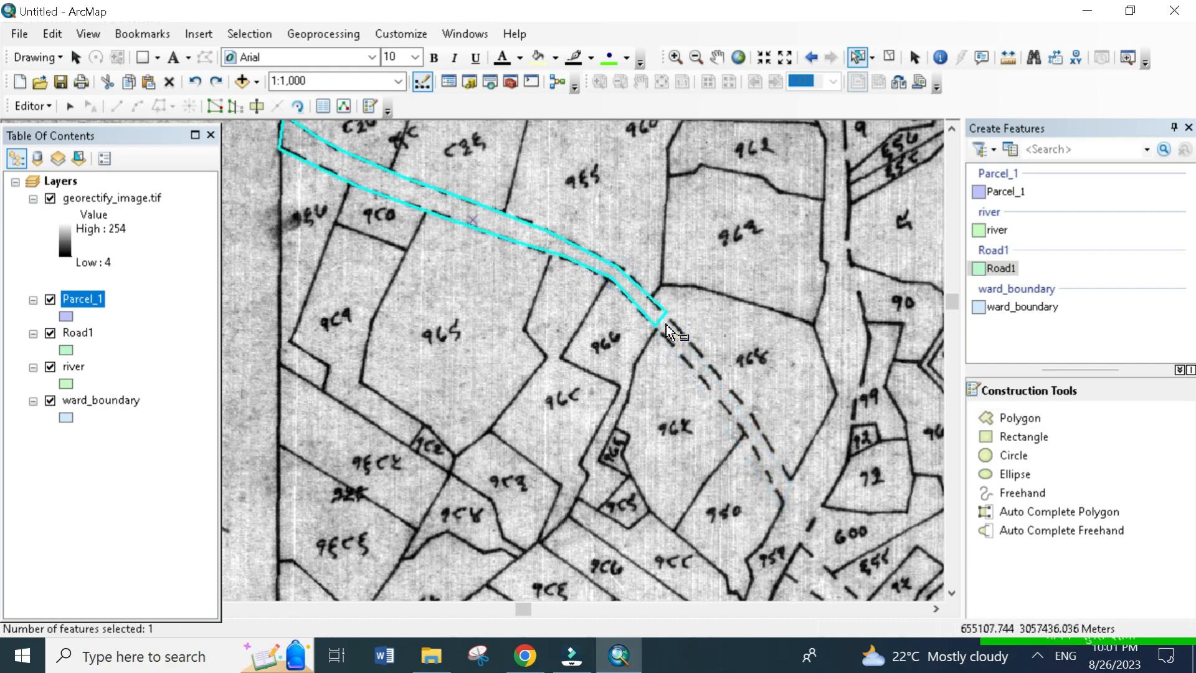
click(667, 324)
shift+click(635, 284)
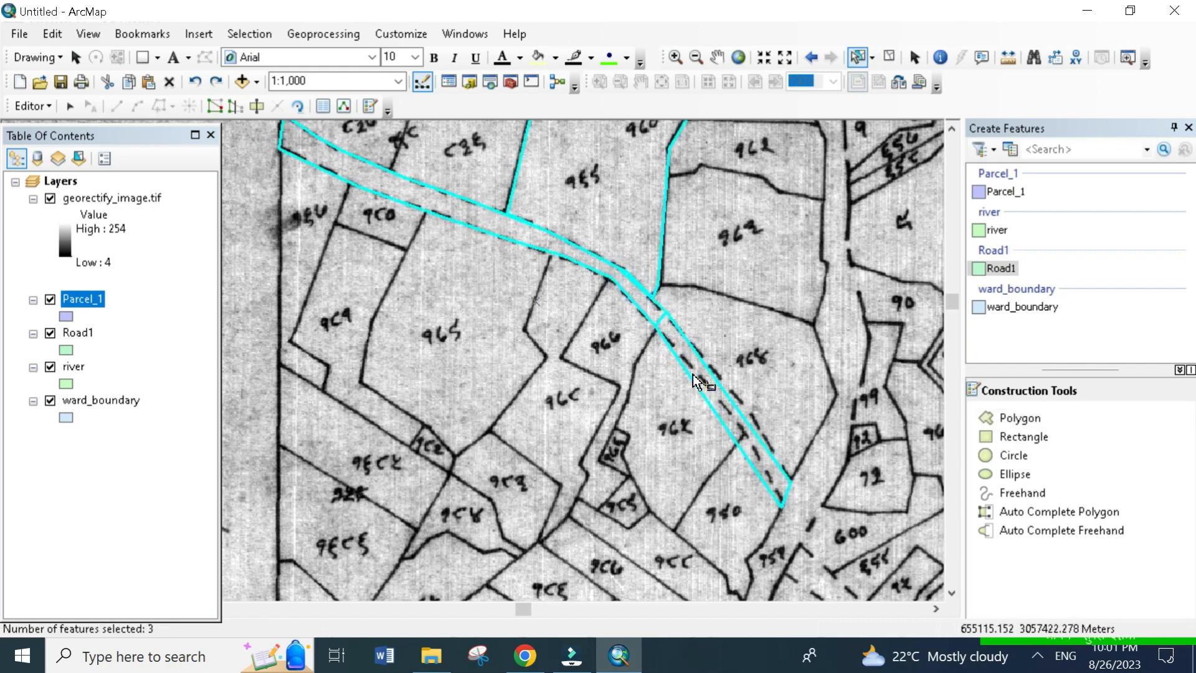
click(691, 335)
click(641, 311)
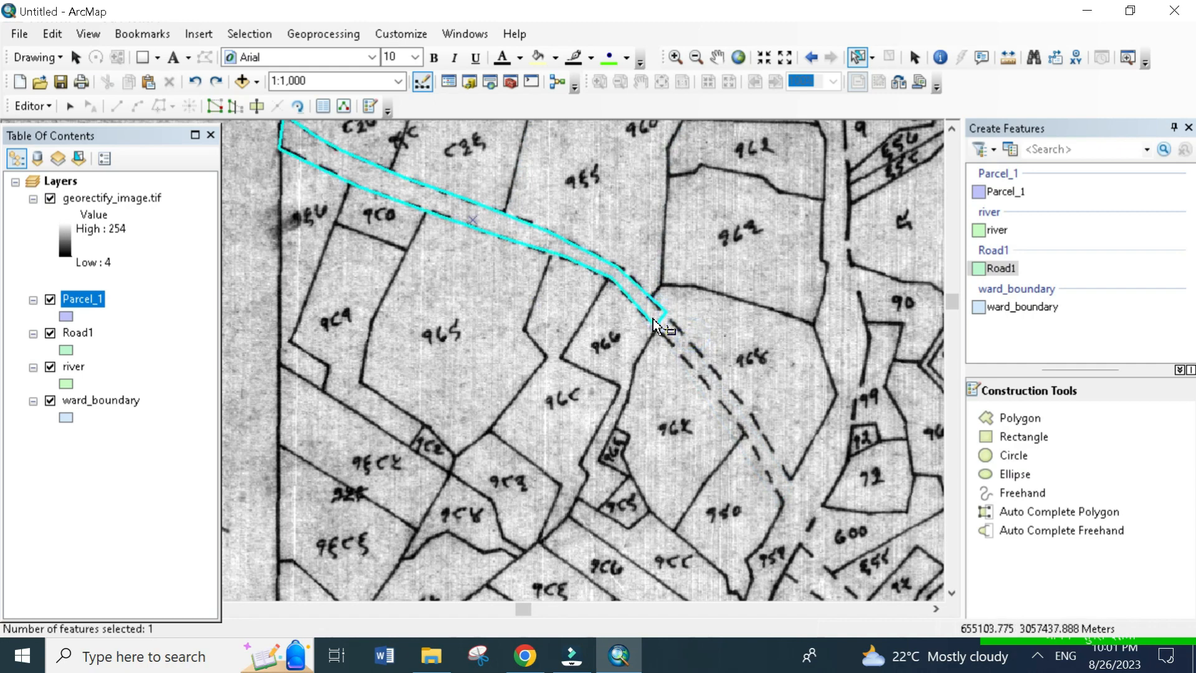
click(663, 338)
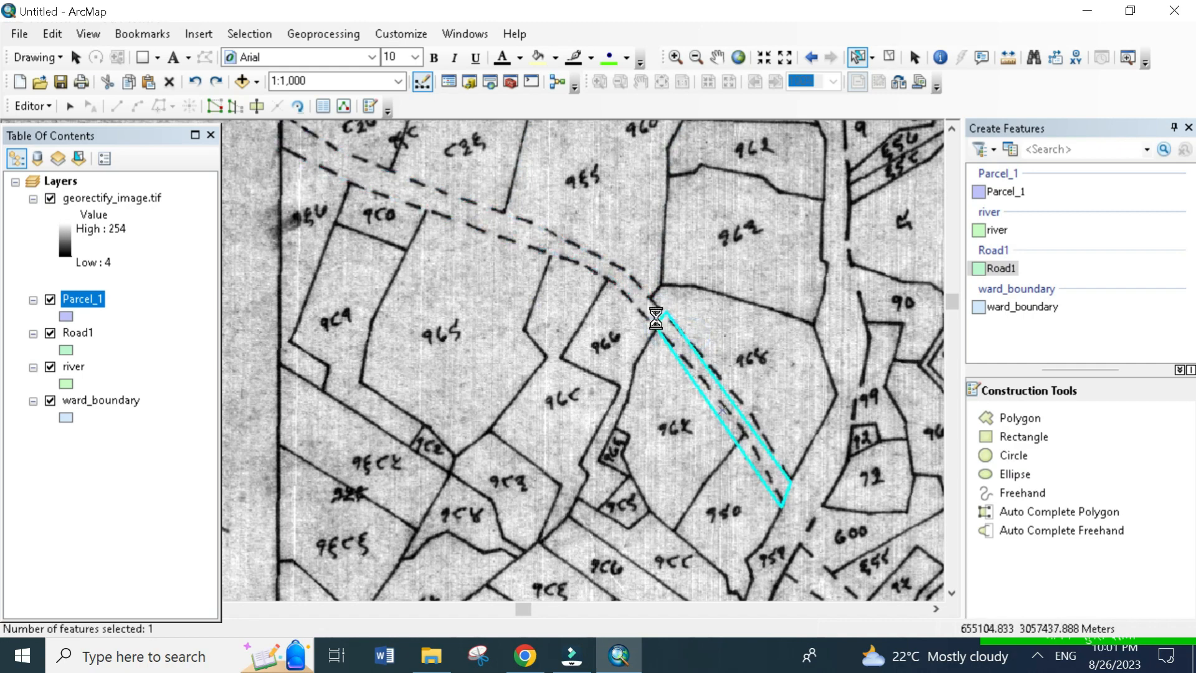
shift+click(654, 314)
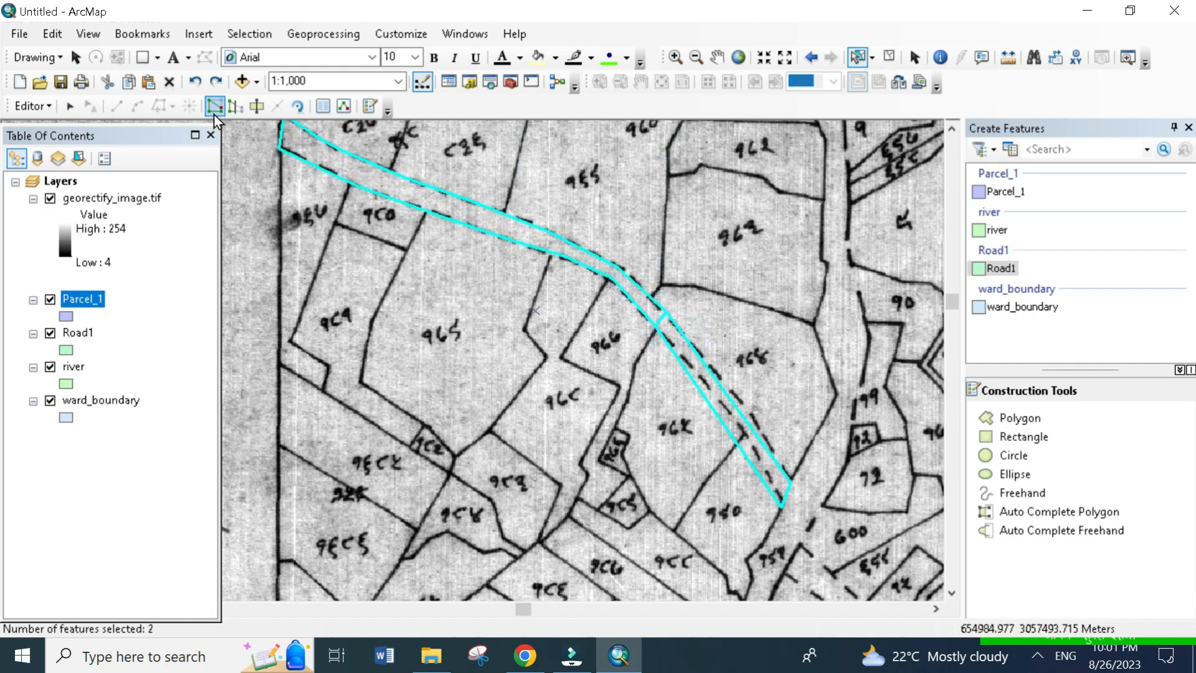
click(32, 106)
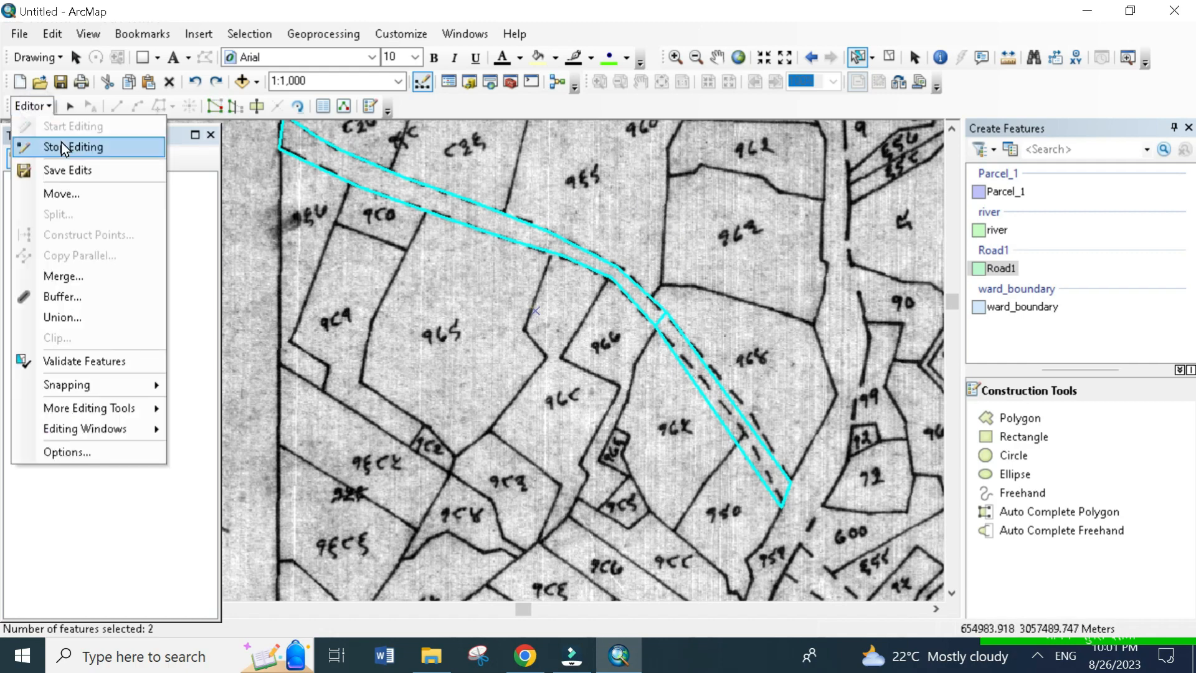
click(87, 276)
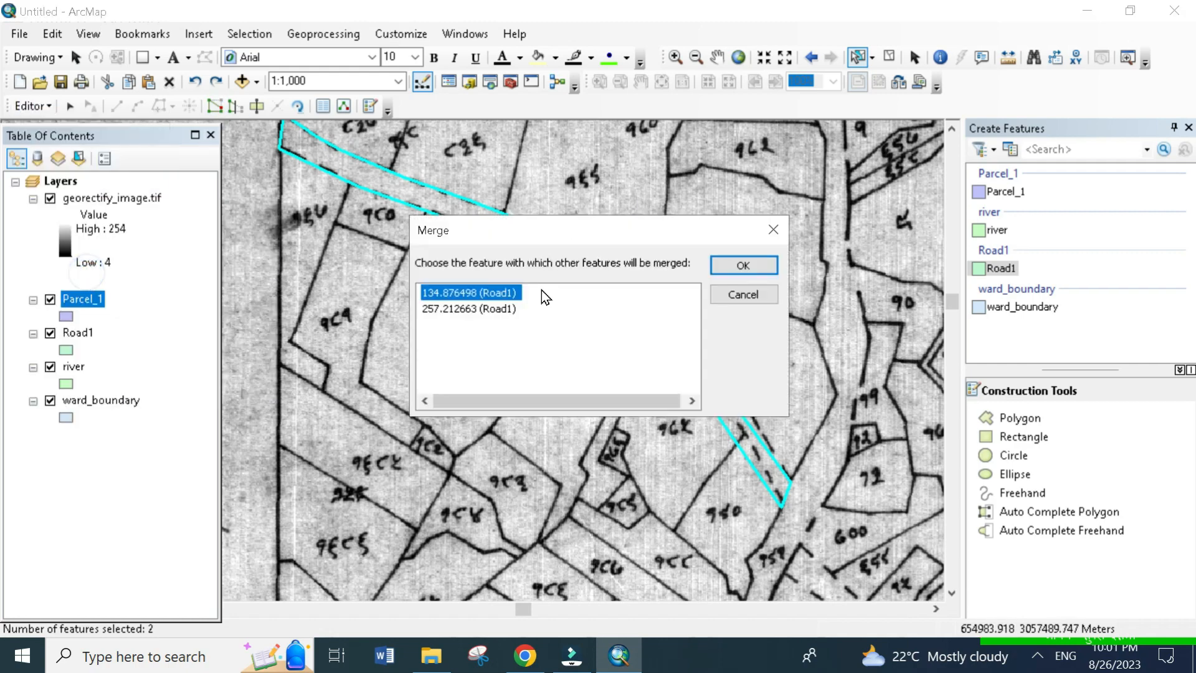
click(735, 264)
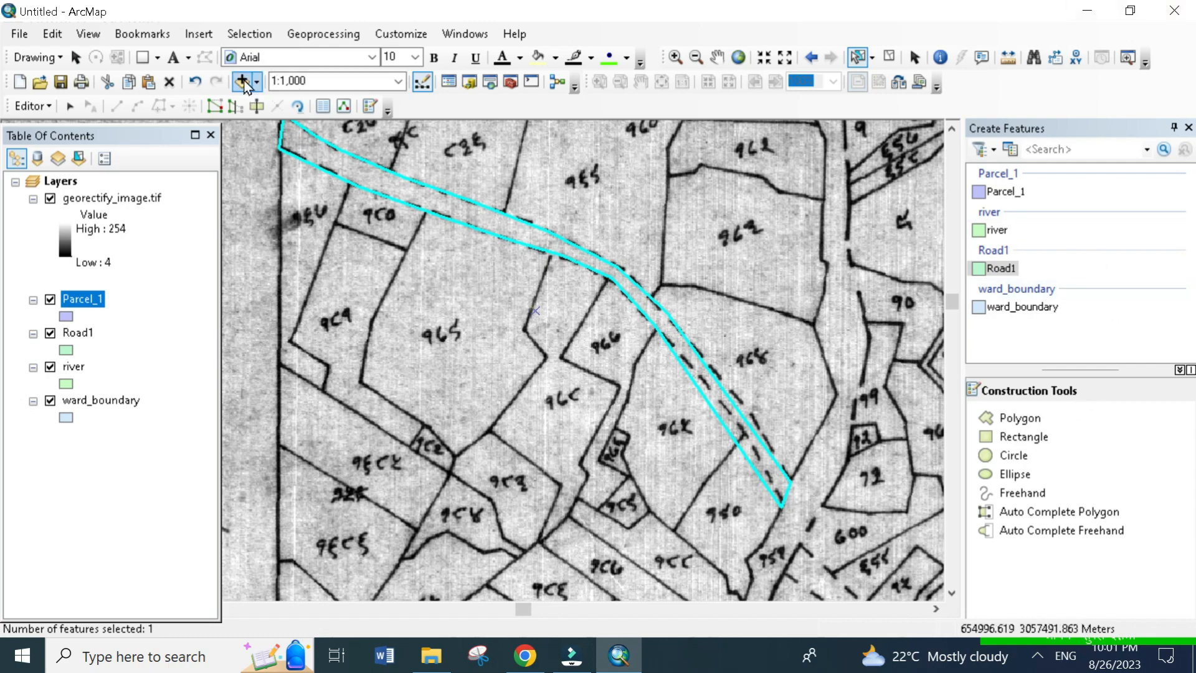
- Open the Catalog and try to create a new feature class in the geodatabase's Dataset during the edit session
click(476, 87)
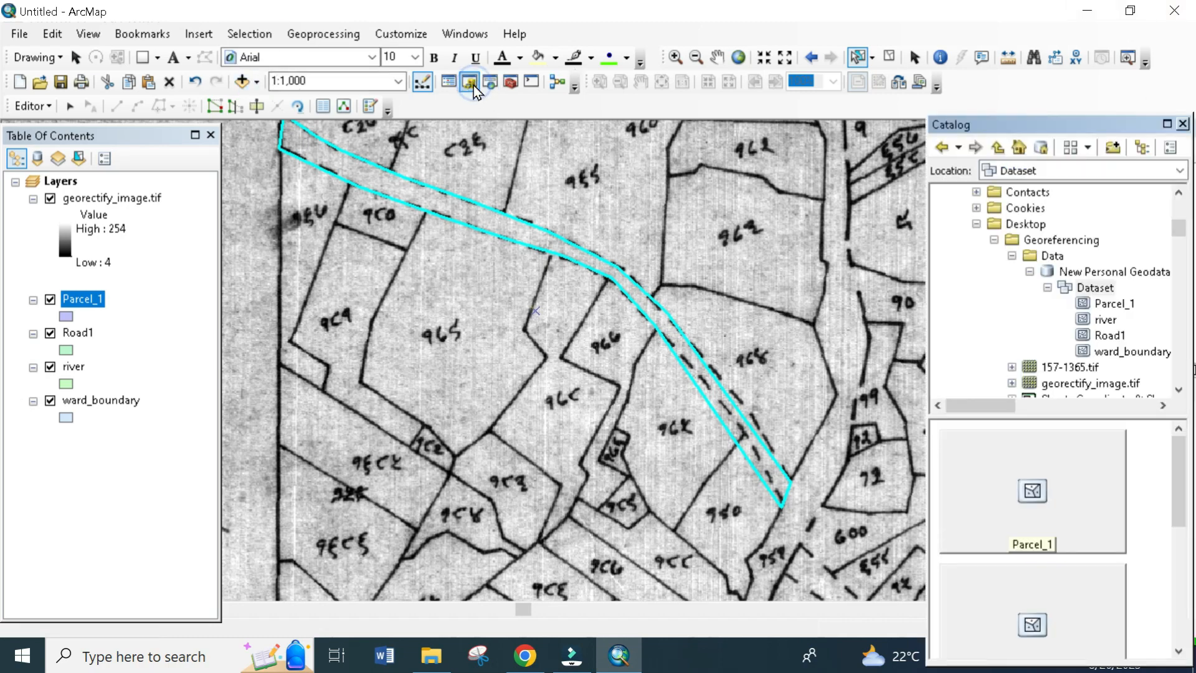
right_click(1079, 292)
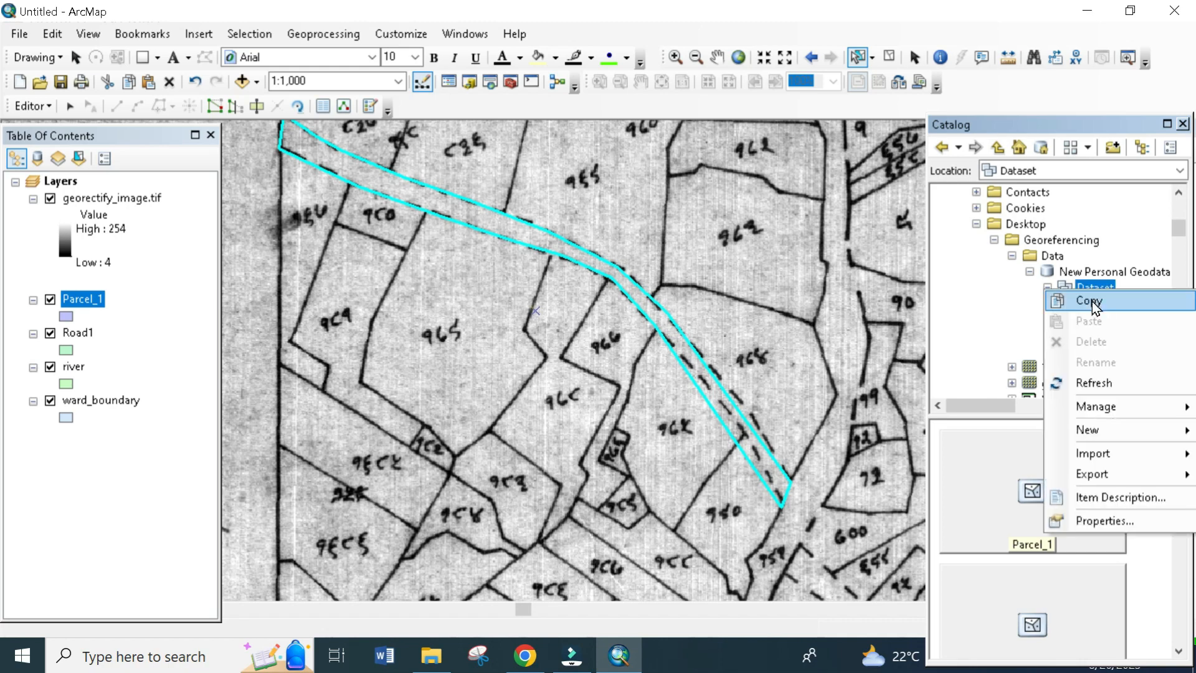
mouse_move(1115, 431)
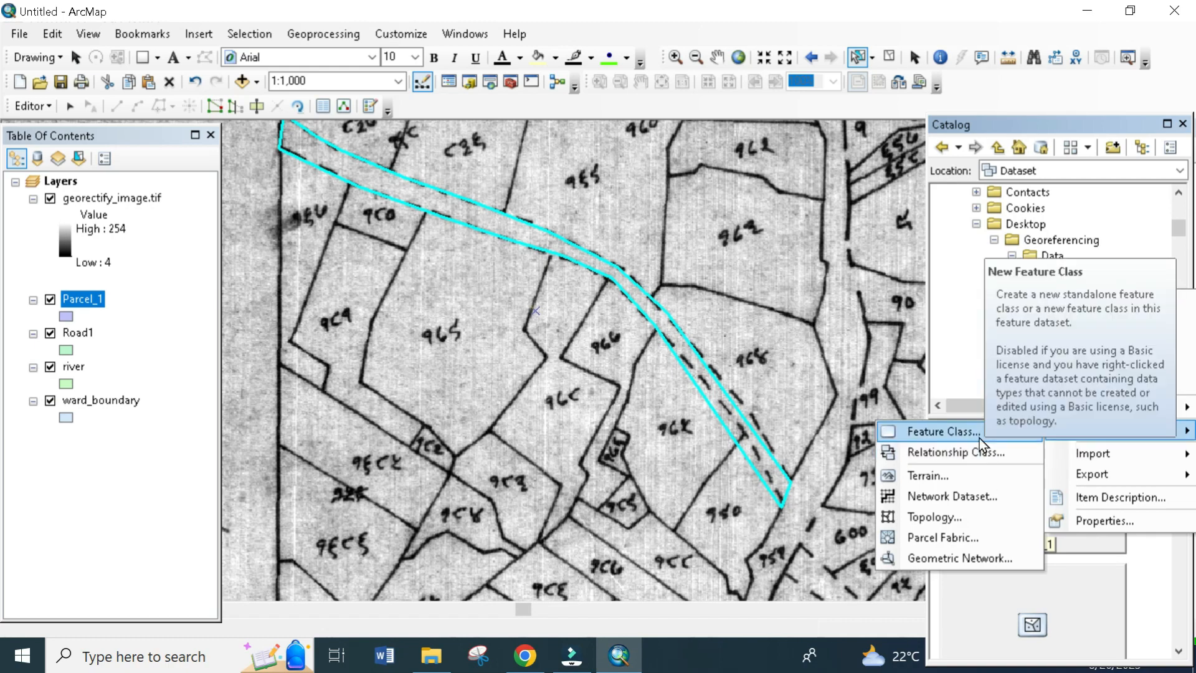
click(979, 433)
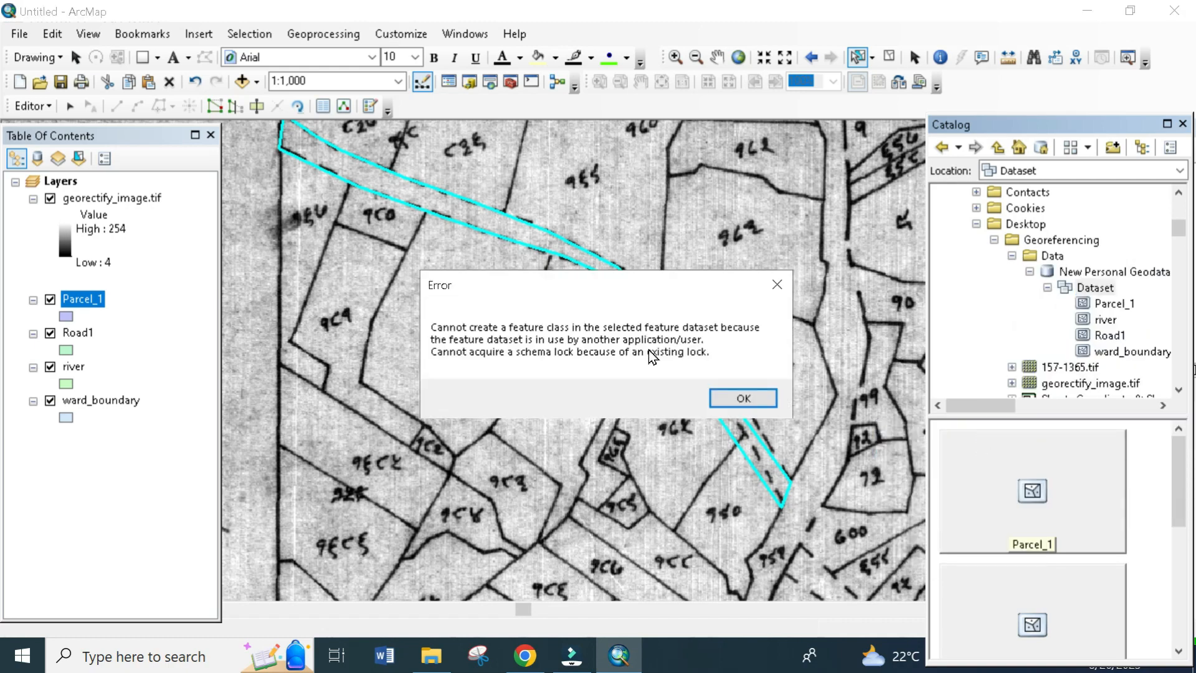
click(728, 403)
- Stop the edit session and save the edits
click(33, 106)
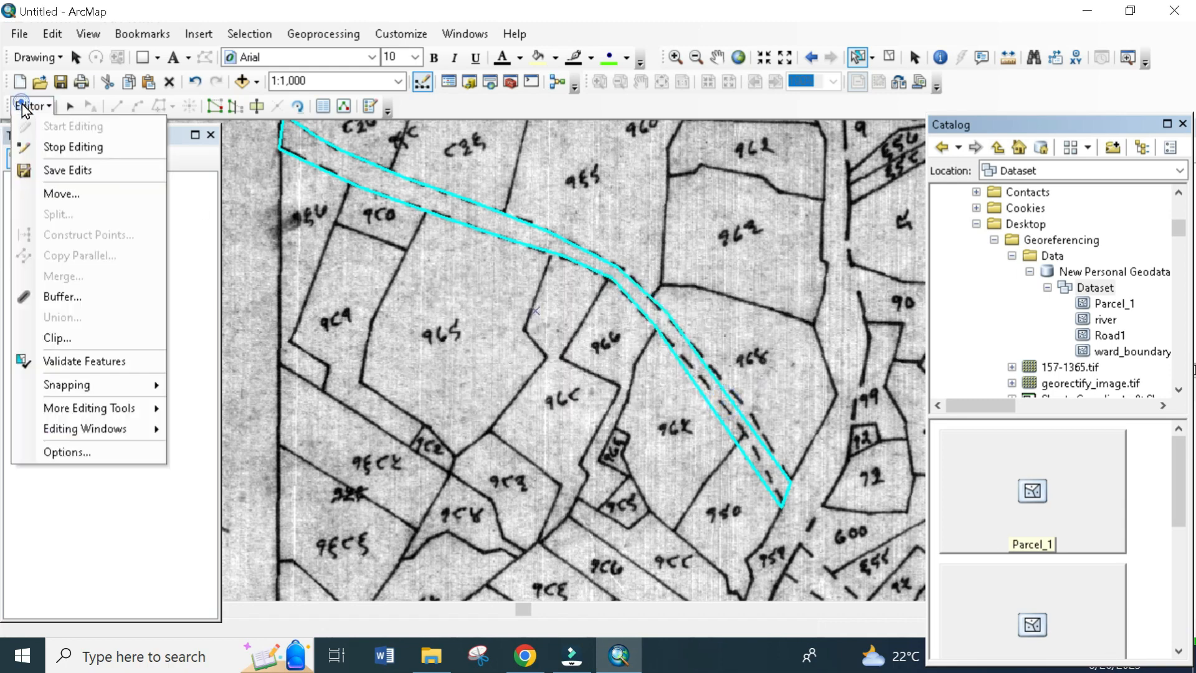
click(60, 152)
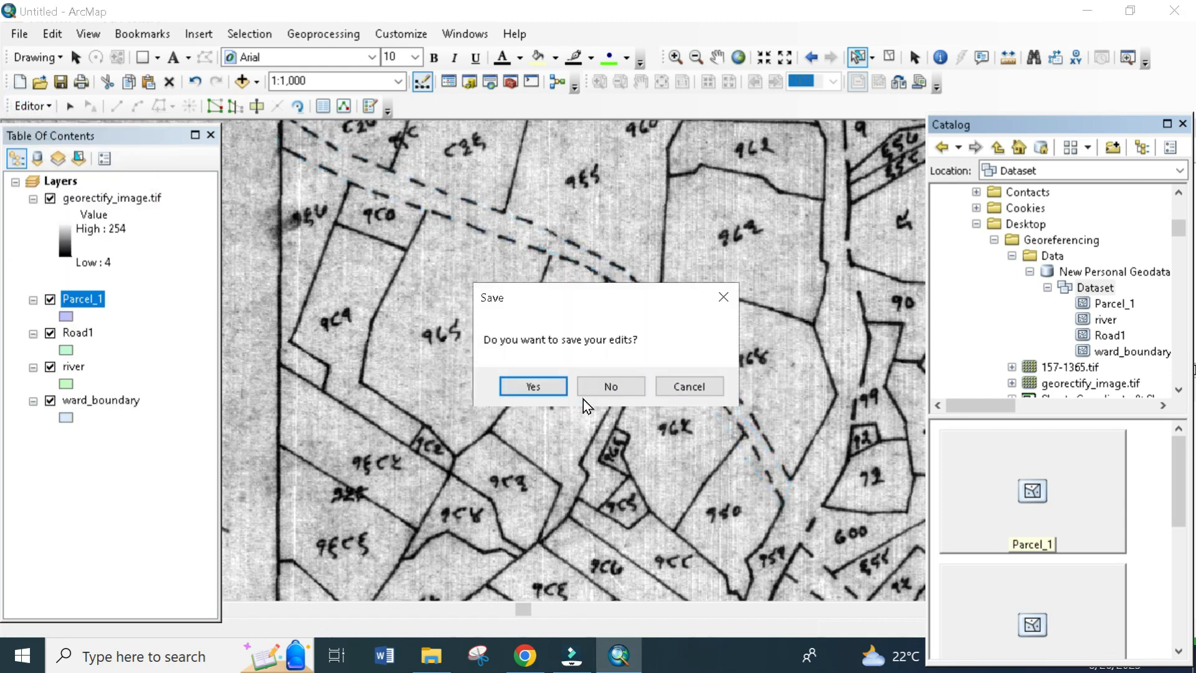
click(543, 390)
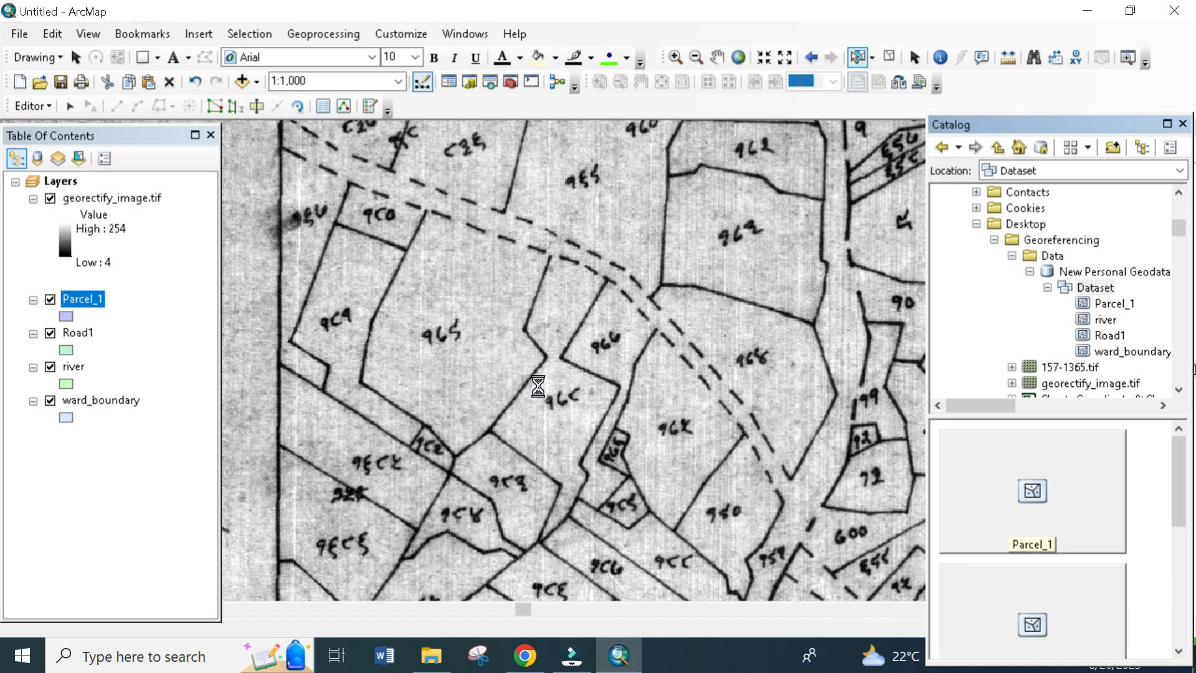
- Create a new line feature class named Road in the geodatabase's Dataset
right_click(1092, 289)
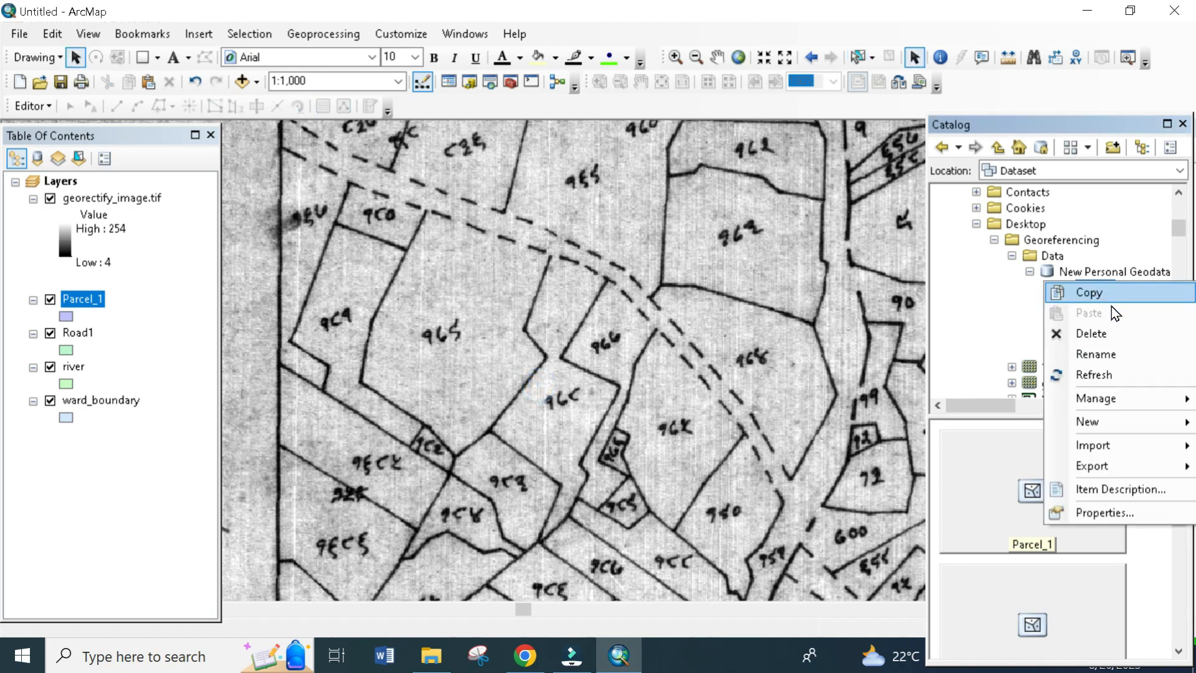
mouse_move(1116, 421)
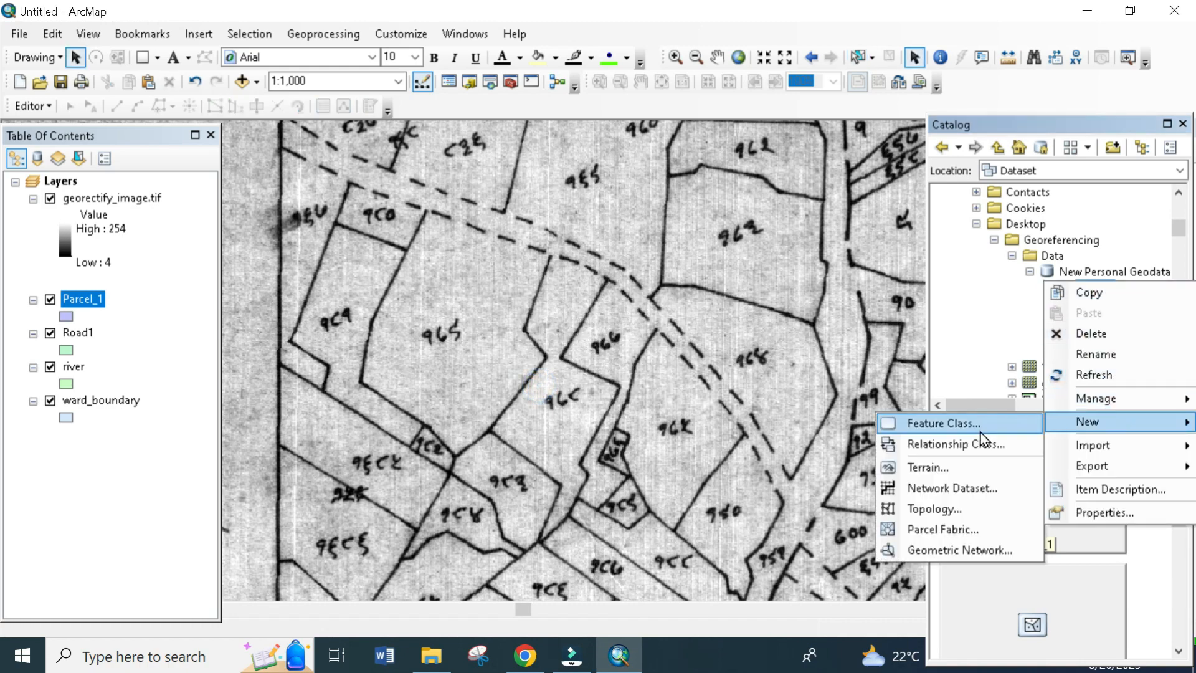
click(980, 432)
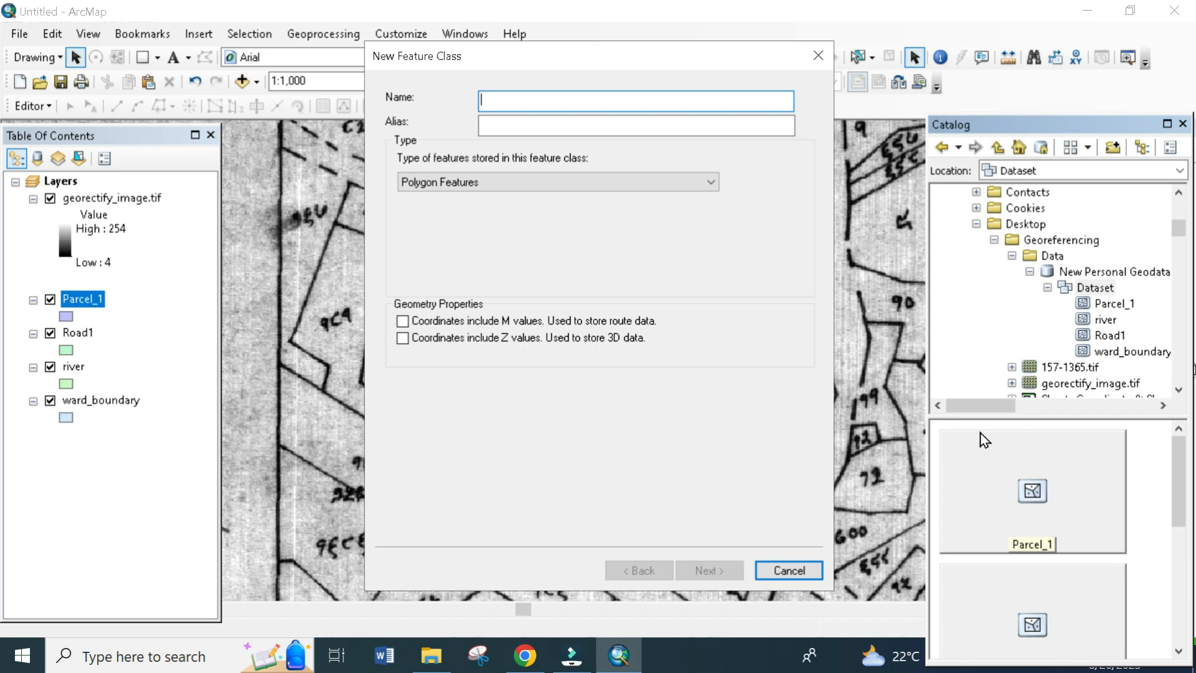
text(ba)
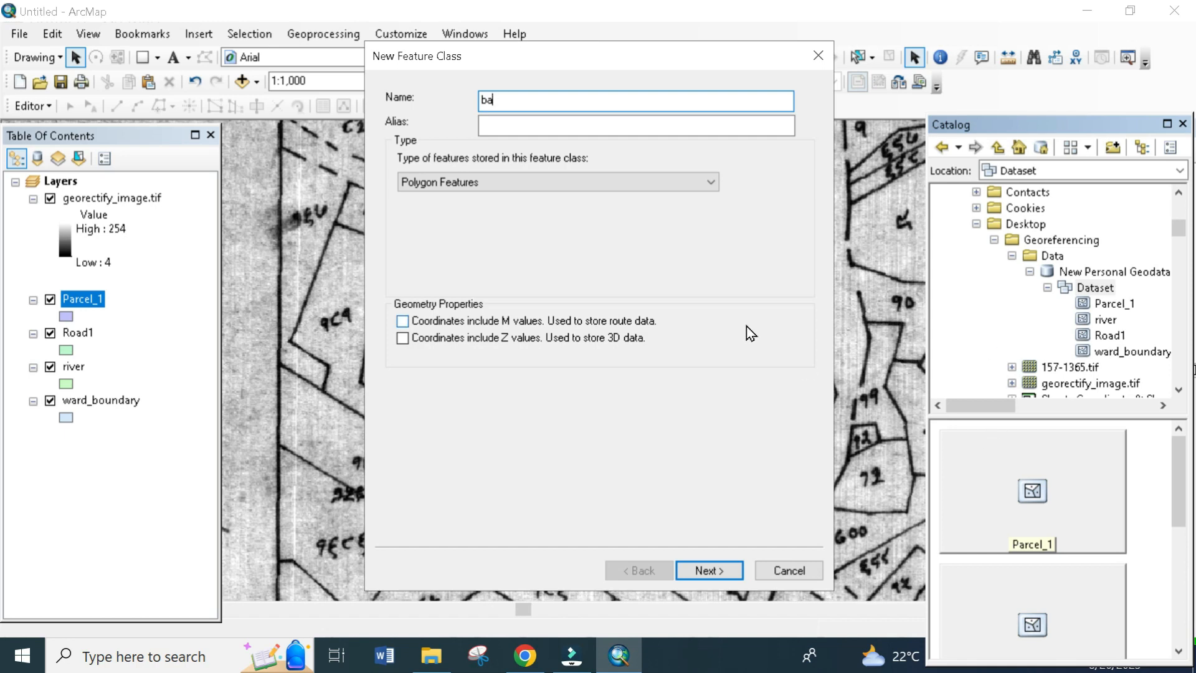
key(BackSpace)
key(BackSpace)
text(R)
click(570, 184)
click(525, 211)
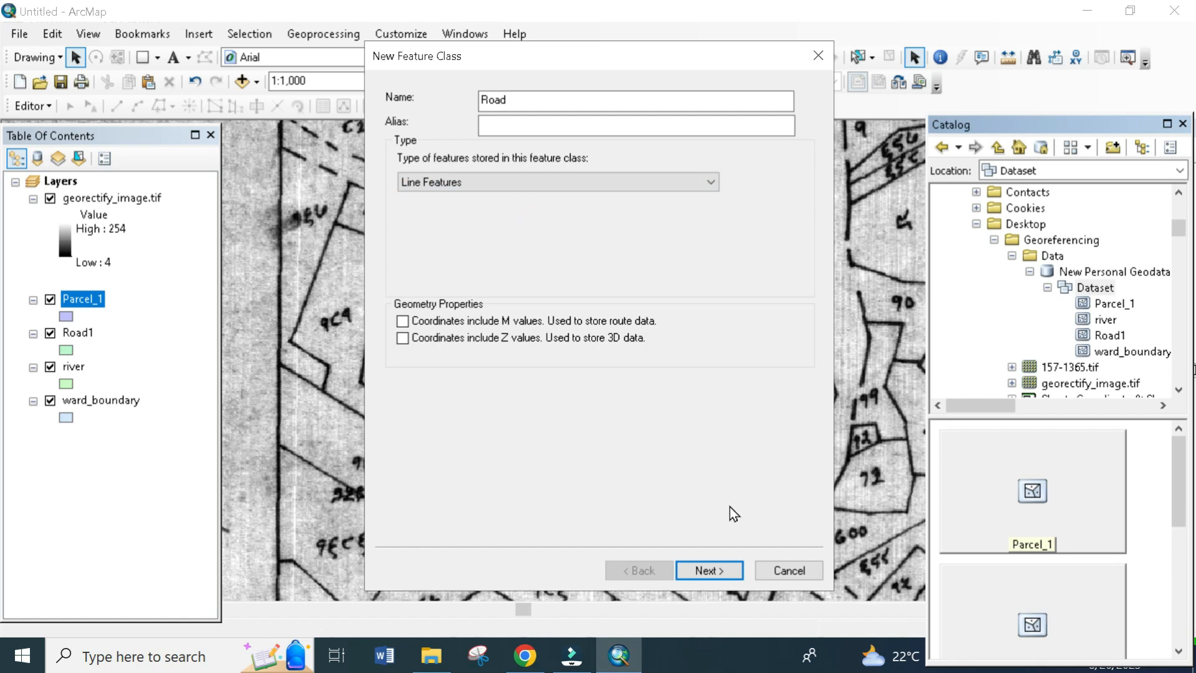
click(701, 576)
click(701, 576)
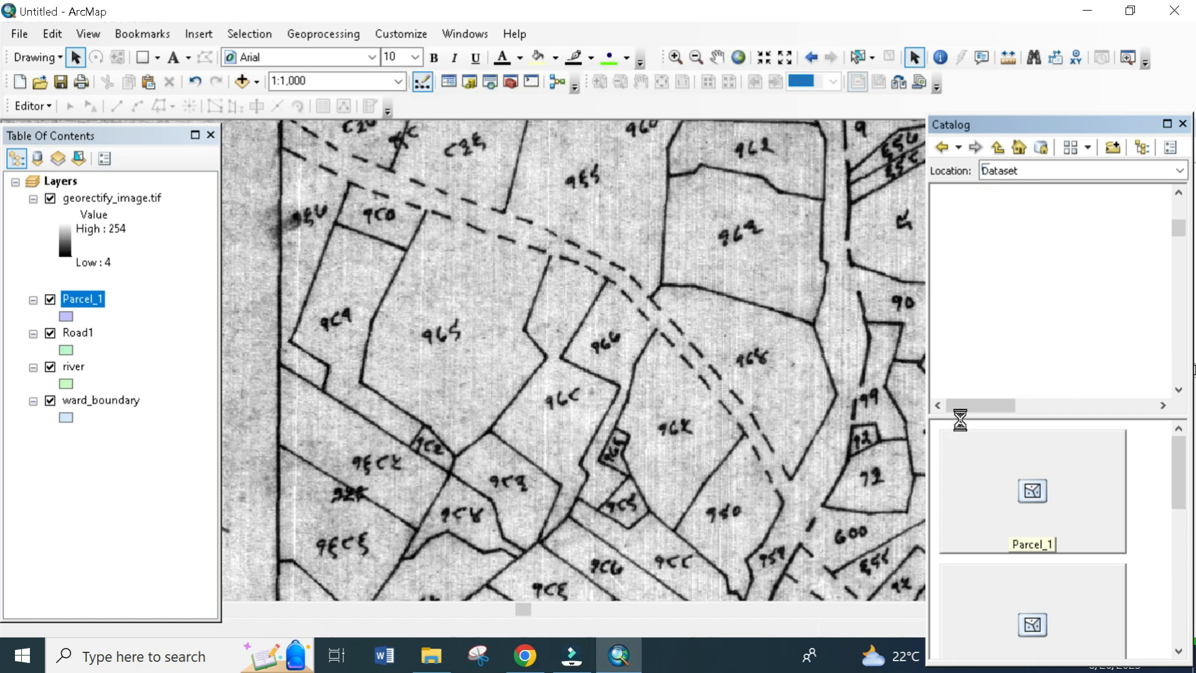
- Create a new point feature class named Point in the geodatabase's Dataset
right_click(1086, 290)
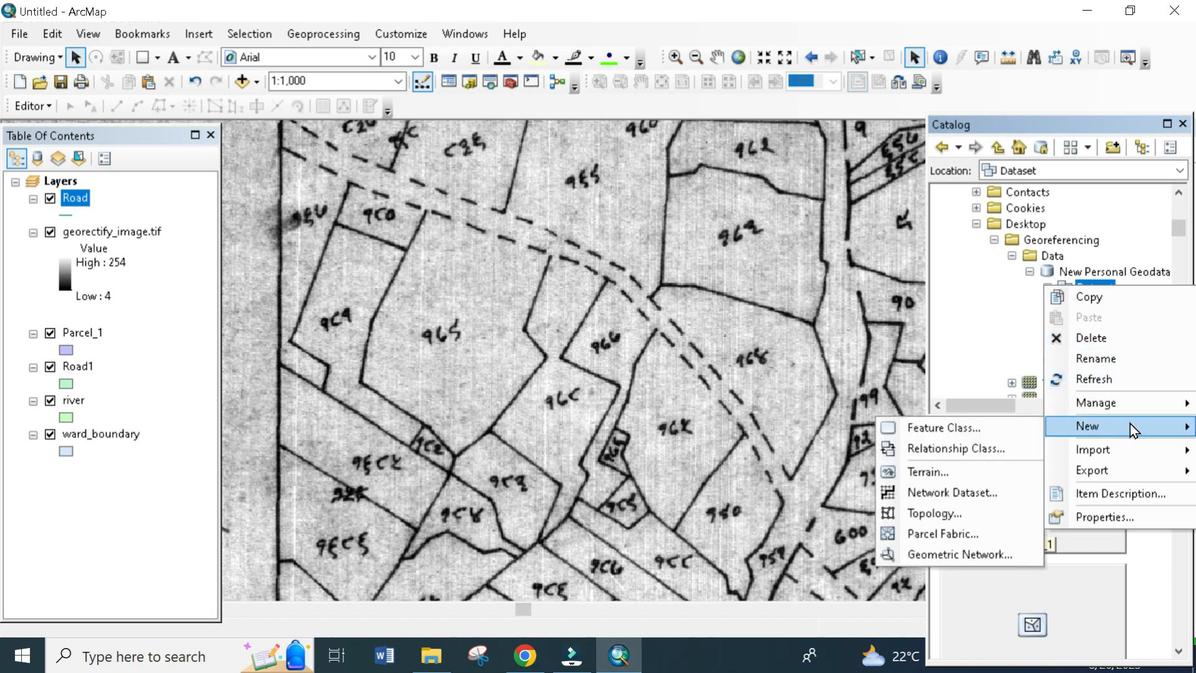
click(1006, 427)
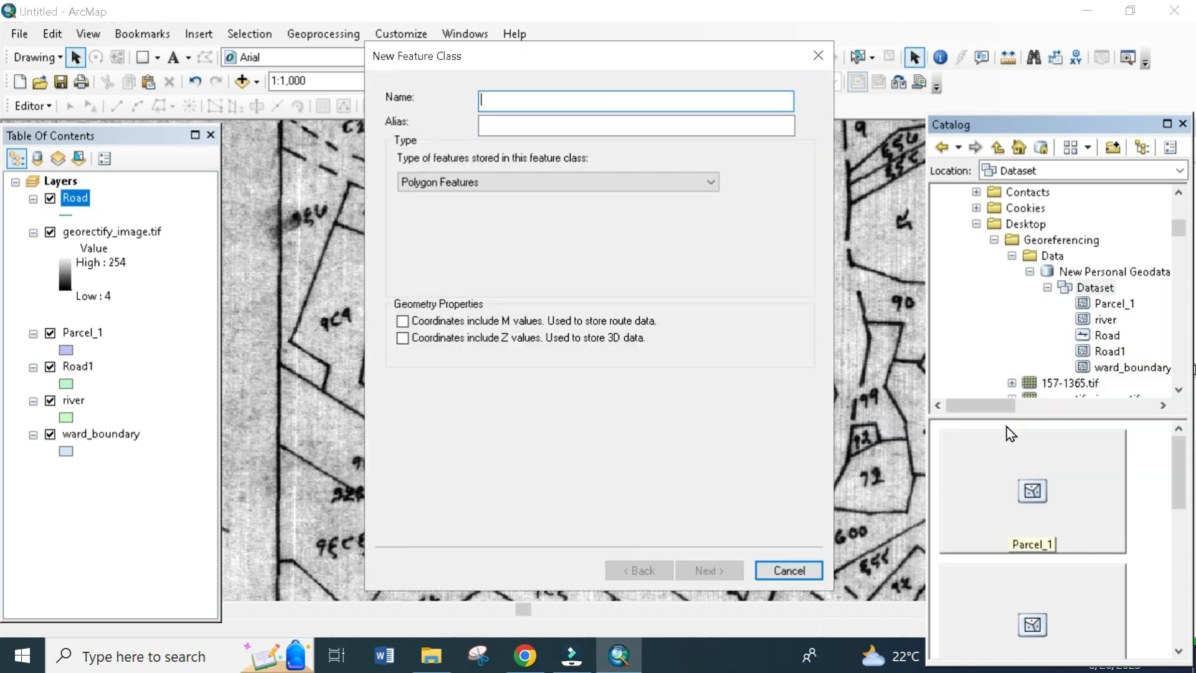
text(Point)
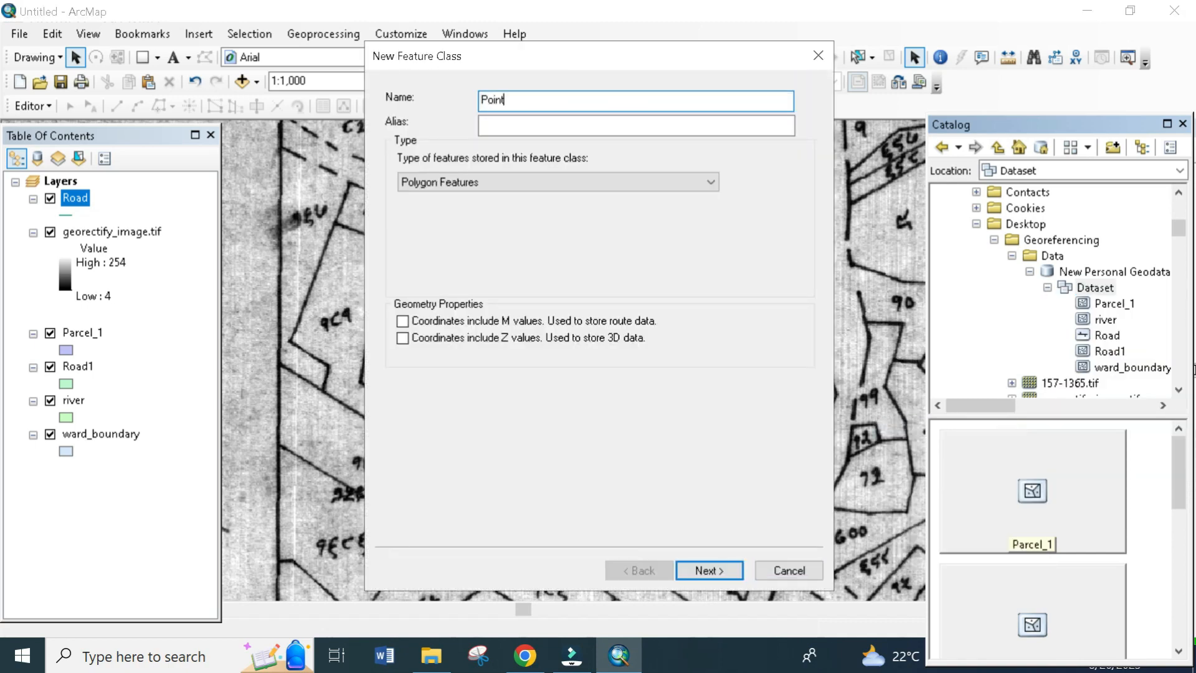
click(540, 184)
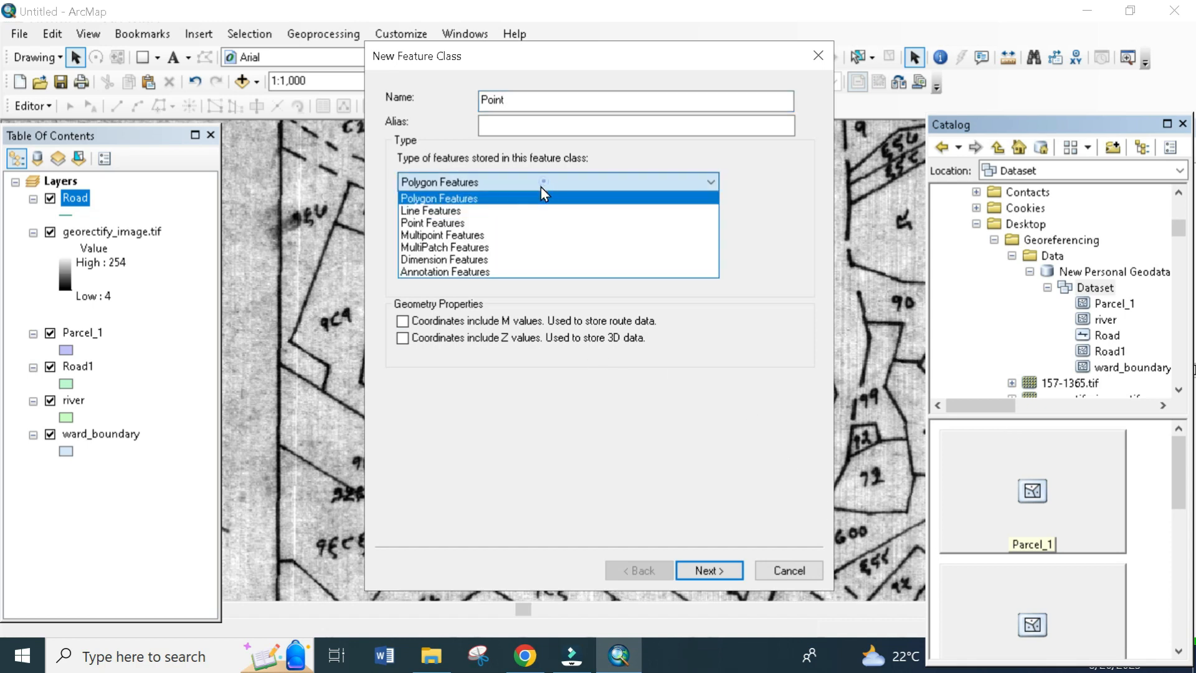
click(504, 223)
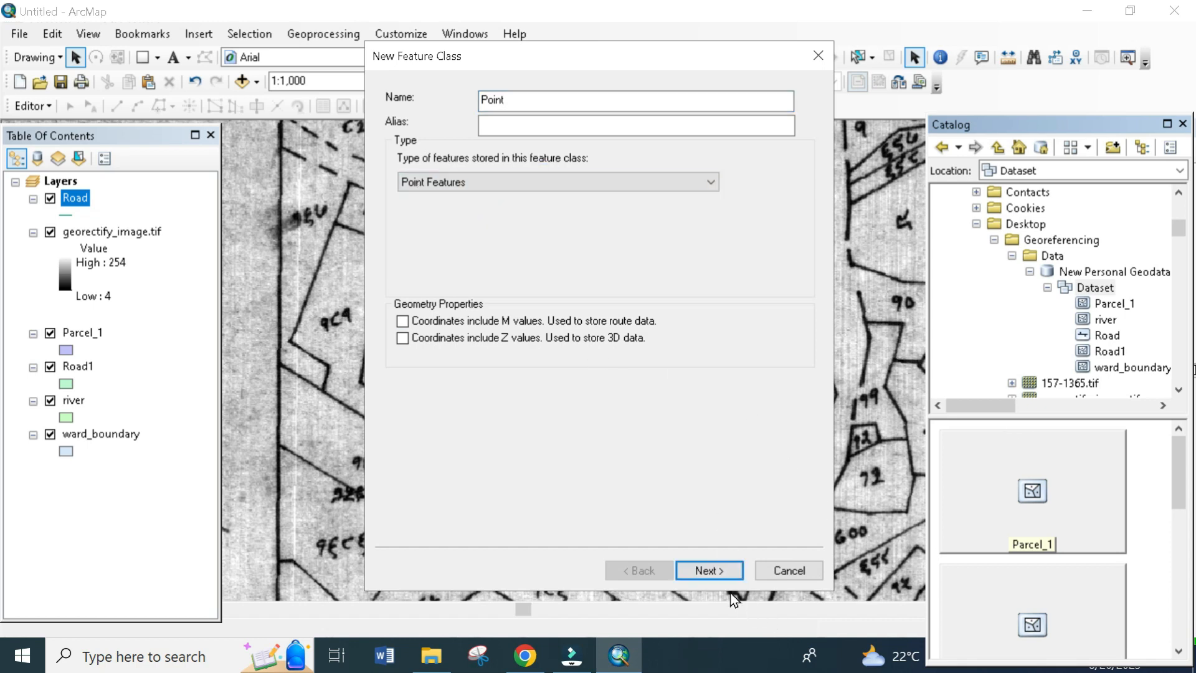
click(712, 570)
click(711, 568)
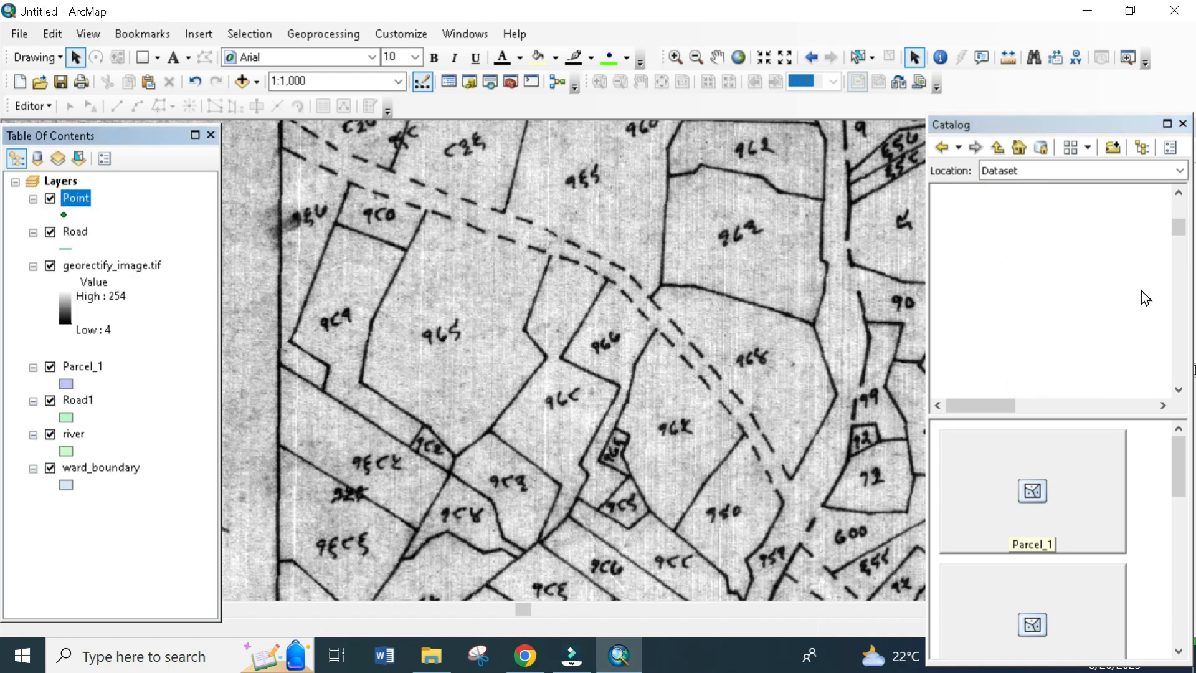
- Check the feature types of Road, Road1 and ward_boundary in the Dataset
scroll(994, 345, down, 1)
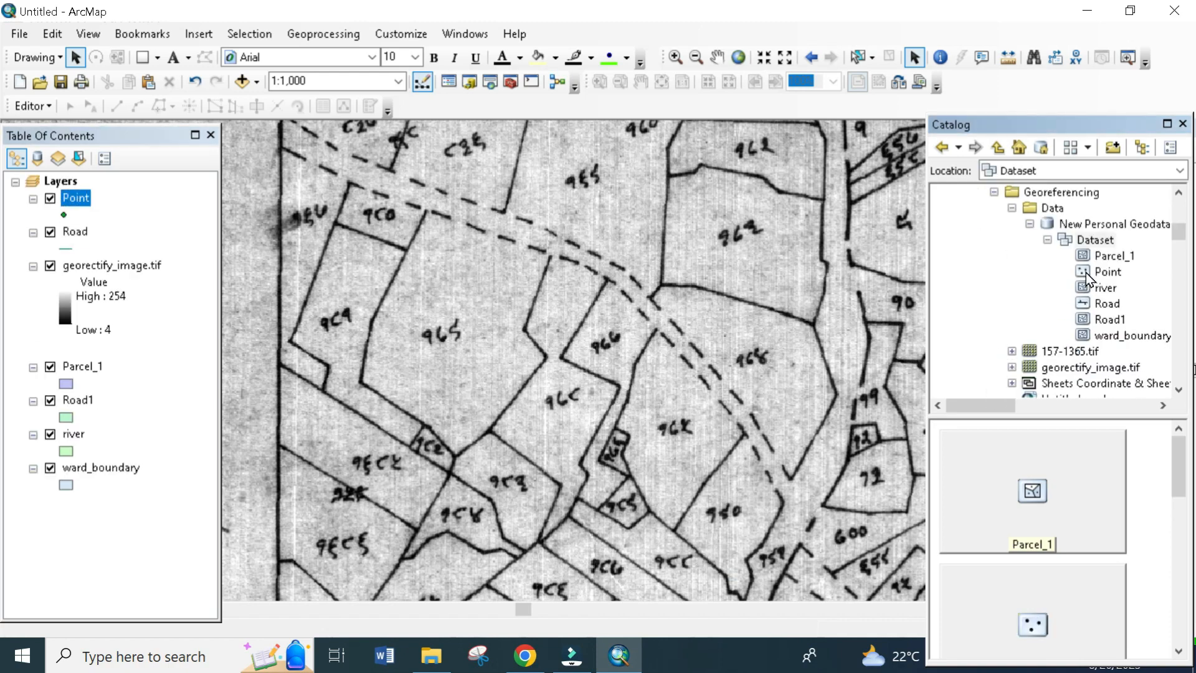
click(1085, 308)
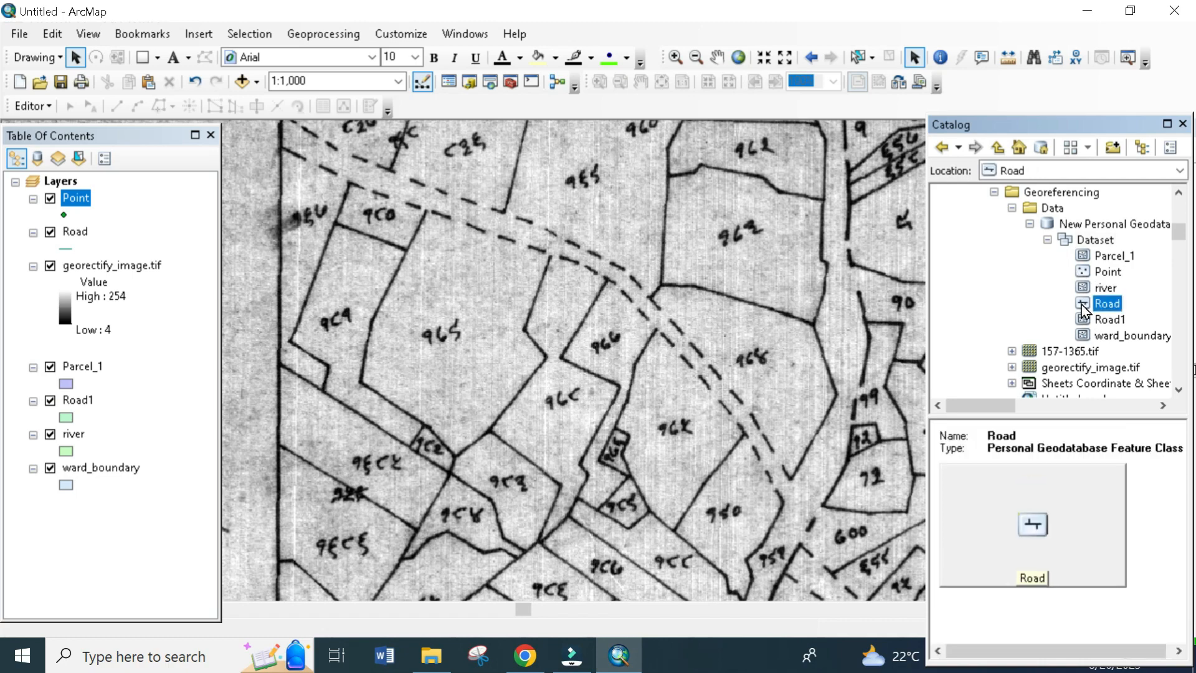
click(1087, 320)
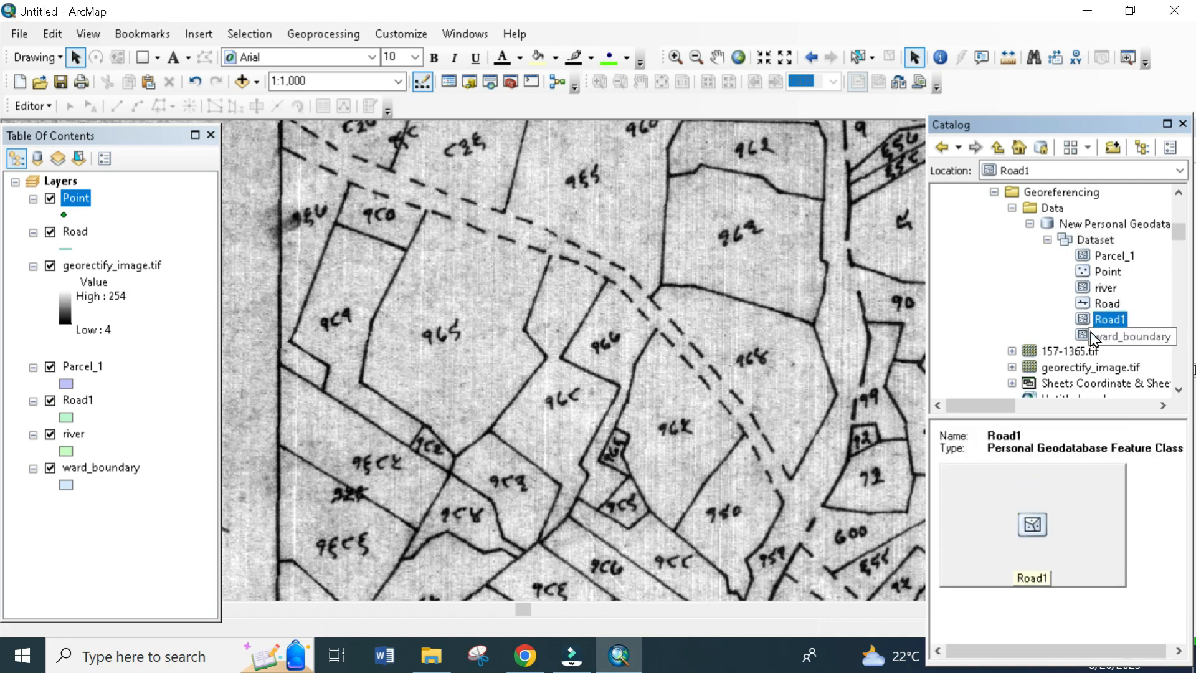
click(1086, 336)
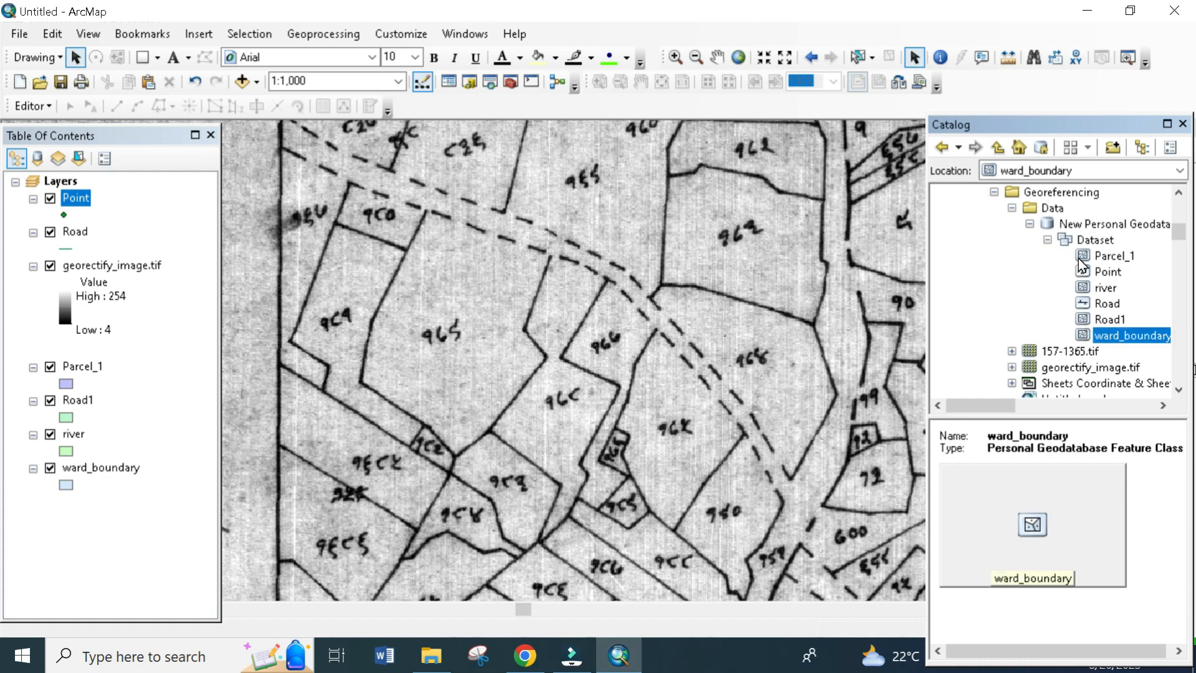
- Start an edit session, show the Create Features templates and close the Catalog
click(41, 114)
click(50, 132)
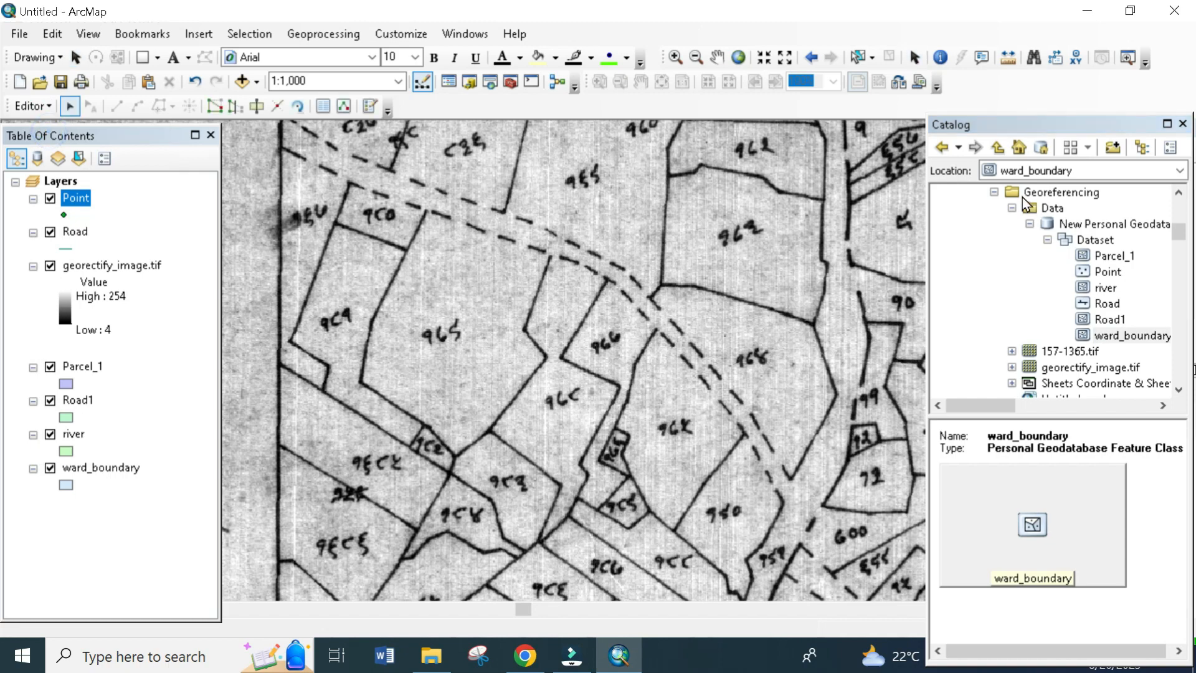
click(369, 109)
click(1183, 124)
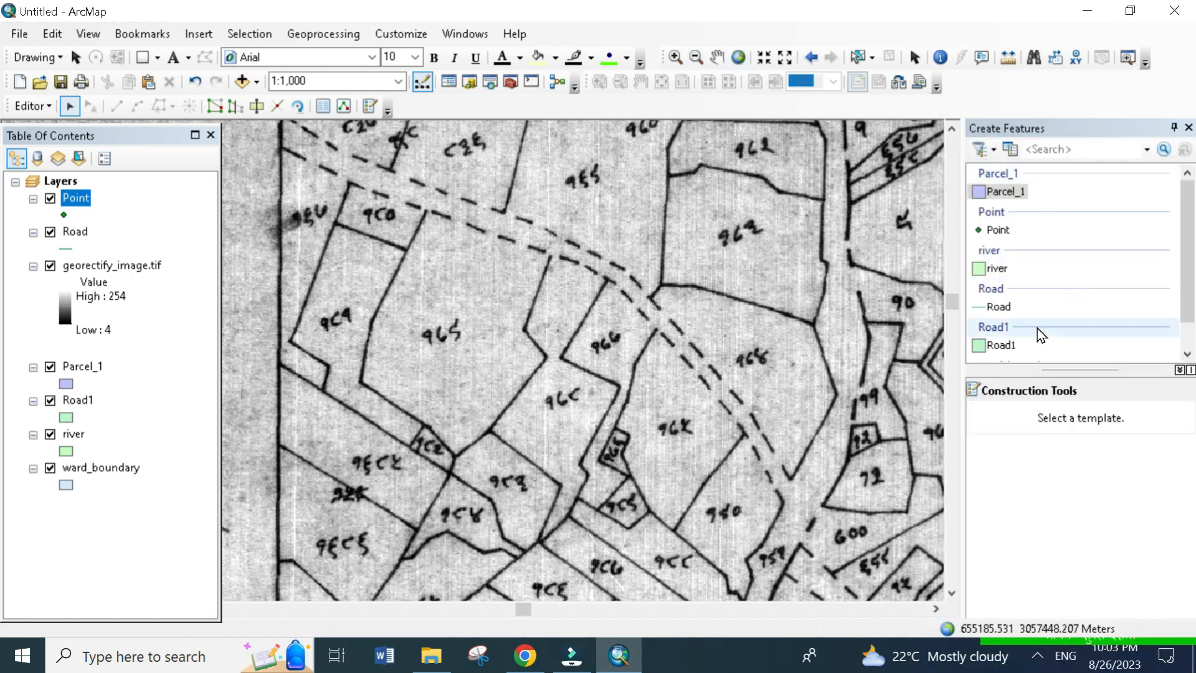
- Draw a four-vertex Road line about 160 m long from just outside the map's western border to the dashed road's southeastern end
click(999, 307)
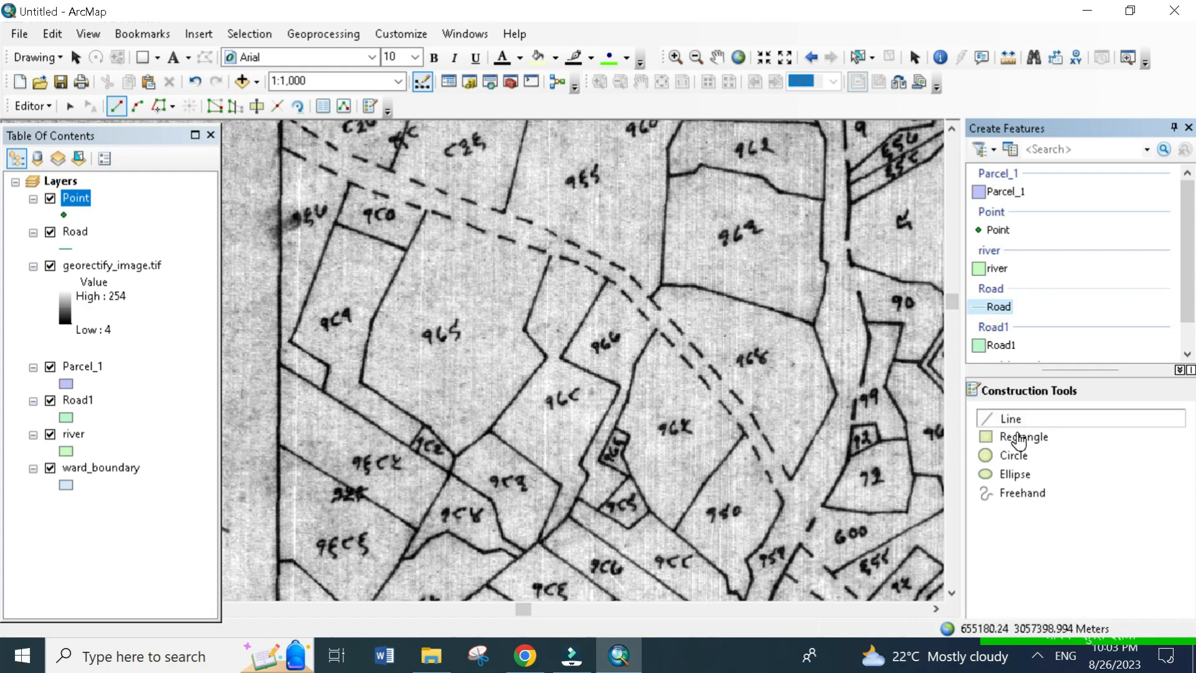
click(1003, 421)
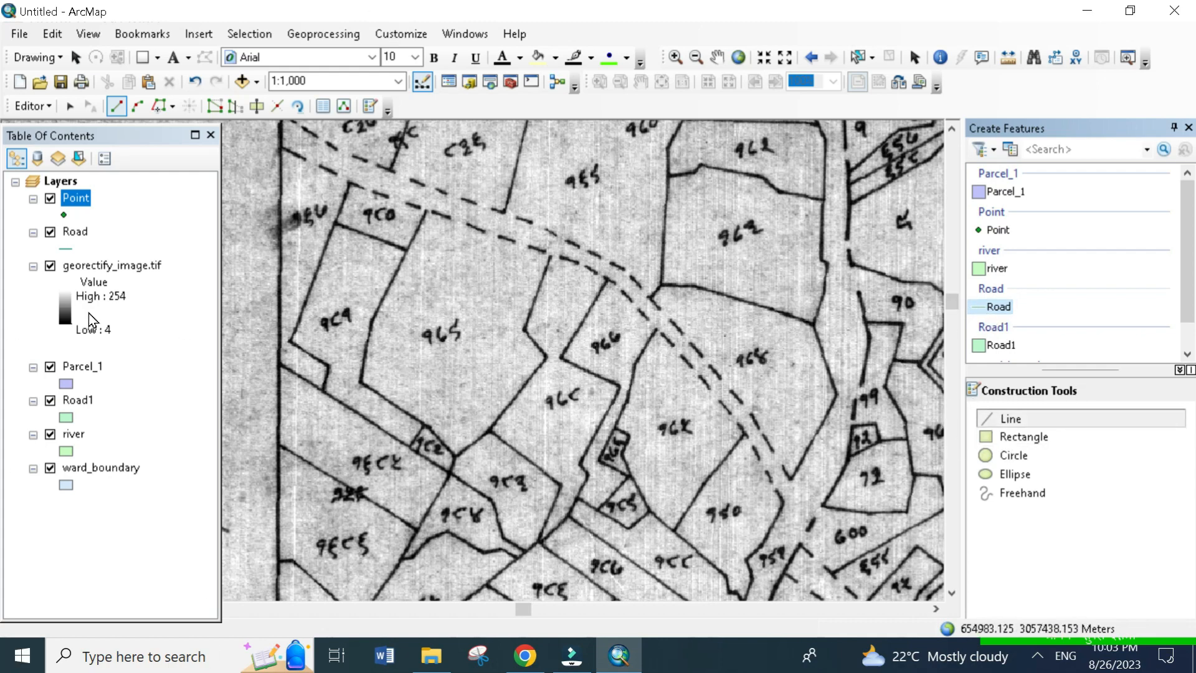
drag(440, 341, 464, 371)
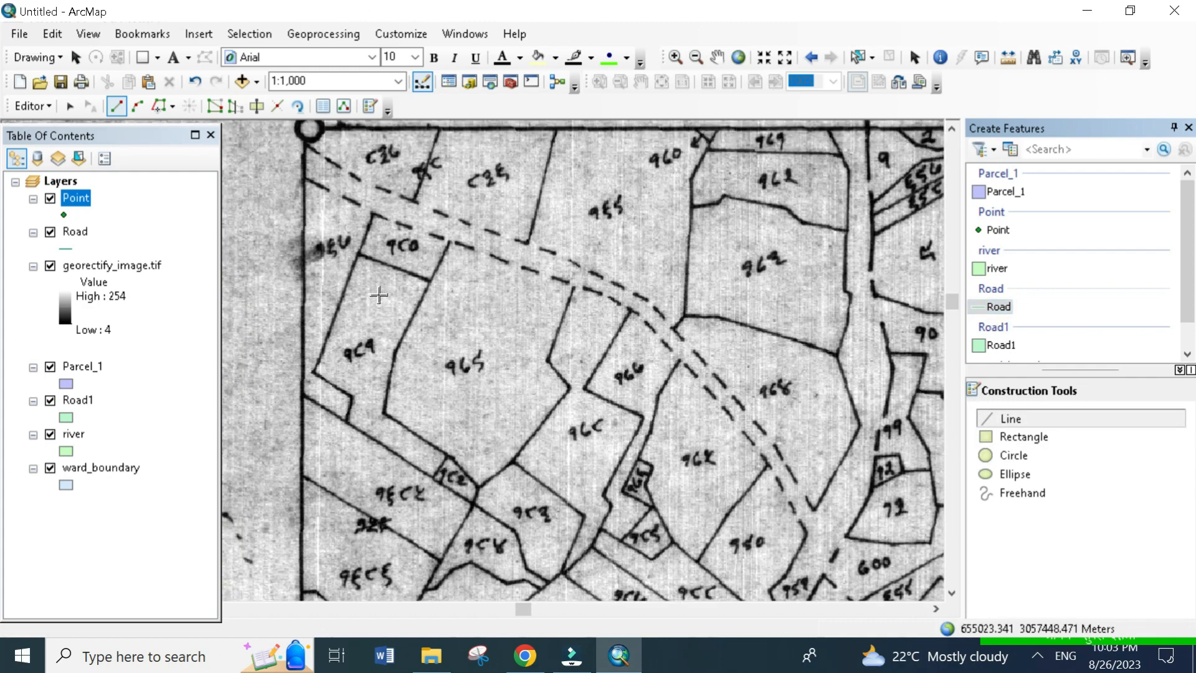
click(291, 256)
click(443, 270)
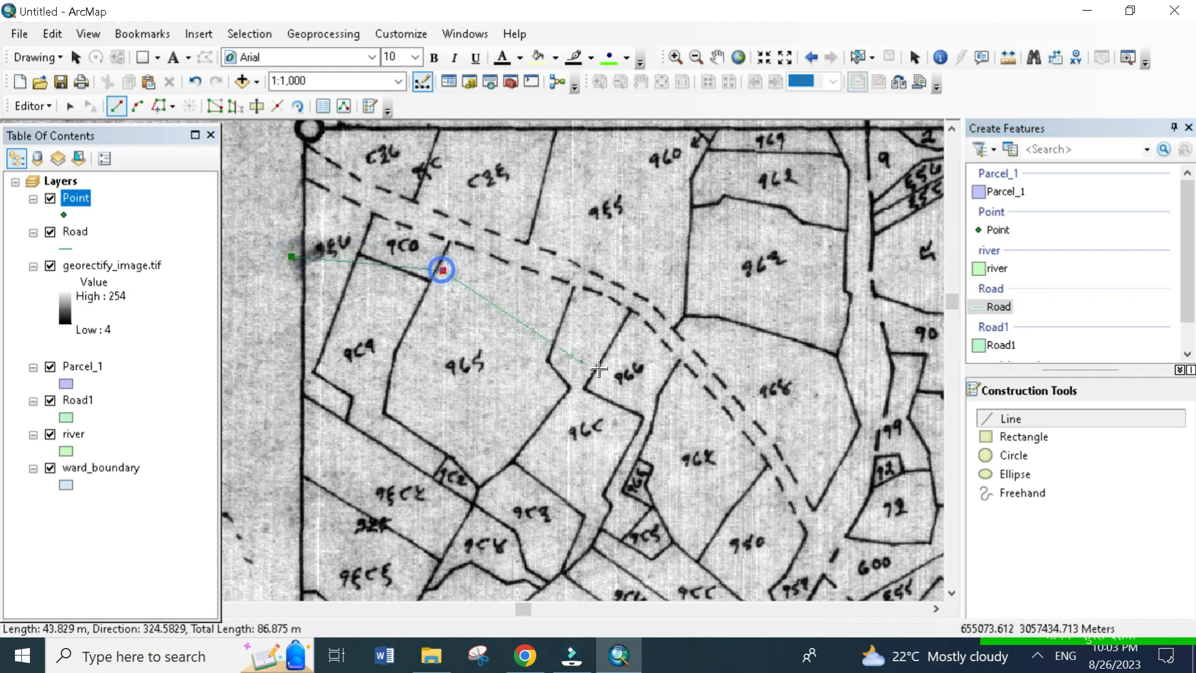
click(647, 397)
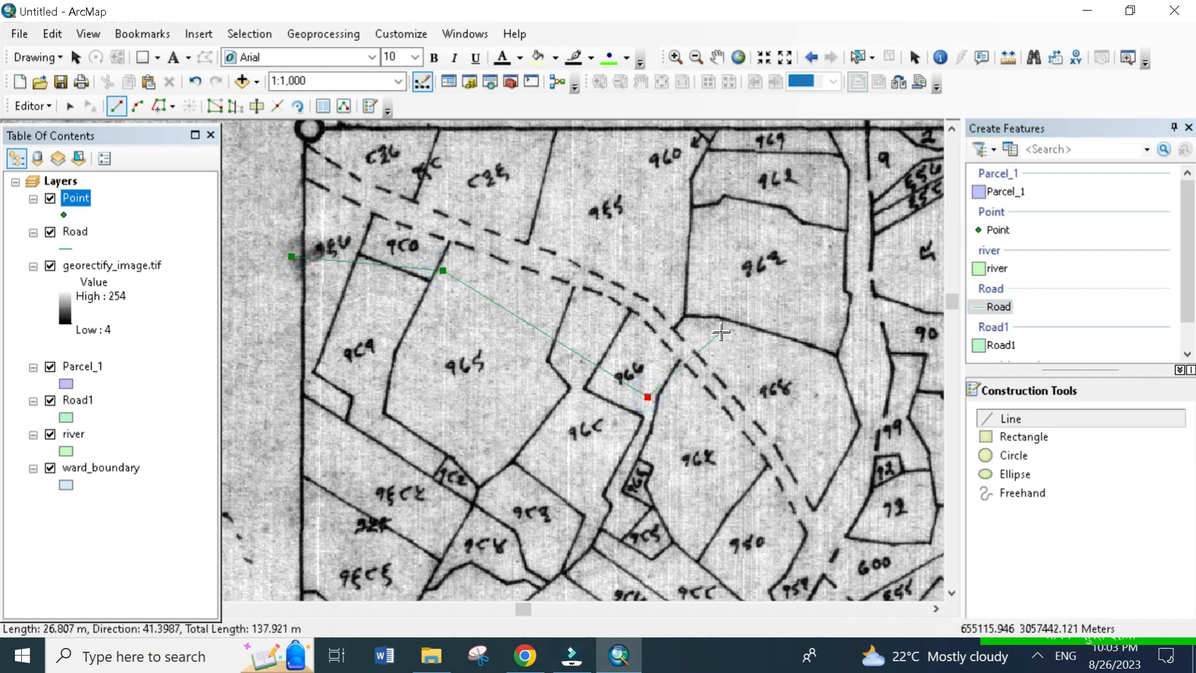
double_click(802, 496)
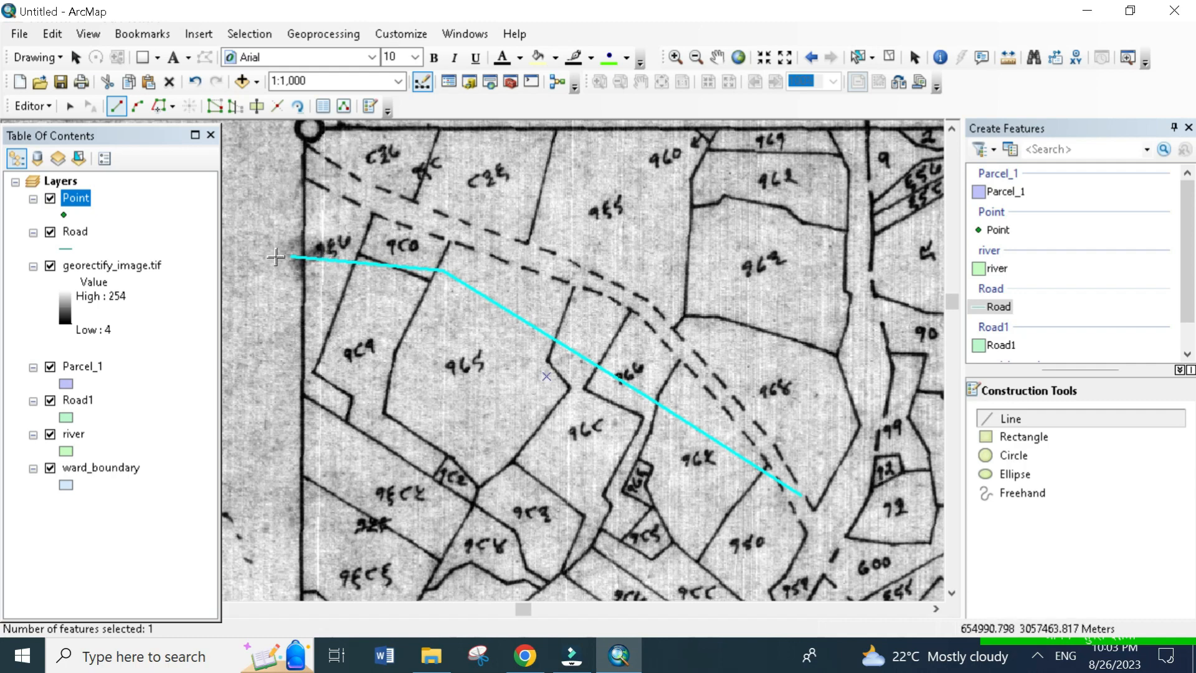
- Split the selected Road line where it crosses the map's western border
scroll(276, 257, up, 5)
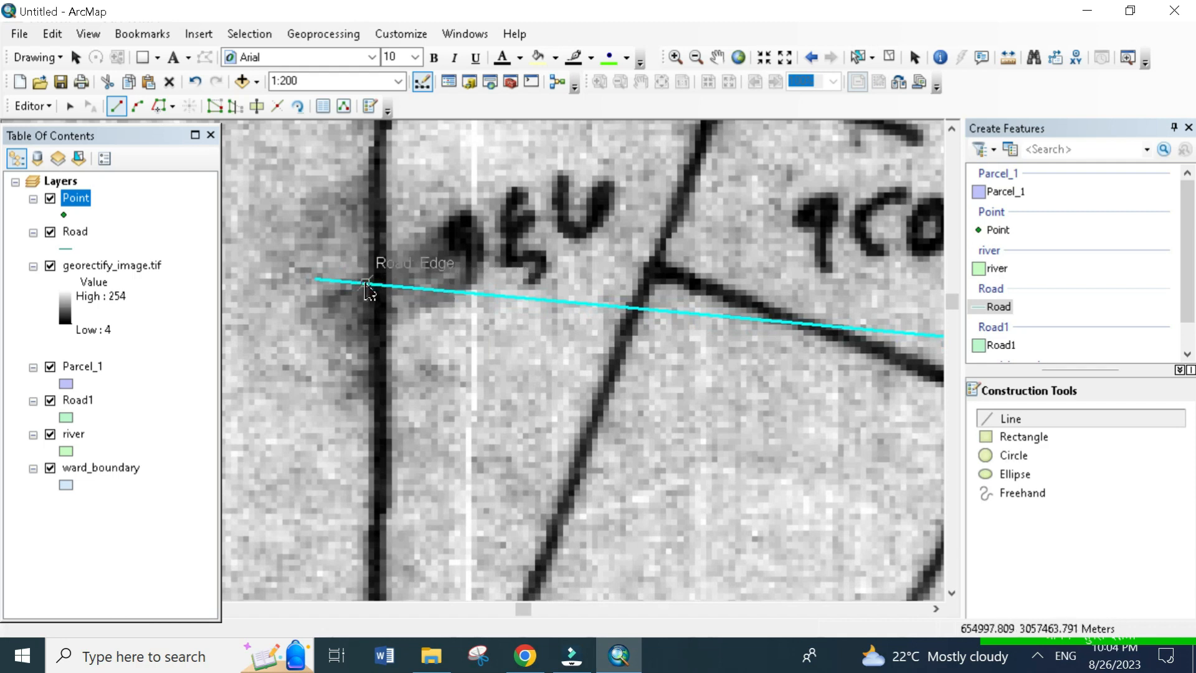
click(857, 59)
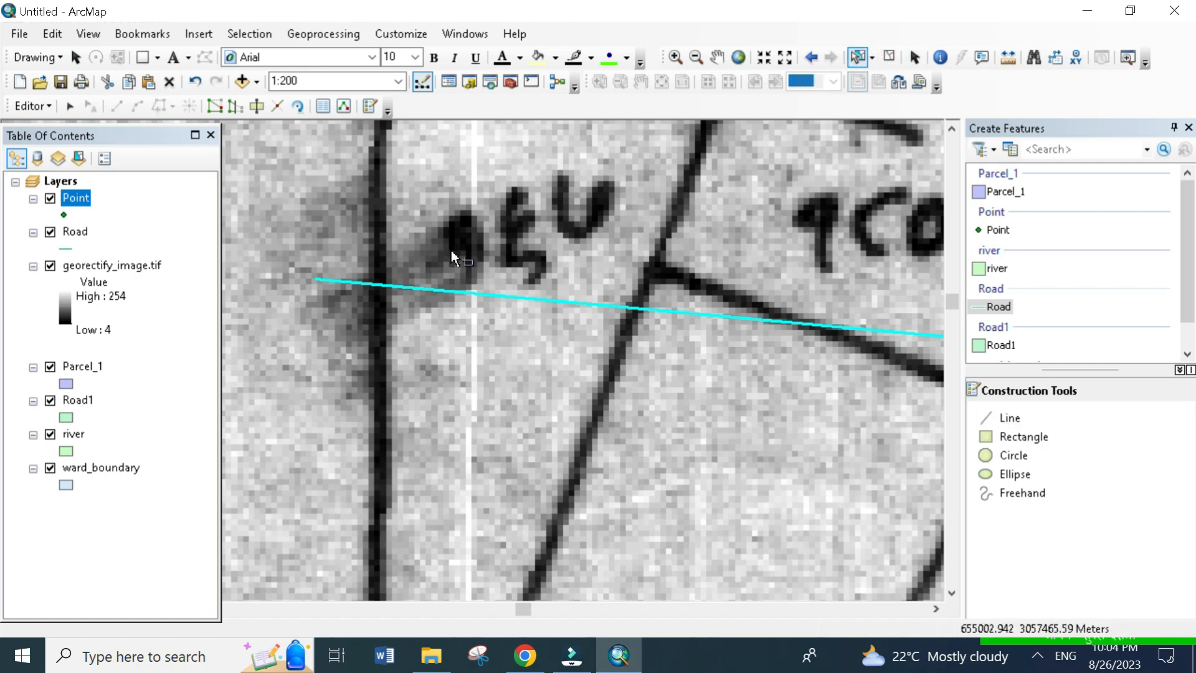
click(472, 317)
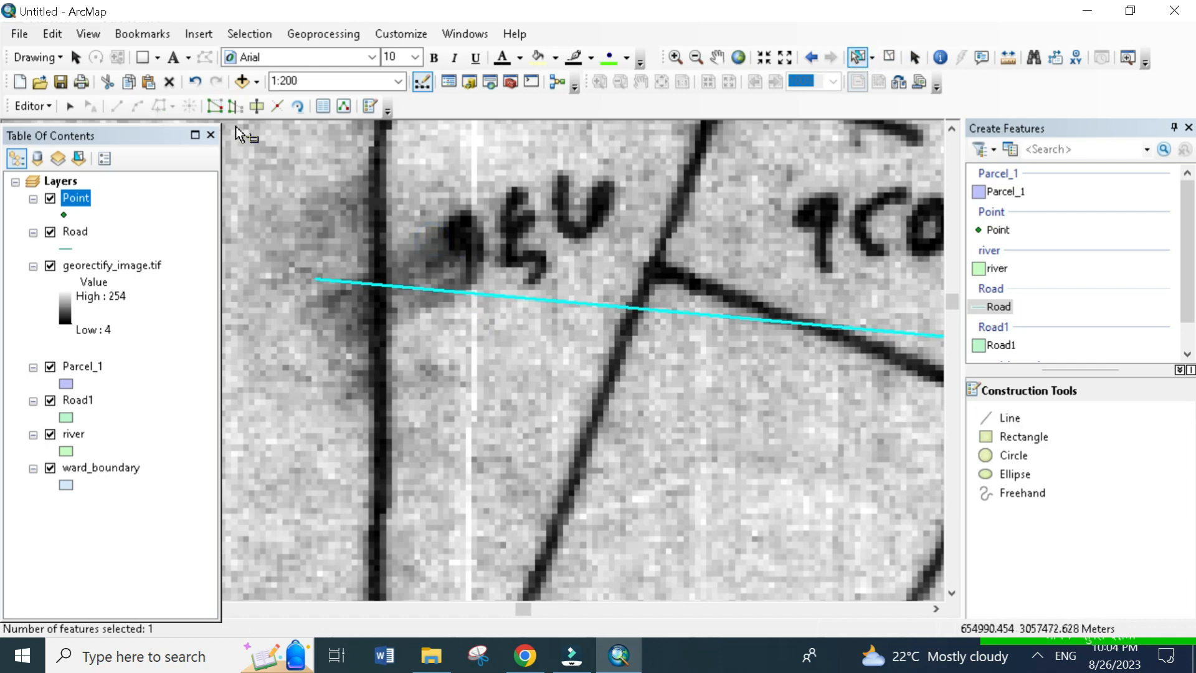
click(278, 112)
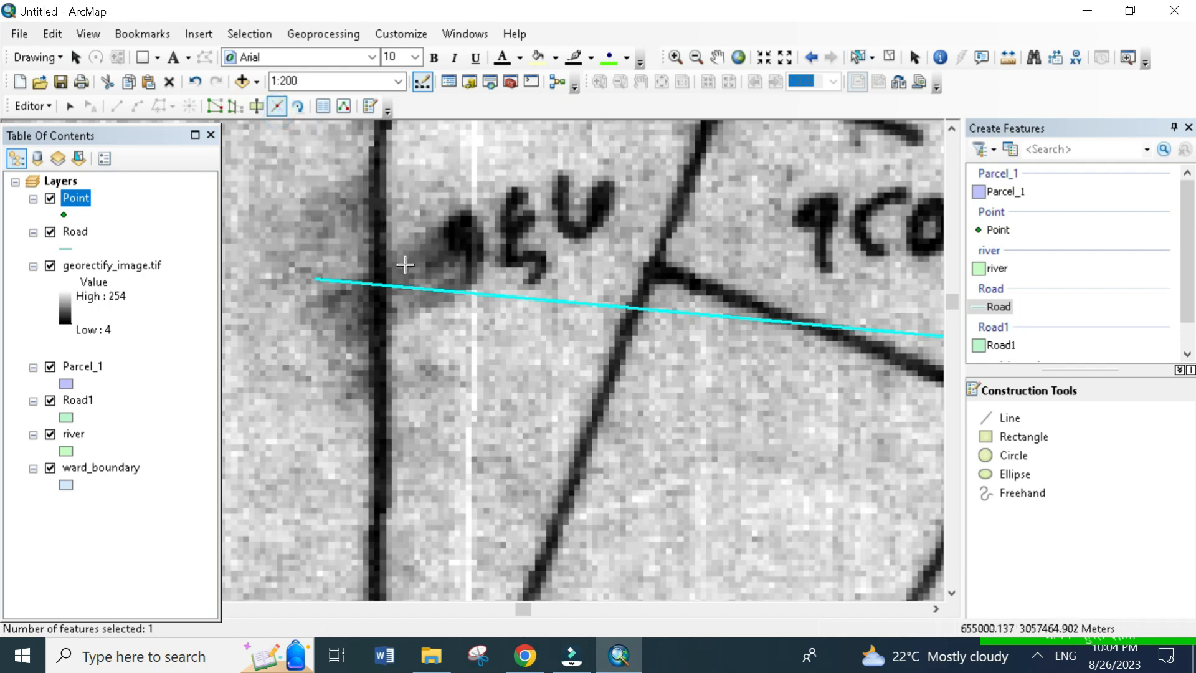
click(381, 285)
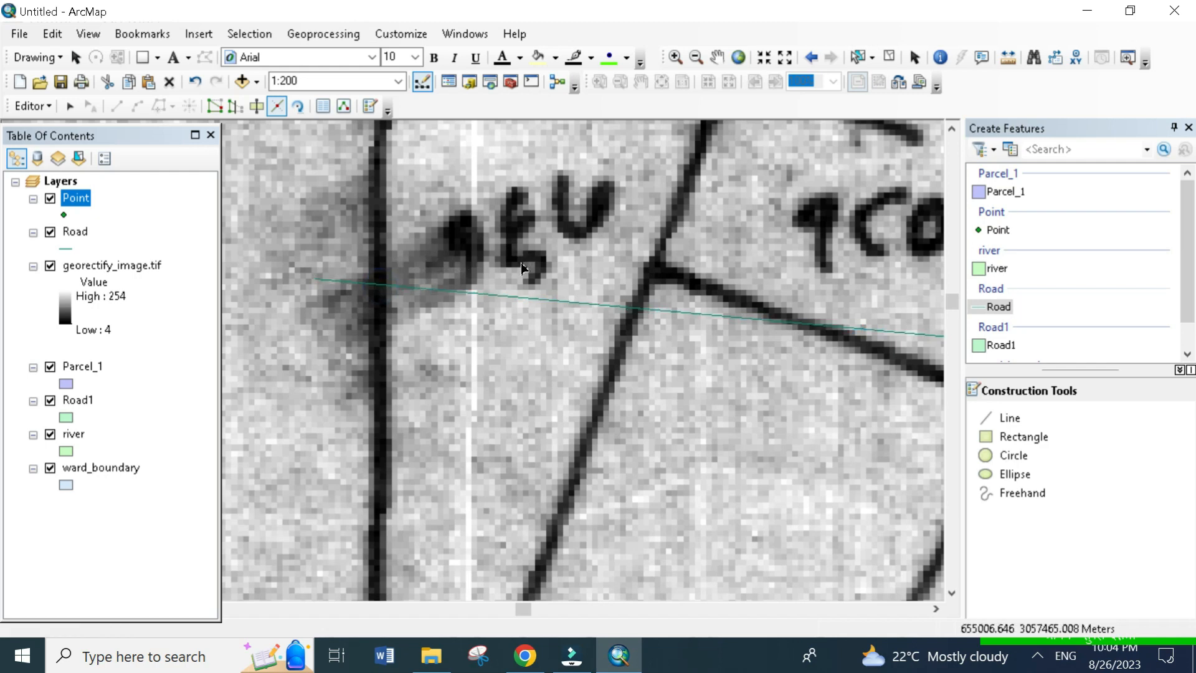
- Delete the short Road line piece outside the map's western border and select the remaining line
click(856, 59)
drag(485, 278, 499, 334)
drag(323, 249, 361, 312)
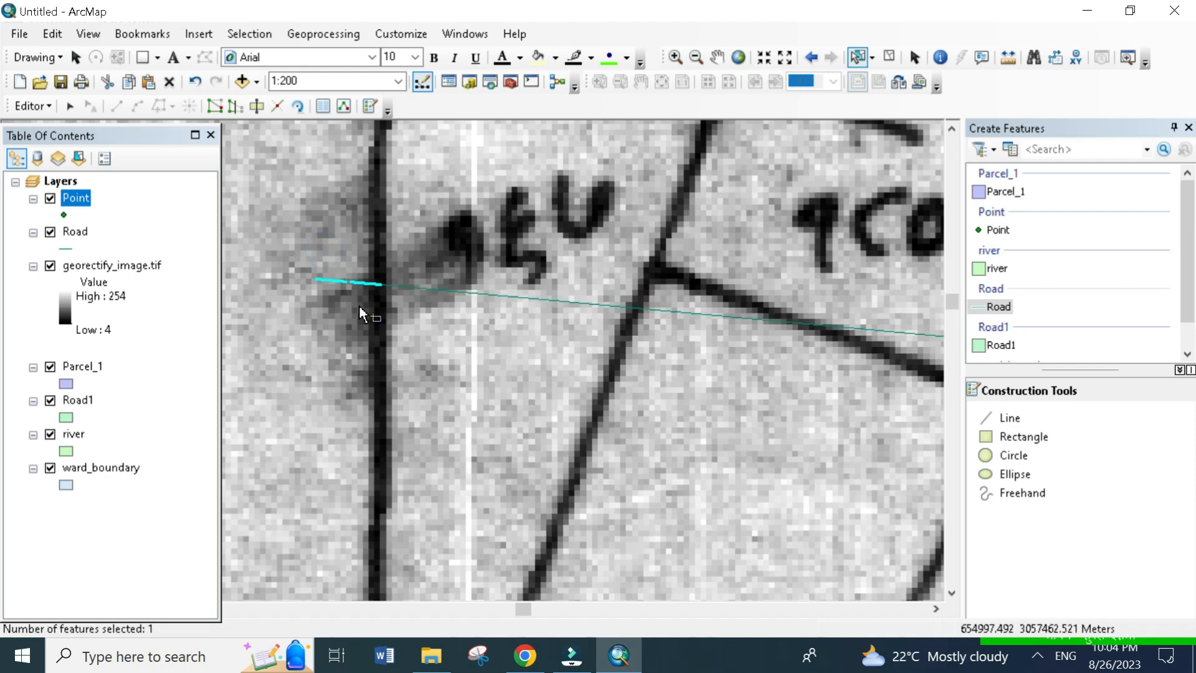
key(Delete)
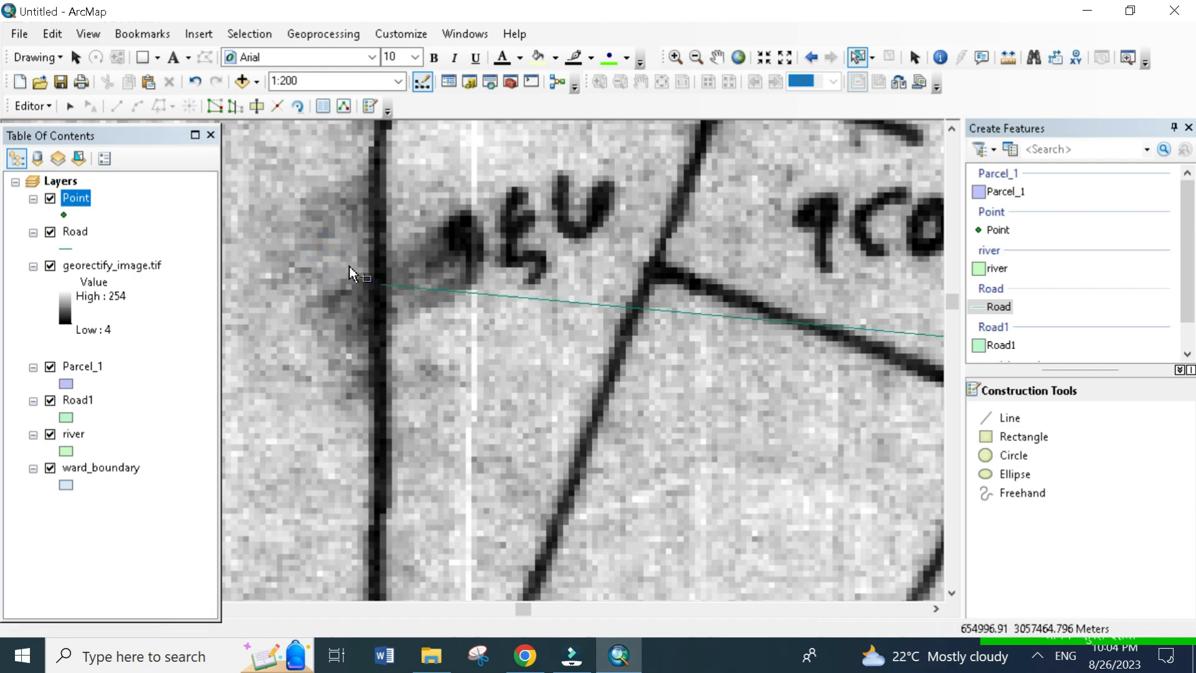
click(387, 286)
scroll(381, 288, up, 2)
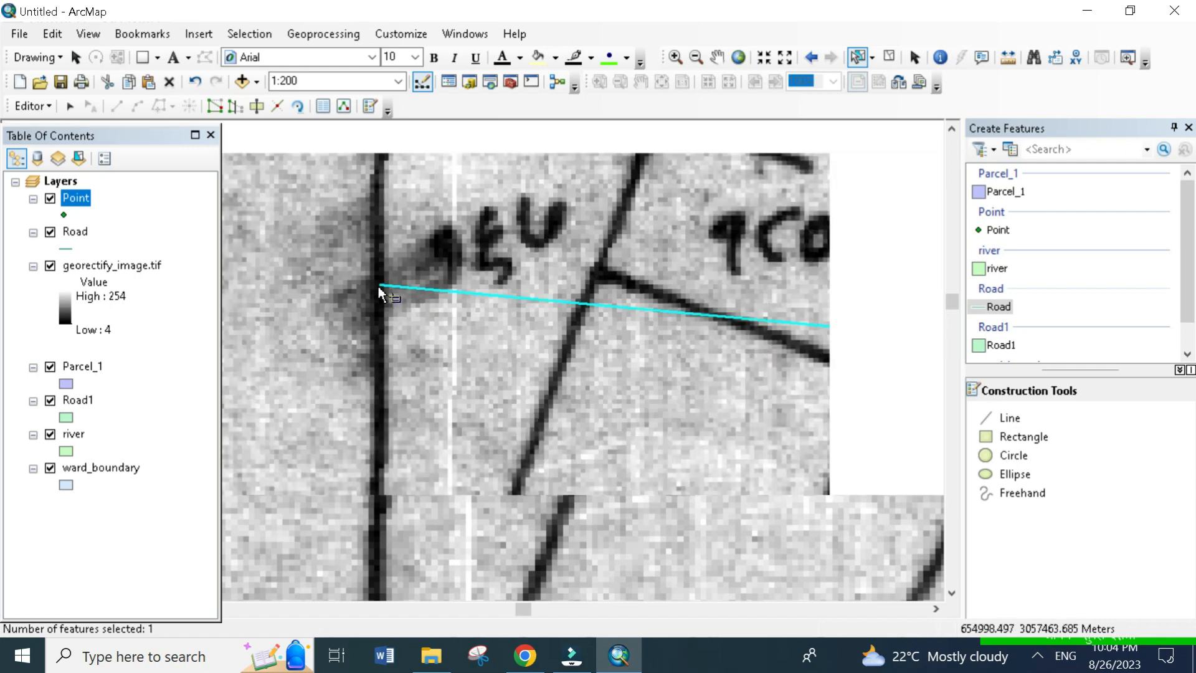
scroll(381, 288, up, 1)
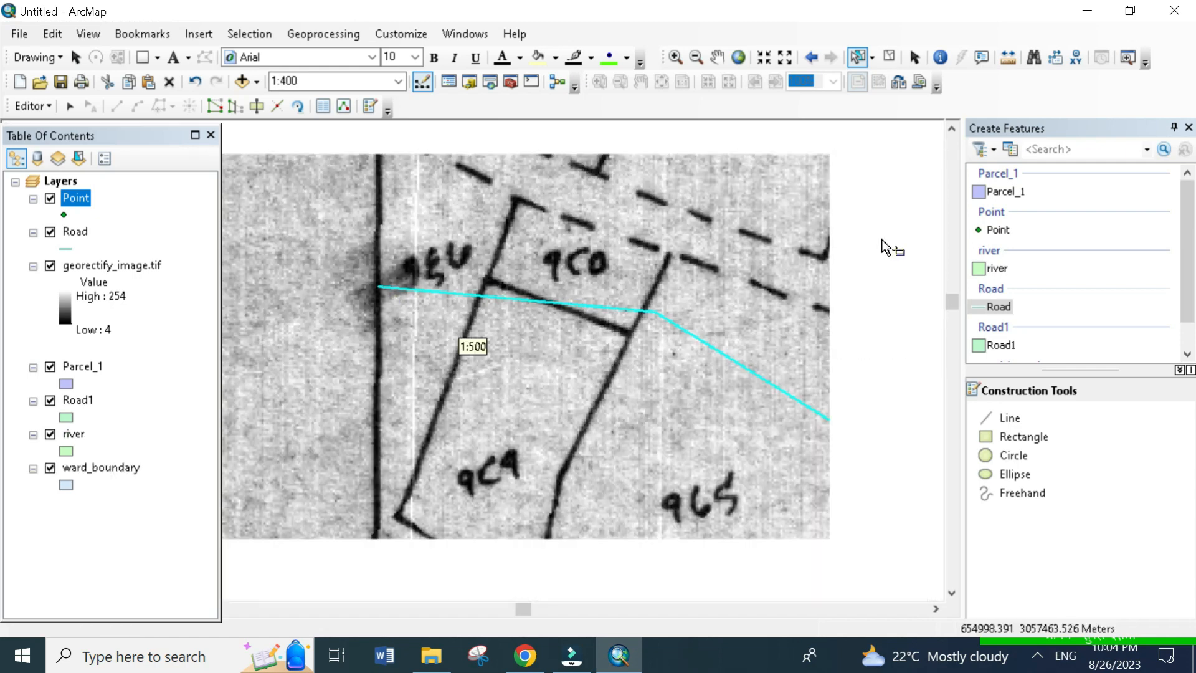
- Draw a roughly north-south Road line about 55 m long just outside the map's western border
click(995, 307)
click(344, 147)
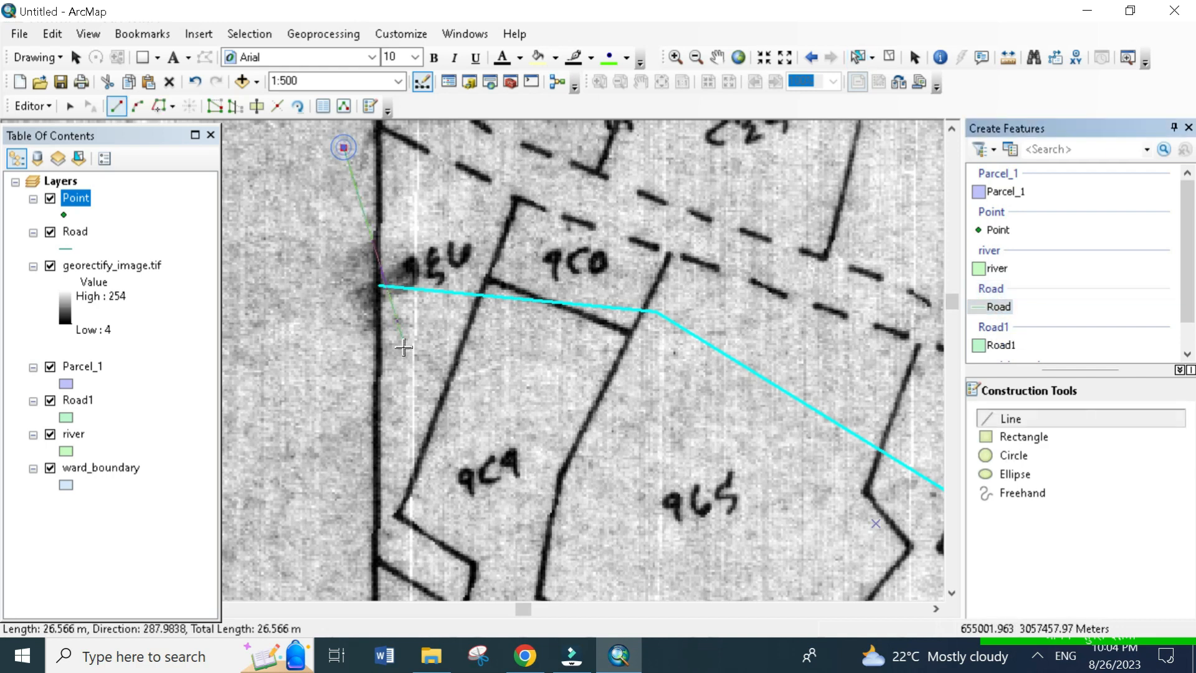
click(355, 510)
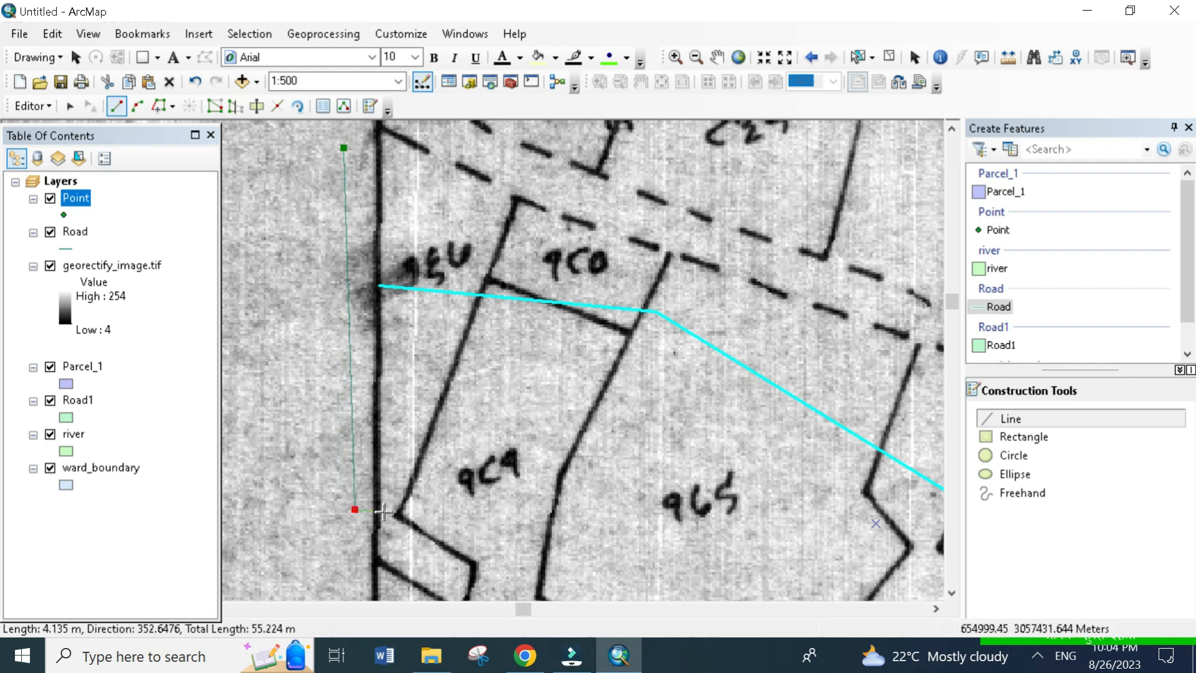
double_click(353, 553)
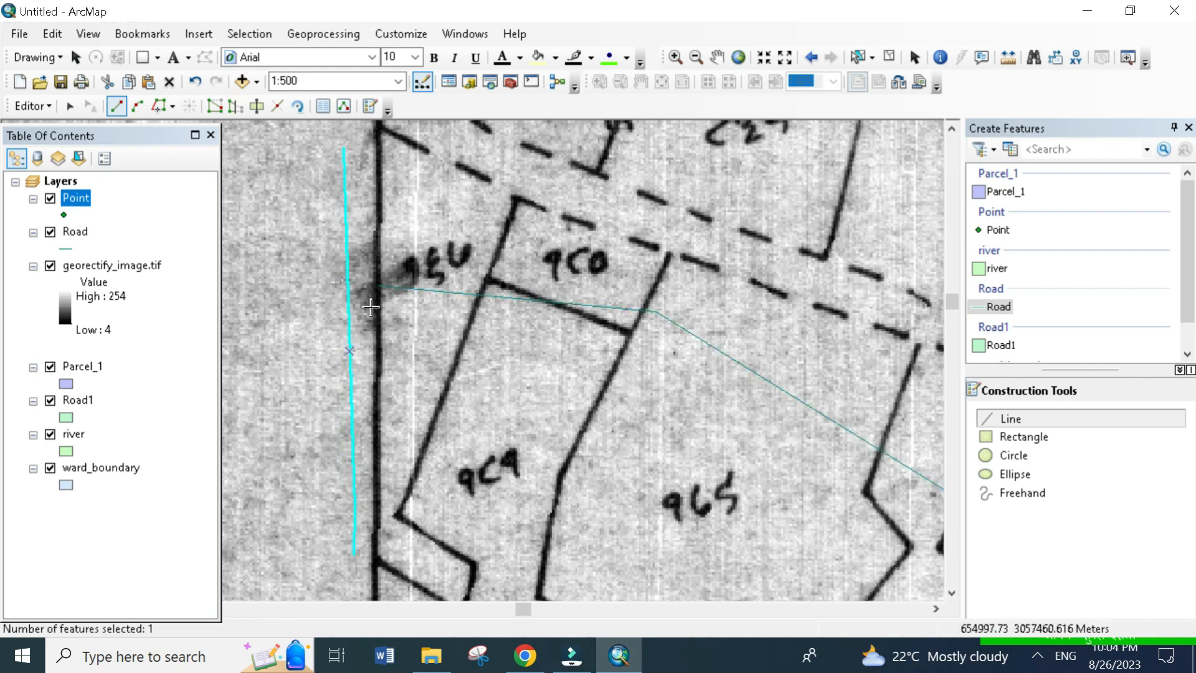
- Select both the Road line ending at the western border and the north-south Road line outside it
click(859, 57)
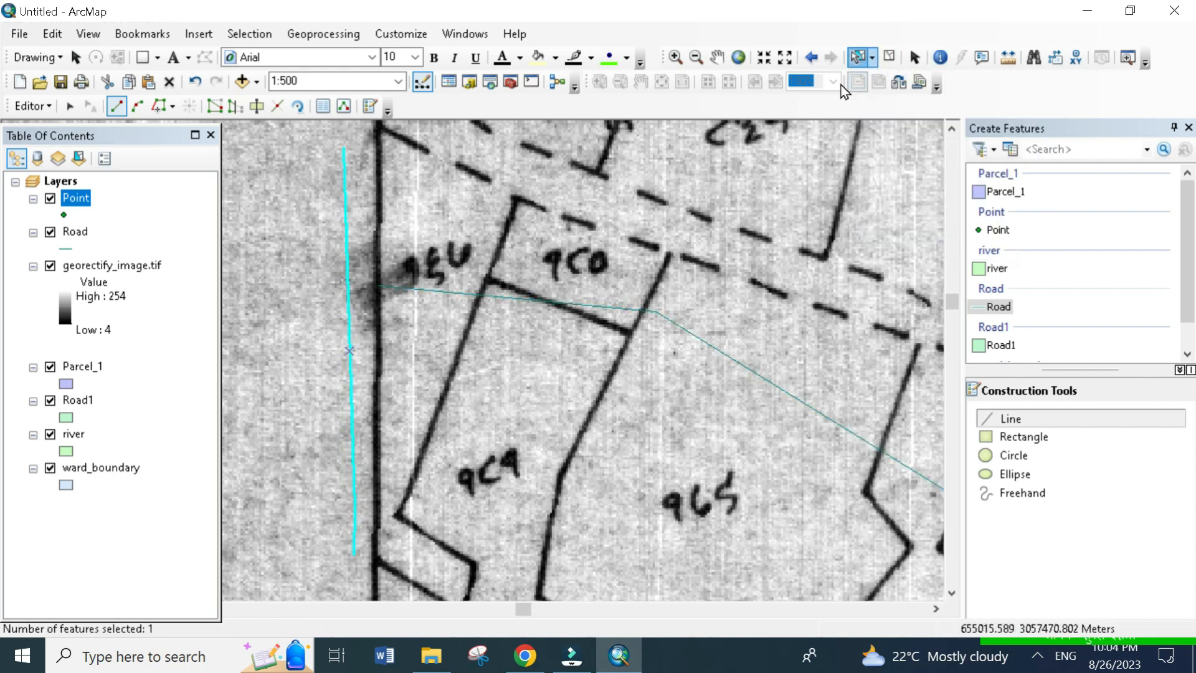
drag(417, 230, 467, 329)
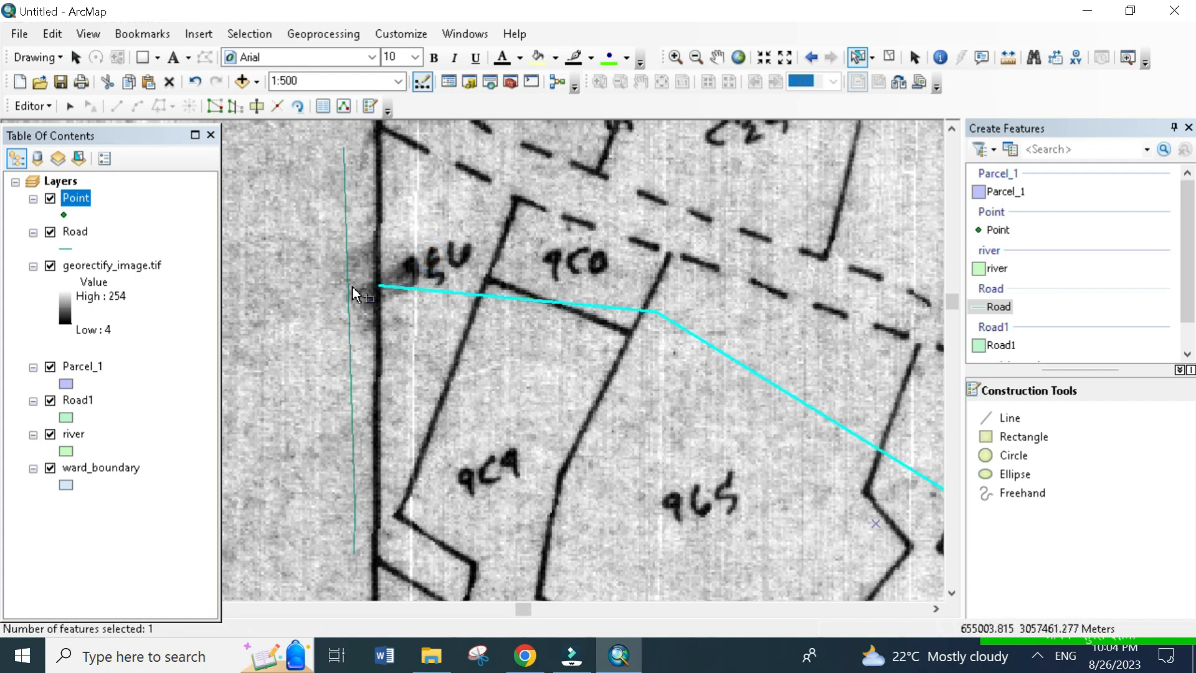
drag(279, 236, 383, 294)
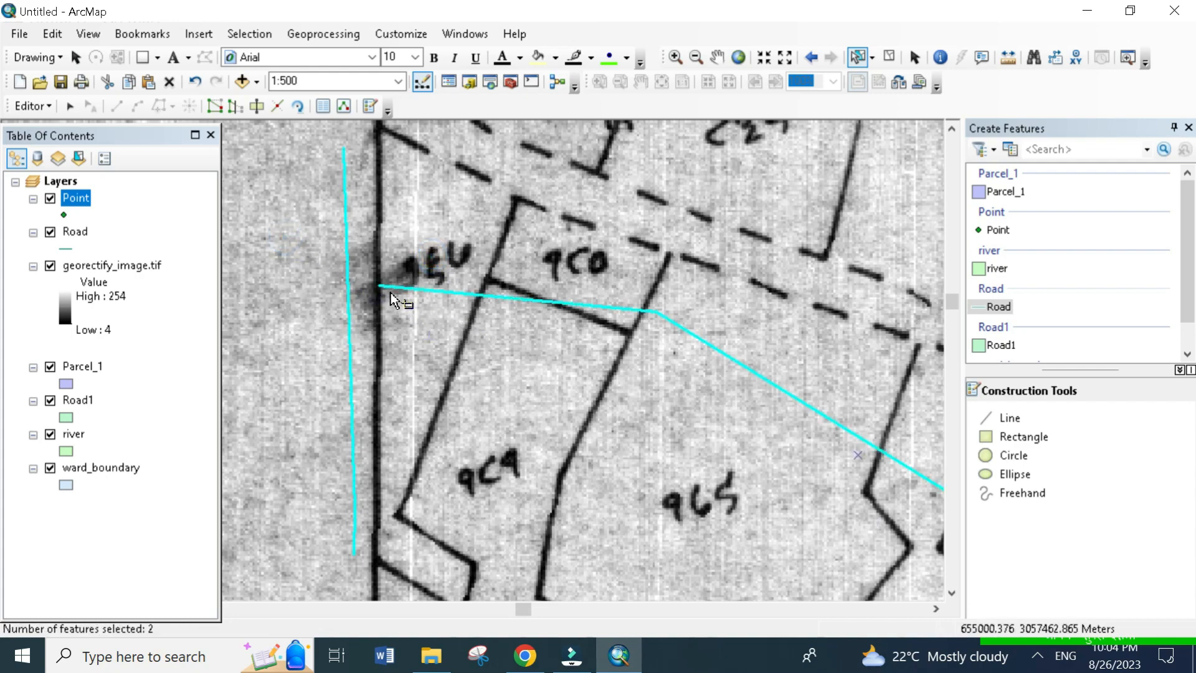
scroll(390, 293, up, 3)
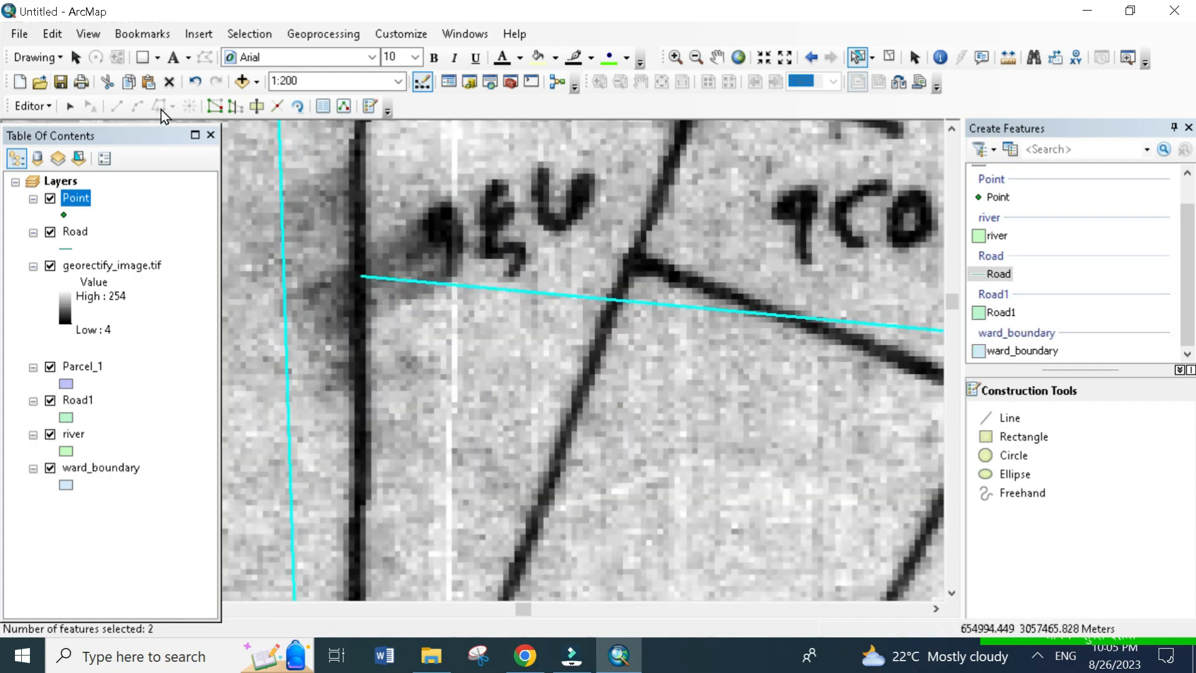
- Show the Advanced Editing toolbar and dock it beside the Editor toolbar
click(379, 129)
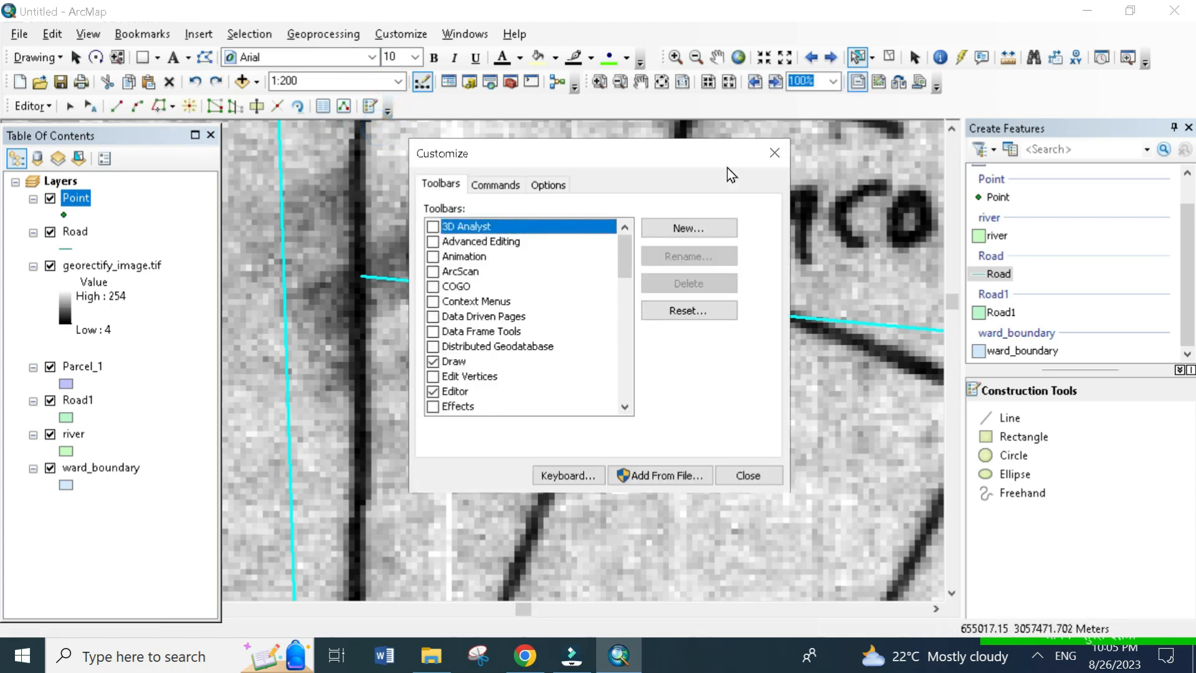
click(433, 242)
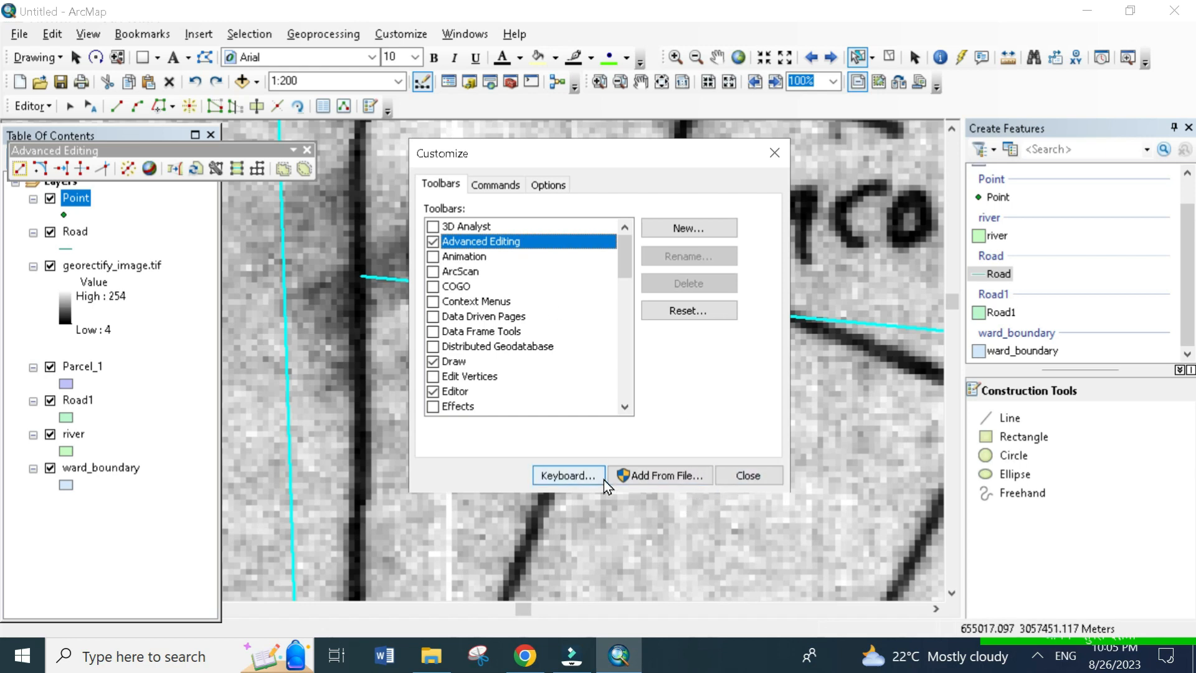
click(767, 466)
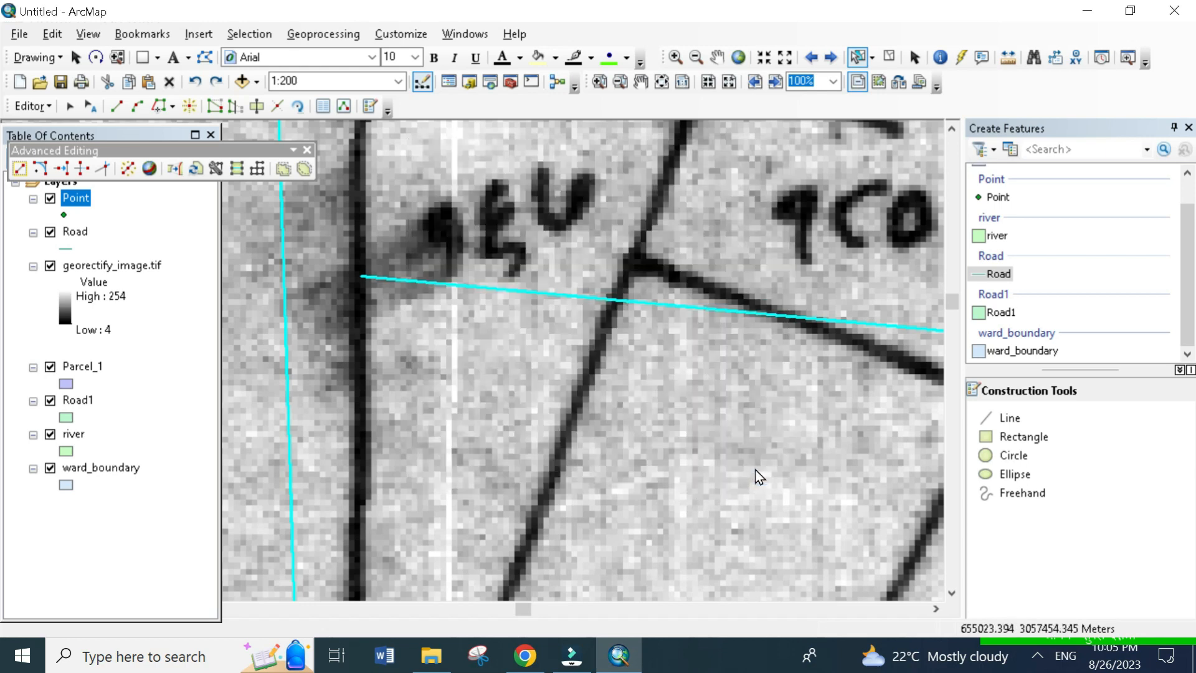
drag(135, 150, 513, 108)
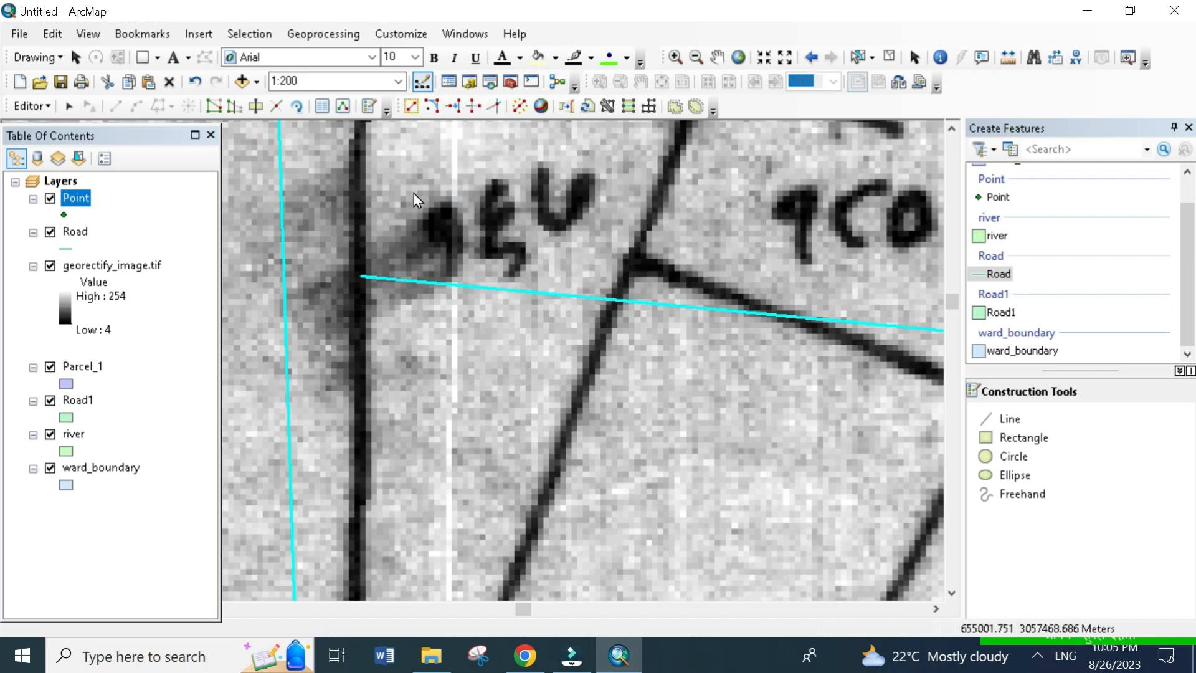
- Extend the western end of the long Road line to meet the north-south Road line with the Extend tool
click(451, 107)
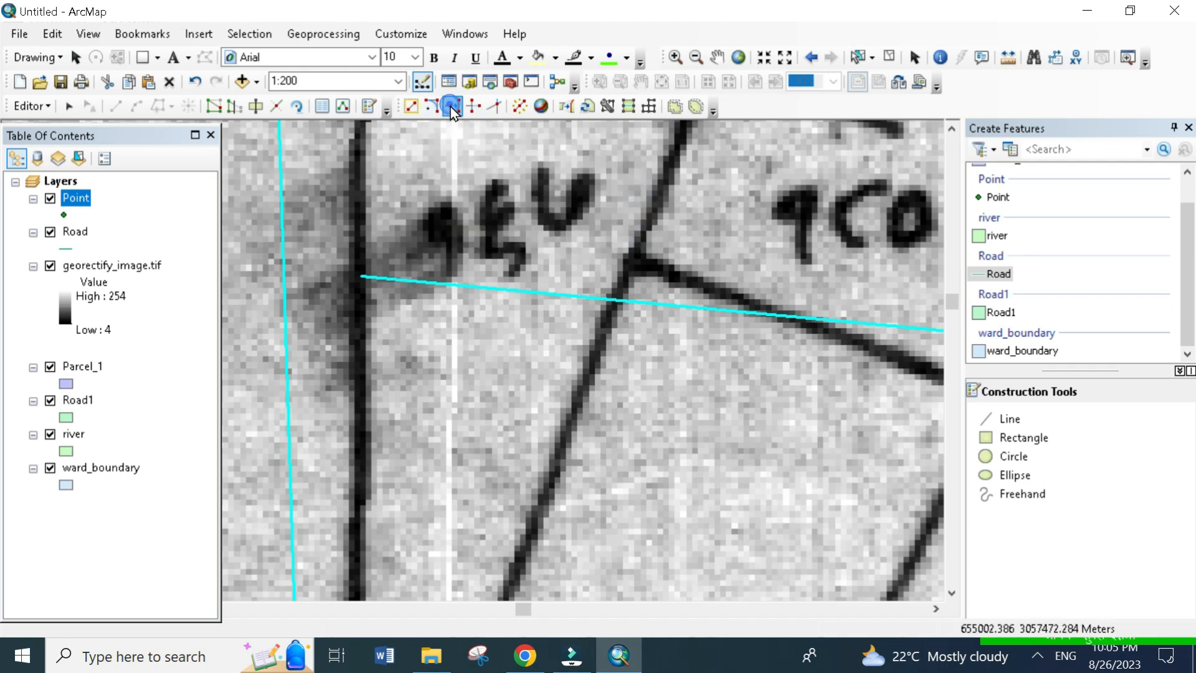
click(361, 276)
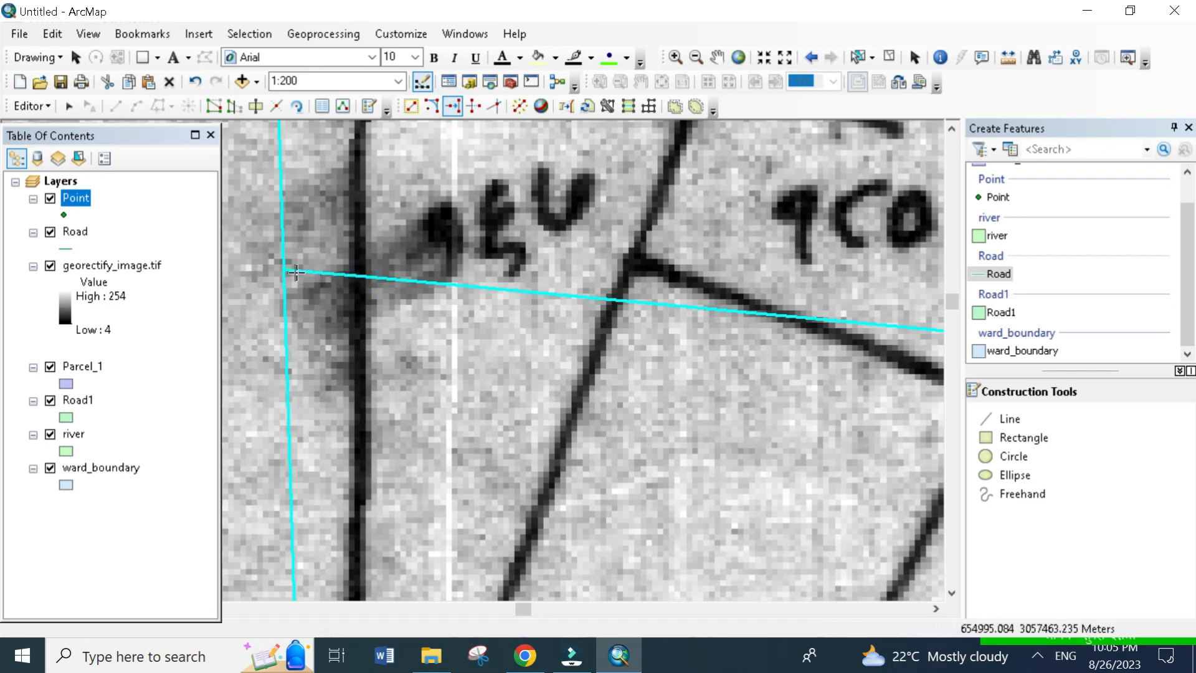
scroll(292, 272, down, 5)
scroll(289, 269, up, 3)
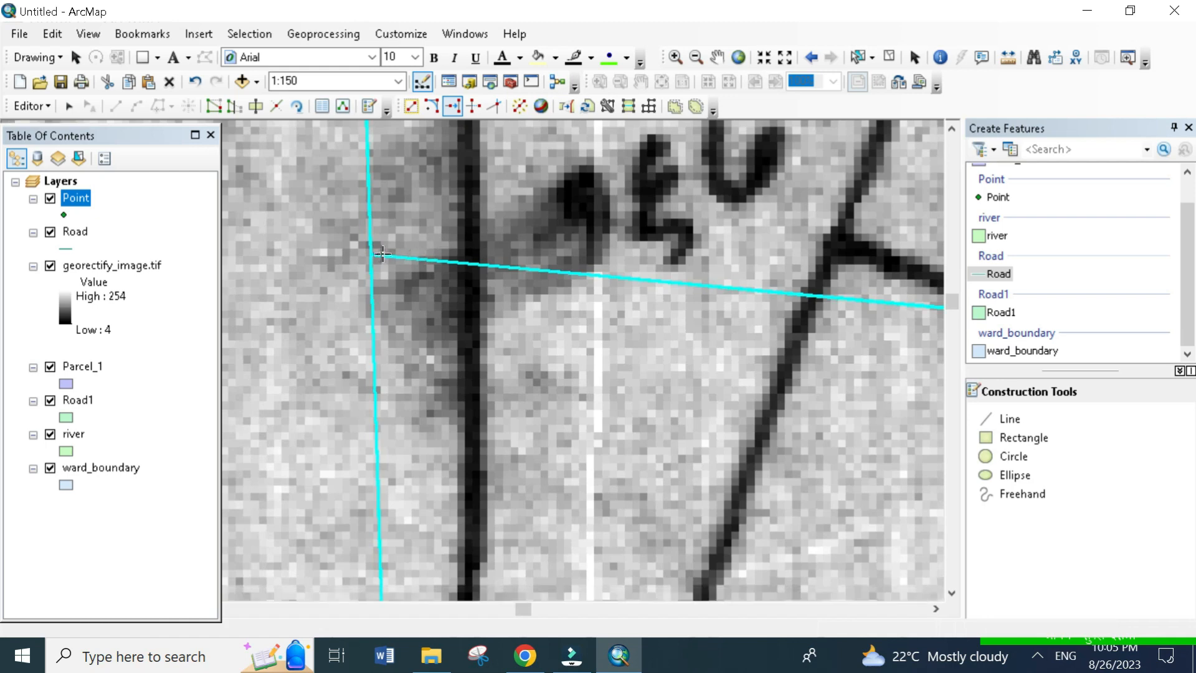
drag(464, 291, 434, 249)
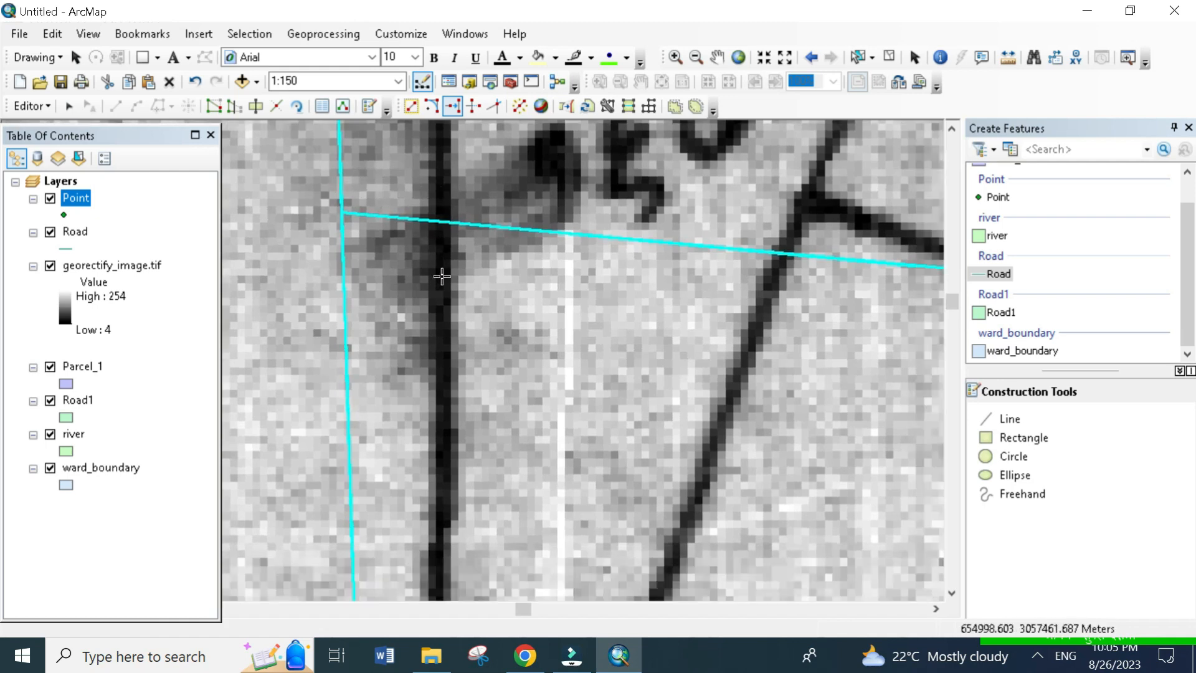
- Fillet the corner between the long Road line and the southern part of the north-south line, using the Road template
click(453, 107)
click(439, 113)
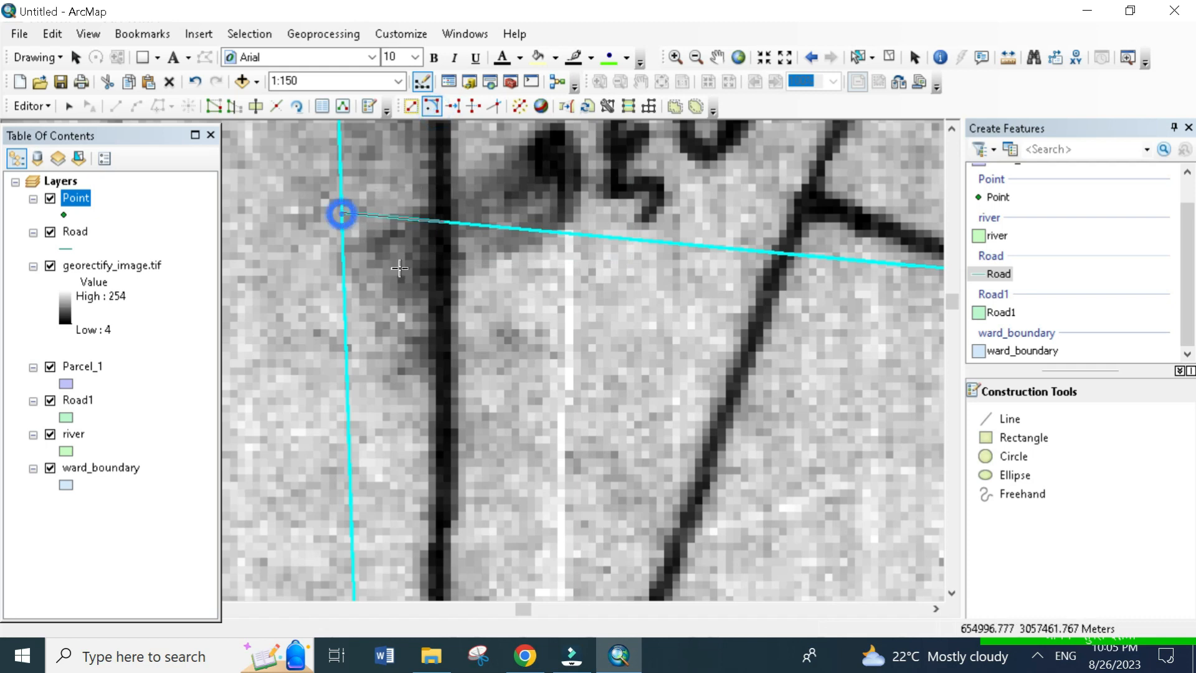
click(344, 290)
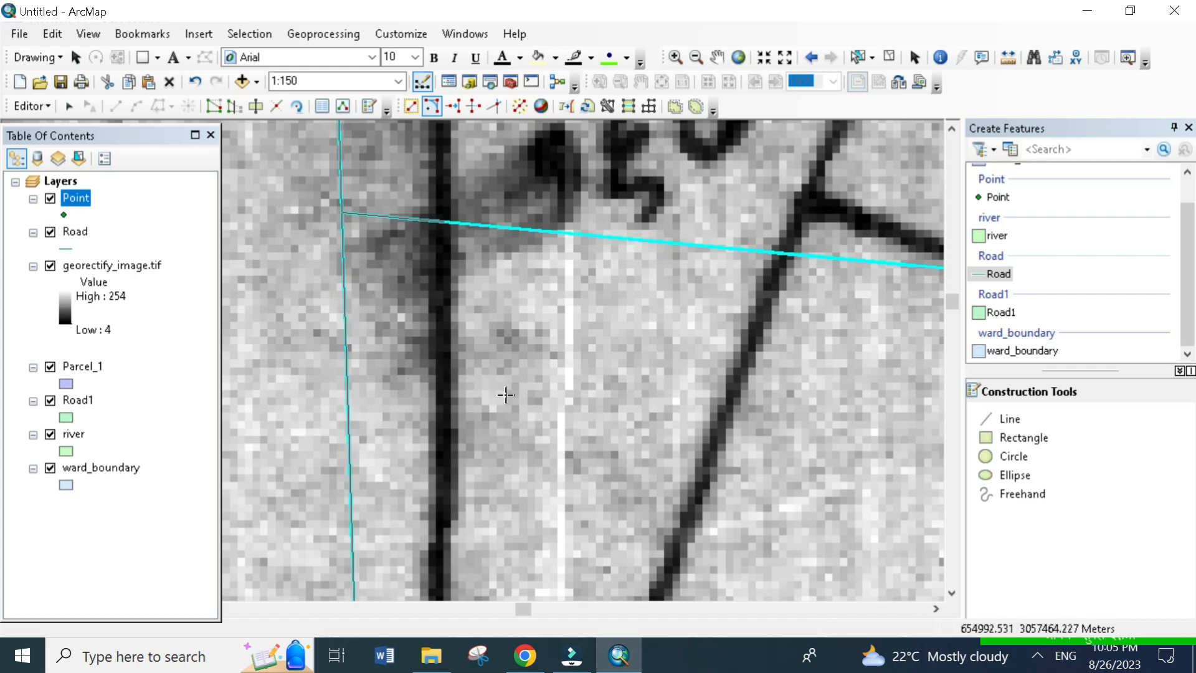
click(530, 411)
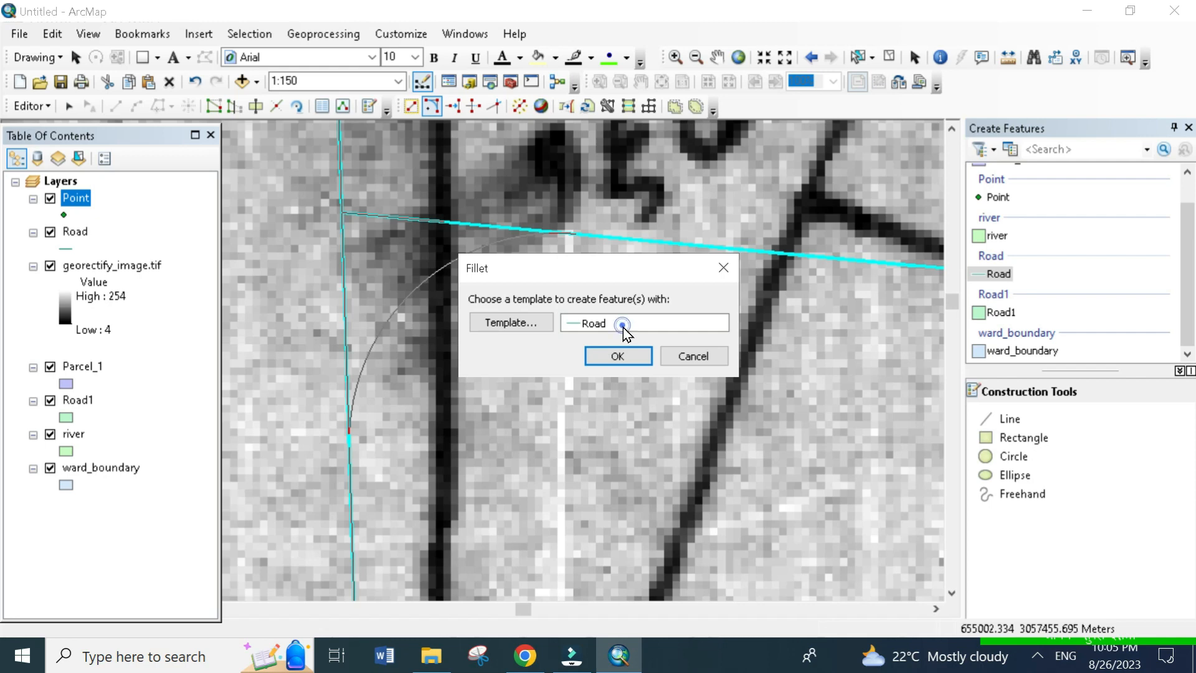
click(629, 357)
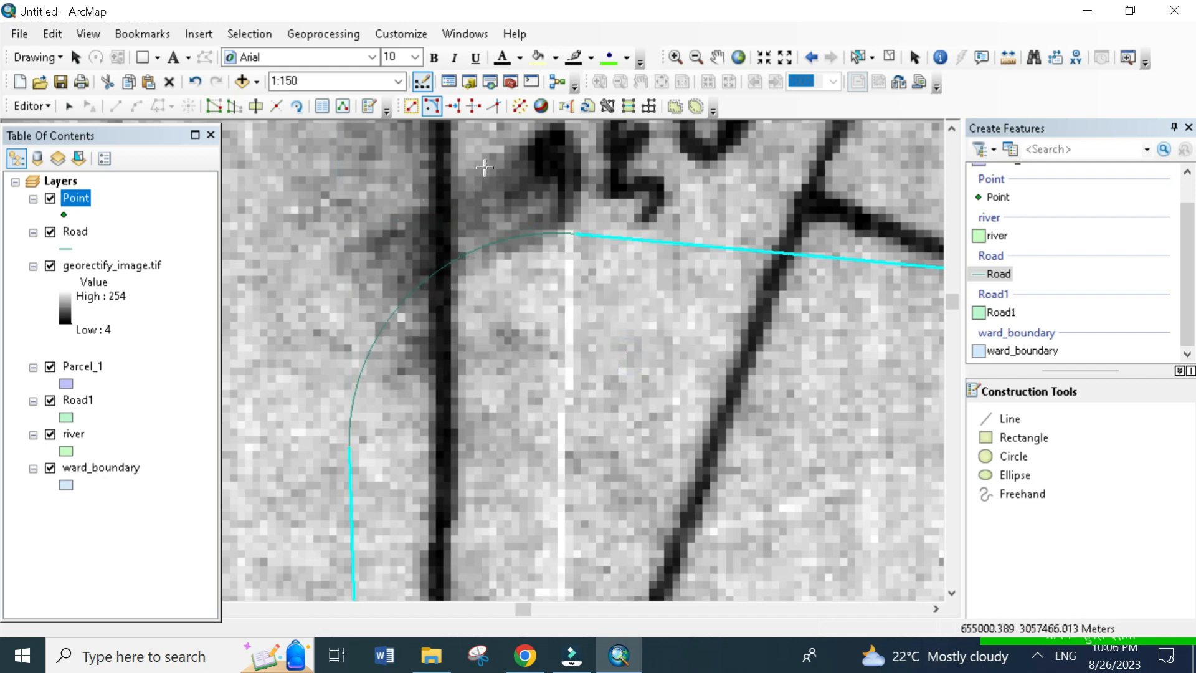
- Select the fillet arc joining the two Road lines and delete it
click(473, 107)
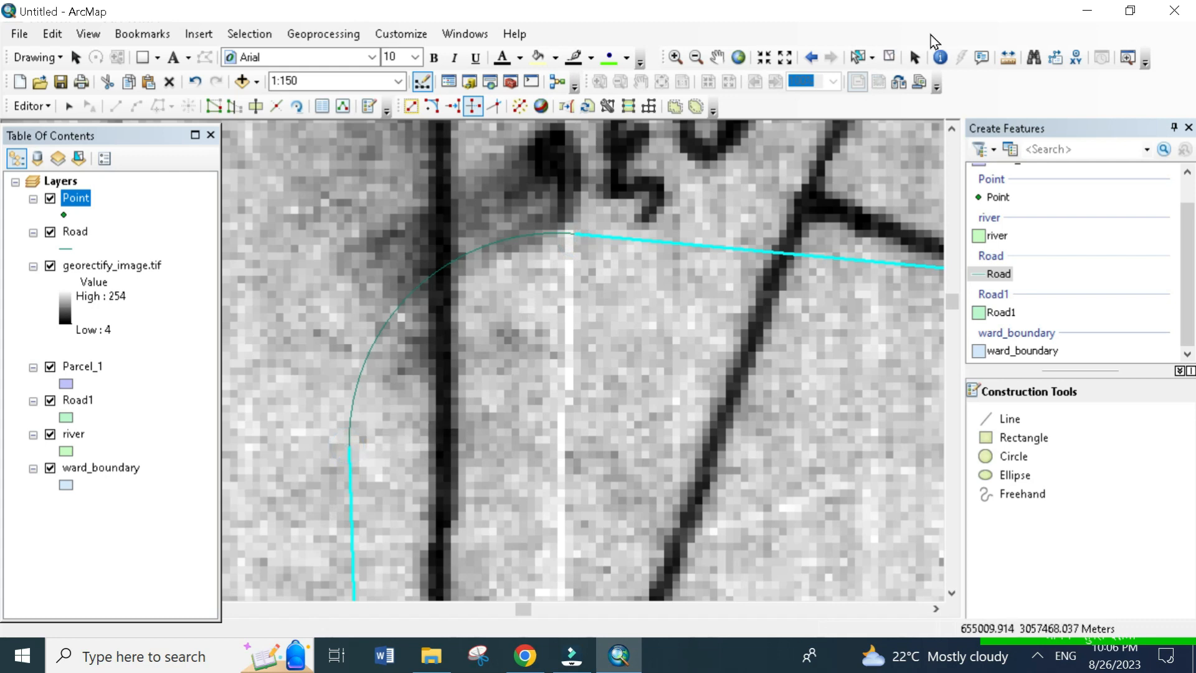
click(858, 57)
click(375, 293)
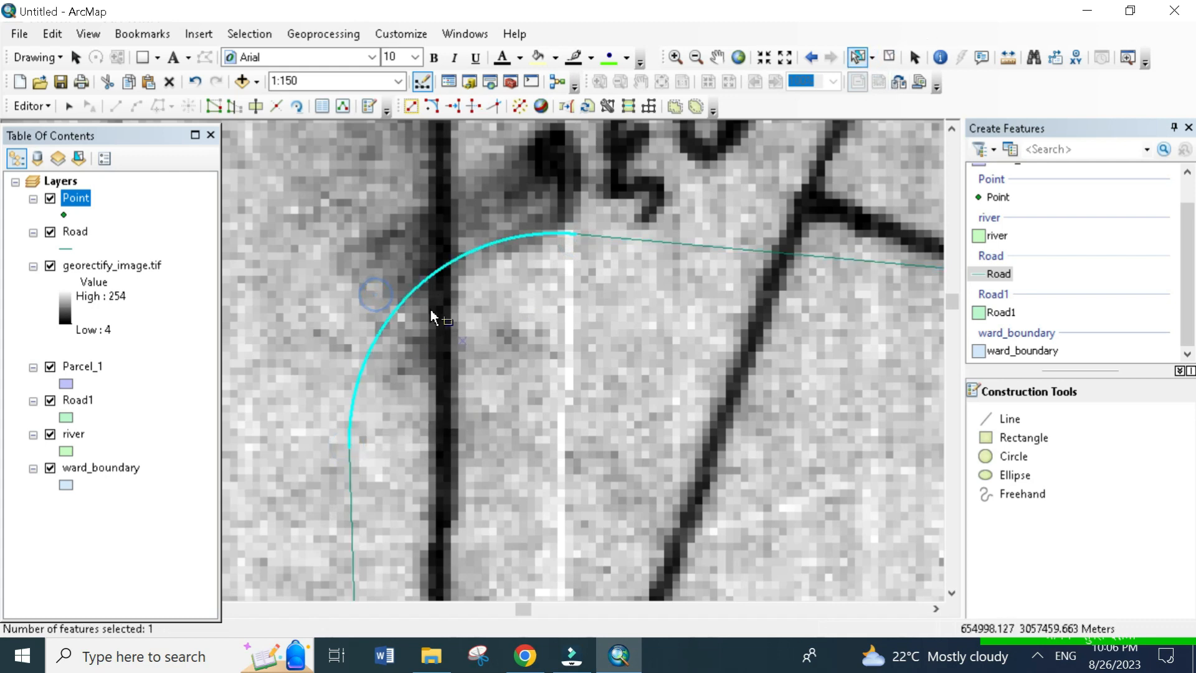
key(Delete)
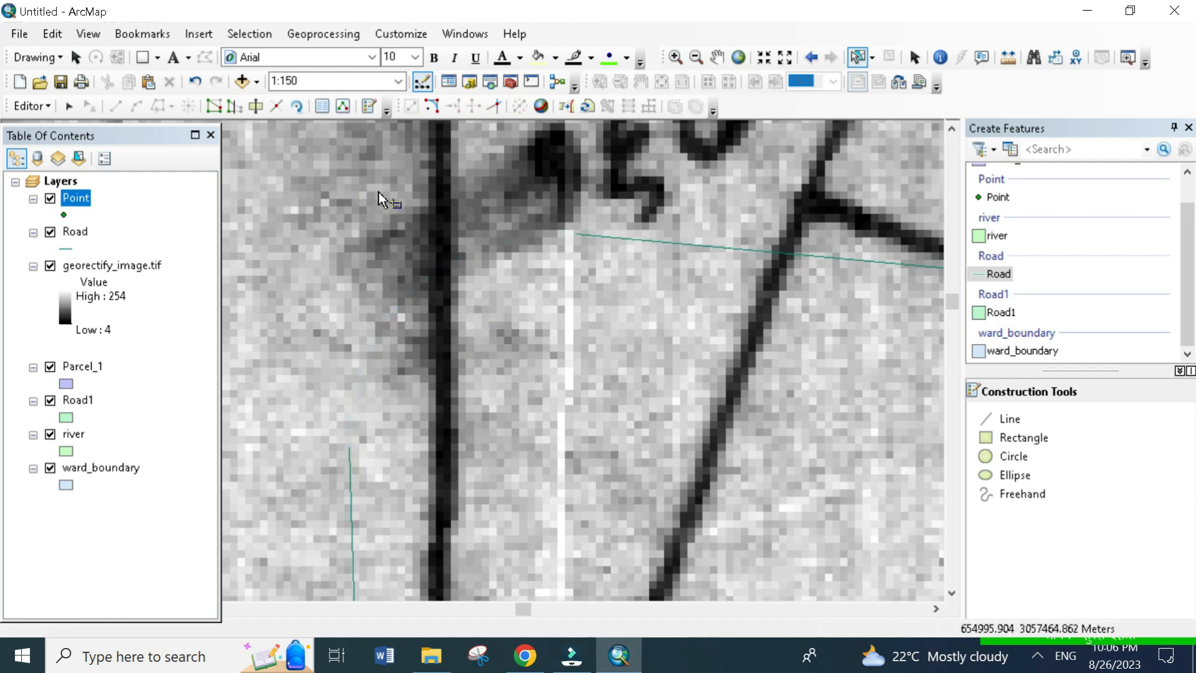
- Use the Line Intersection tool on the two separated Road lines to project them to their common corner
click(494, 107)
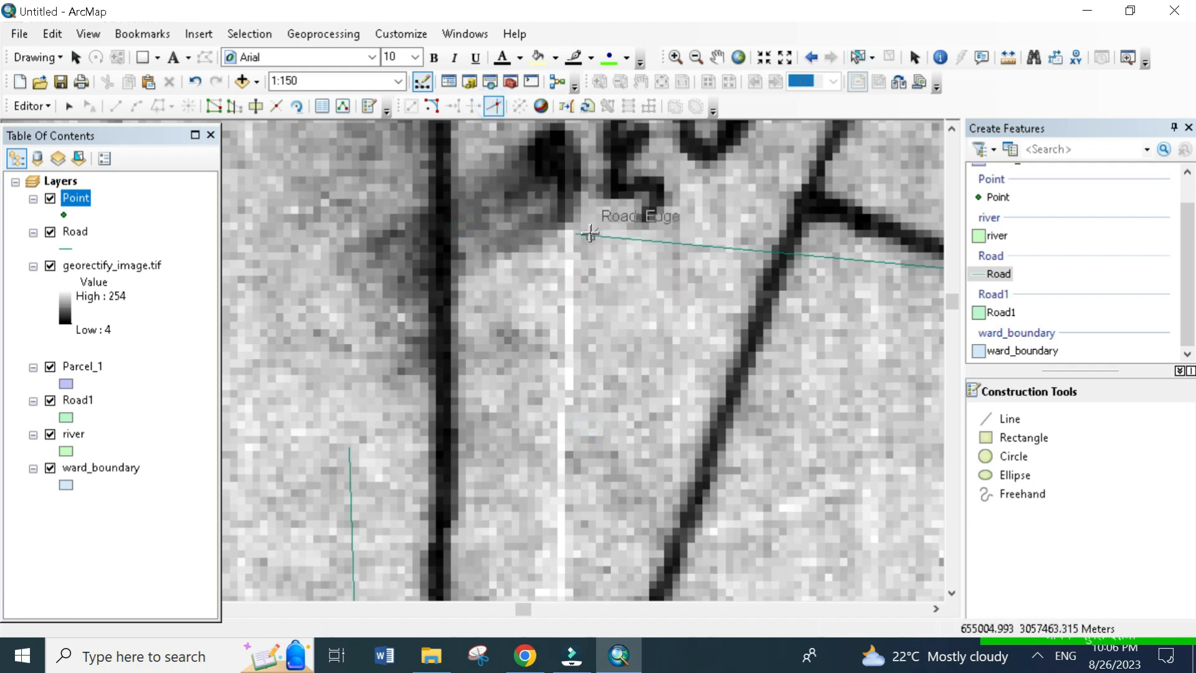
click(564, 247)
click(347, 444)
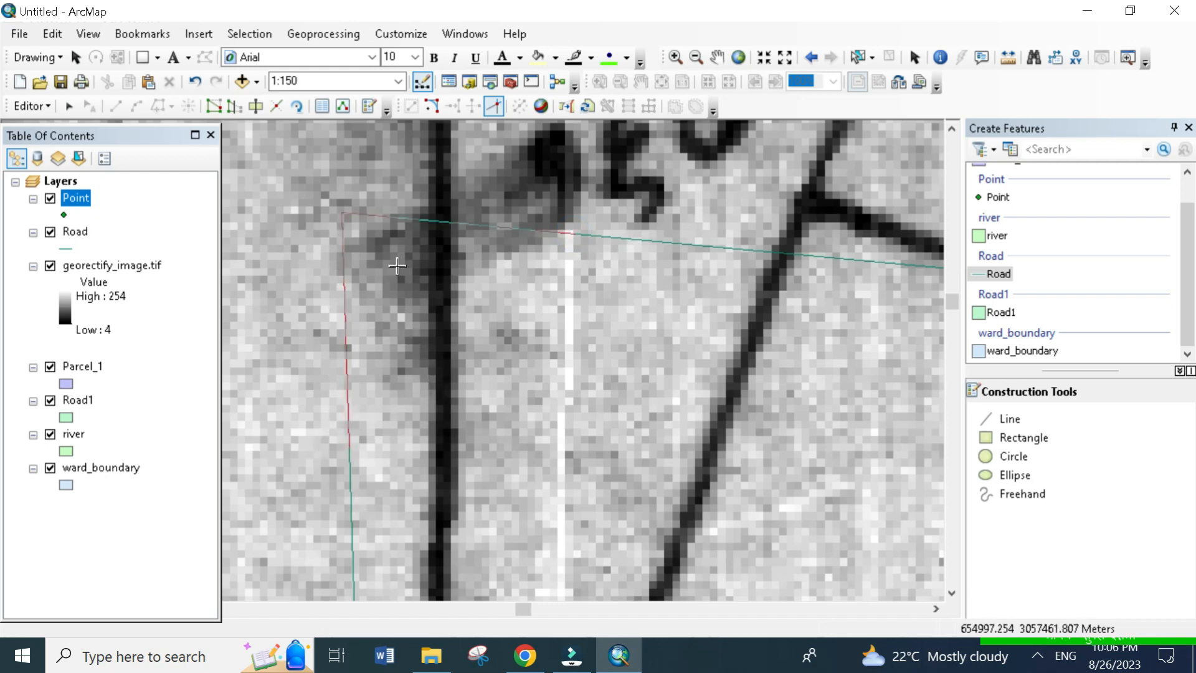
scroll(353, 238, up, 1)
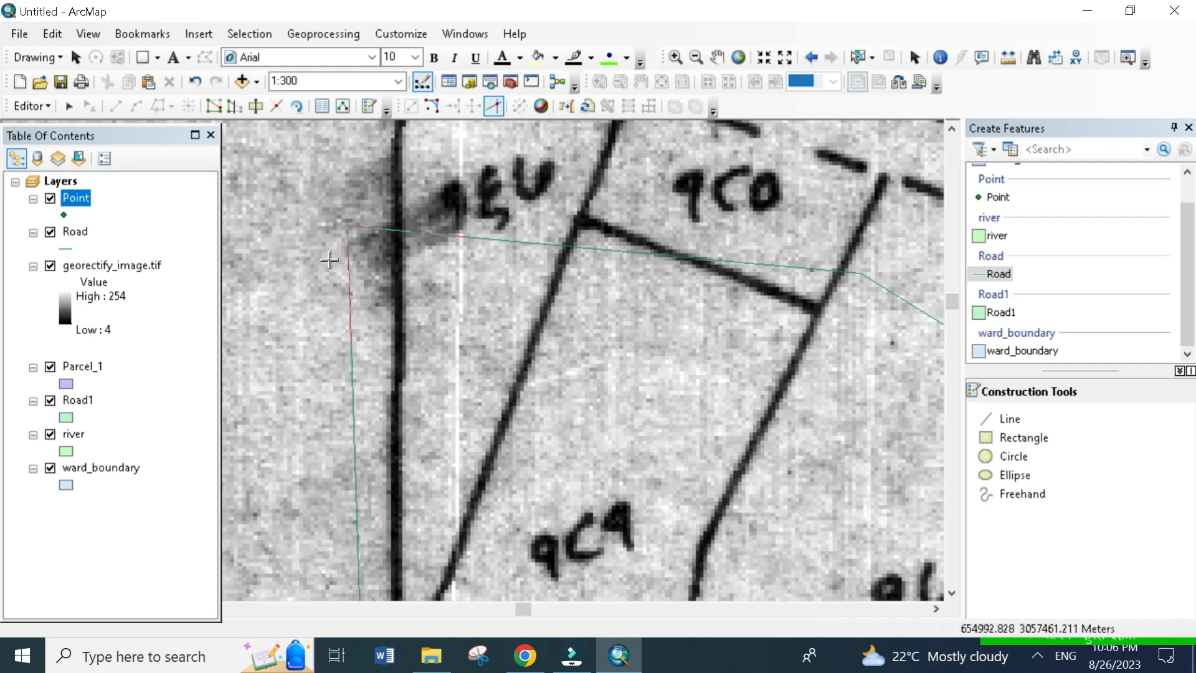
- Start a Parcel_1 polygon with its first vertex at the northwestern corner of the map frame
scroll(329, 261, up, 1)
scroll(392, 200, up, 3)
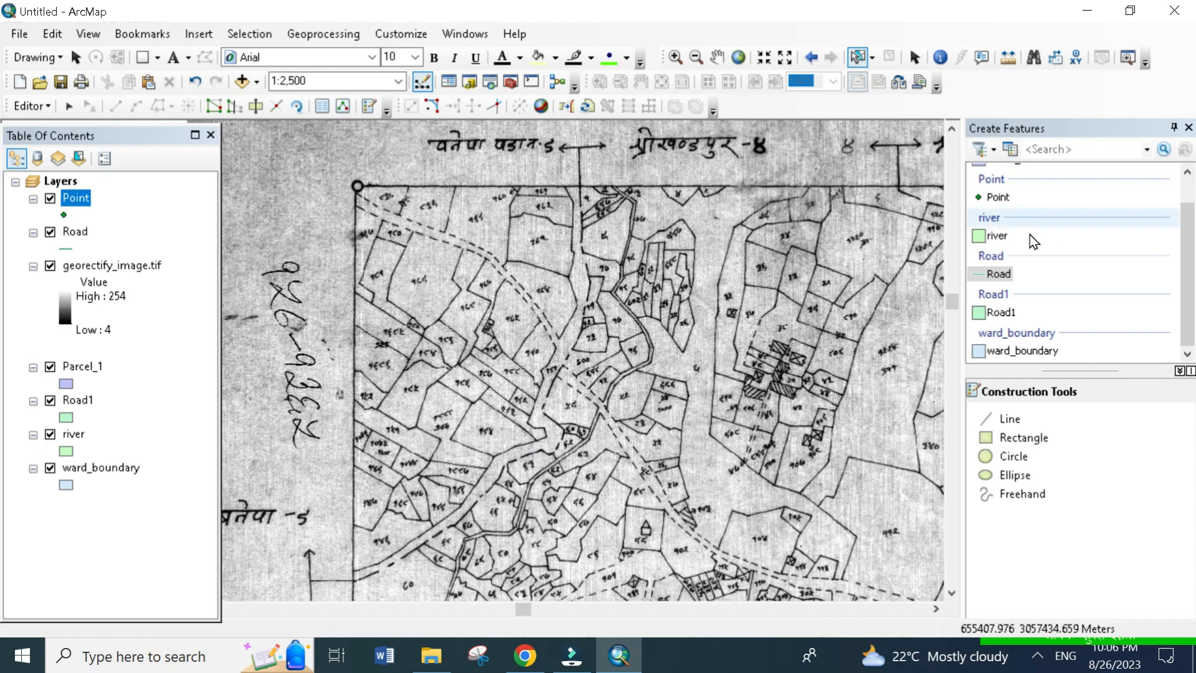
scroll(1022, 299, up, 2)
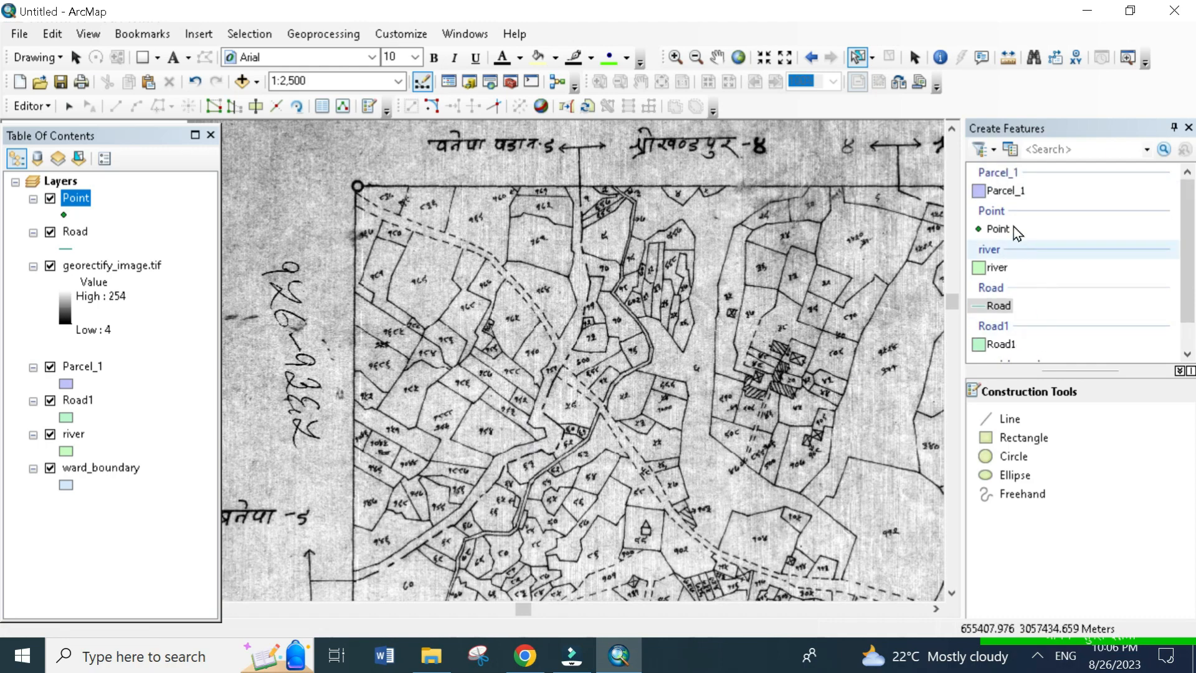
click(1004, 190)
scroll(506, 253, down, 5)
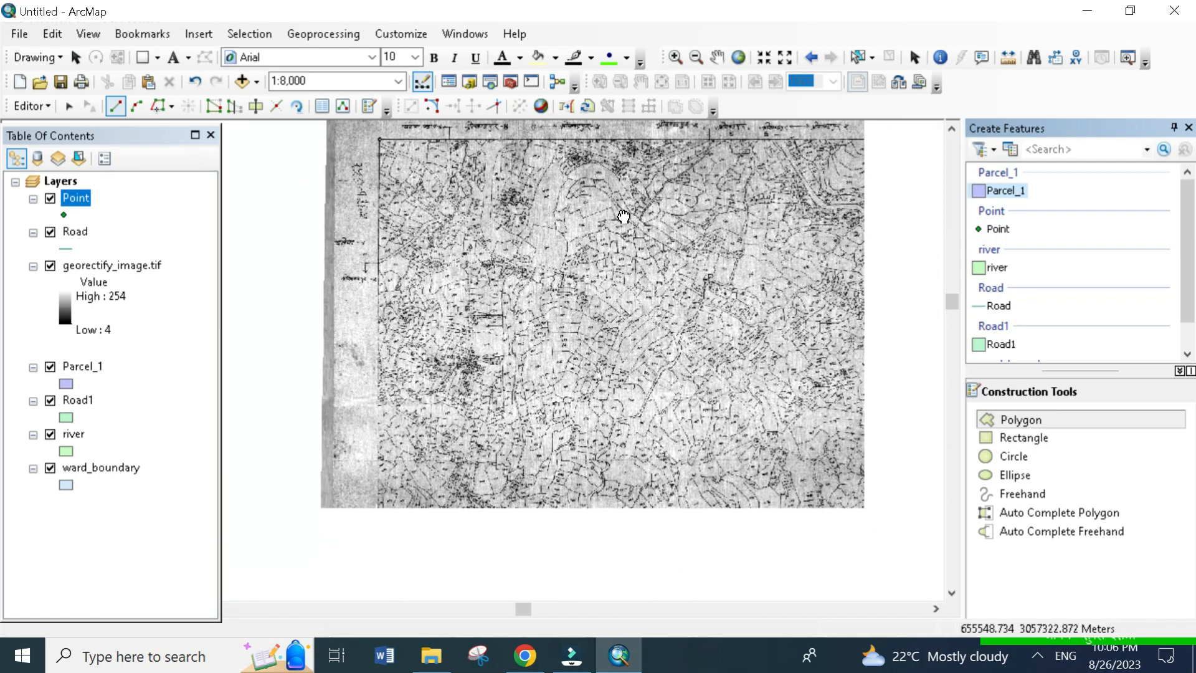
scroll(478, 540, down, 4)
scroll(553, 229, up, 9)
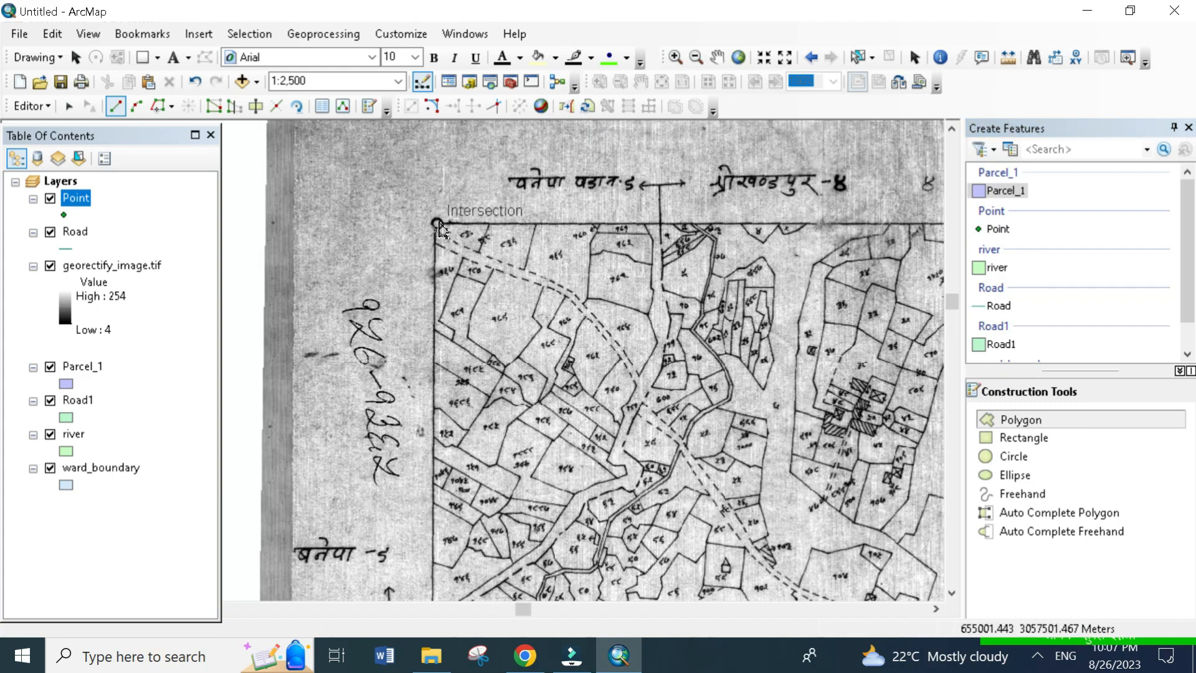
click(438, 223)
- Place the polygon's second vertex at the northeastern corner of the map frame, about 1253 m from the first
drag(713, 216, 486, 268)
drag(892, 256, 593, 236)
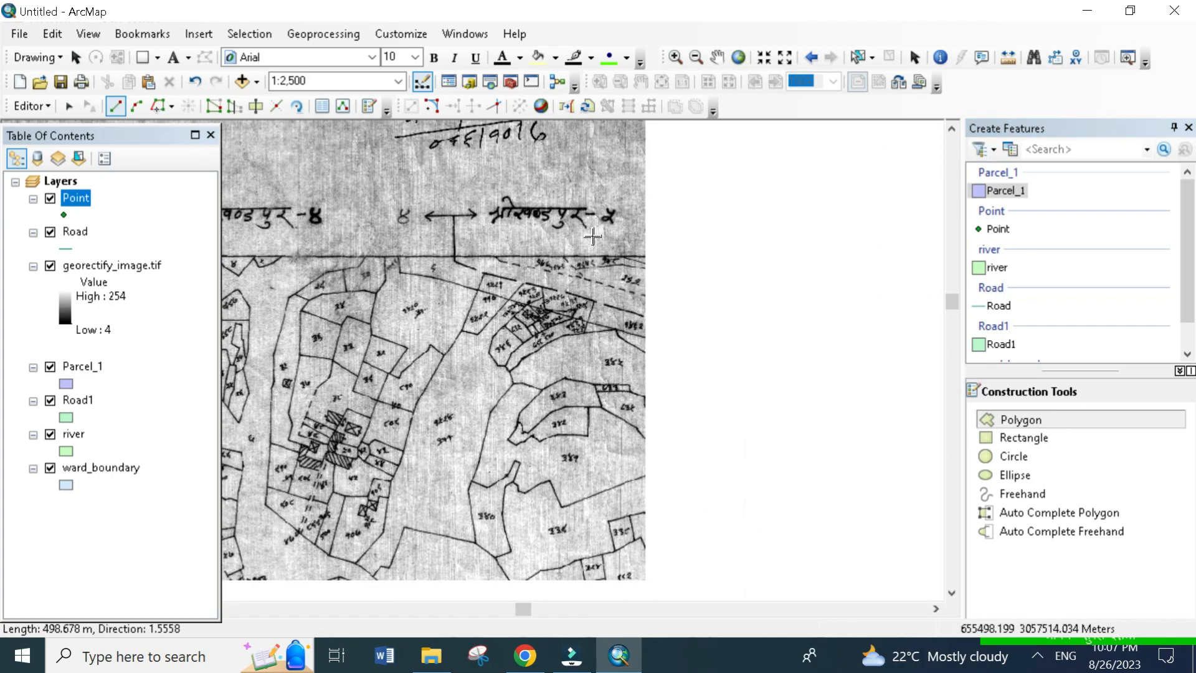
drag(791, 258, 524, 261)
drag(922, 258, 600, 250)
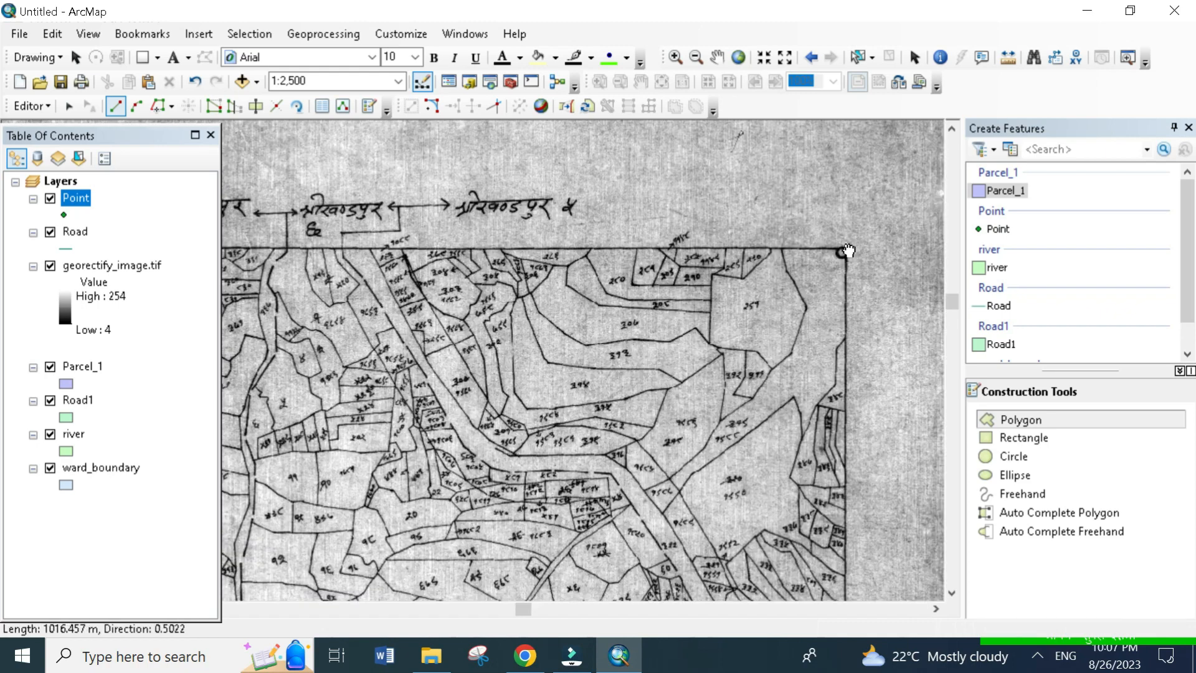
drag(849, 251, 773, 251)
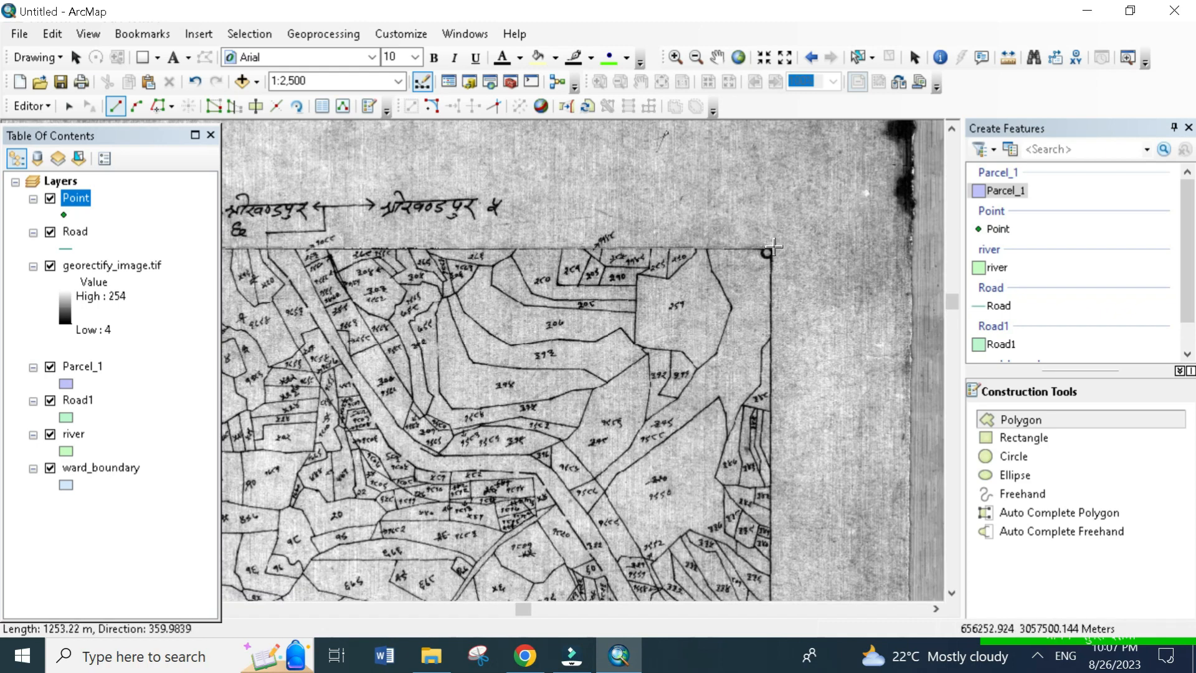
click(770, 249)
- Place the Parcel_1 polygon's third vertex at the southeastern corner of the map frame
drag(825, 536, 815, 278)
drag(797, 560, 802, 193)
drag(820, 287, 812, 127)
drag(874, 558, 780, 140)
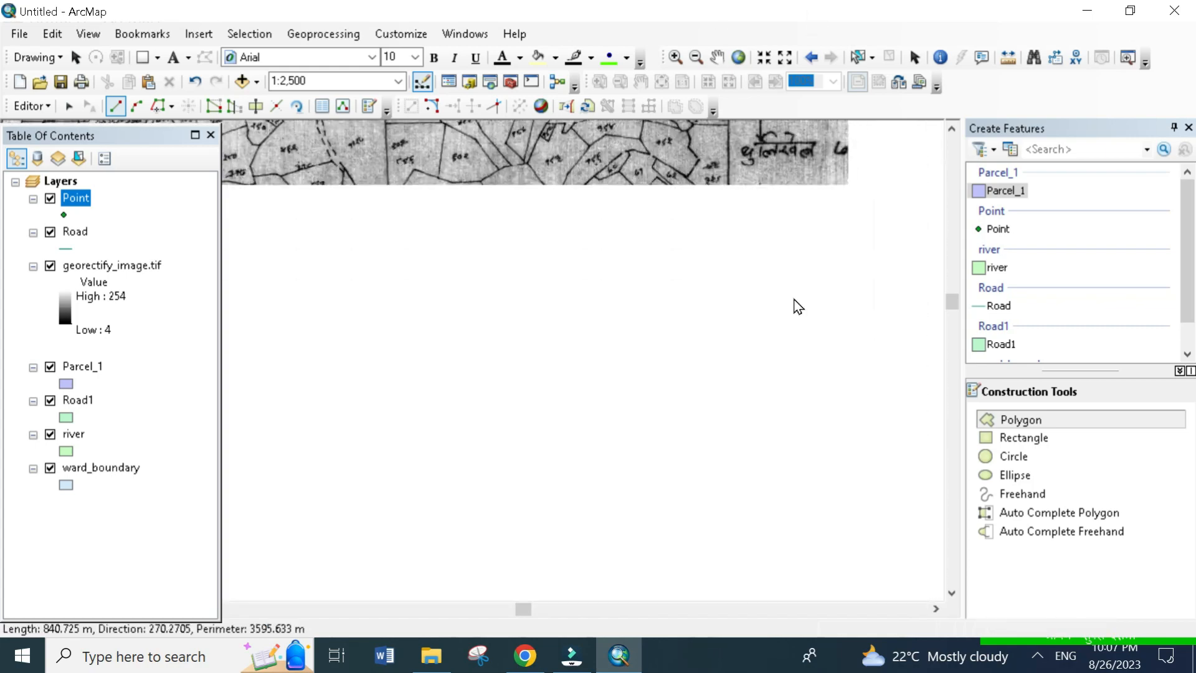
scroll(774, 347, up, 1)
drag(797, 585, 851, 292)
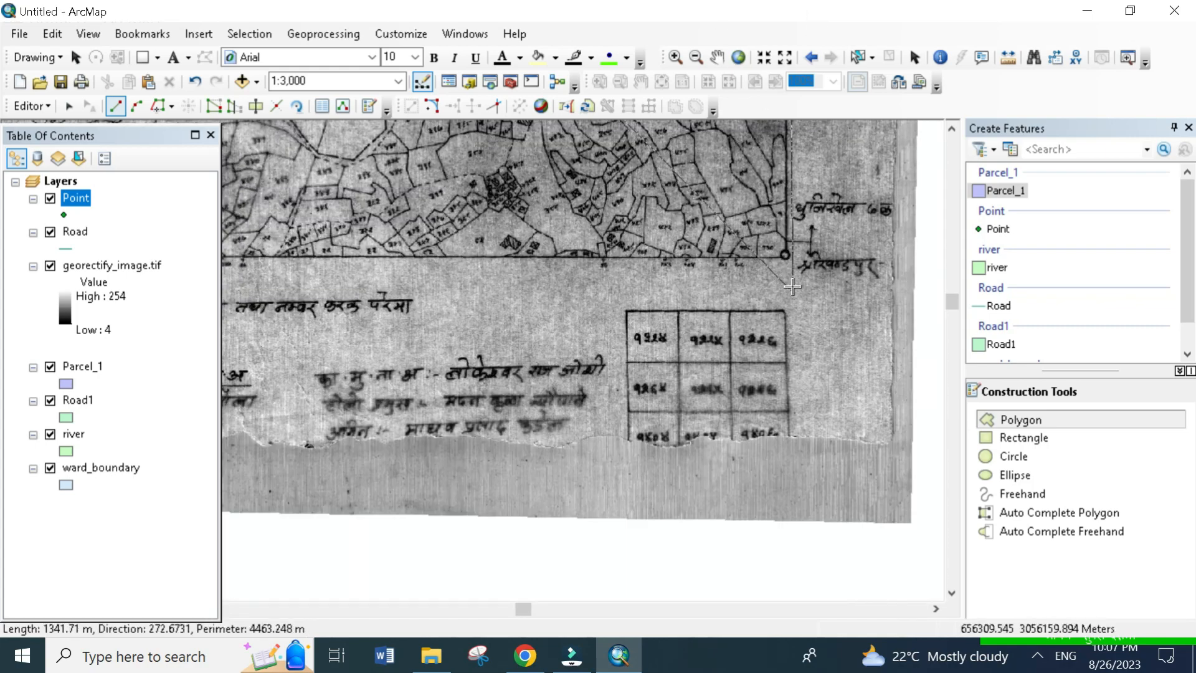
click(786, 255)
- Finish the Parcel_1 polygon at the southwestern corner of the map frame, giving a perimeter of about 5000 m
drag(645, 328, 1193, 351)
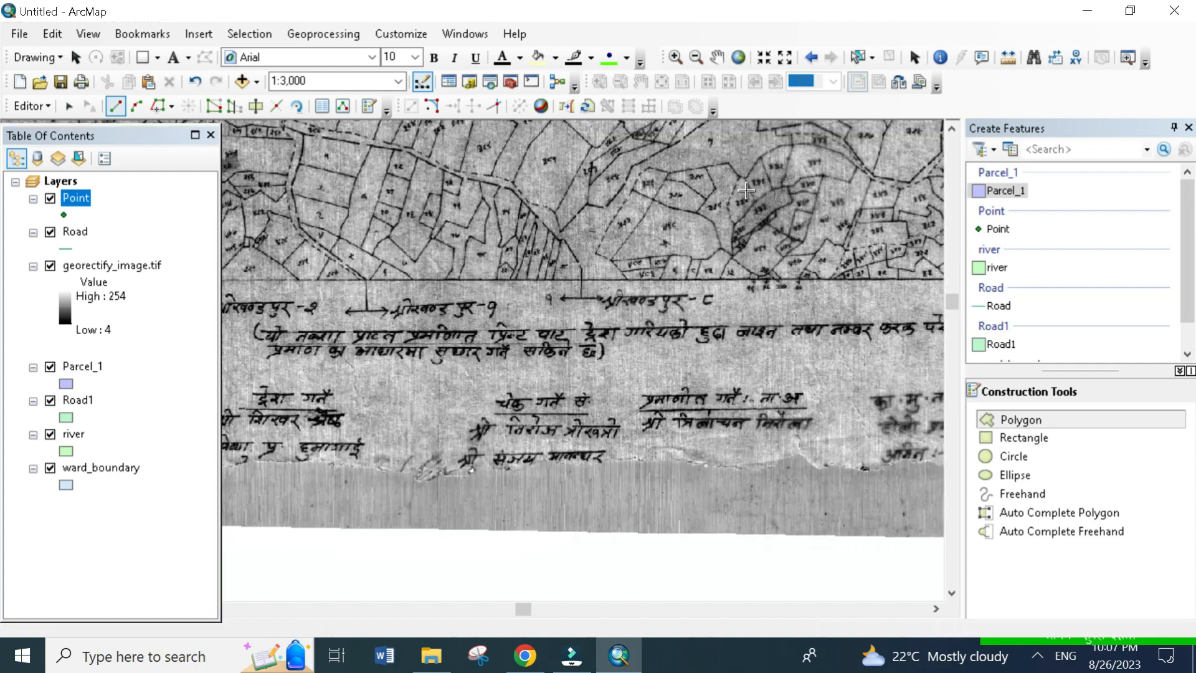
drag(450, 294, 958, 307)
drag(415, 296, 716, 334)
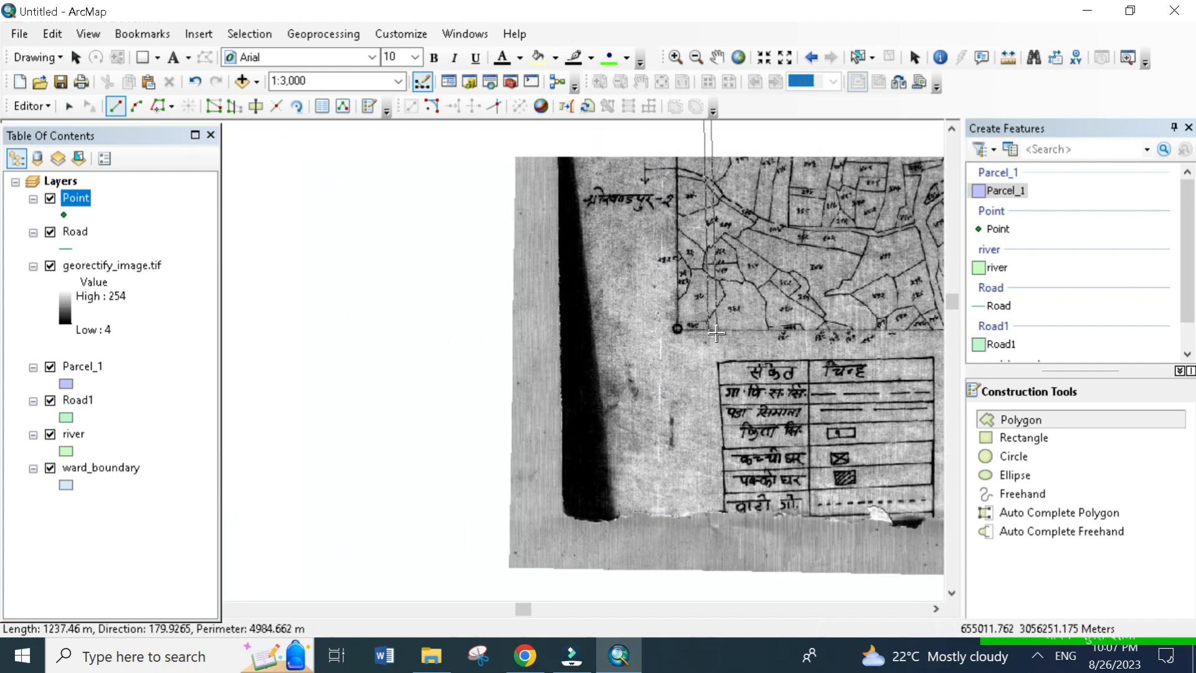
double_click(676, 329)
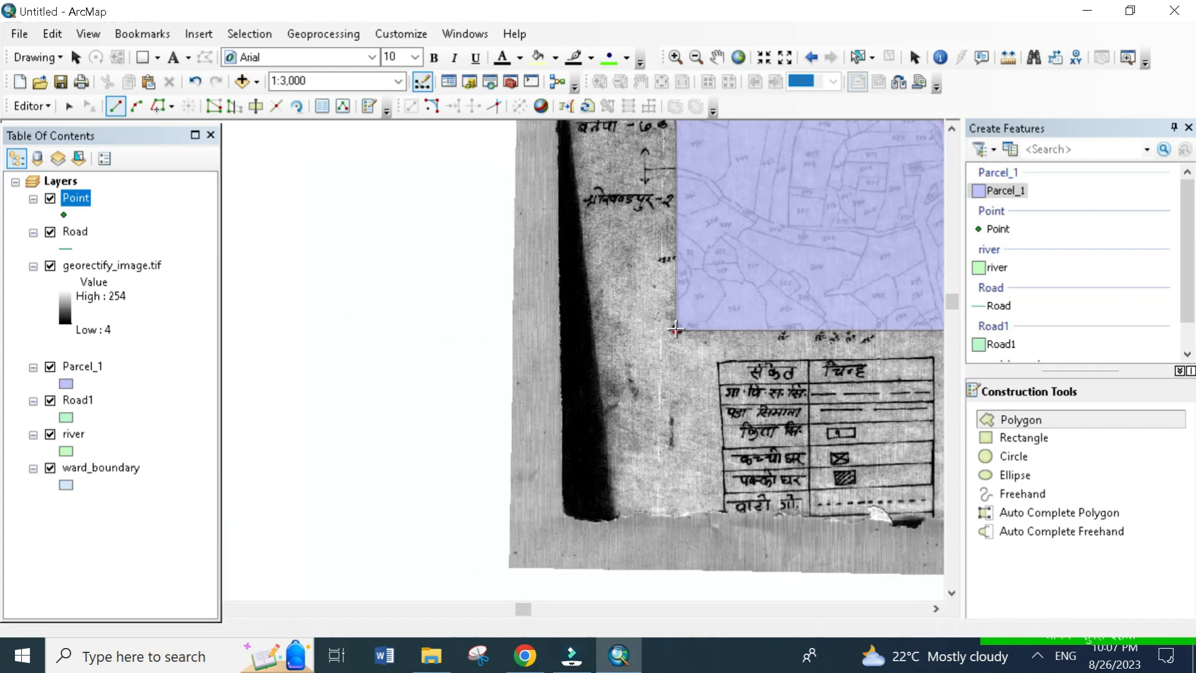
scroll(666, 296, down, 4)
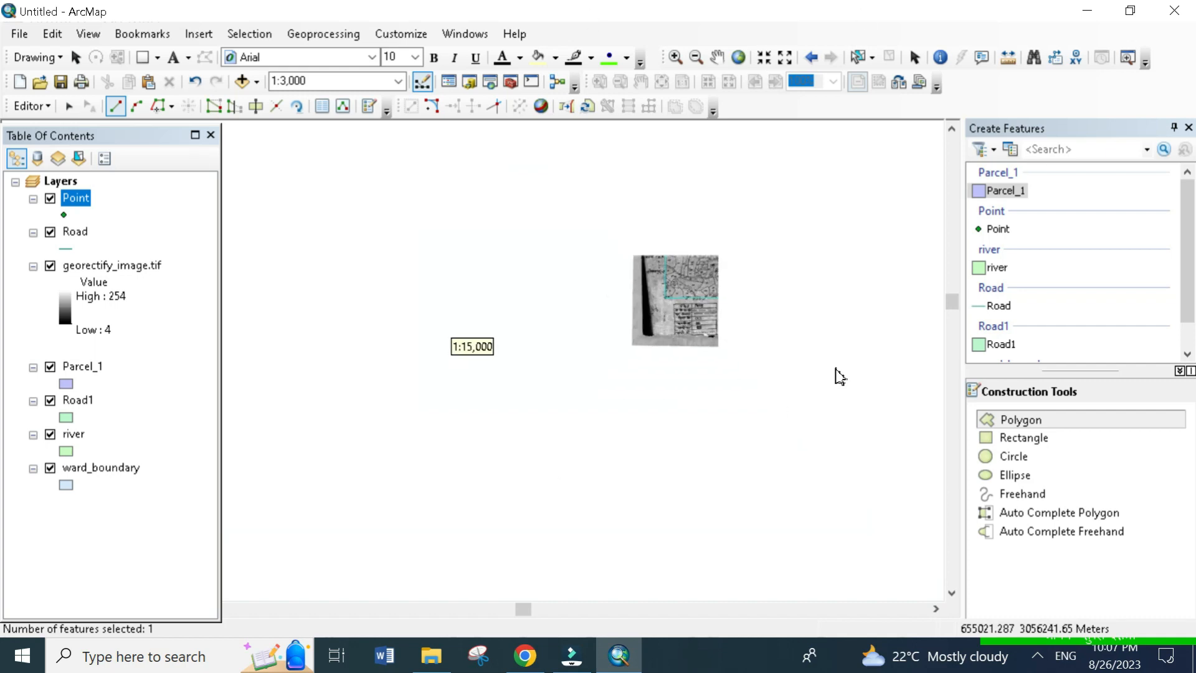
scroll(537, 369, down, 1)
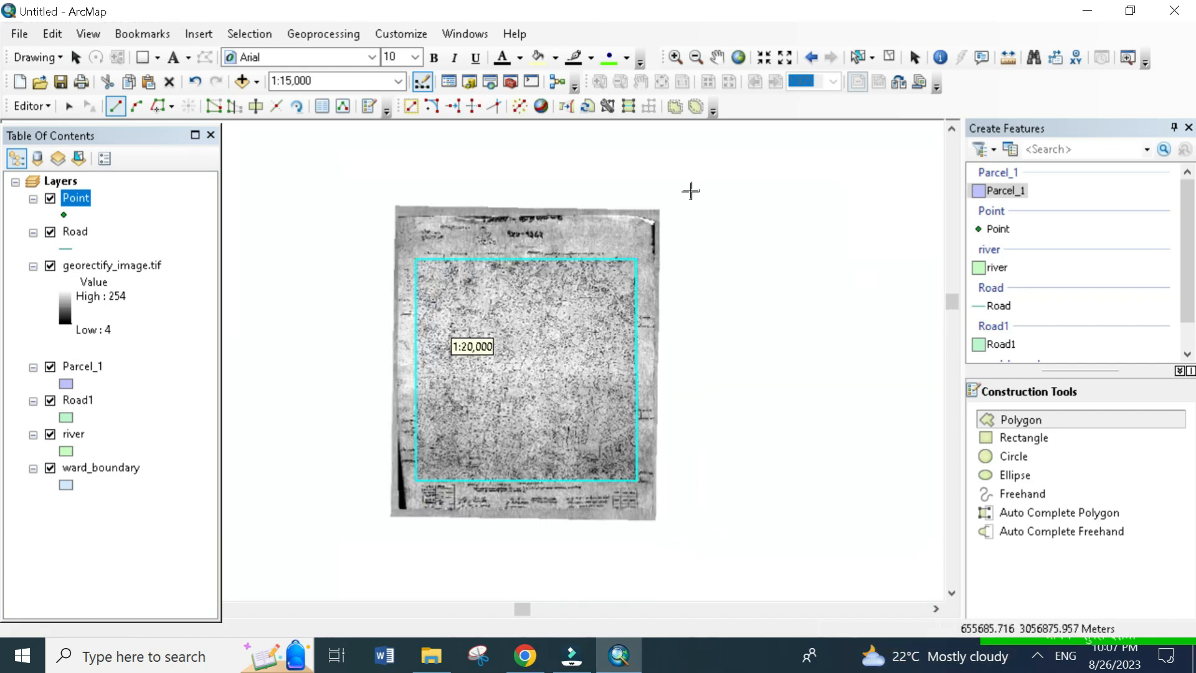
- Select the map frame polygon and check its record in the Parcel_1 attribute table
click(858, 57)
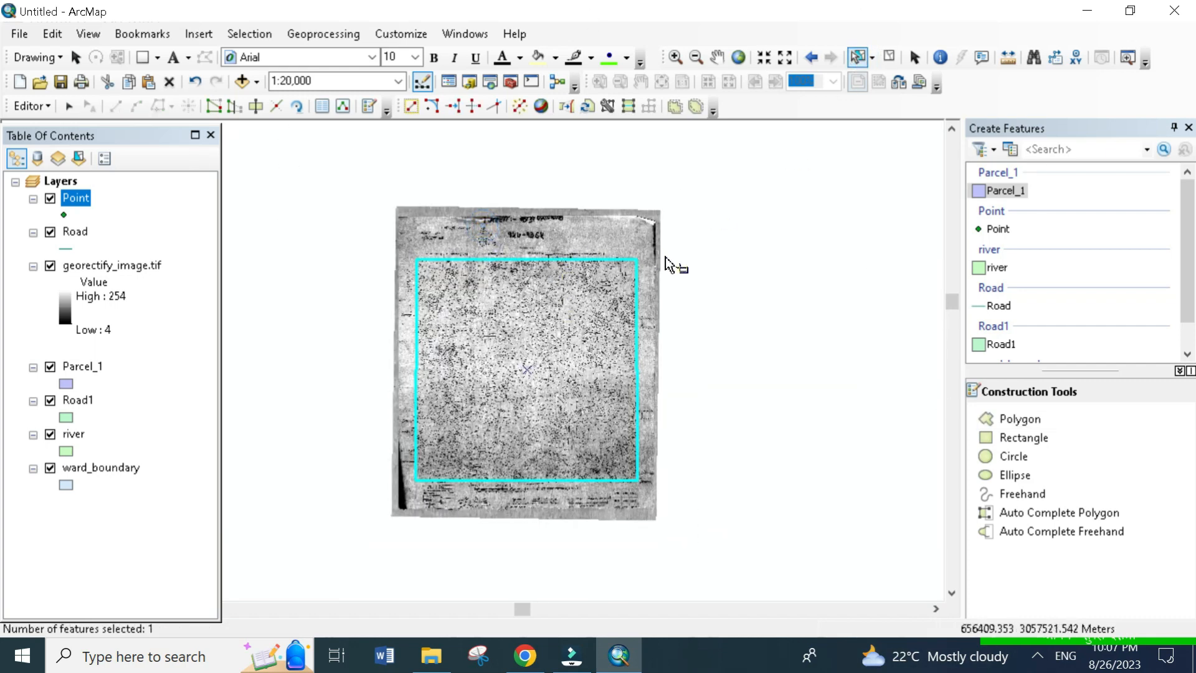
drag(610, 350, 704, 442)
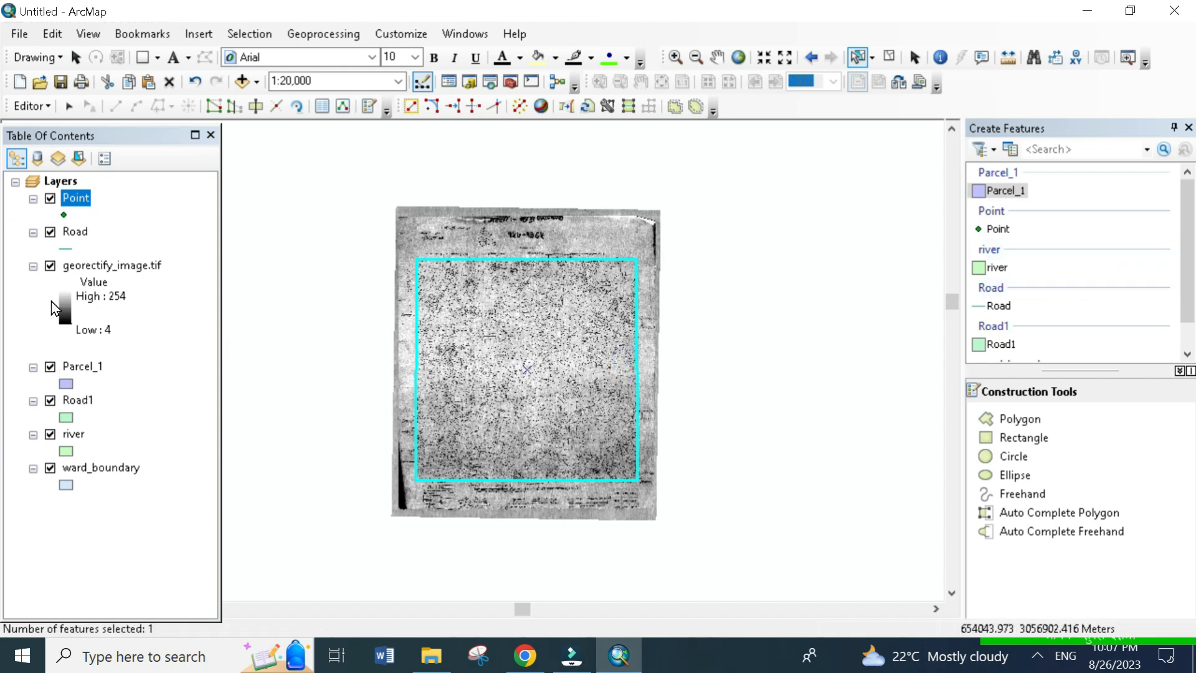
right_click(81, 373)
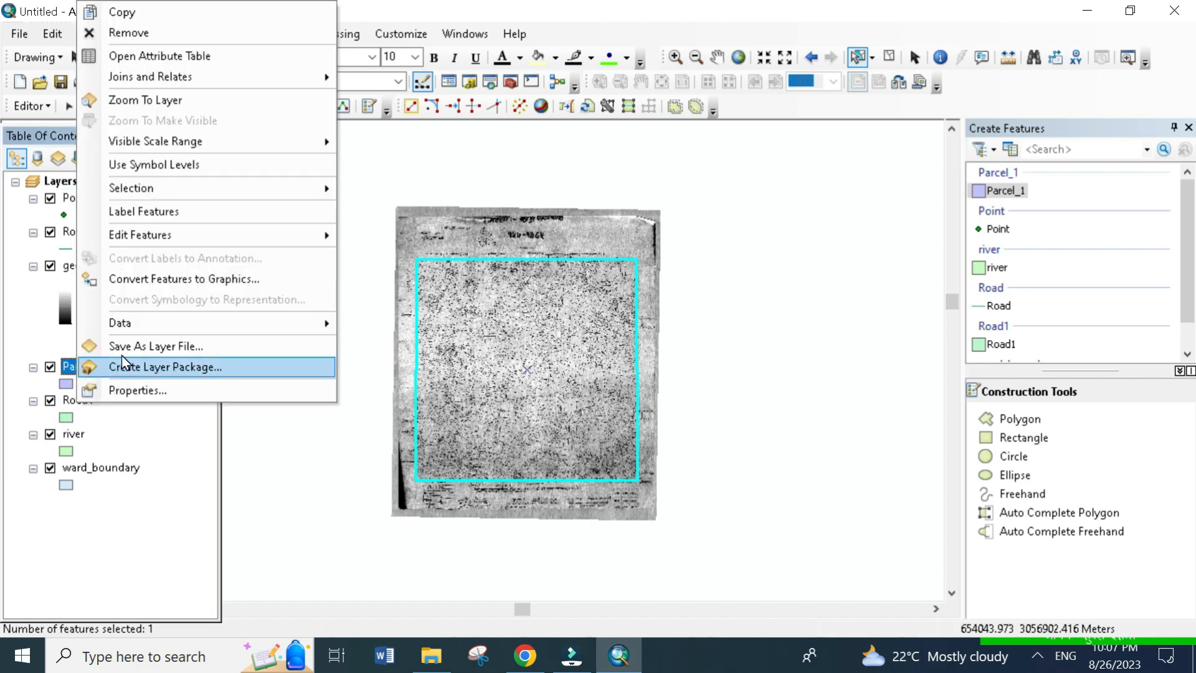
click(111, 62)
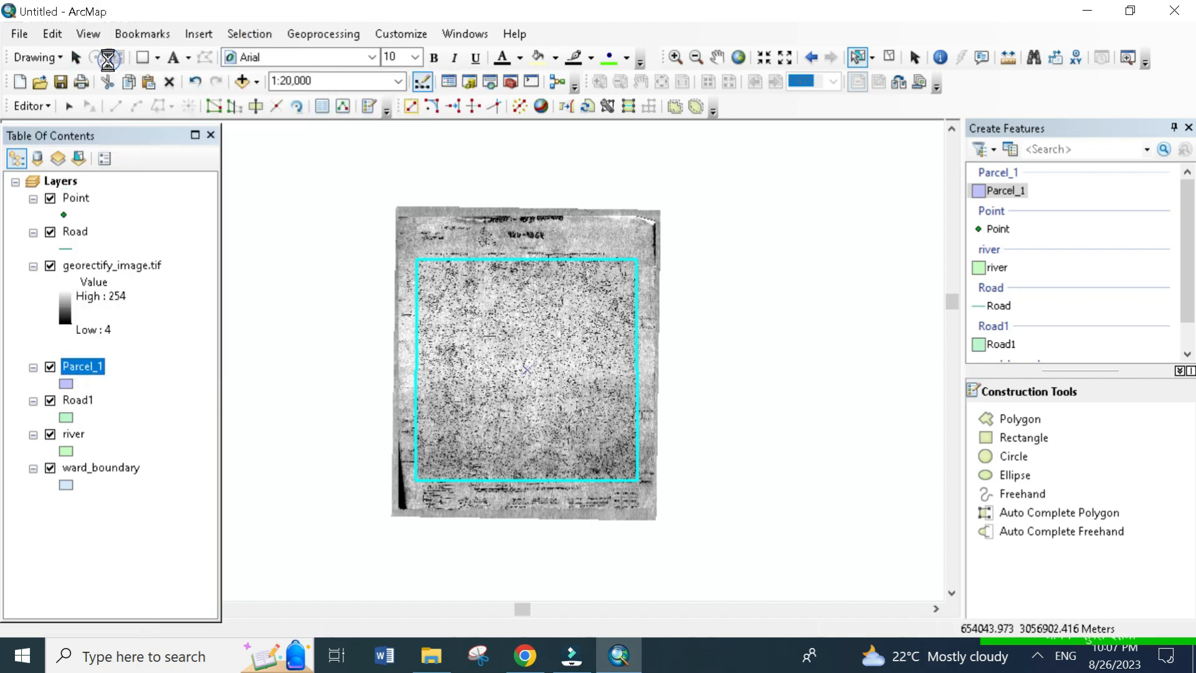
click(723, 237)
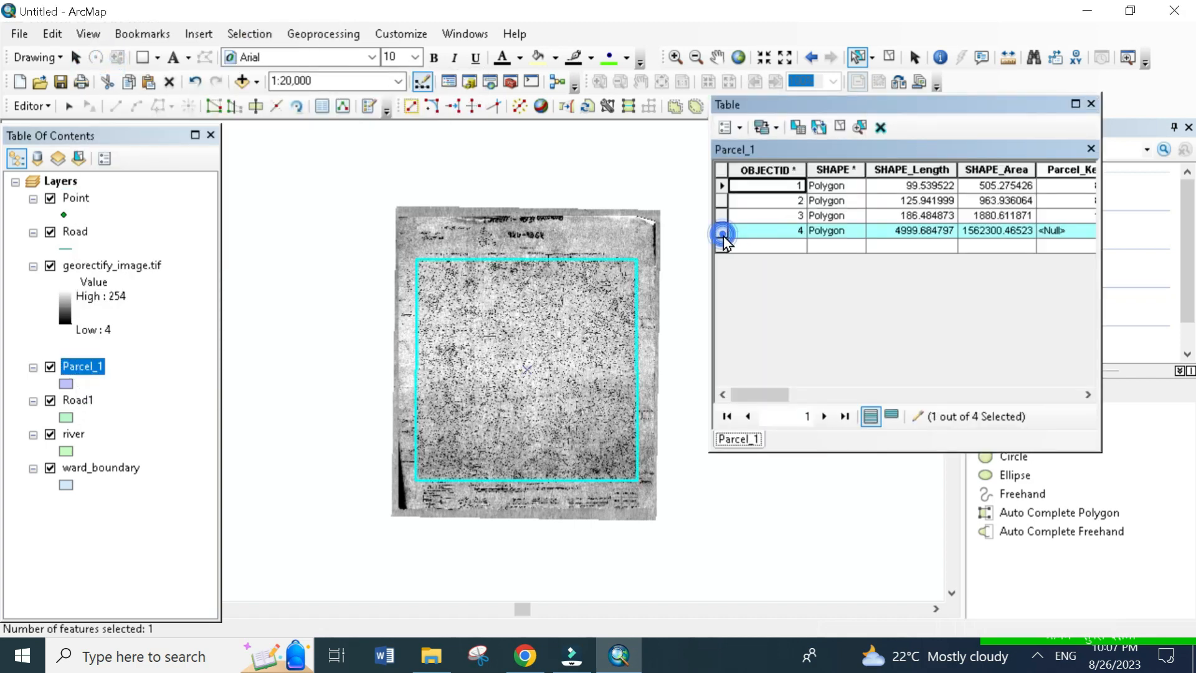
click(1090, 105)
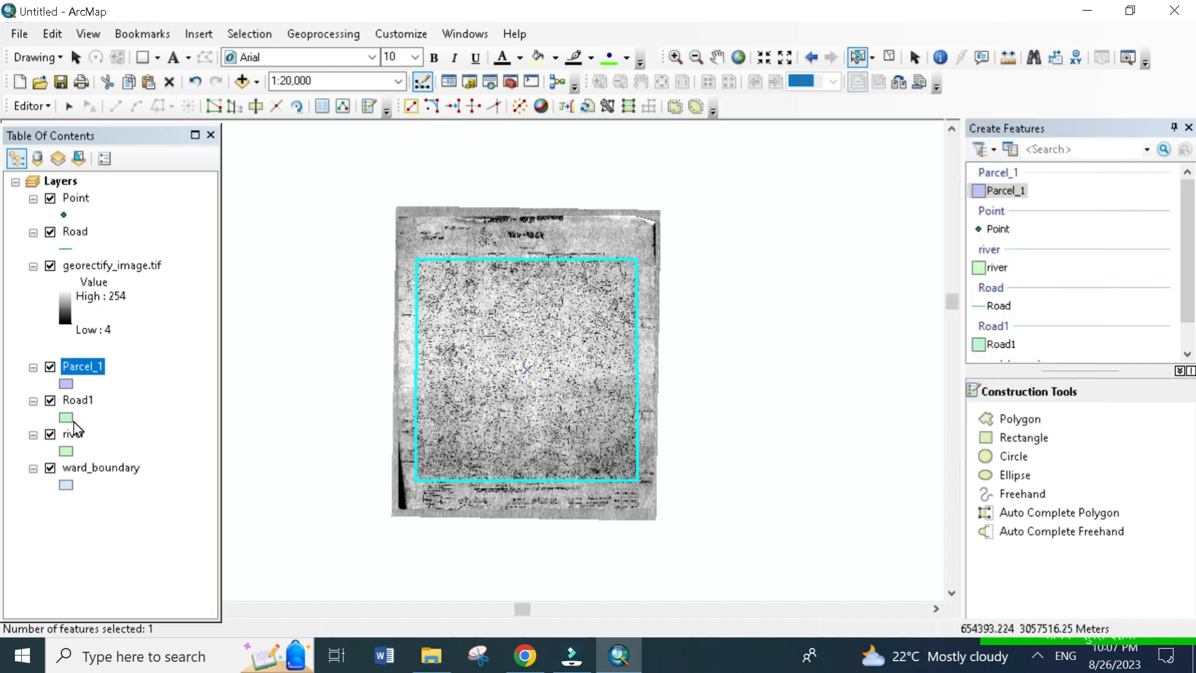
- Change the Parcel_1 layer symbol to Hollow with a red outline and clear the feature selection
click(65, 384)
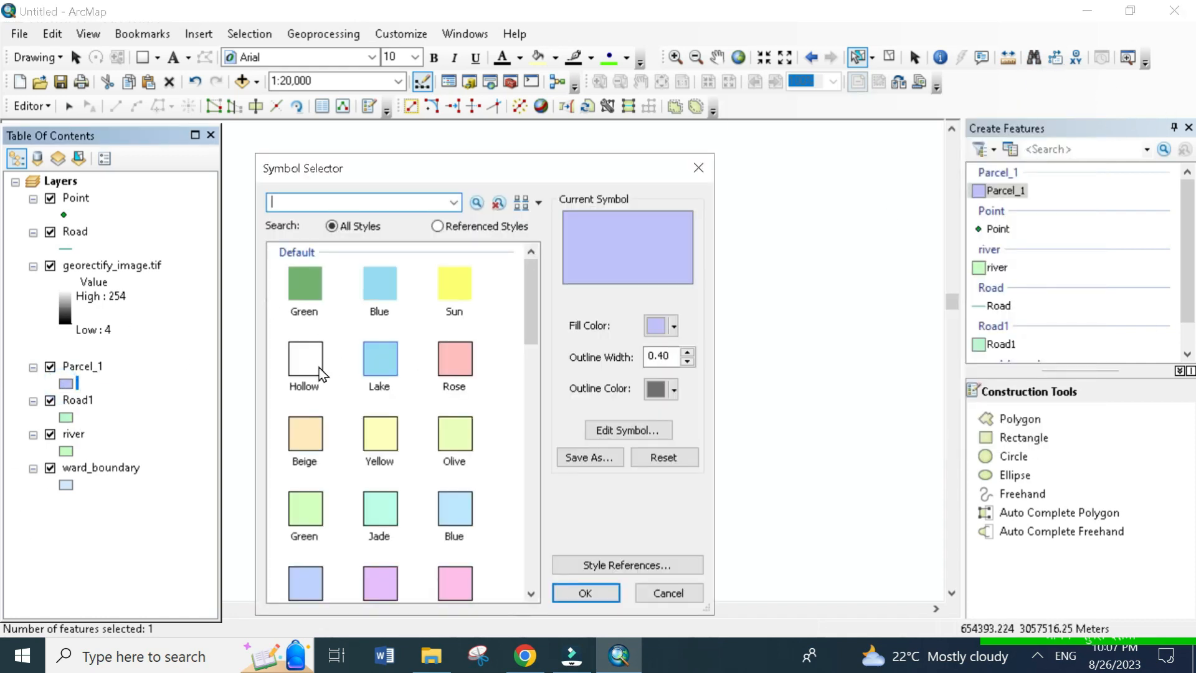
click(298, 367)
click(674, 389)
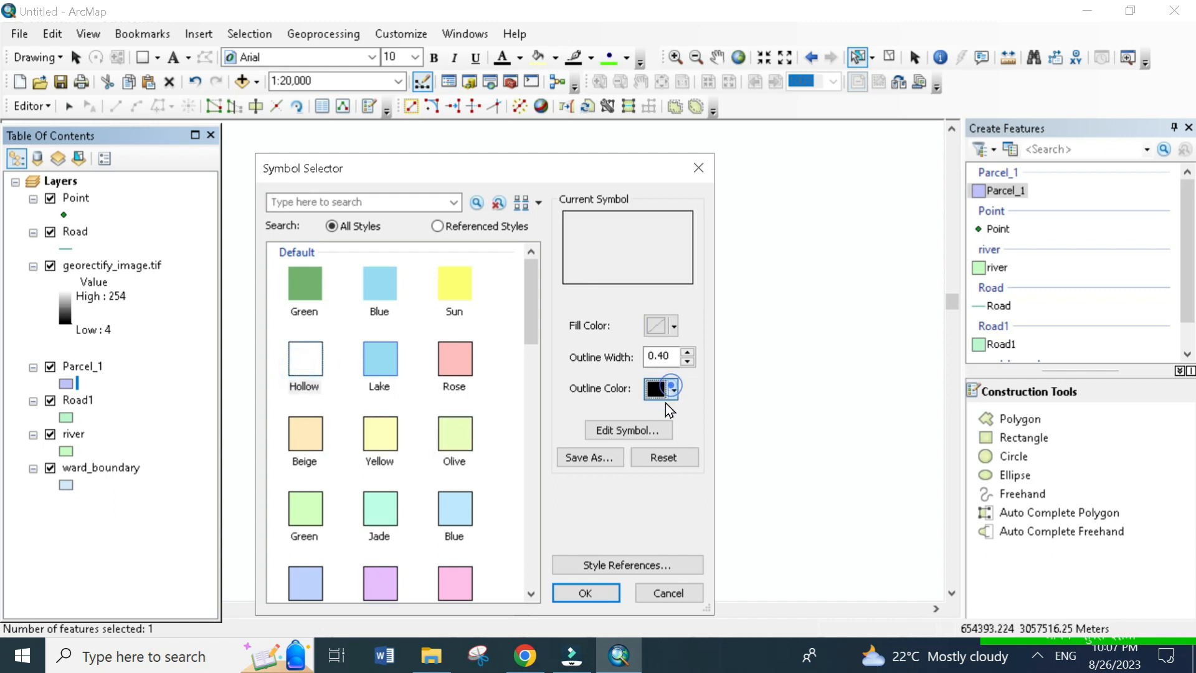
click(669, 472)
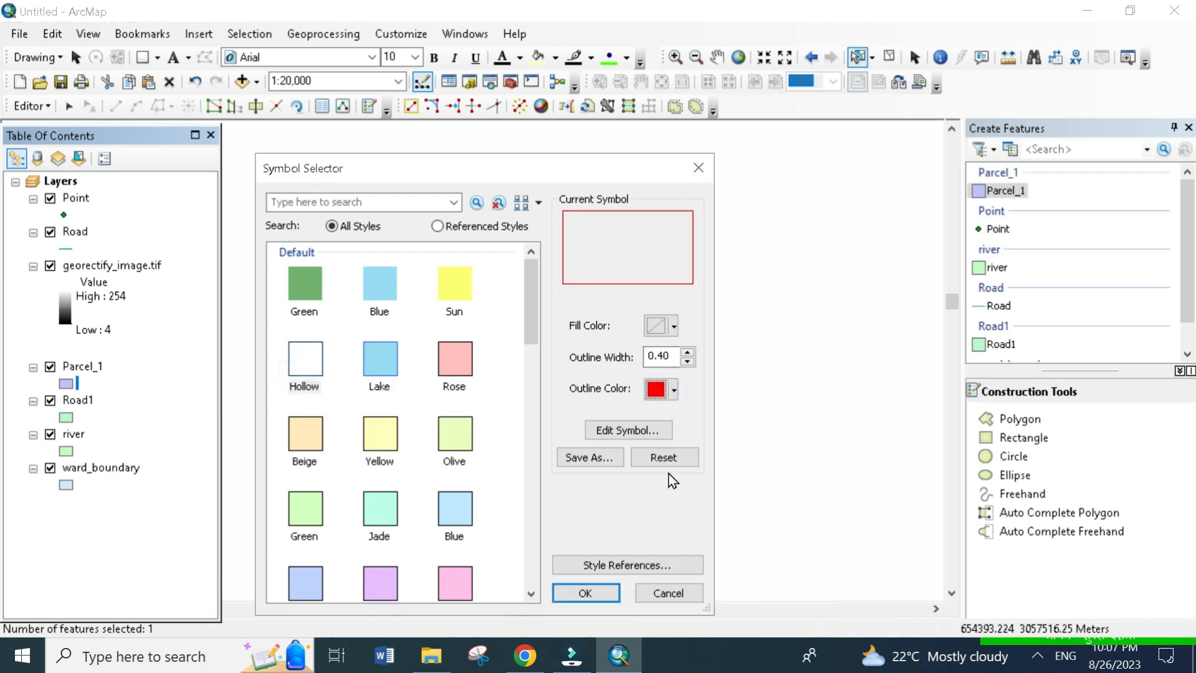
click(591, 593)
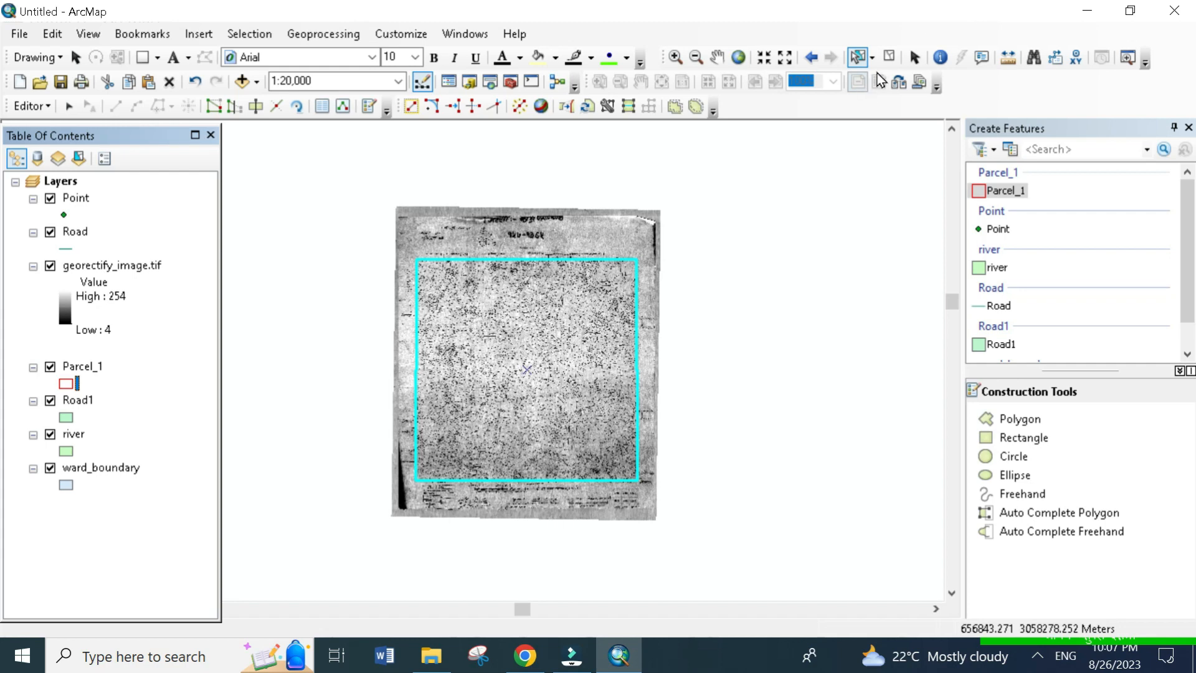
click(890, 58)
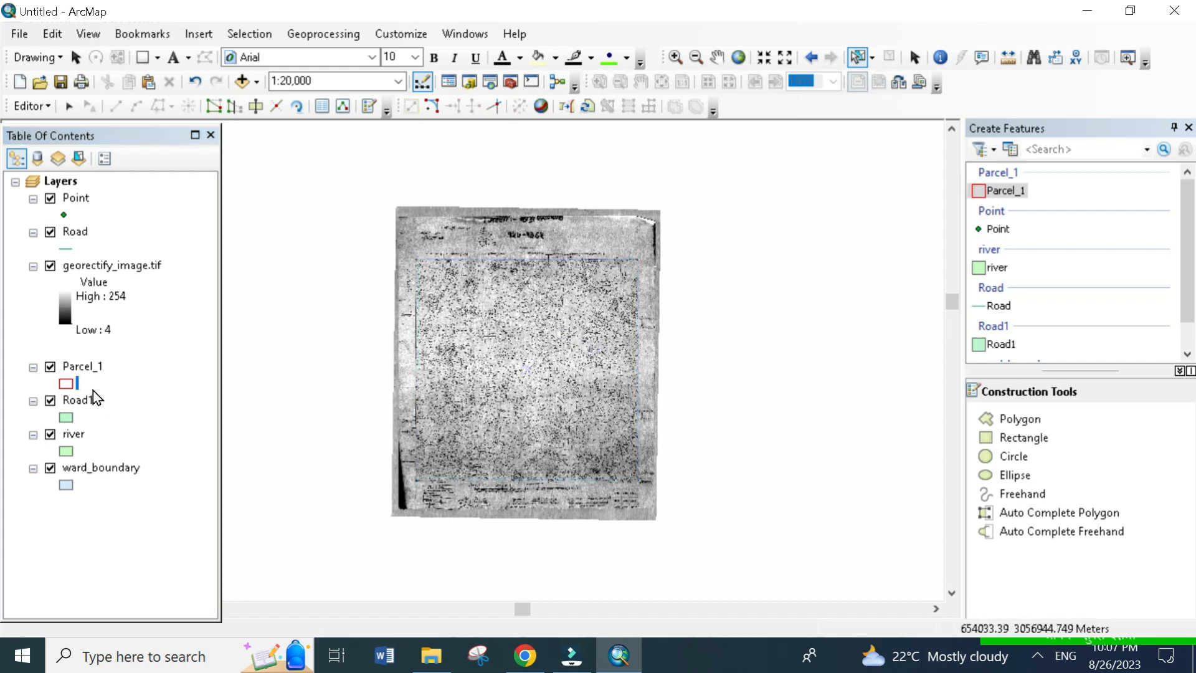
- Move the Parcel_1 layer to the top of the layer order, above Point and the scanned map
double_click(75, 368)
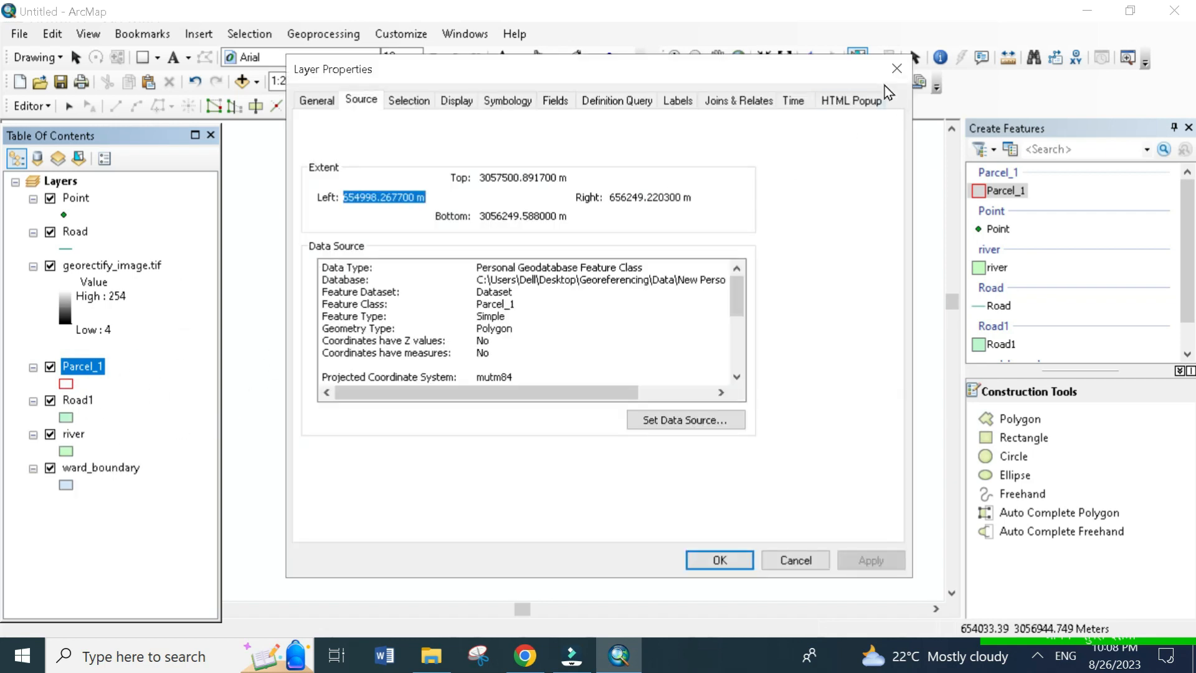
click(897, 69)
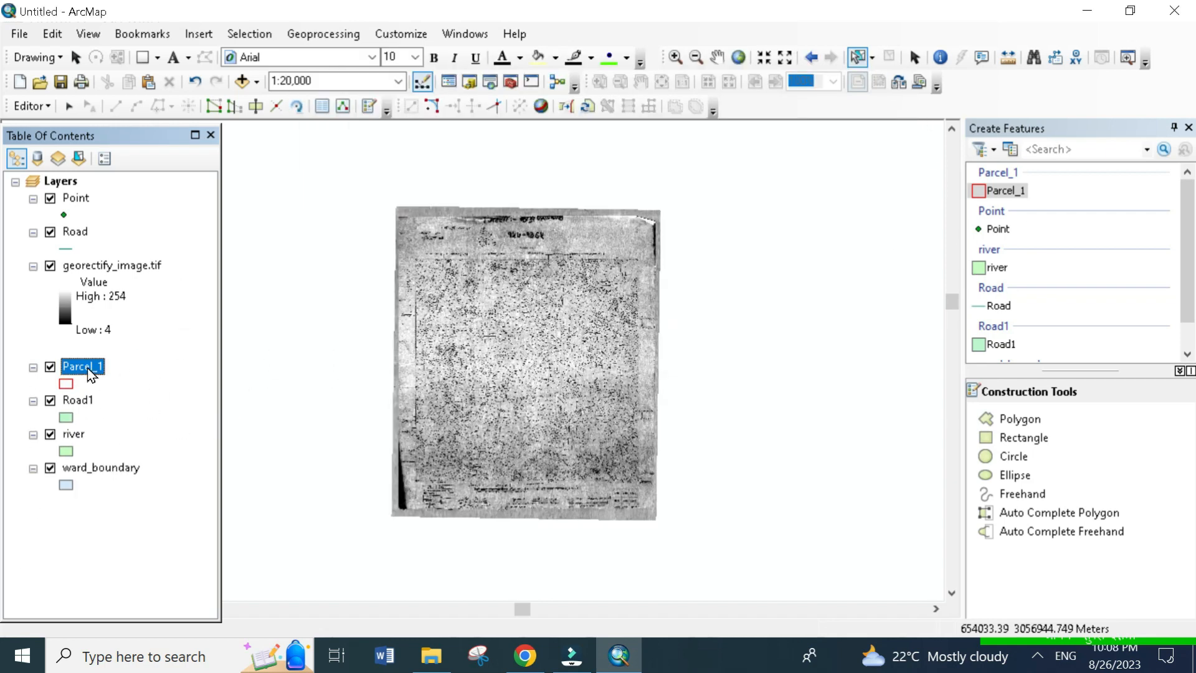
drag(78, 366, 64, 190)
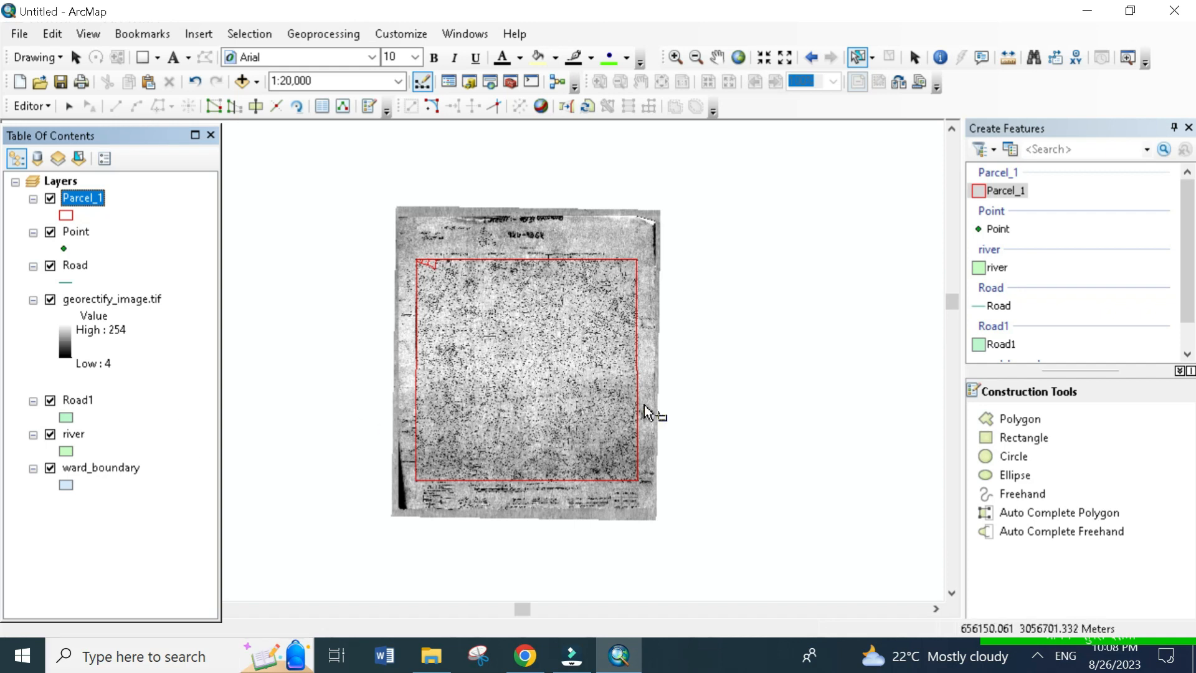
scroll(413, 355, down, 2)
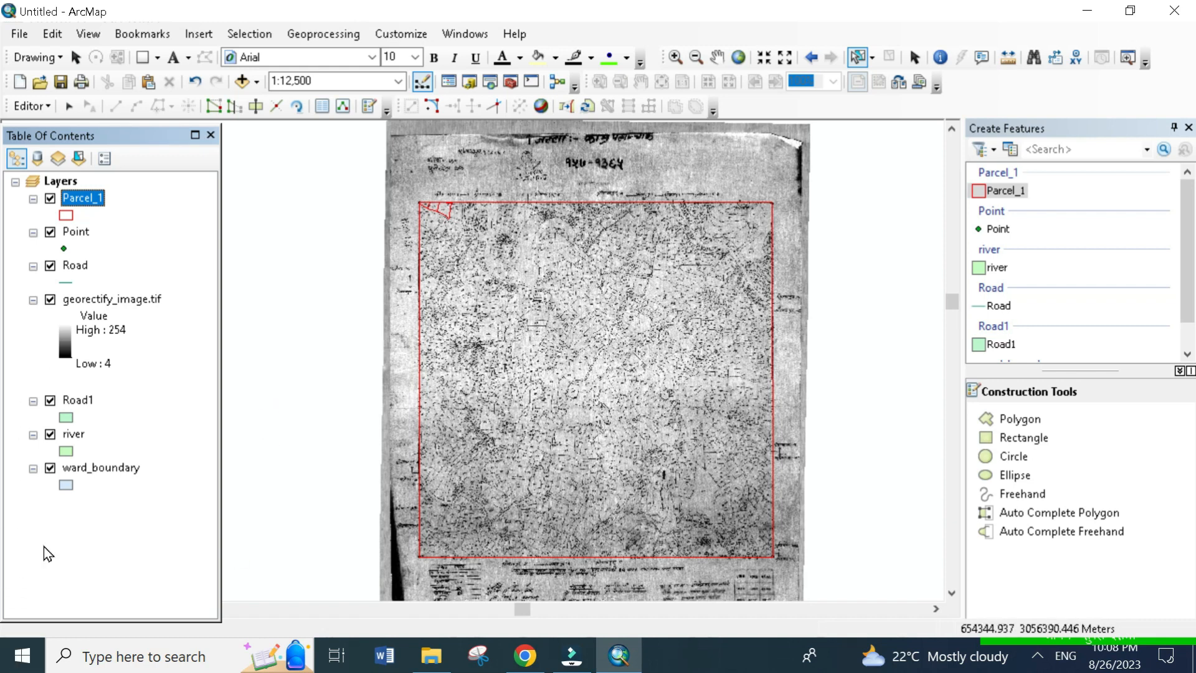
click(629, 212)
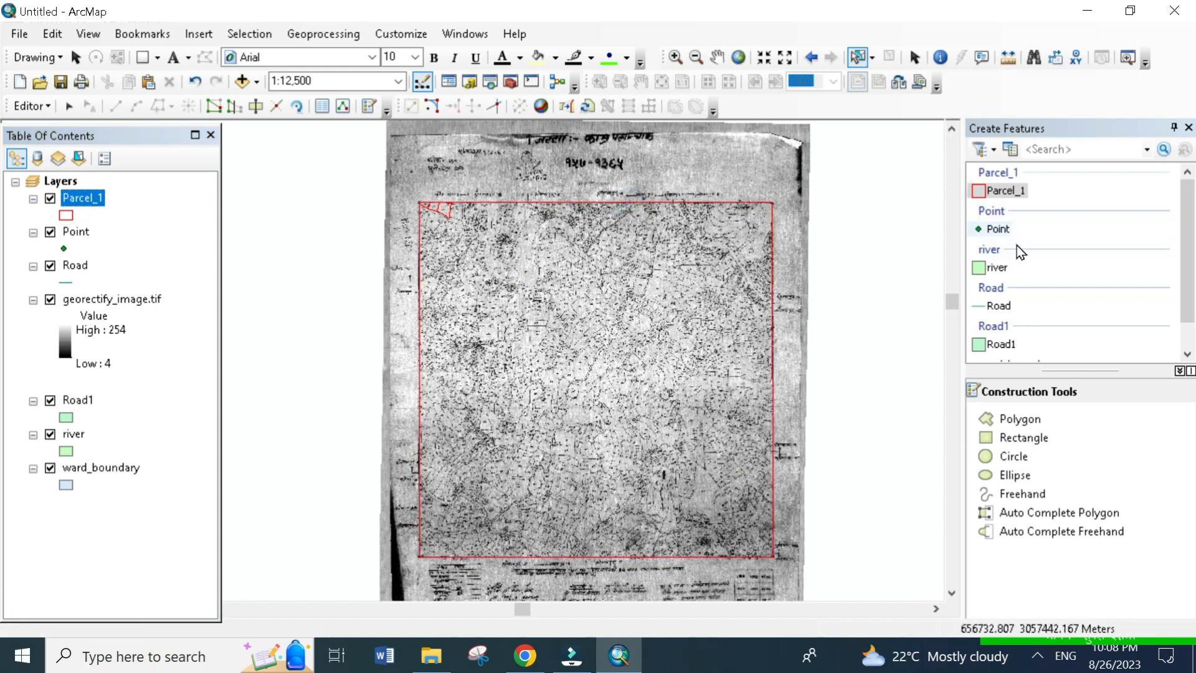
click(996, 188)
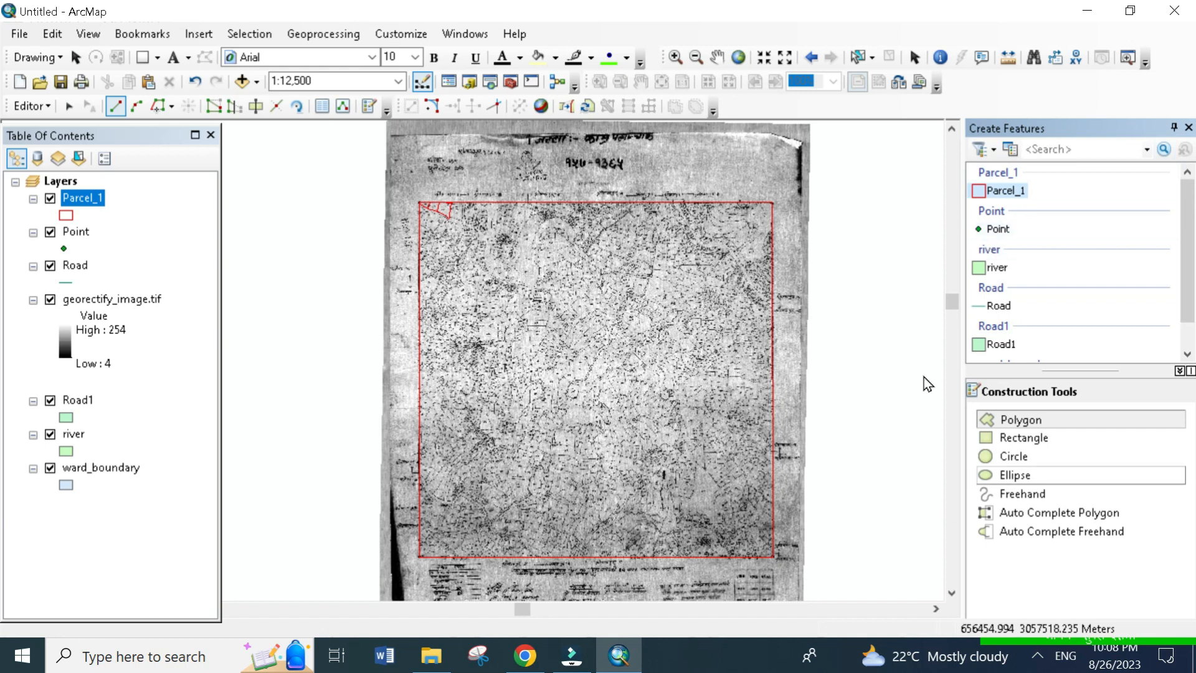
click(861, 61)
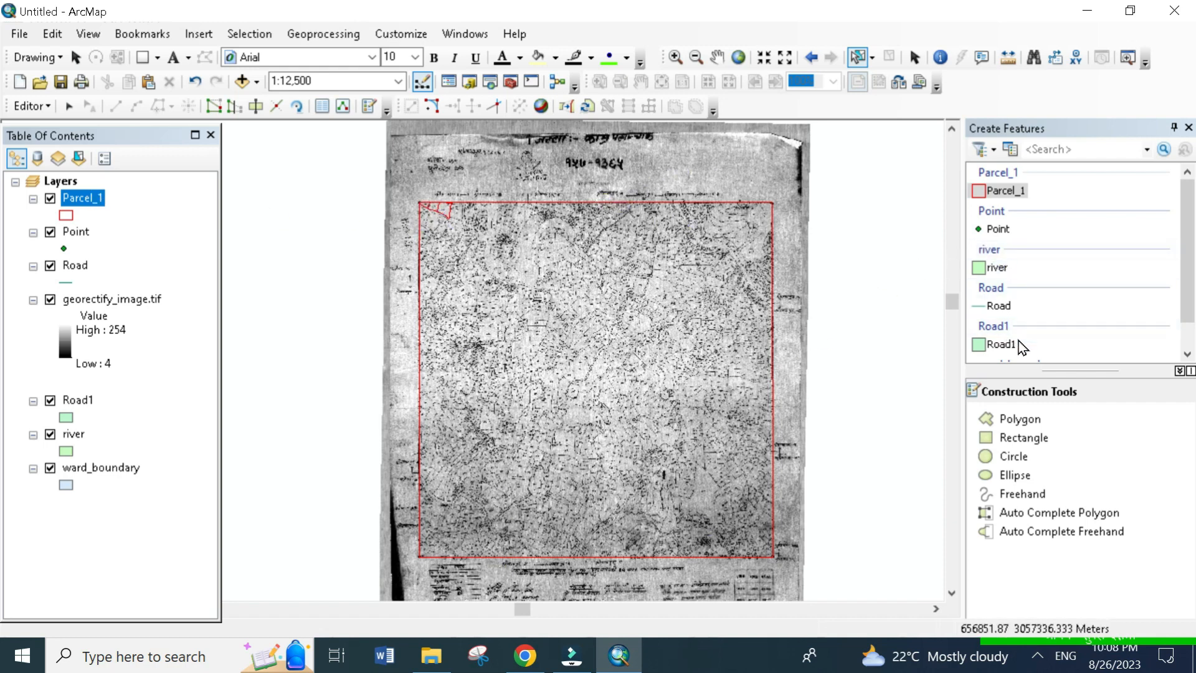
- Choose the ward_boundary feature template, and select the Parcel_1 polygon outlining the map frame
scroll(1021, 324, down, 1)
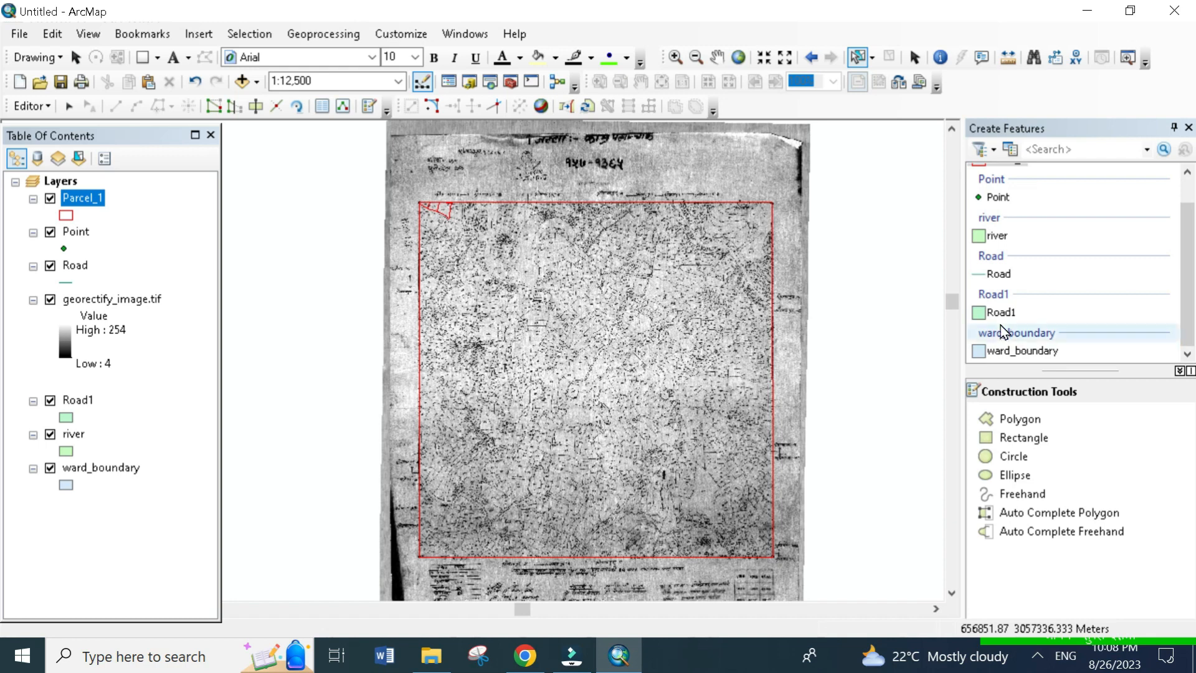
click(1021, 352)
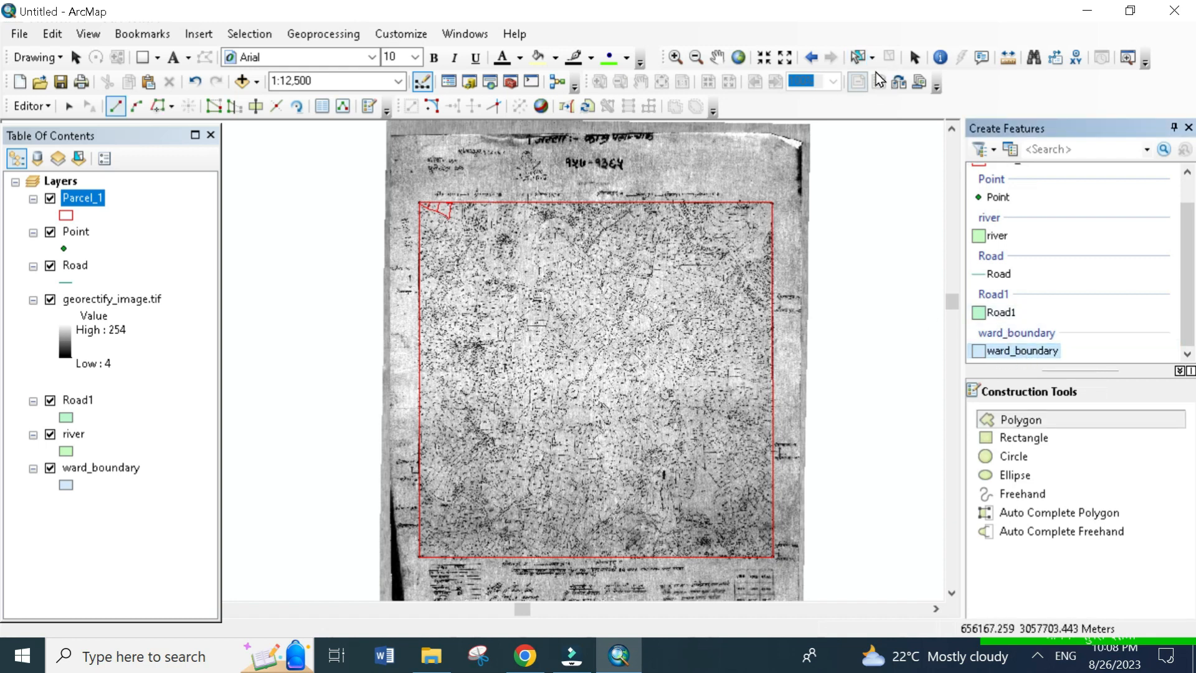
click(859, 58)
click(757, 244)
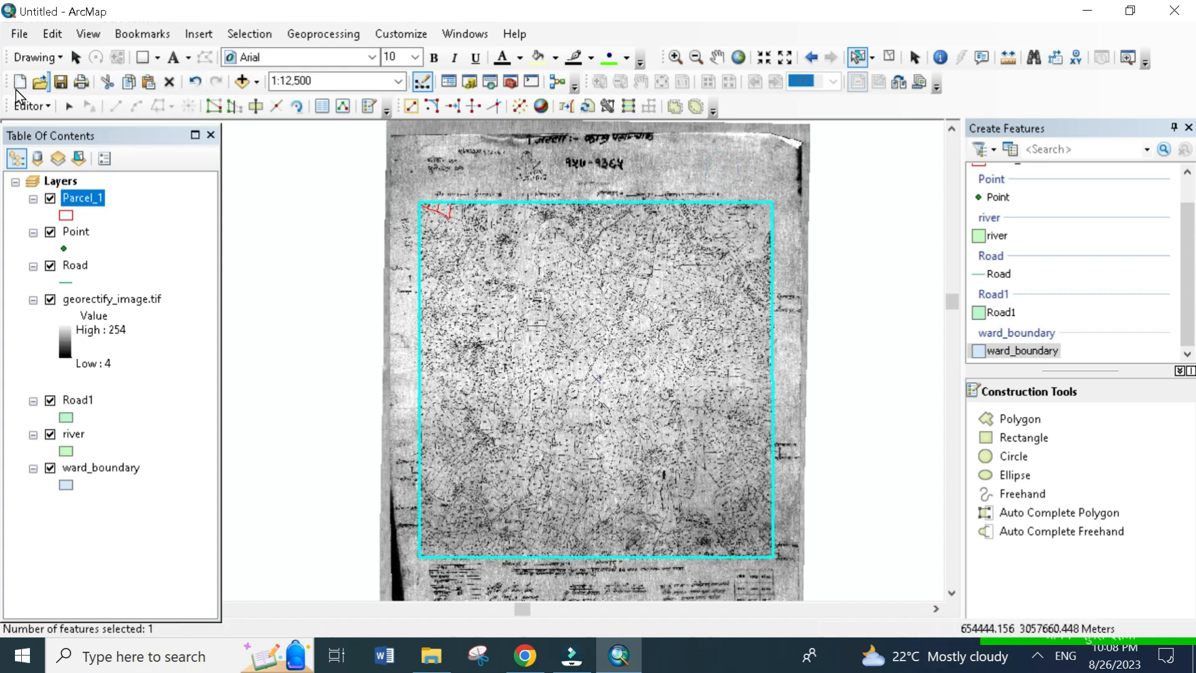
- Copy the selected frame polygon and paste it into the ward_boundary layer
mouse_move(9, 82)
mouse_down()
mouse_move(297, 277)
mouse_move(100, 124)
mouse_move(13, 81)
mouse_up()
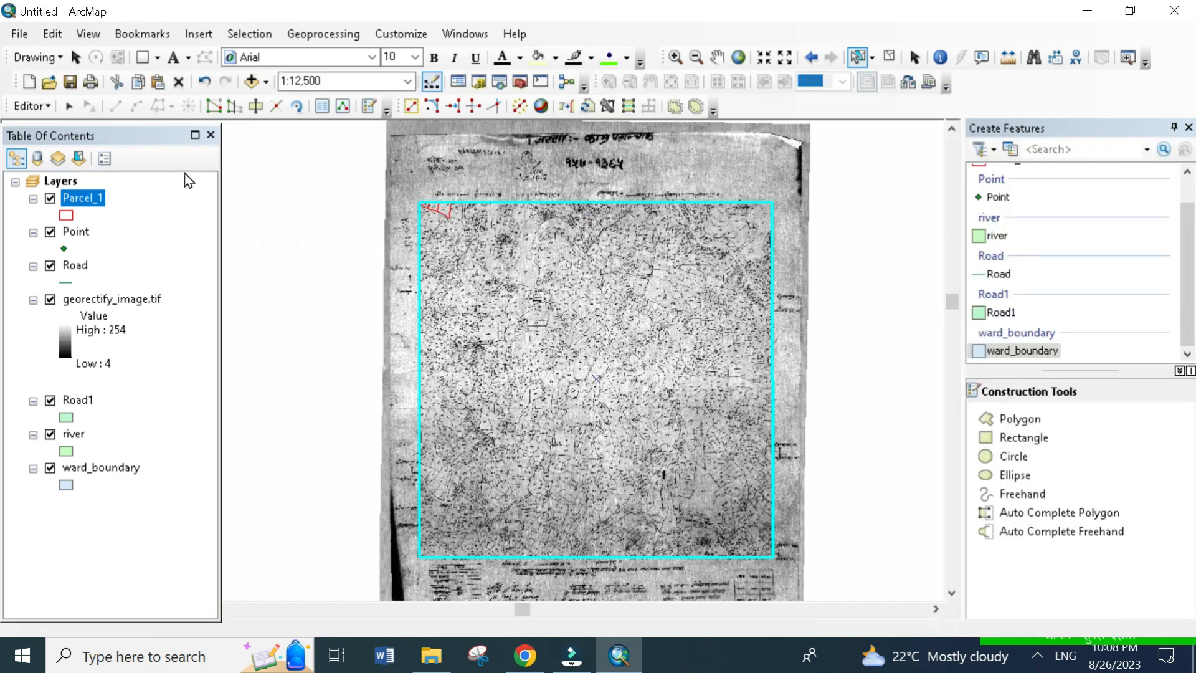
click(159, 84)
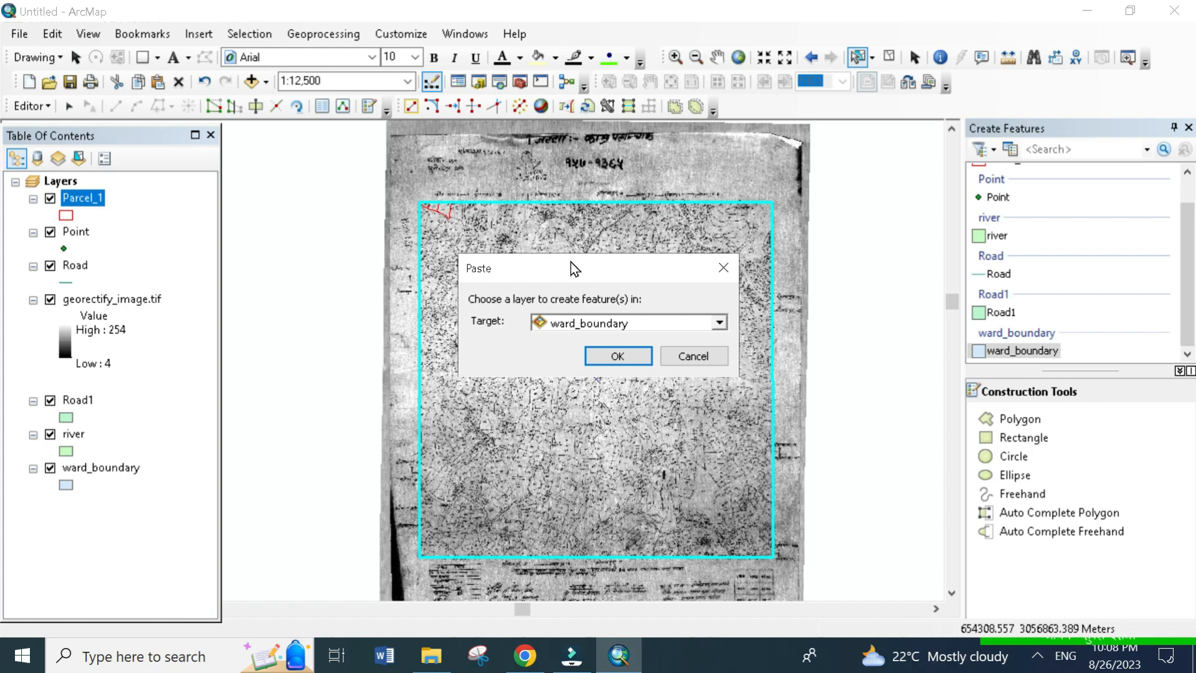
drag(570, 262, 340, 49)
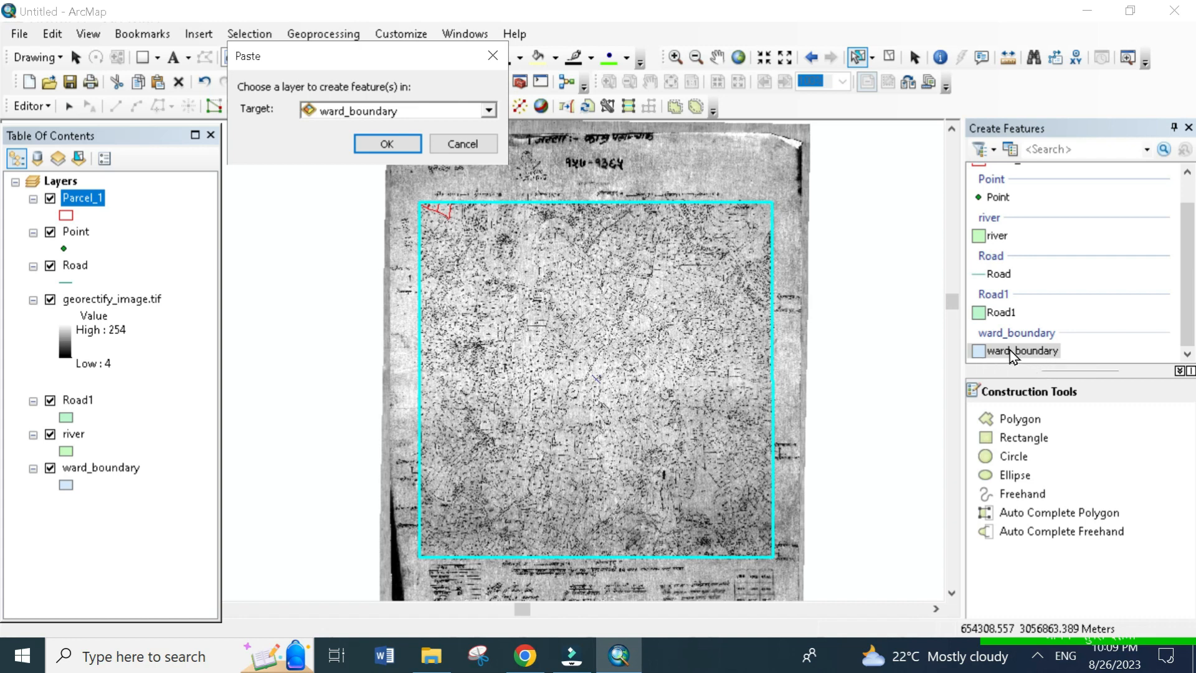
click(489, 111)
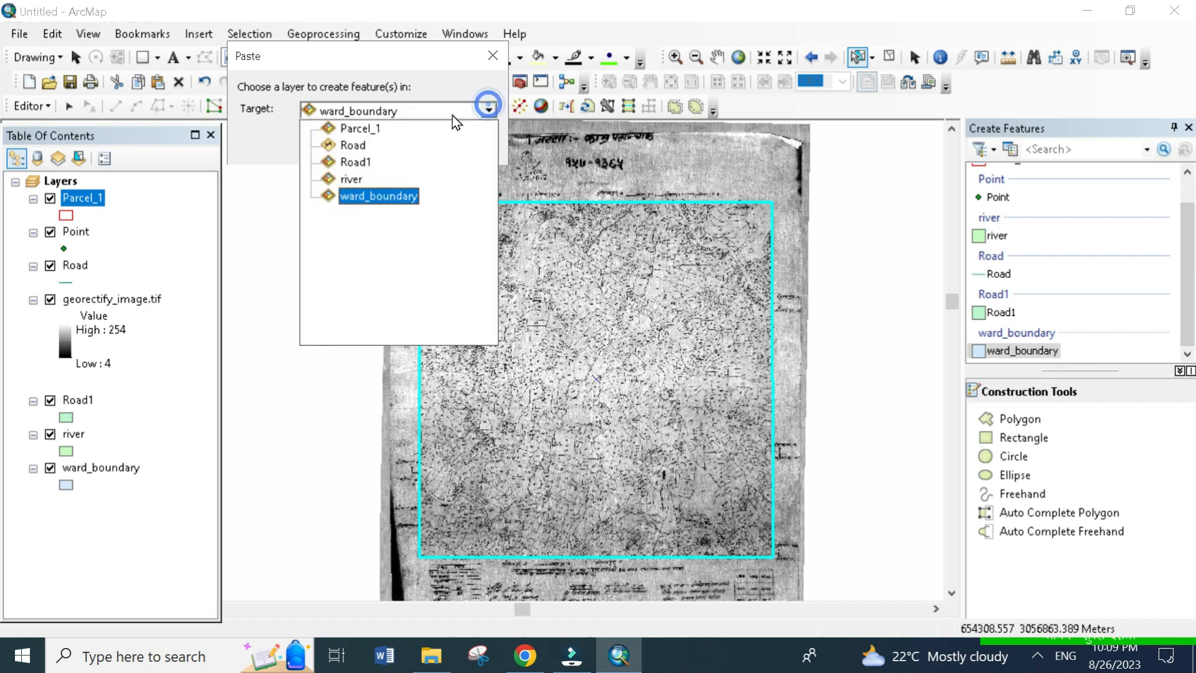
click(378, 200)
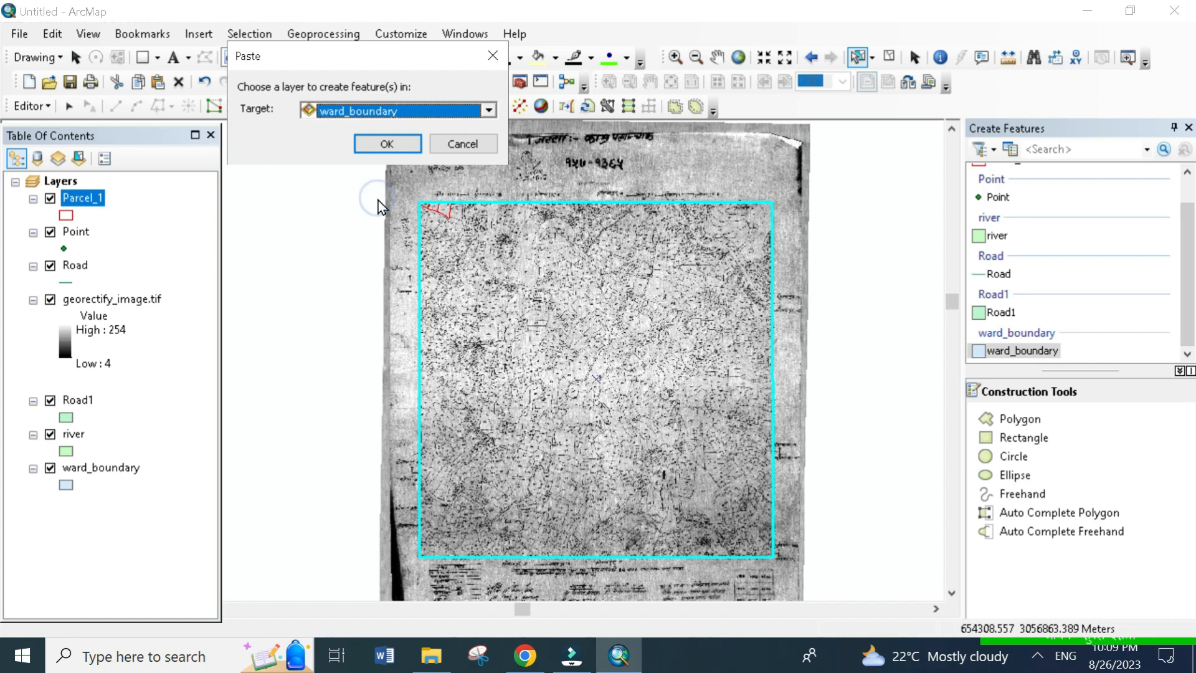
click(409, 141)
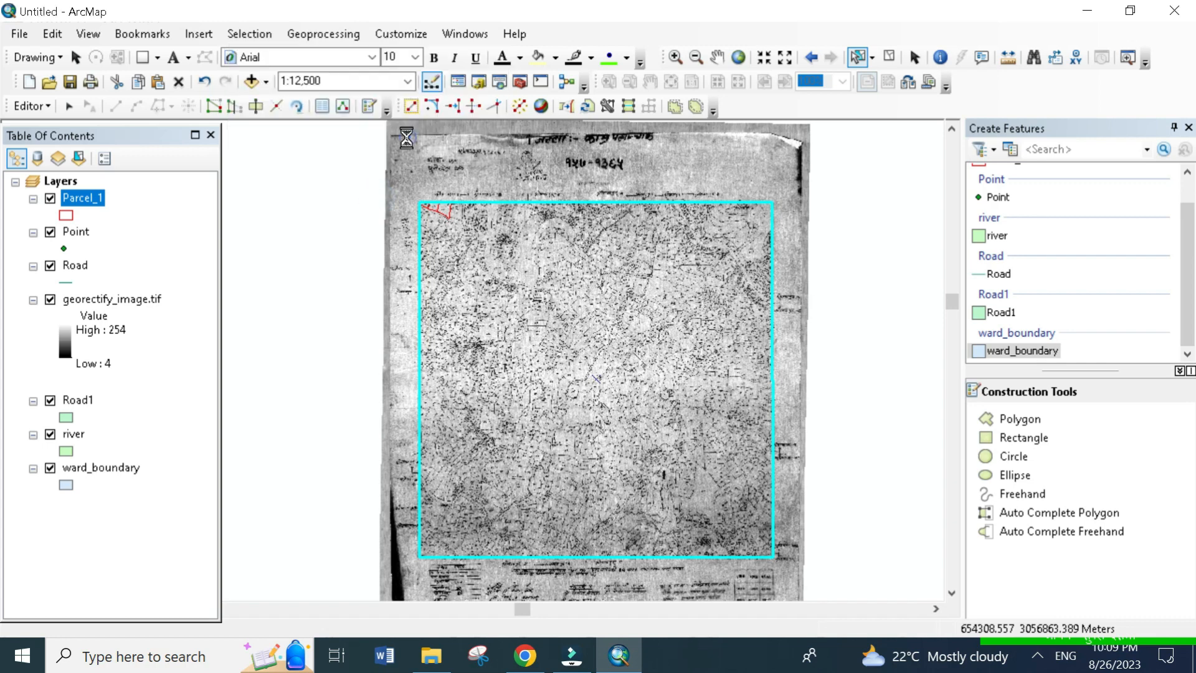
- Turn off every layer except ward_boundary, including the scanned georectify_image.tif, and move ward_boundary to the top of the layer order
click(52, 198)
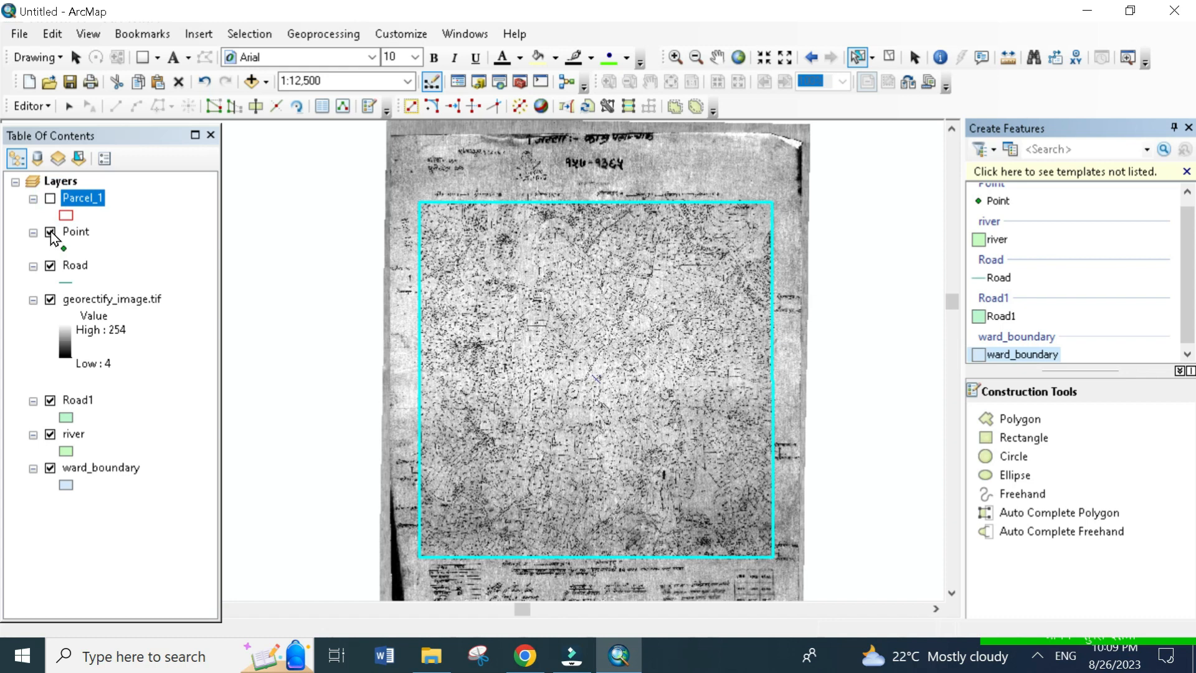
click(50, 232)
click(51, 265)
click(51, 401)
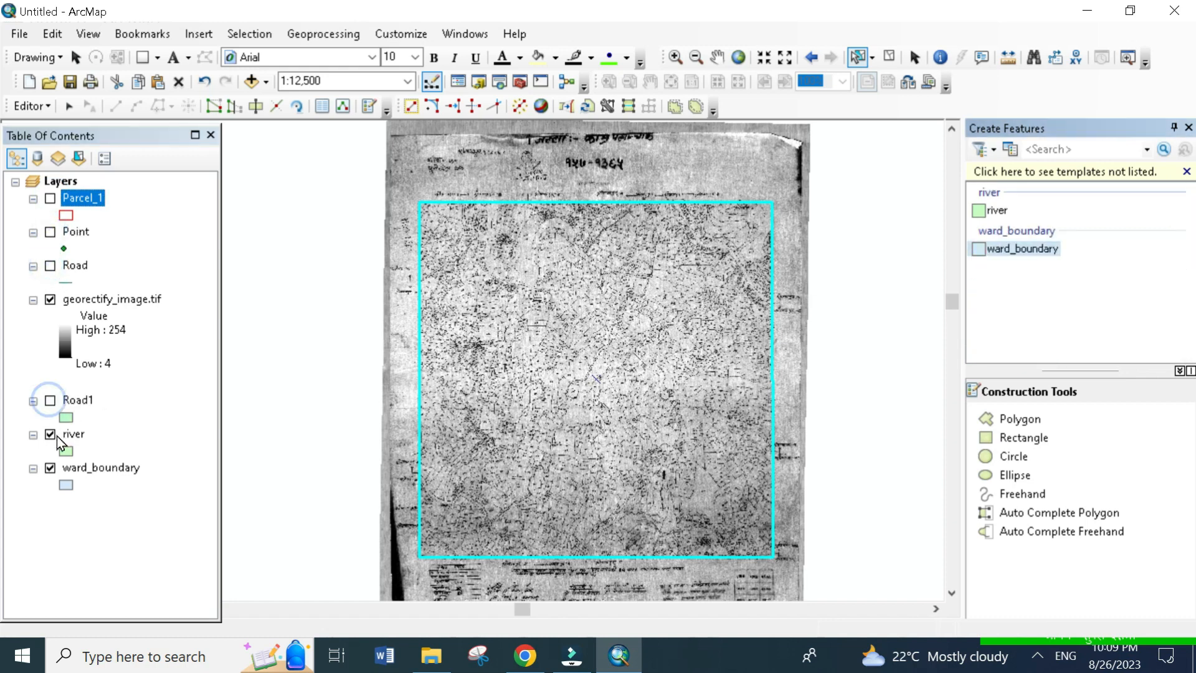
click(54, 435)
drag(86, 473, 72, 198)
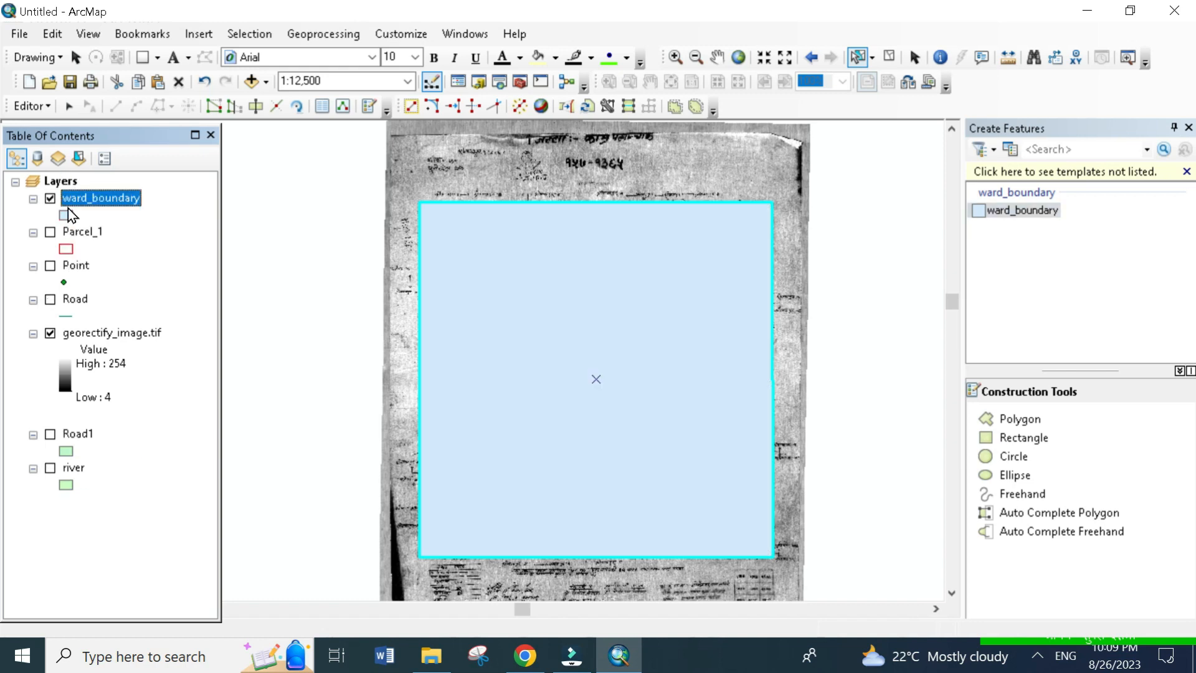
click(49, 335)
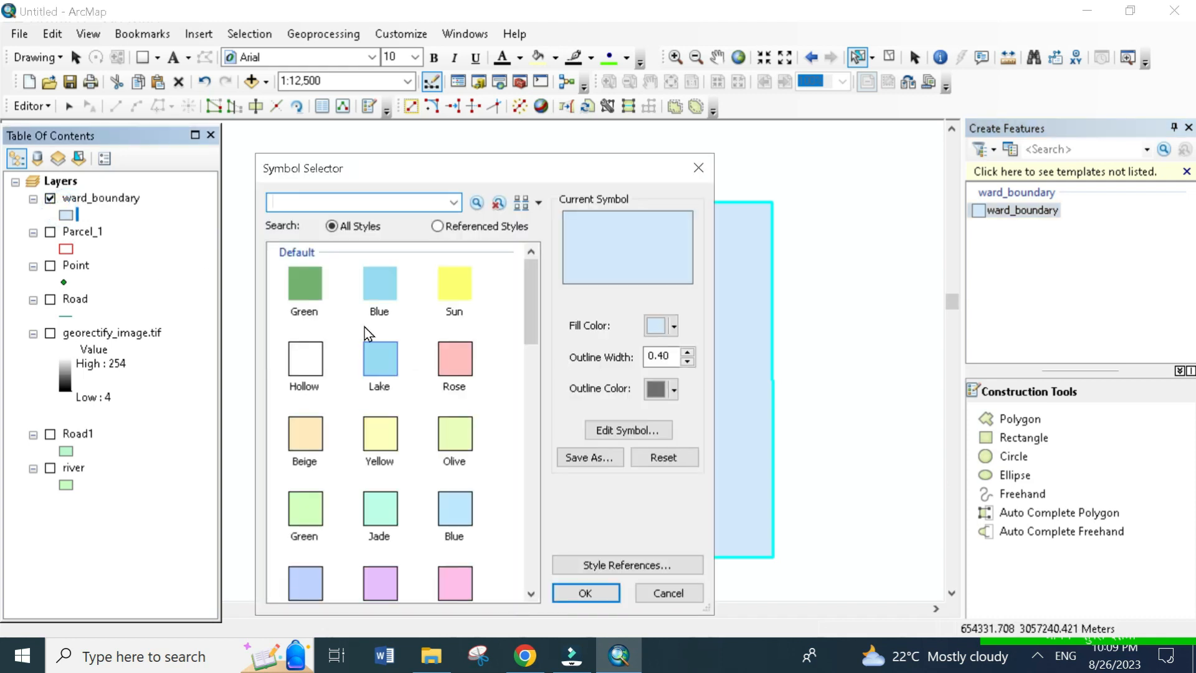
- Change the ward_boundary layer symbol to Hollow with a magenta outline and an outline width of 4
click(323, 362)
click(674, 389)
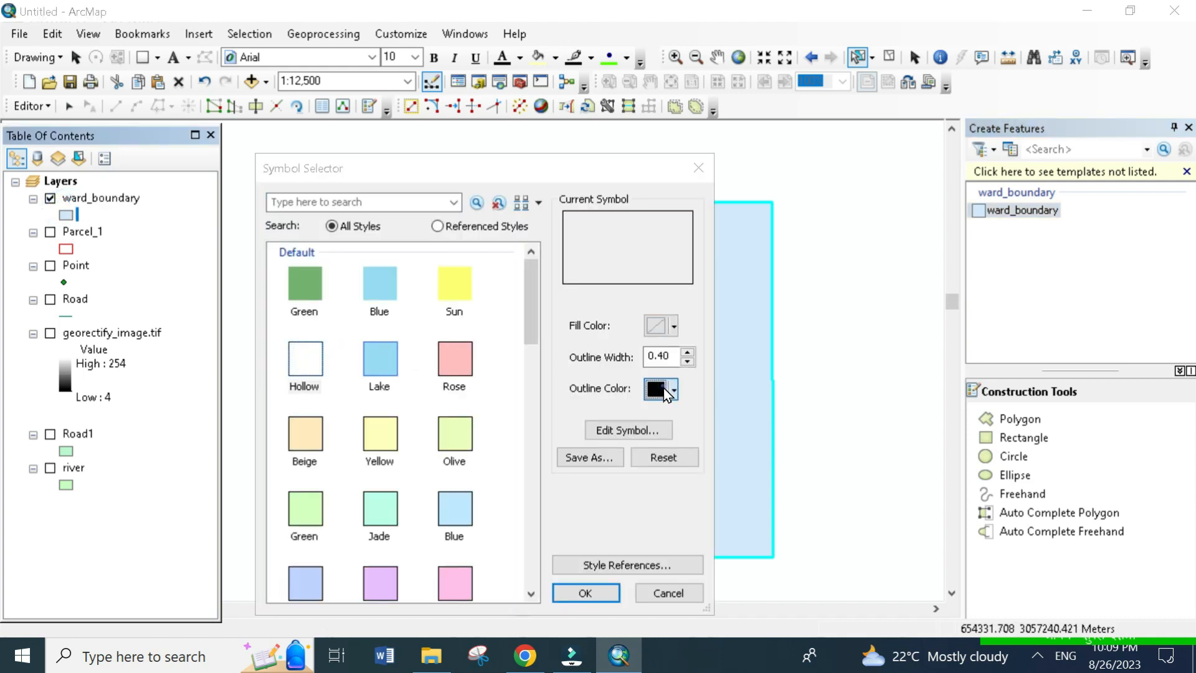
click(670, 472)
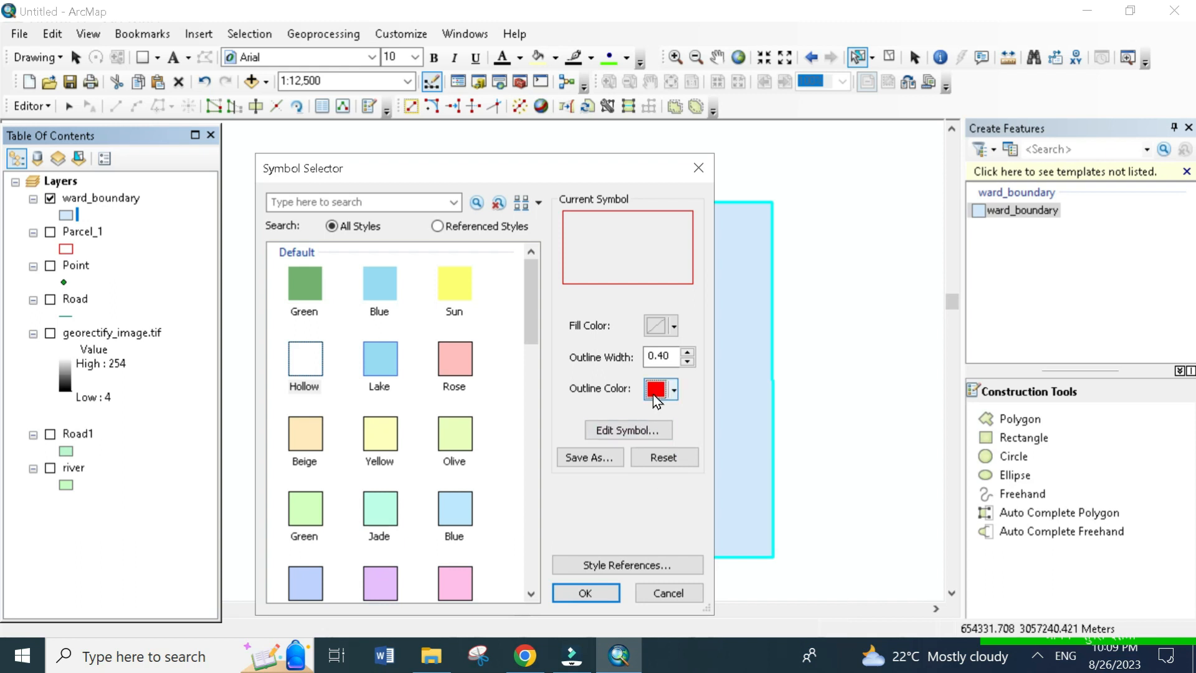
click(674, 389)
click(840, 471)
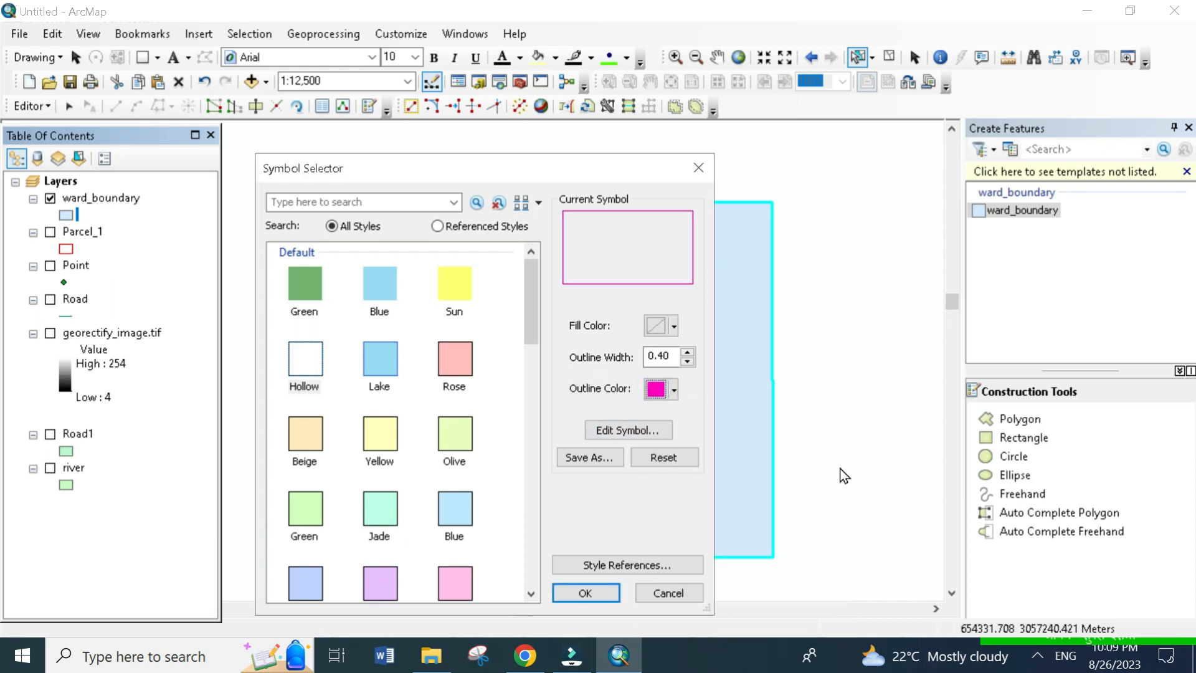
click(688, 352)
click(688, 352)
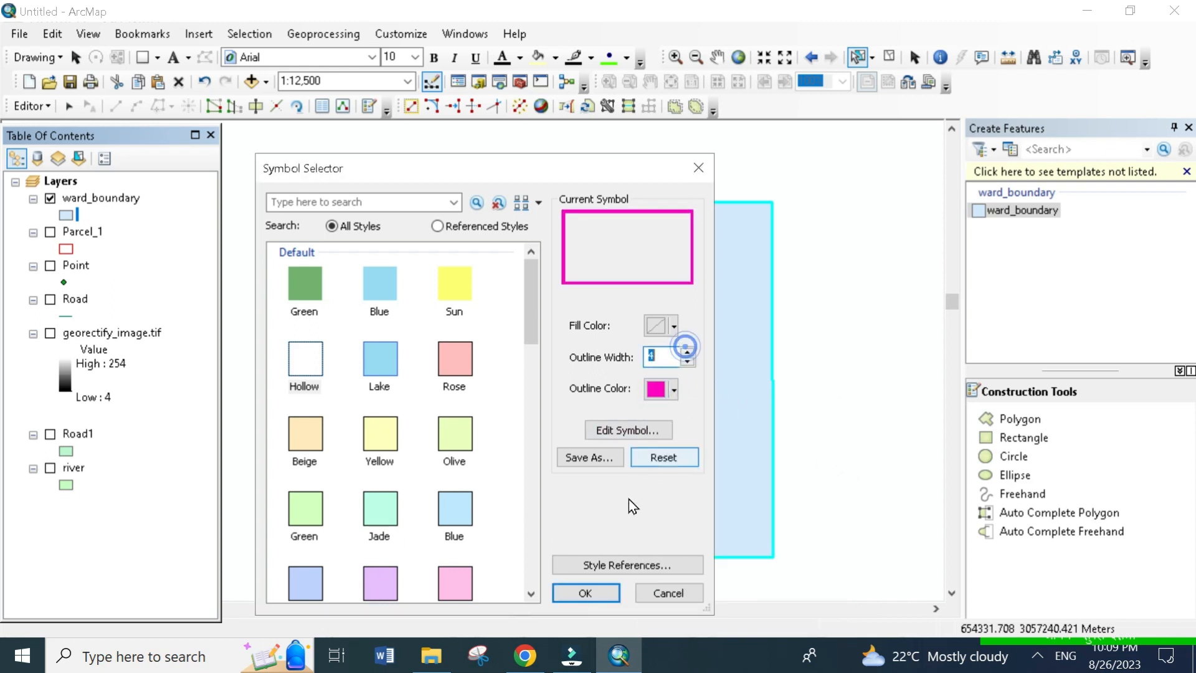
click(589, 593)
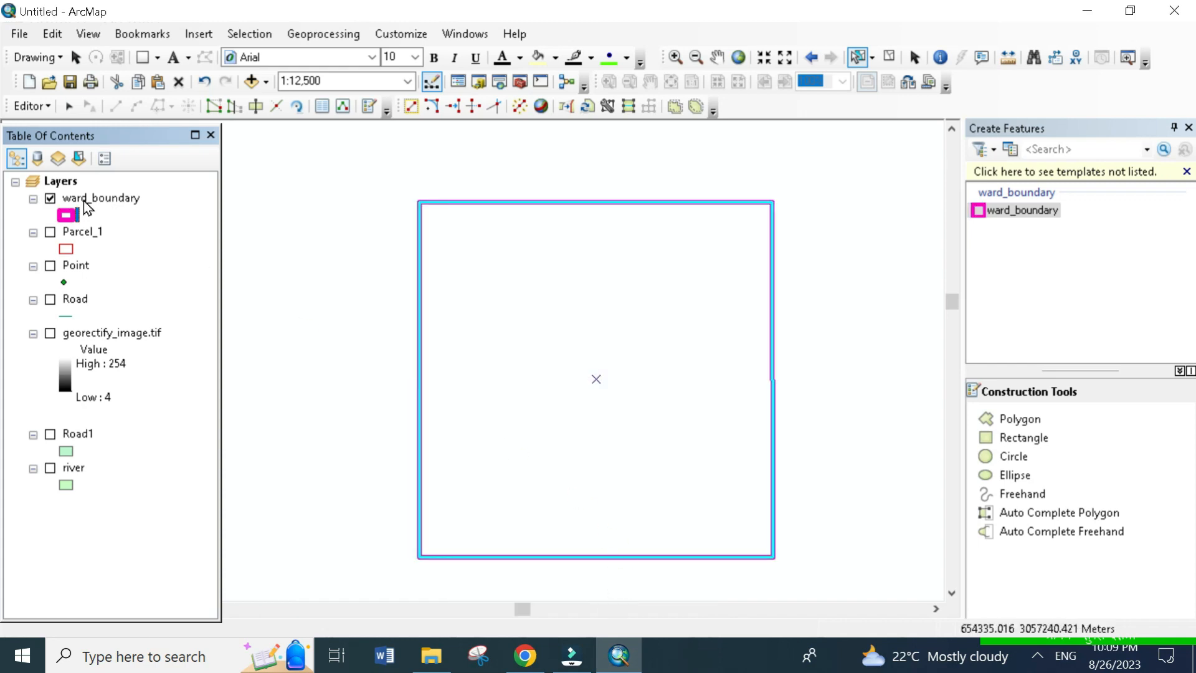
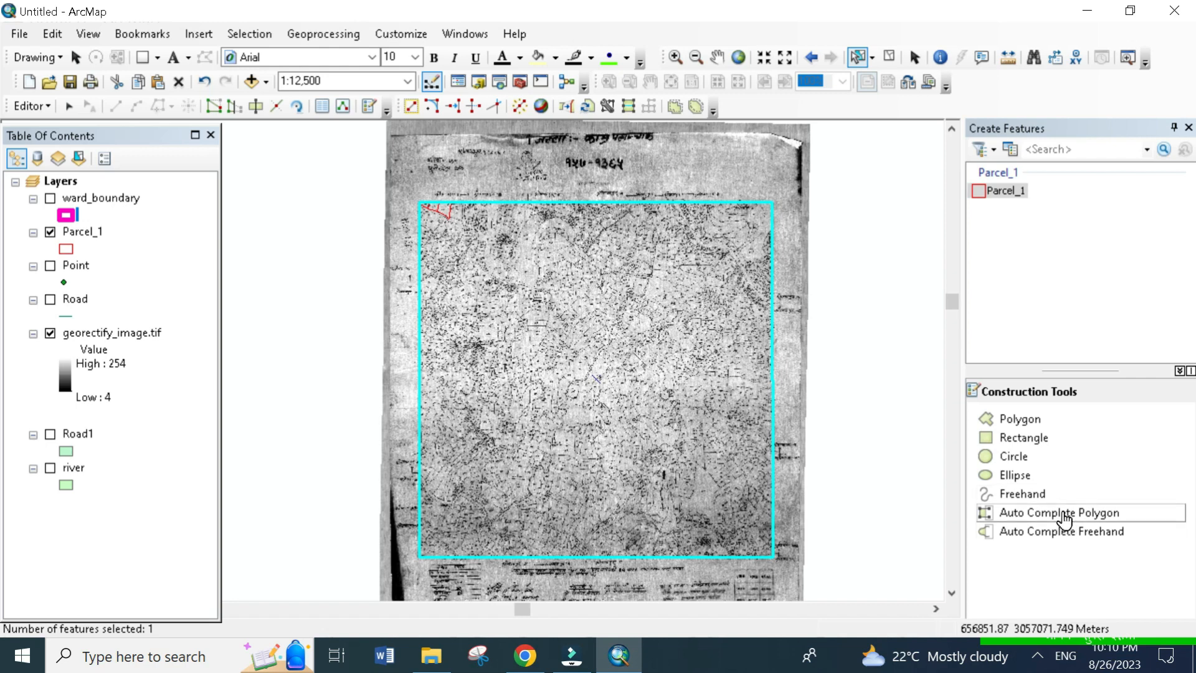
- Cut the frame polygon along the outer boundary of the small parcel block near the north end of its east edge
click(257, 107)
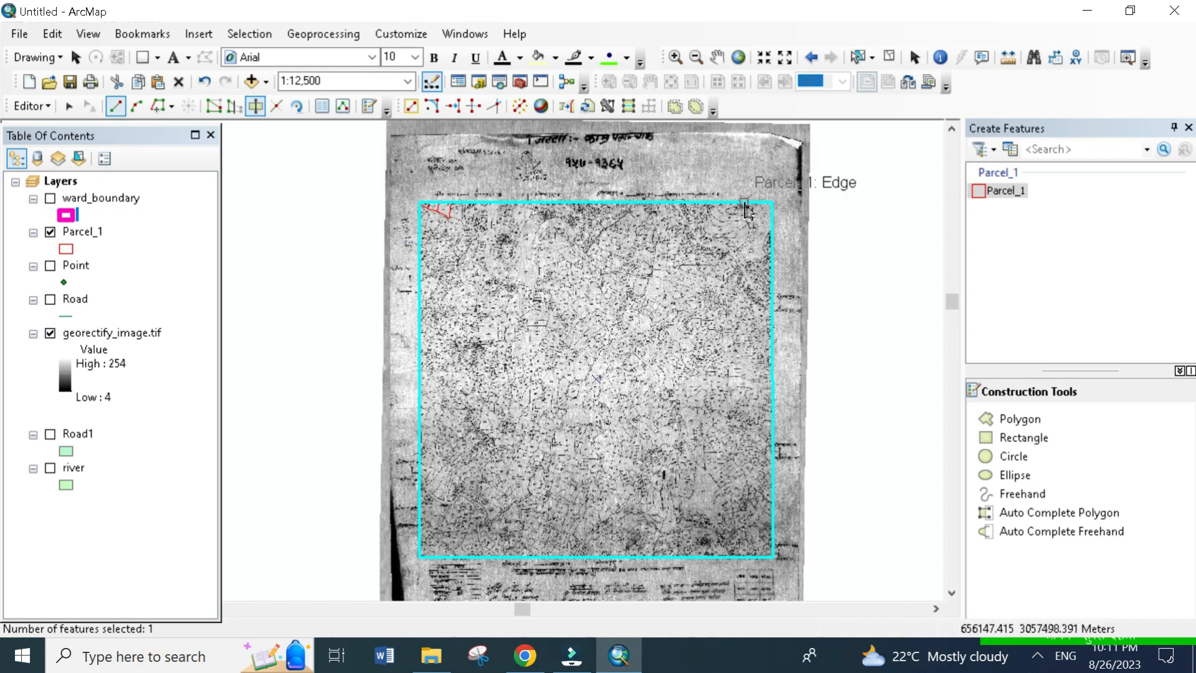
scroll(747, 210, down, 3)
scroll(747, 210, up, 5)
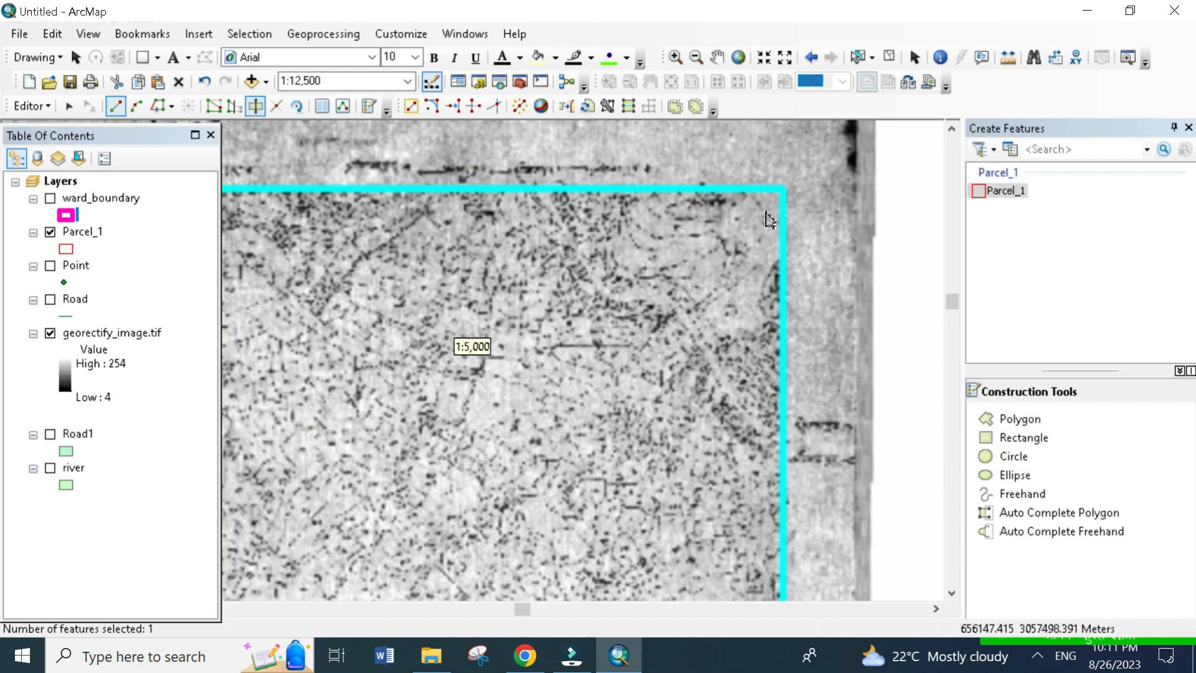
scroll(770, 220, up, 4)
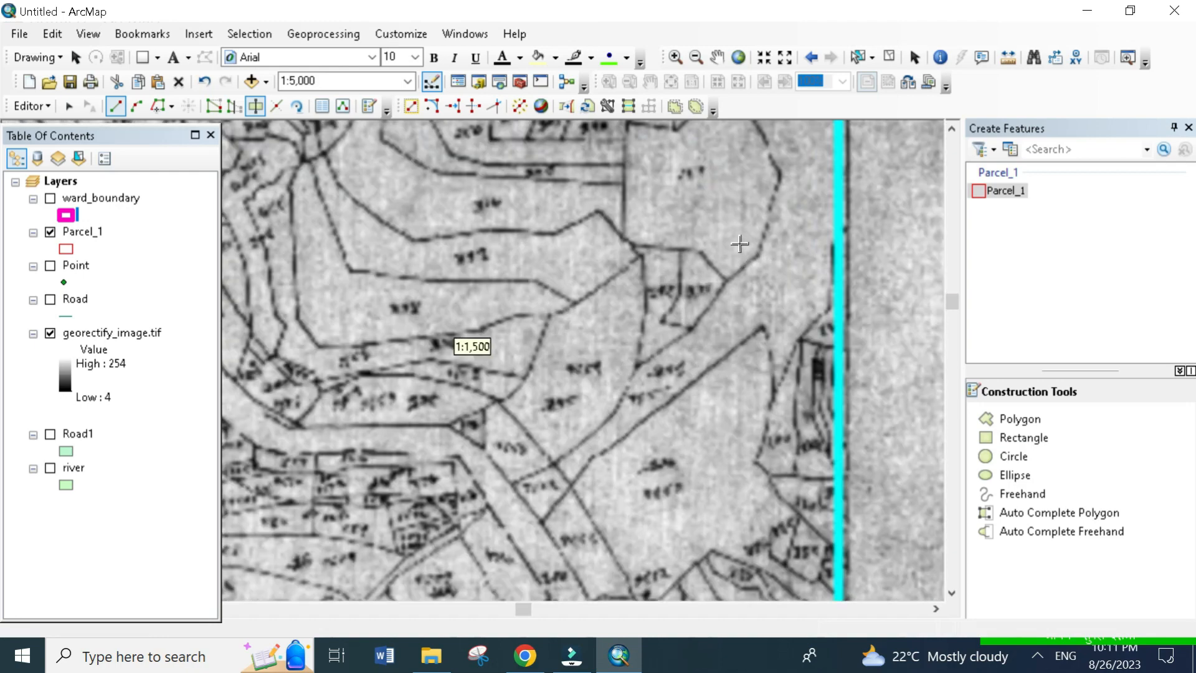
scroll(741, 243, down, 2)
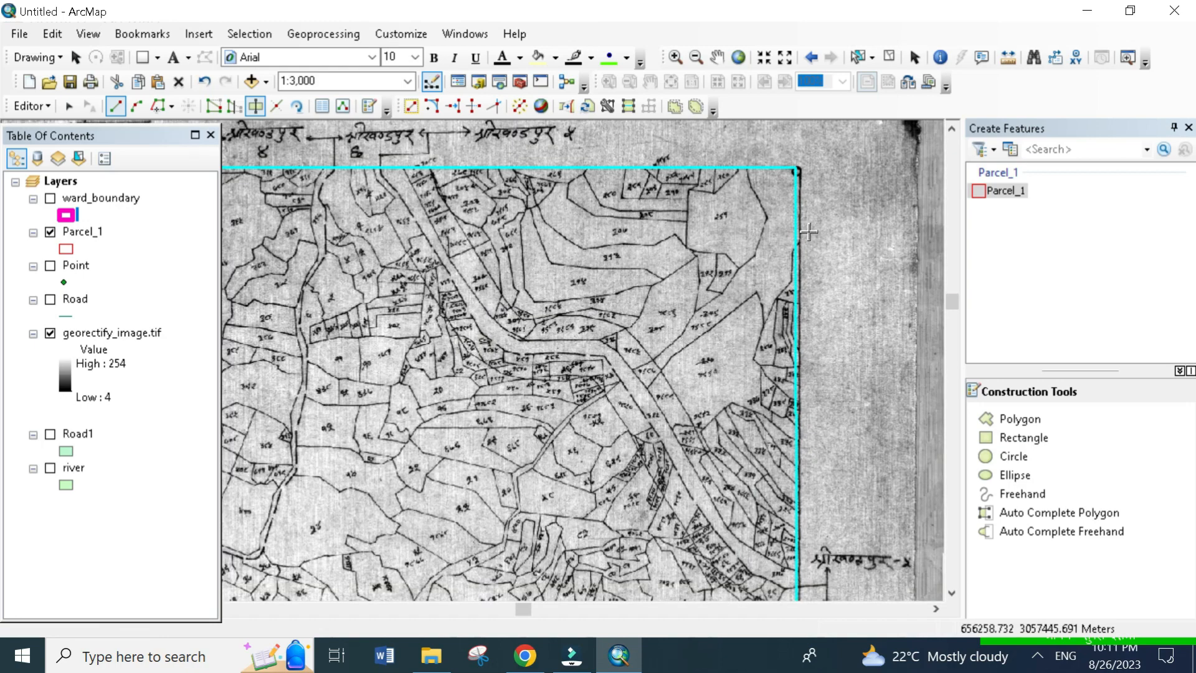
scroll(825, 238, up, 2)
click(820, 227)
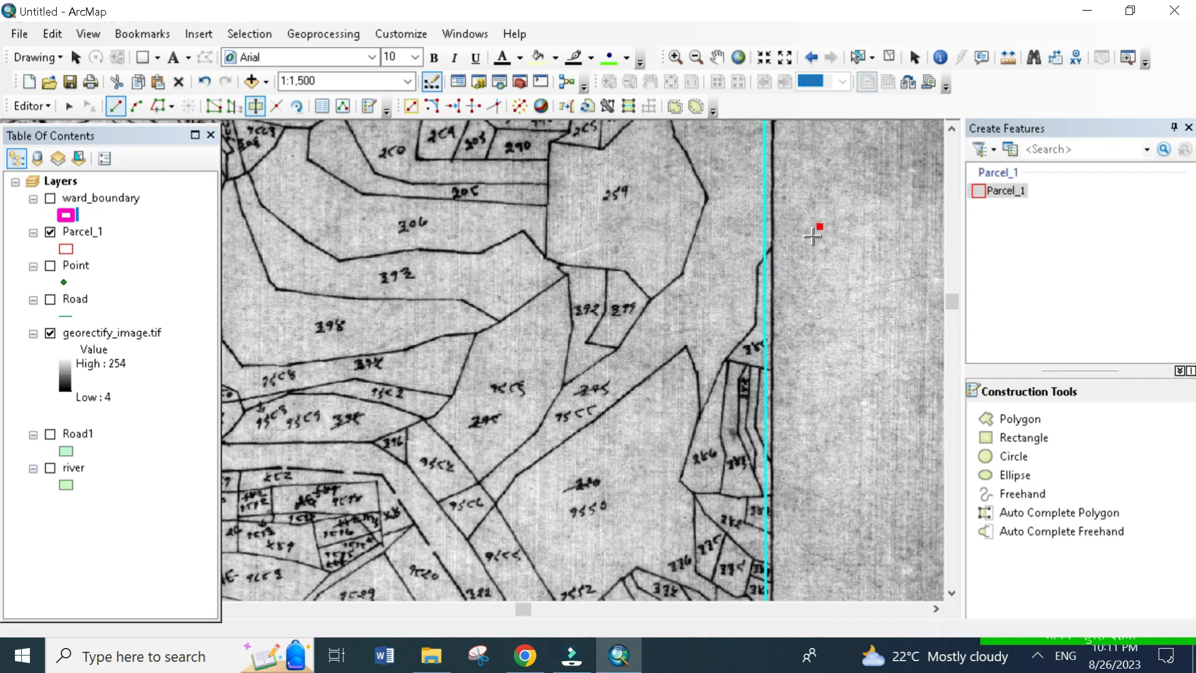
click(765, 248)
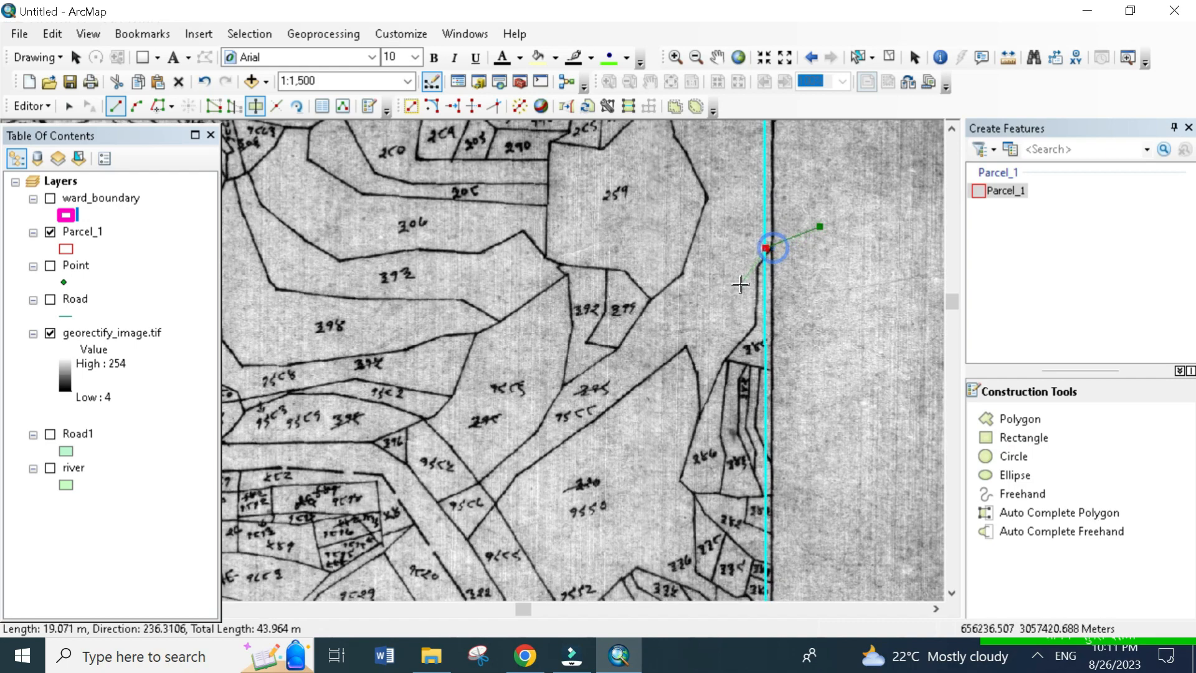
click(752, 277)
click(748, 338)
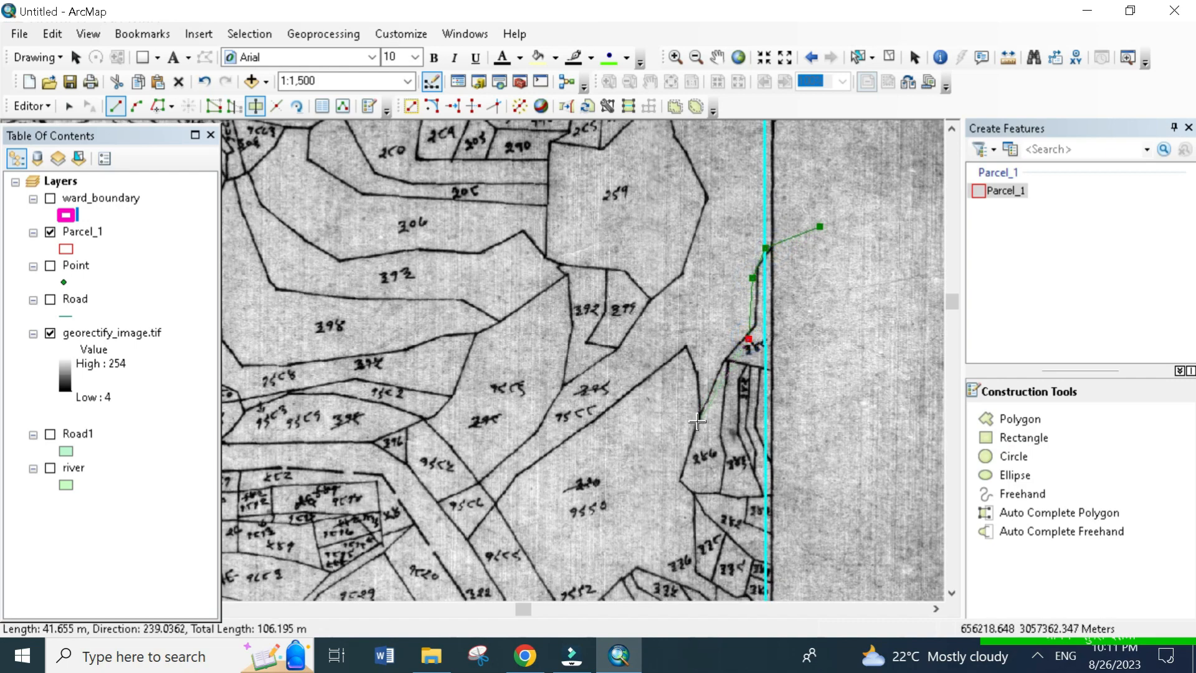
click(698, 422)
click(675, 486)
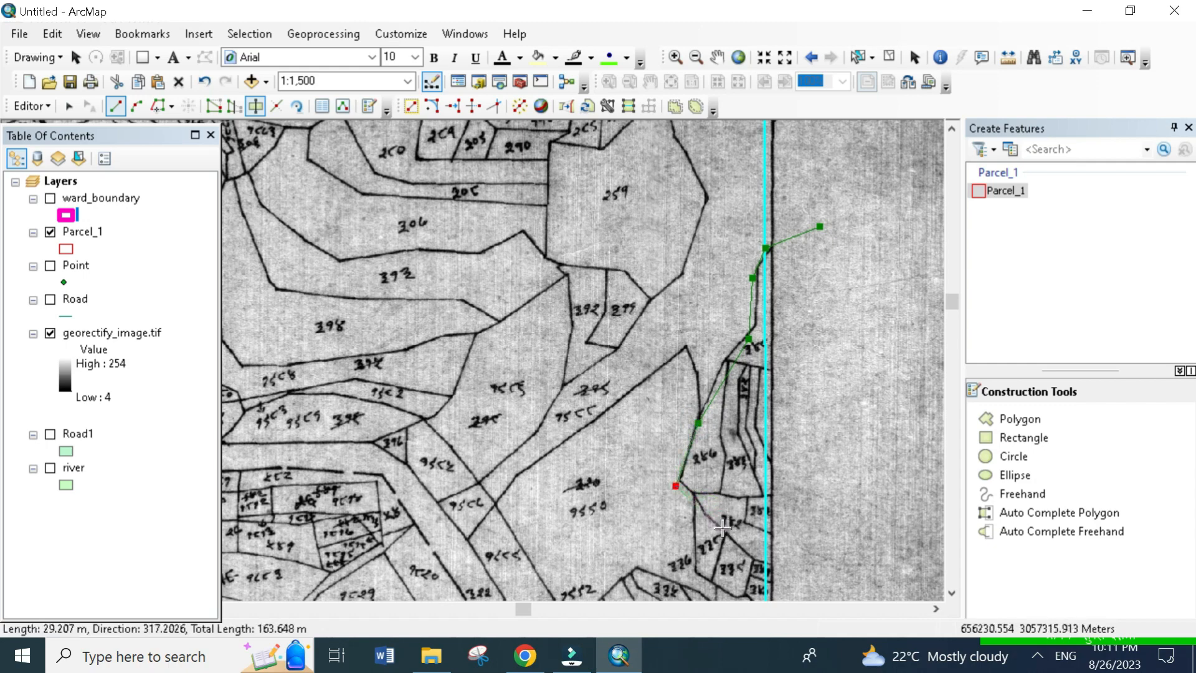
click(703, 496)
click(741, 552)
click(799, 579)
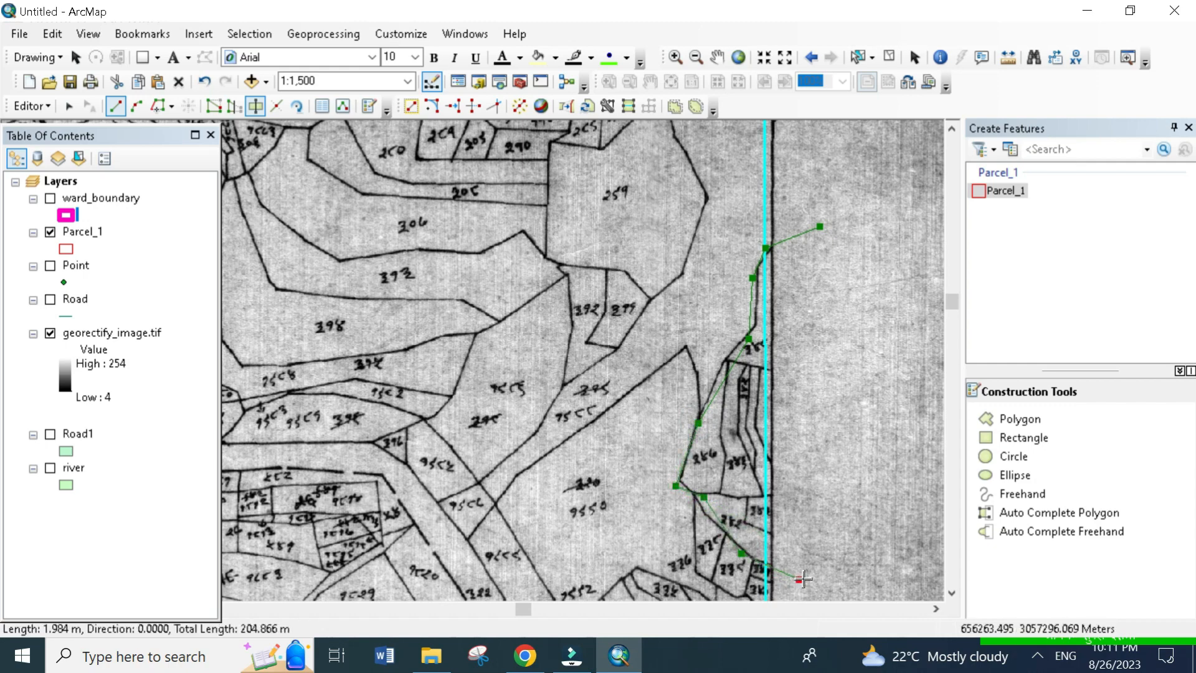
double_click(807, 578)
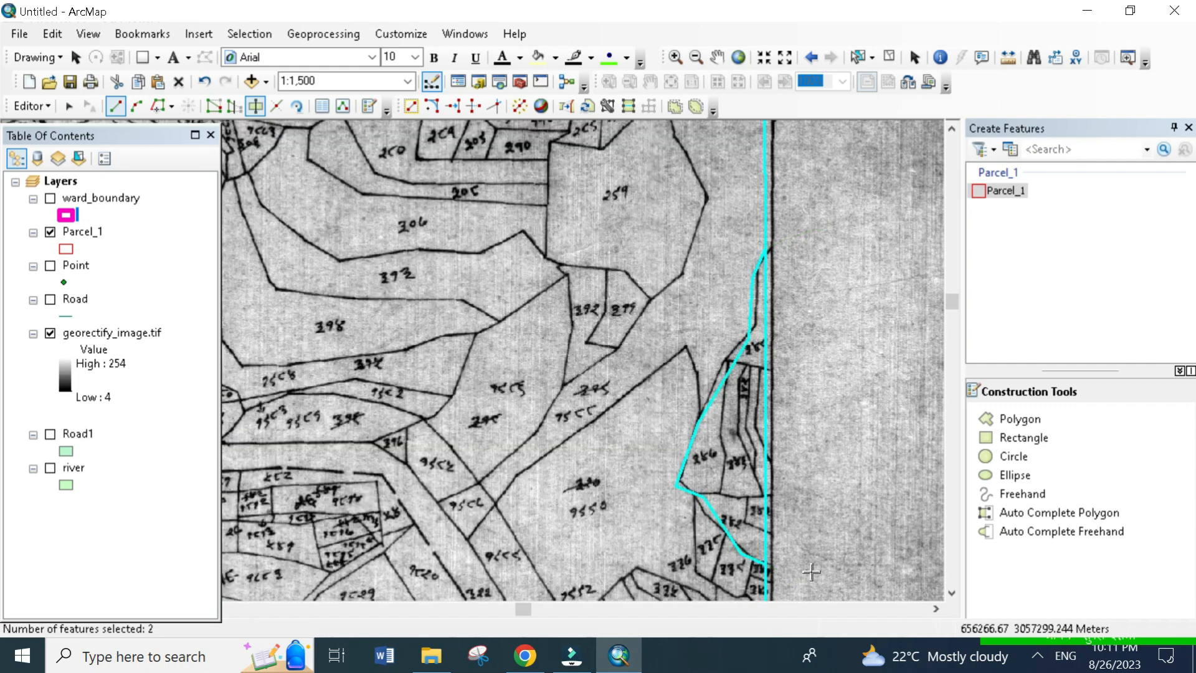
- Cut off the pointed northern parcel of the block, and split off the narrow easternmost strip below it along its scanned boundary
click(715, 350)
double_click(807, 381)
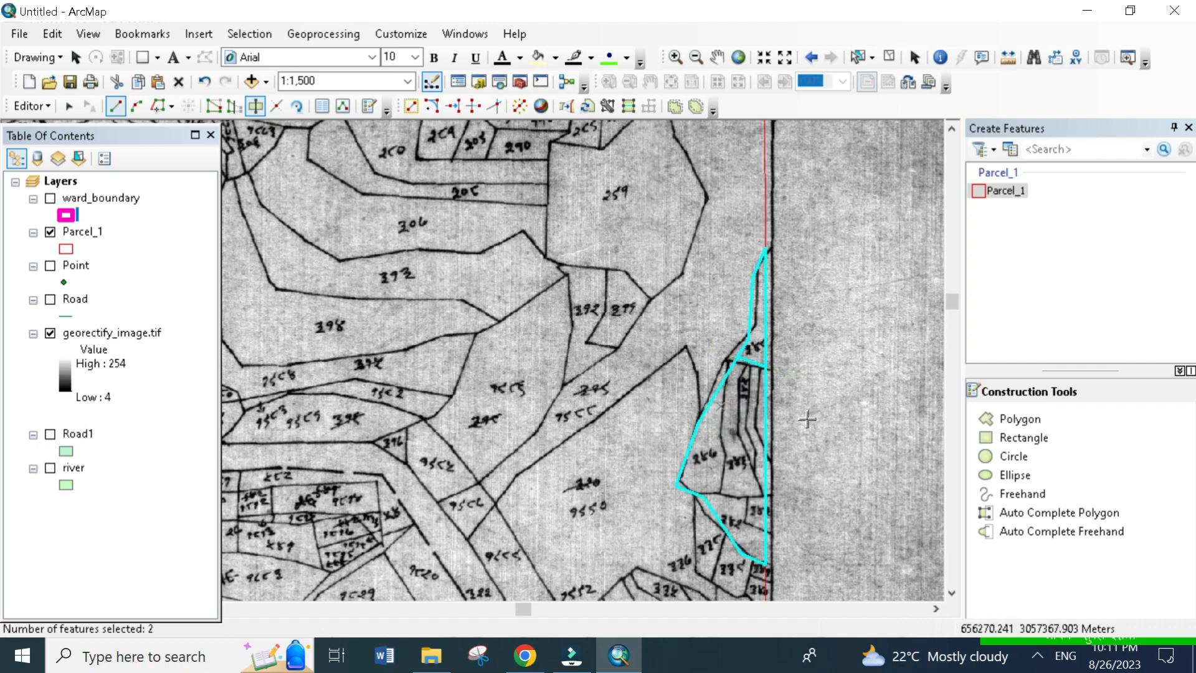
scroll(753, 388, down, 7)
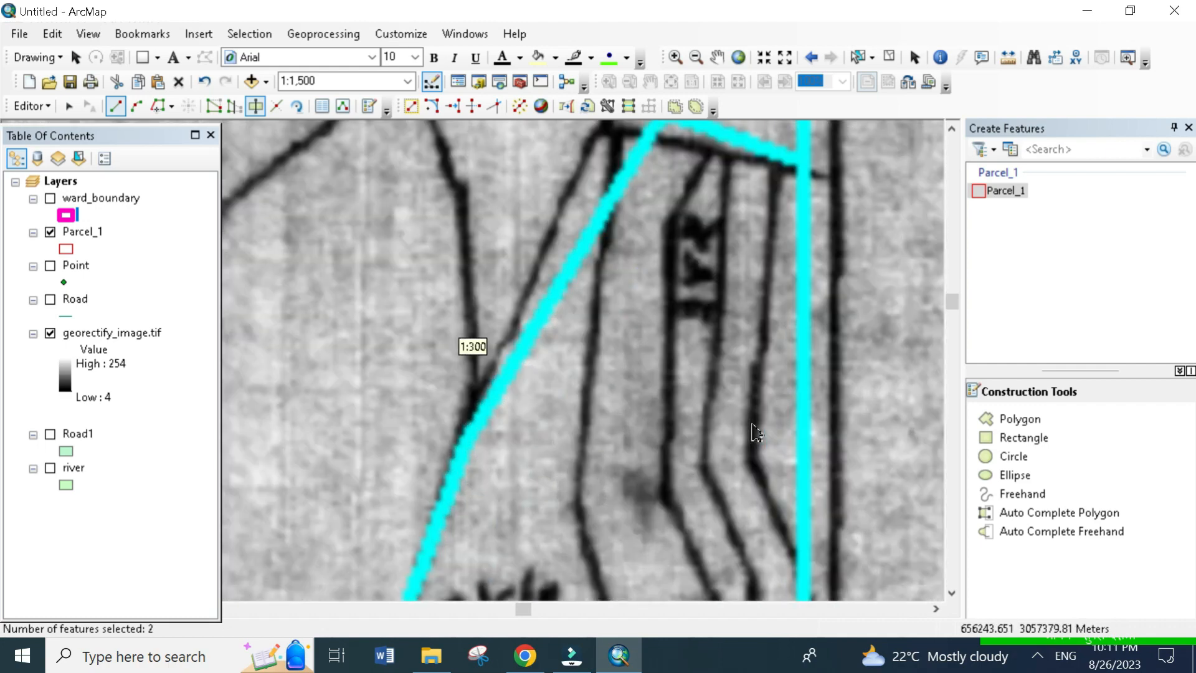
scroll(754, 431, up, 4)
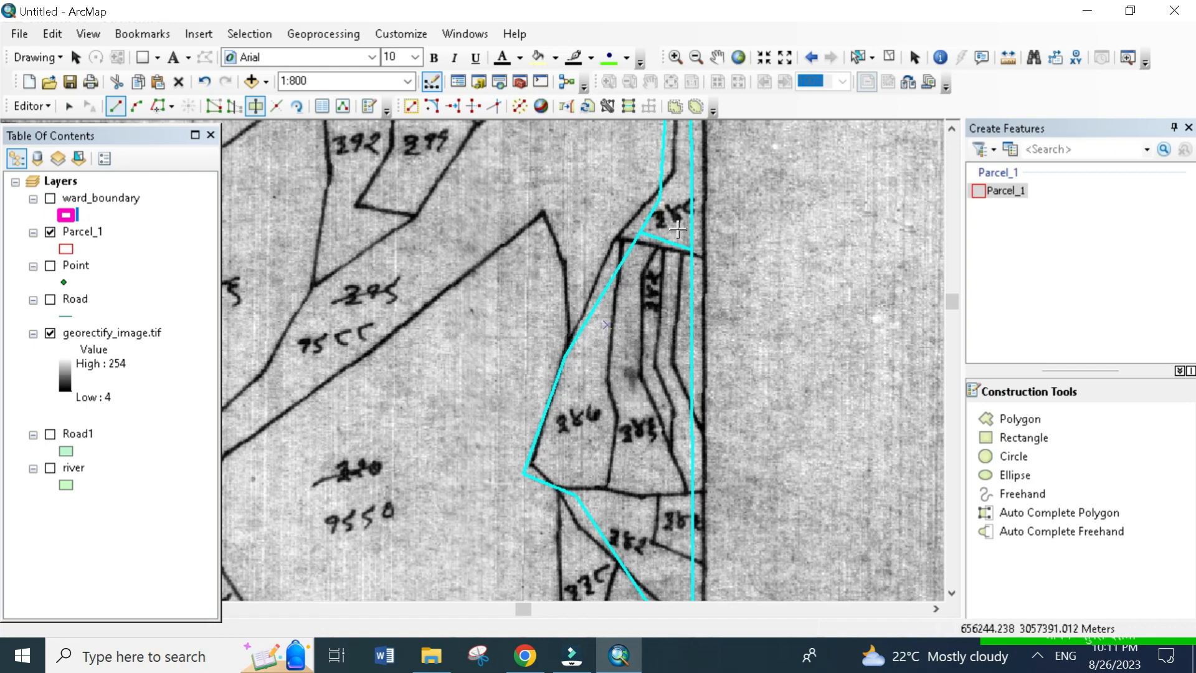
click(677, 229)
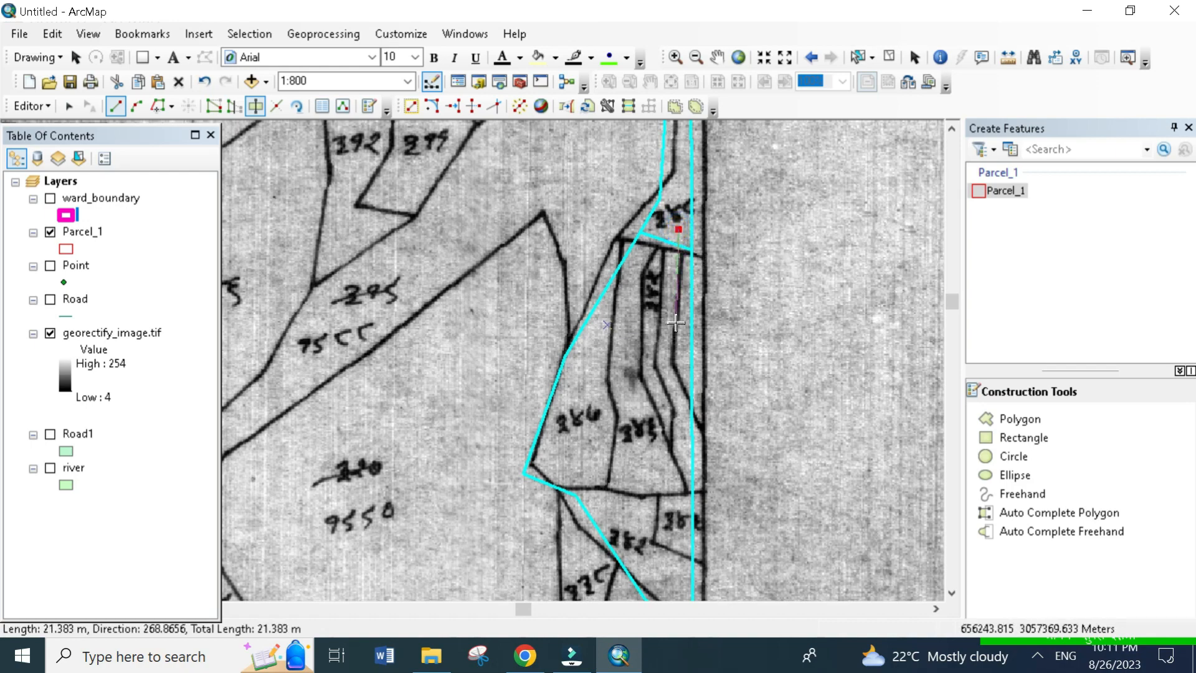
click(676, 324)
click(676, 380)
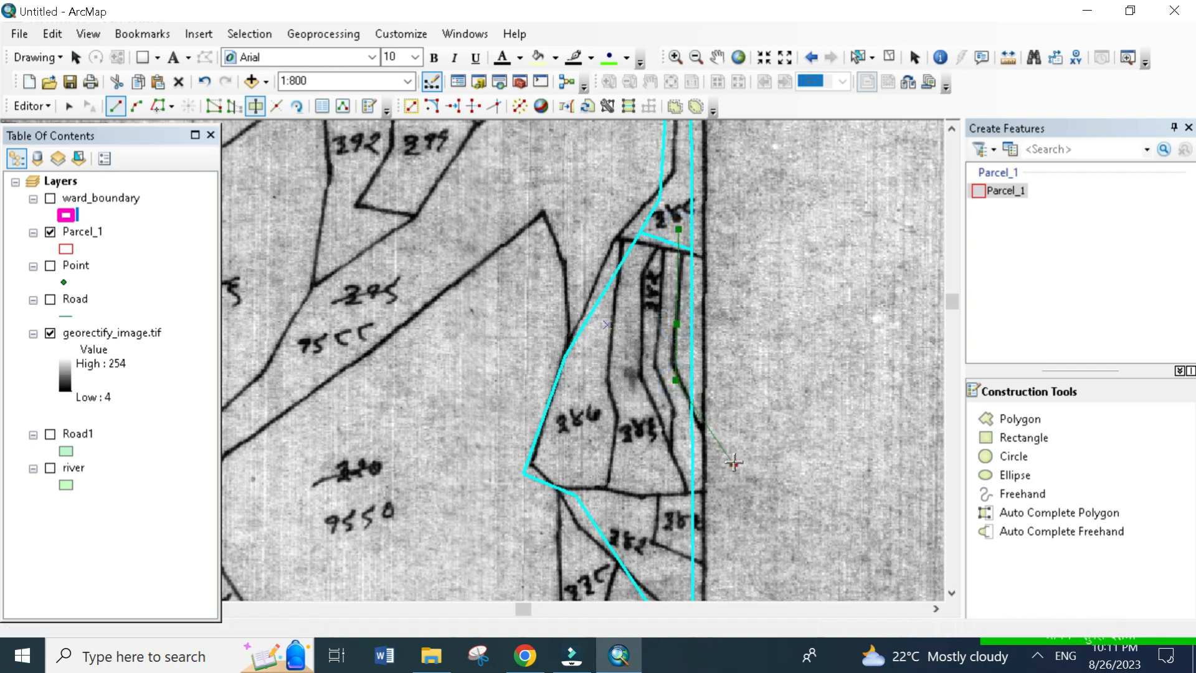
click(734, 462)
double_click(735, 462)
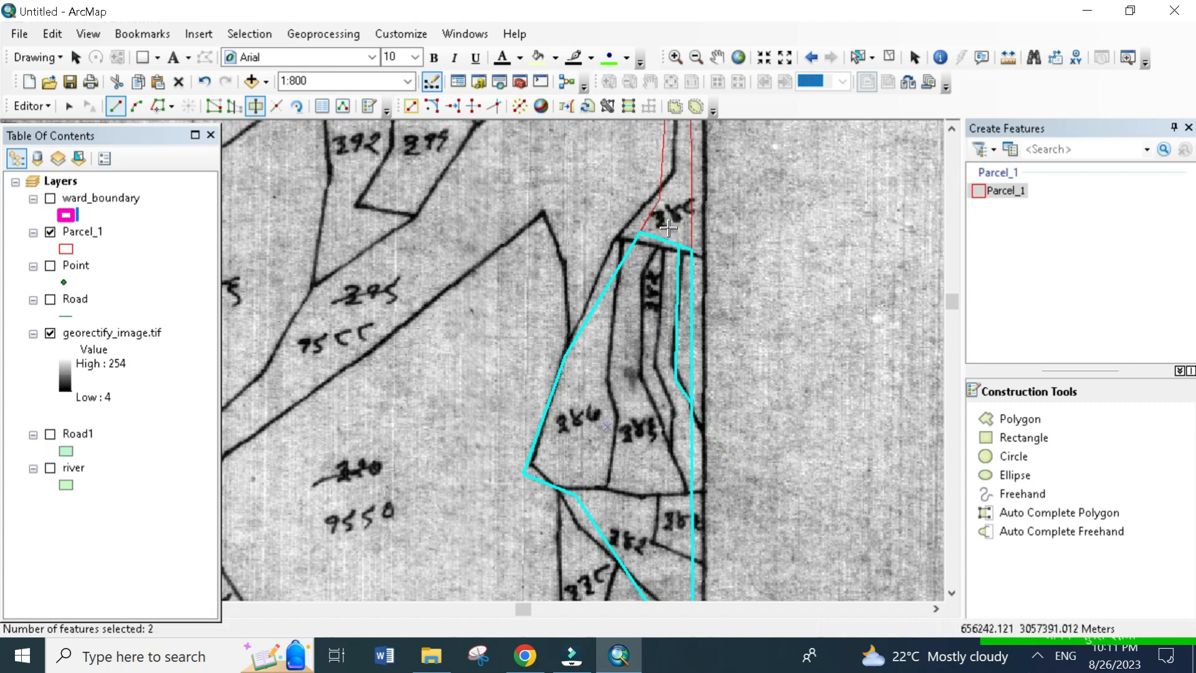
- Cut the block along the scanned line just west of the easternmost strip, continuing south and across to the frame's east edge
click(669, 229)
click(656, 310)
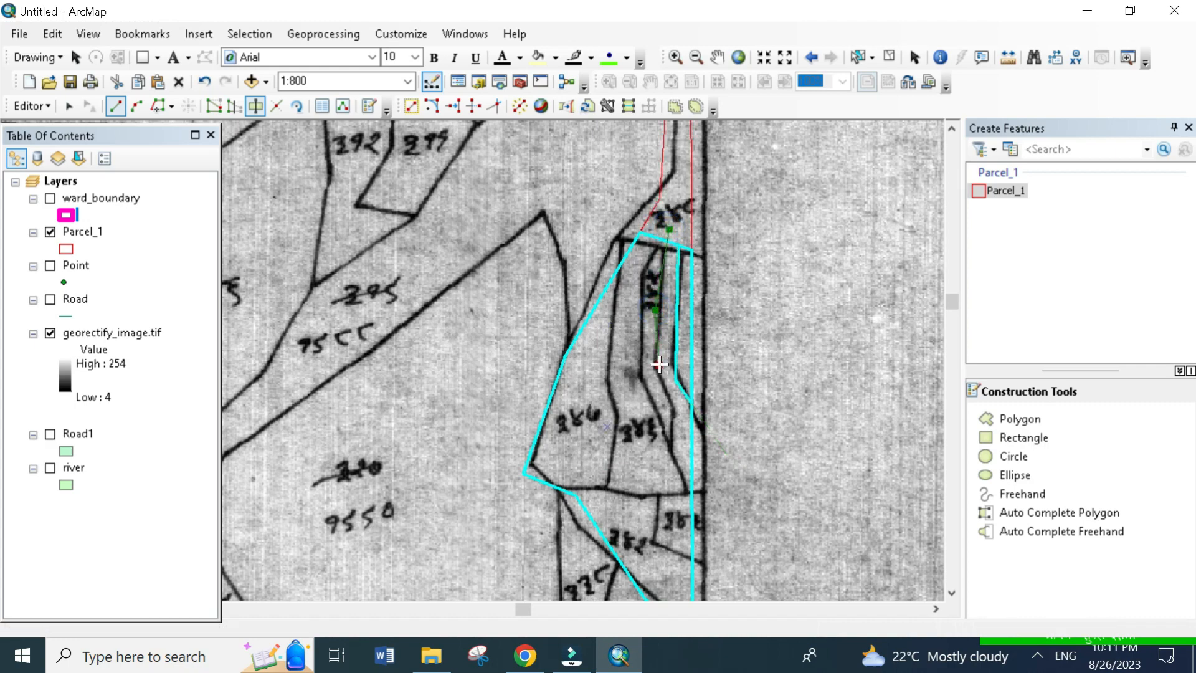
click(659, 365)
click(669, 422)
click(669, 465)
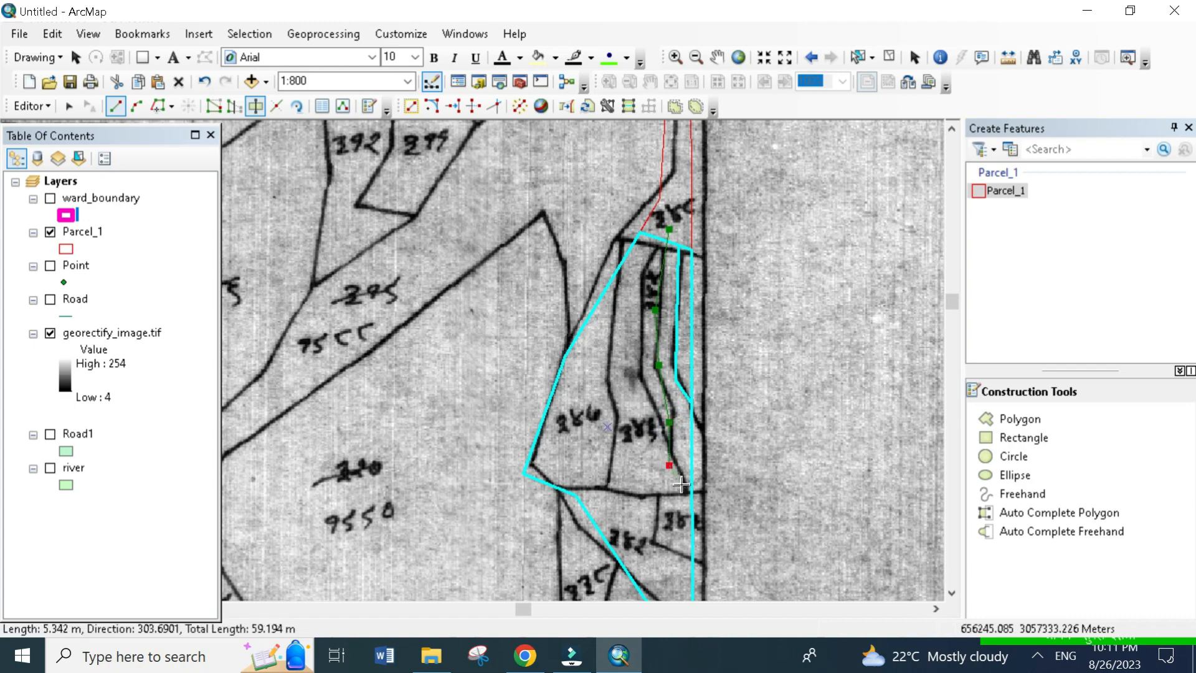
click(678, 500)
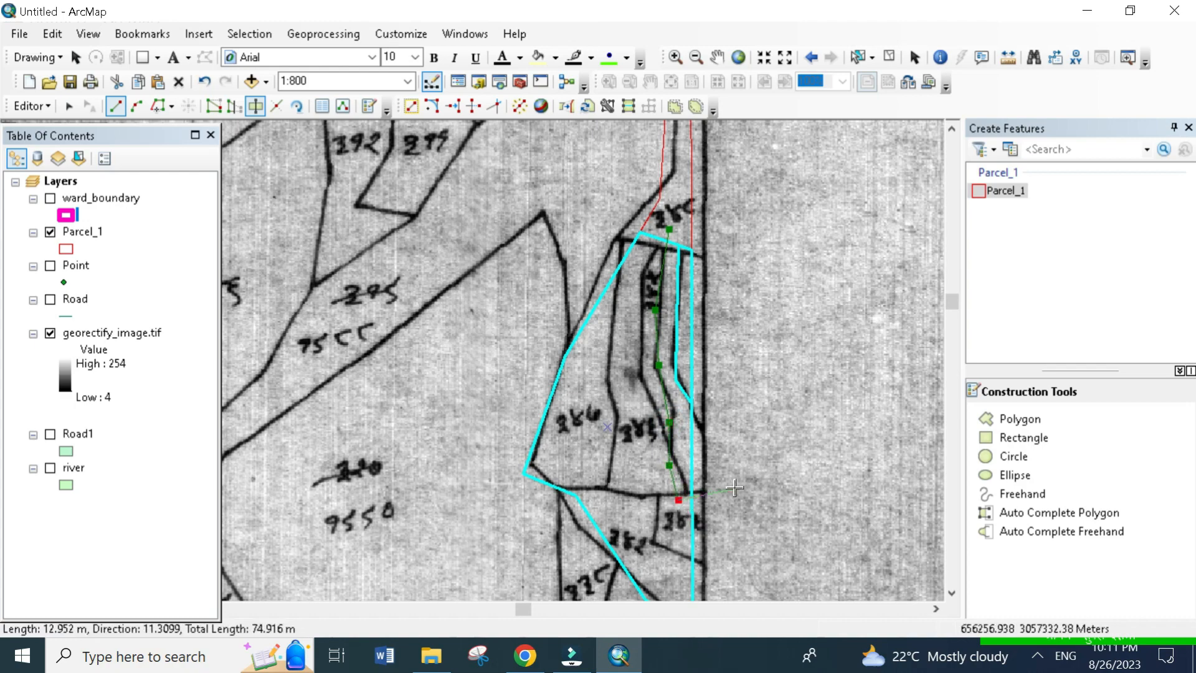
double_click(708, 488)
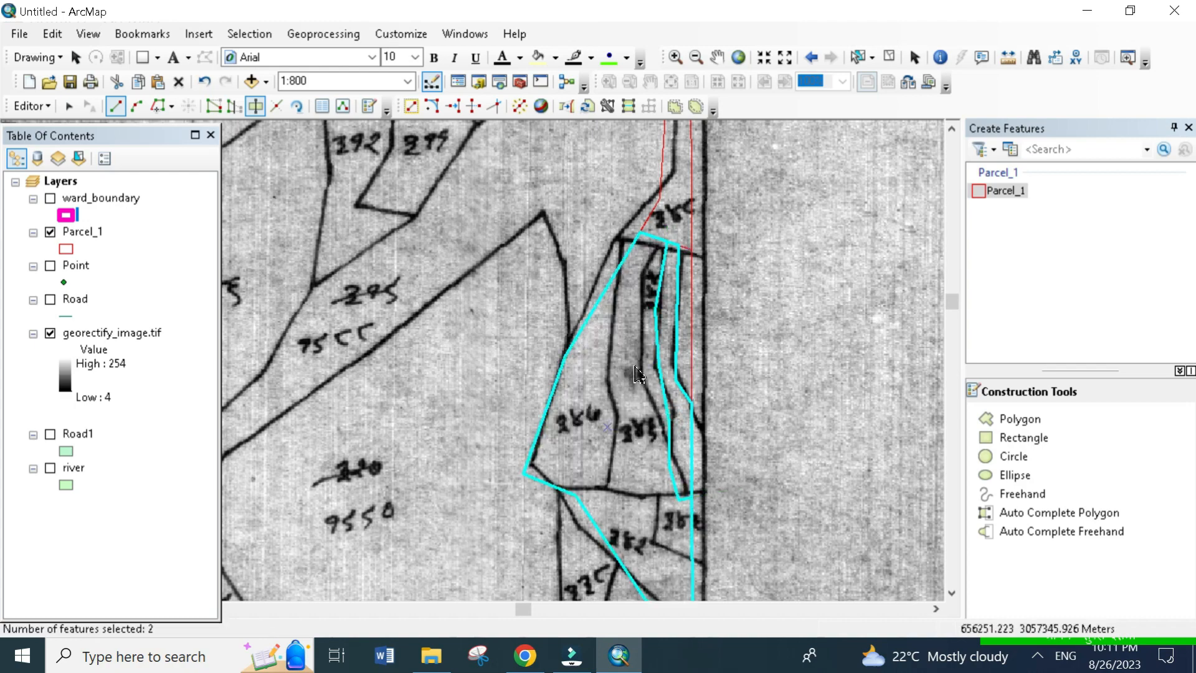
- Cut the block along the western boundary of the narrow strip with the vertical parcel number, ending at the neighbouring strip's lower corner
click(667, 242)
click(635, 279)
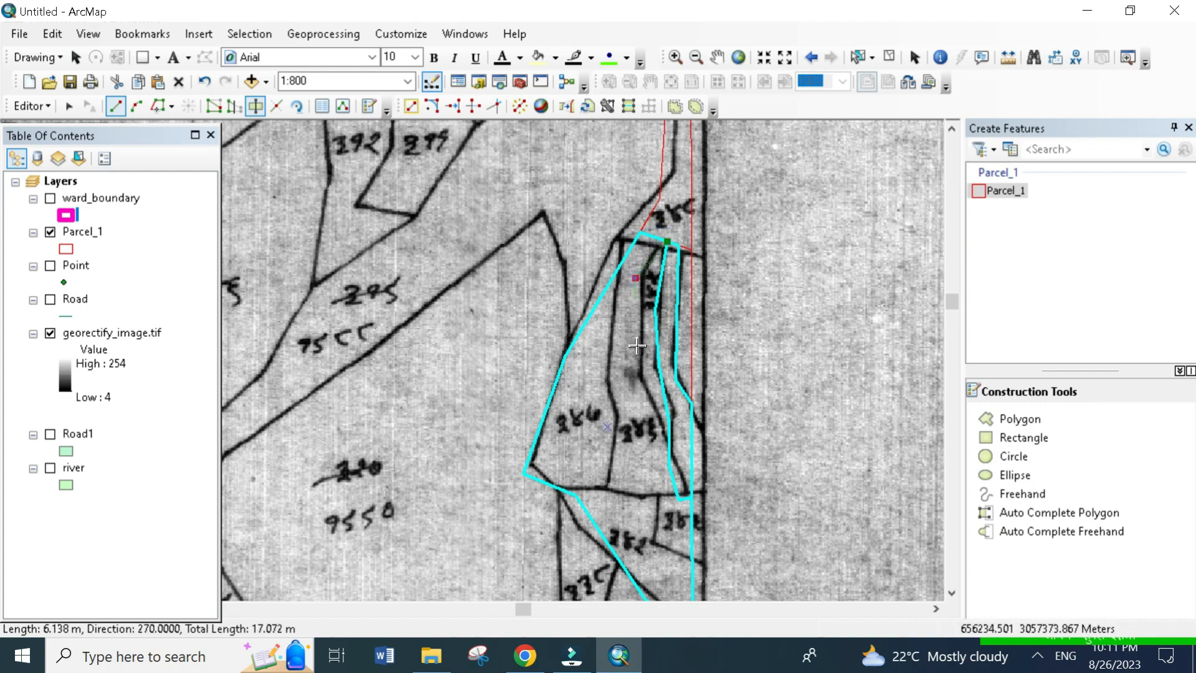
click(638, 384)
click(642, 462)
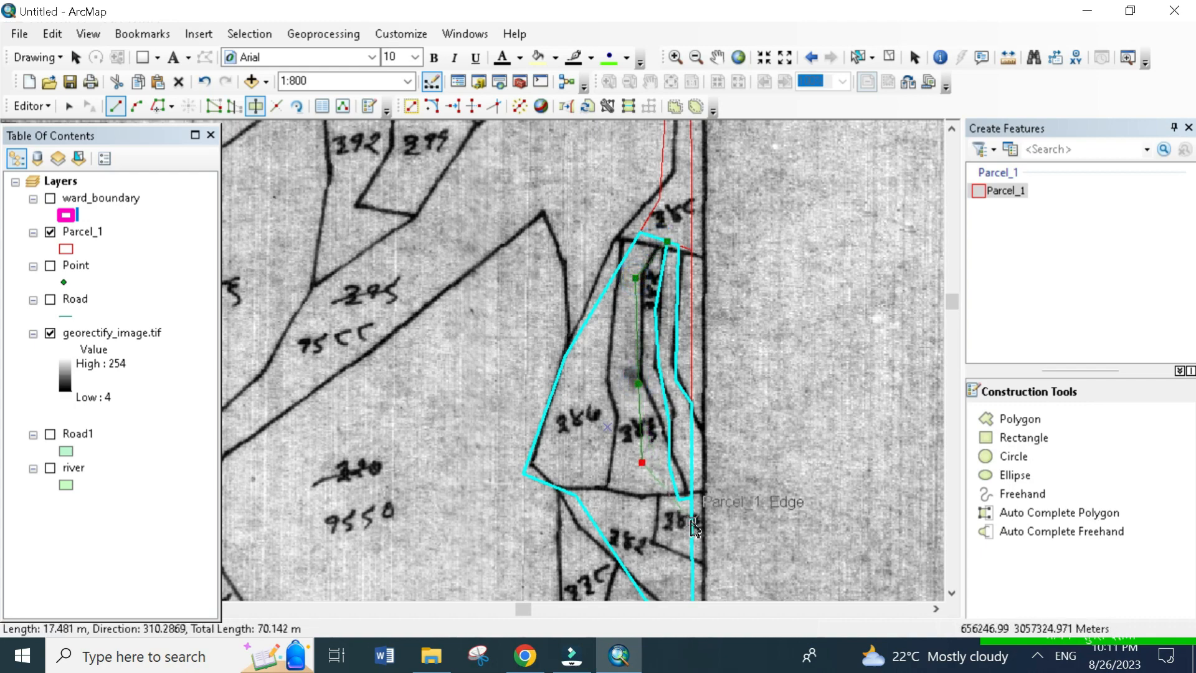
click(654, 500)
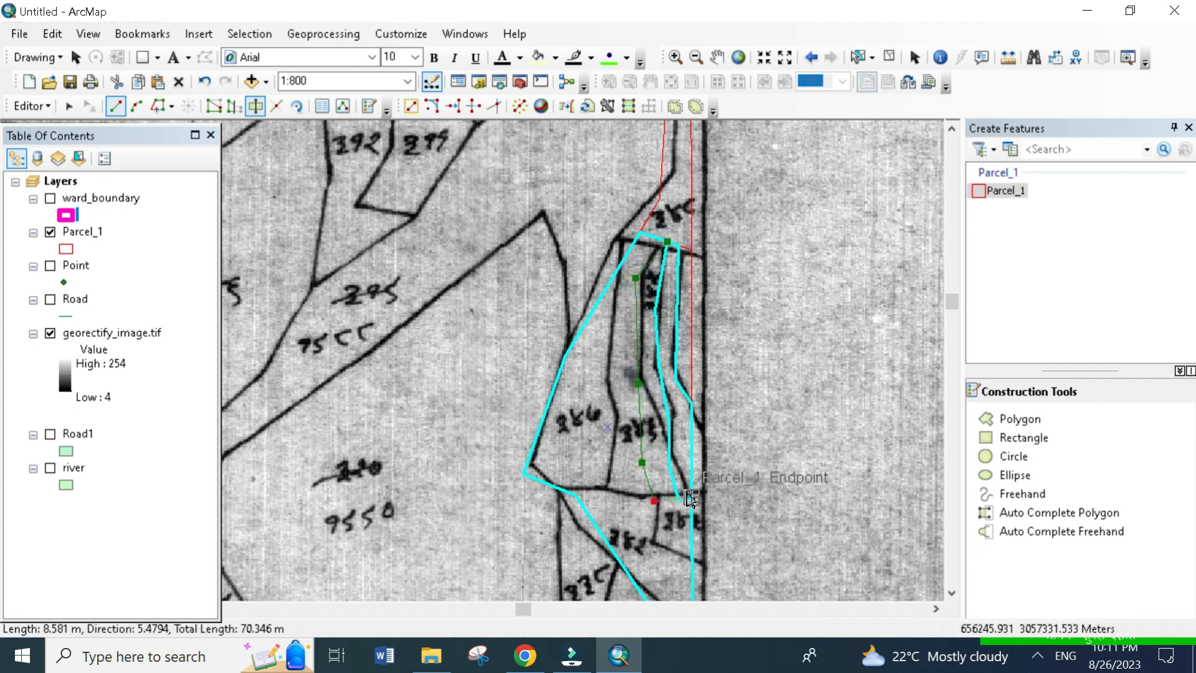
click(678, 500)
key(F2)
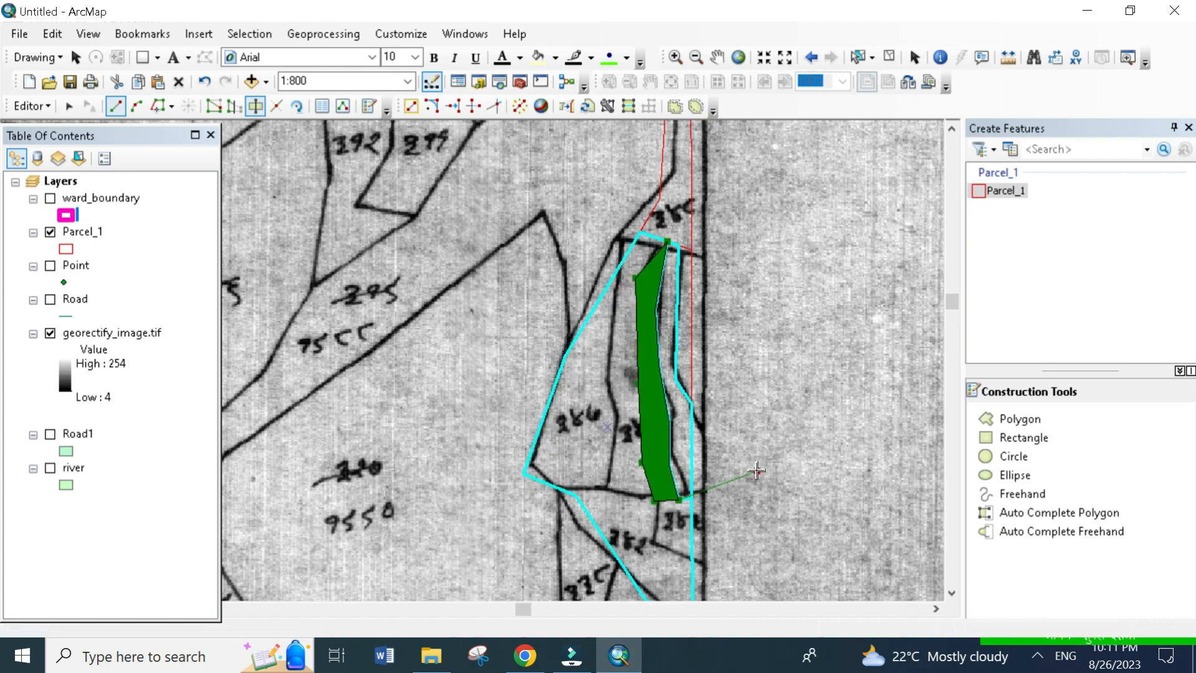
- Cut the block along the scanned southern boundary of the two larger western parcels, from the strip's lower corner to the western edge
click(654, 500)
click(614, 489)
double_click(552, 492)
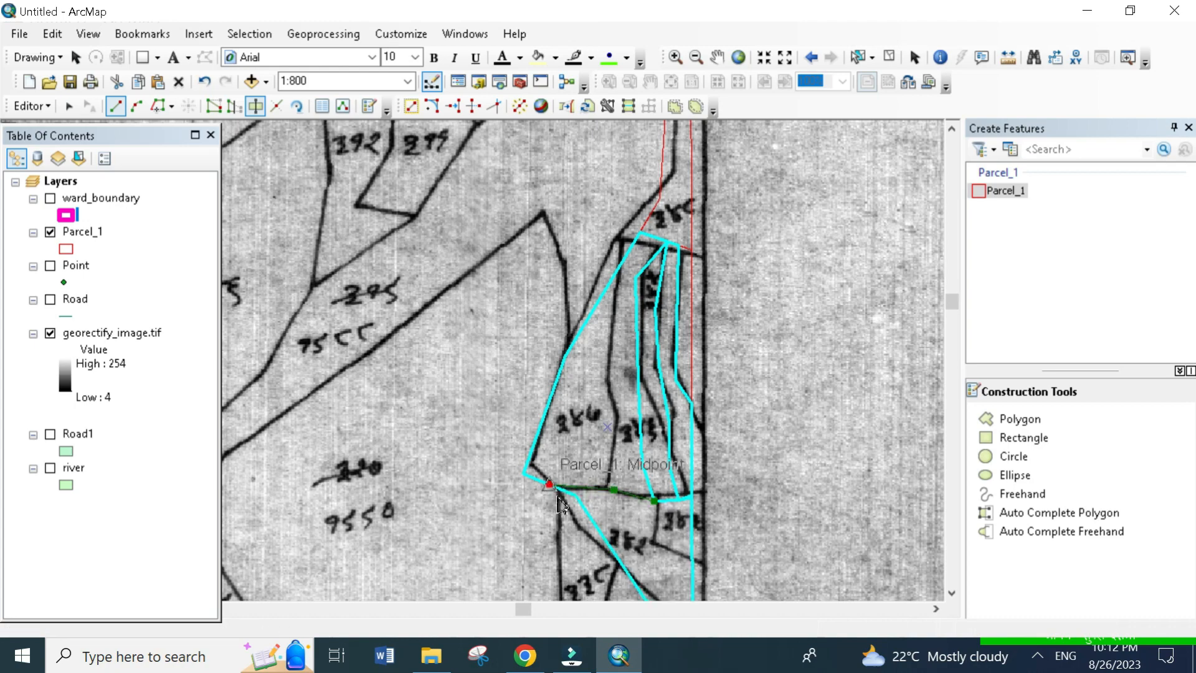
- Cut along the shared boundary between the two larger western parcels, from their southern line to the block's northern corner
click(599, 503)
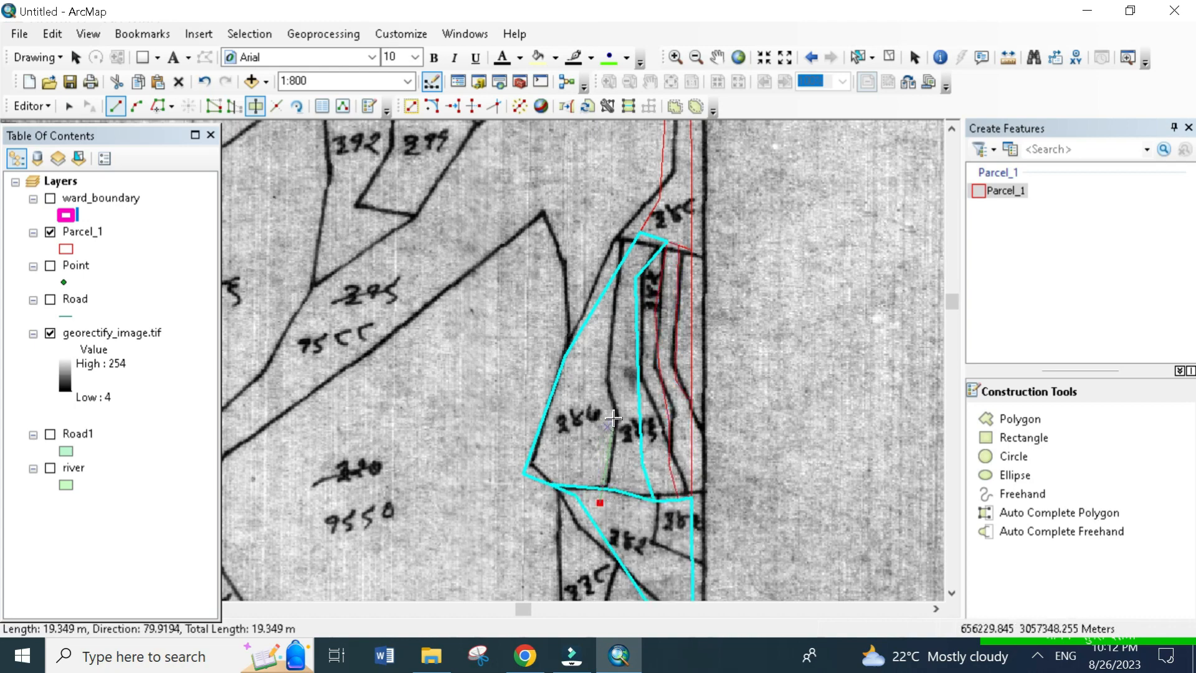
click(616, 417)
click(608, 357)
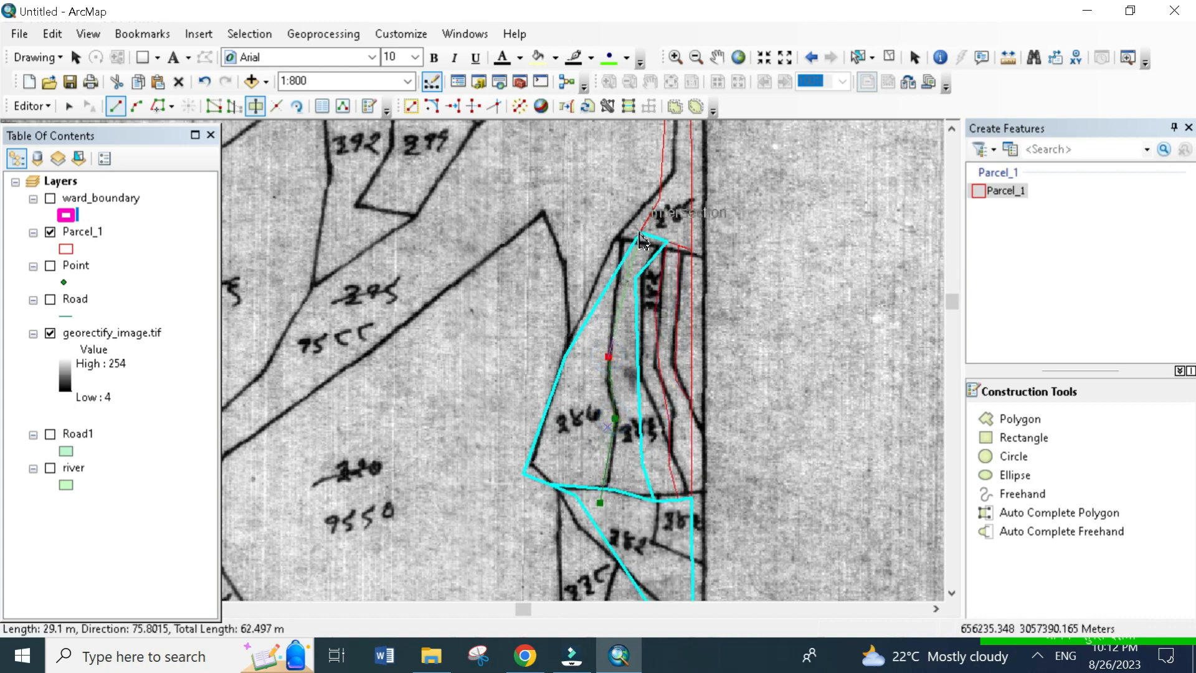
double_click(640, 234)
- Try to cut off the small parcel directly south of the narrow strips along the frame's east edge
key(Down)
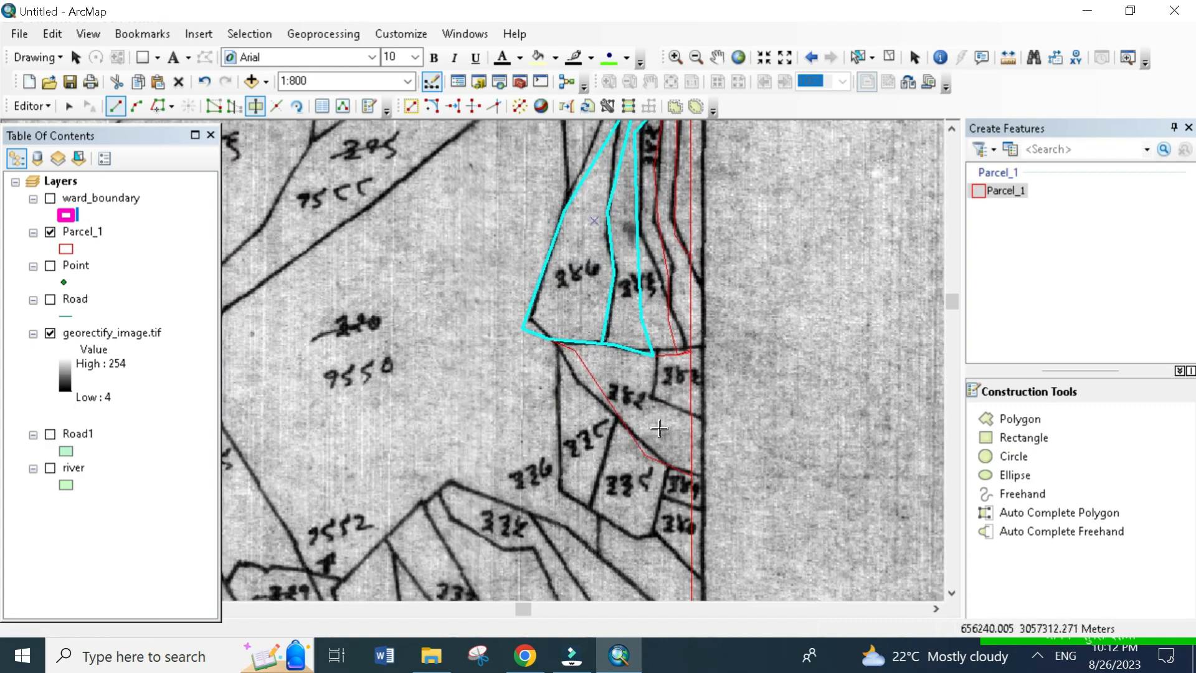
click(653, 355)
click(650, 413)
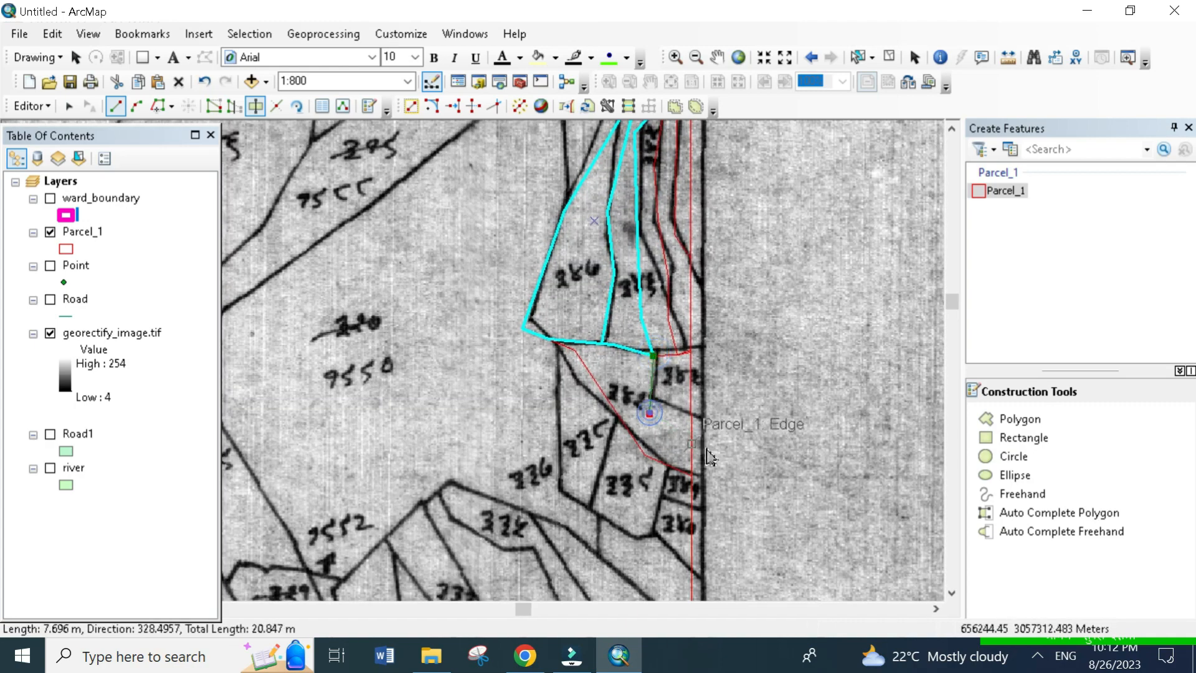
double_click(779, 440)
click(747, 372)
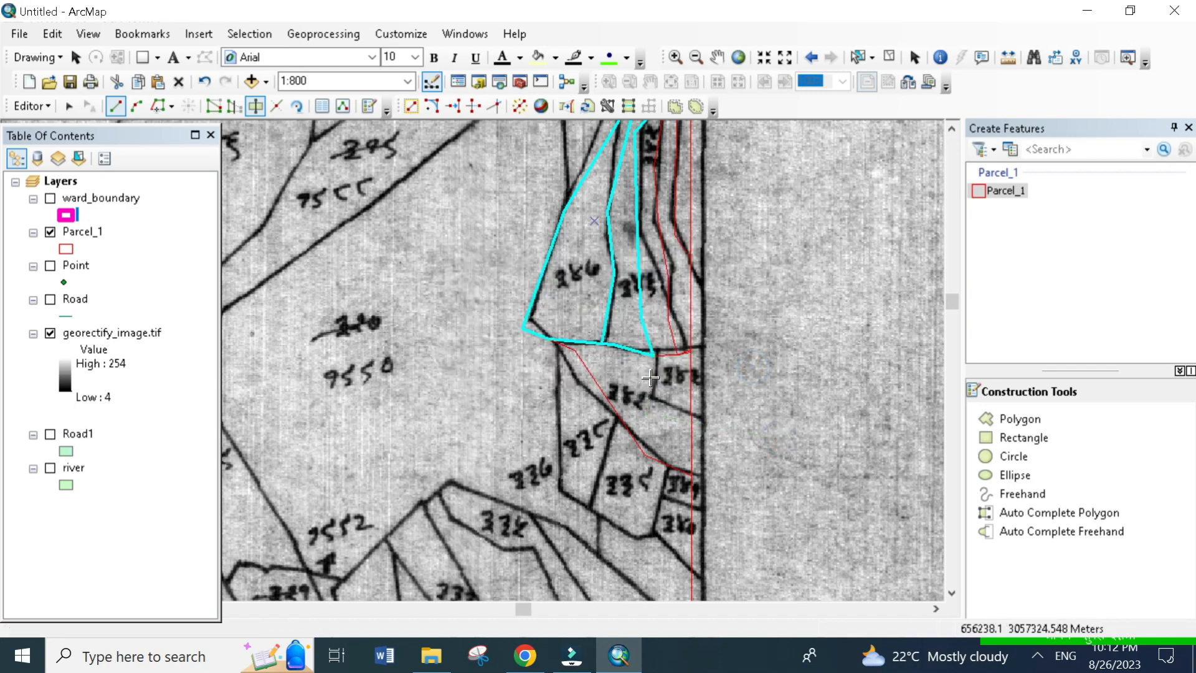
click(653, 355)
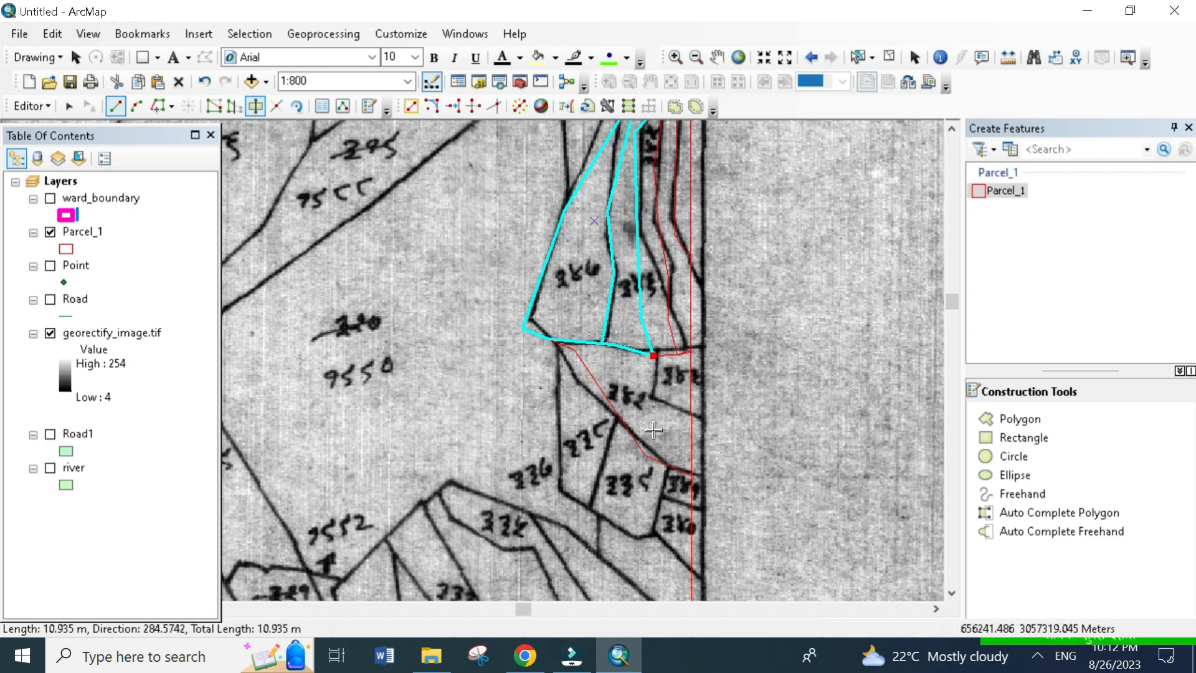
click(671, 396)
click(726, 392)
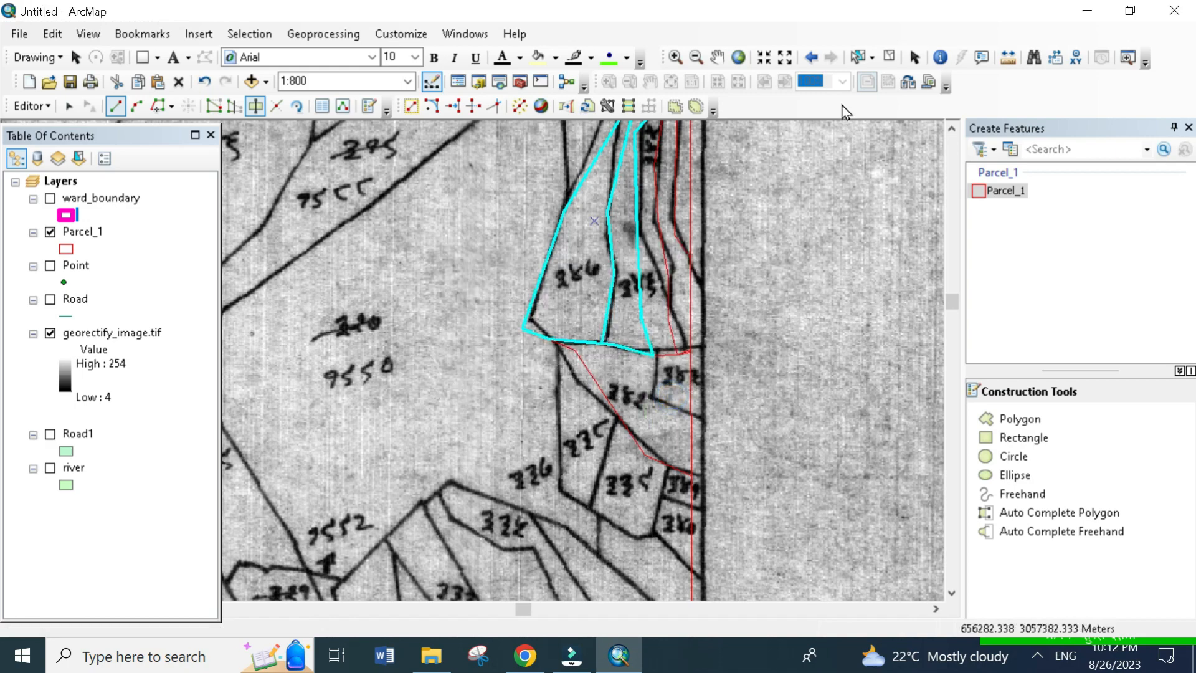
- Select the polygons directly south of the narrow strips and cut off the small east-edge parcel along its scanned western and southern boundaries
click(858, 60)
drag(654, 402, 738, 479)
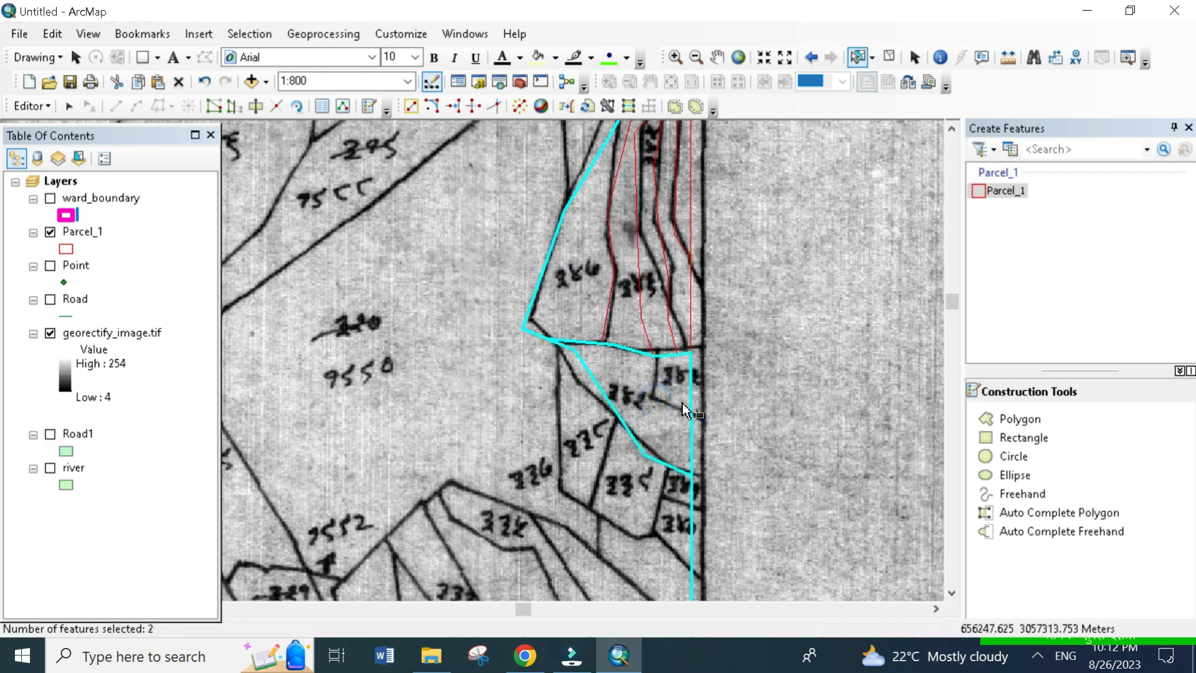
click(256, 107)
click(653, 357)
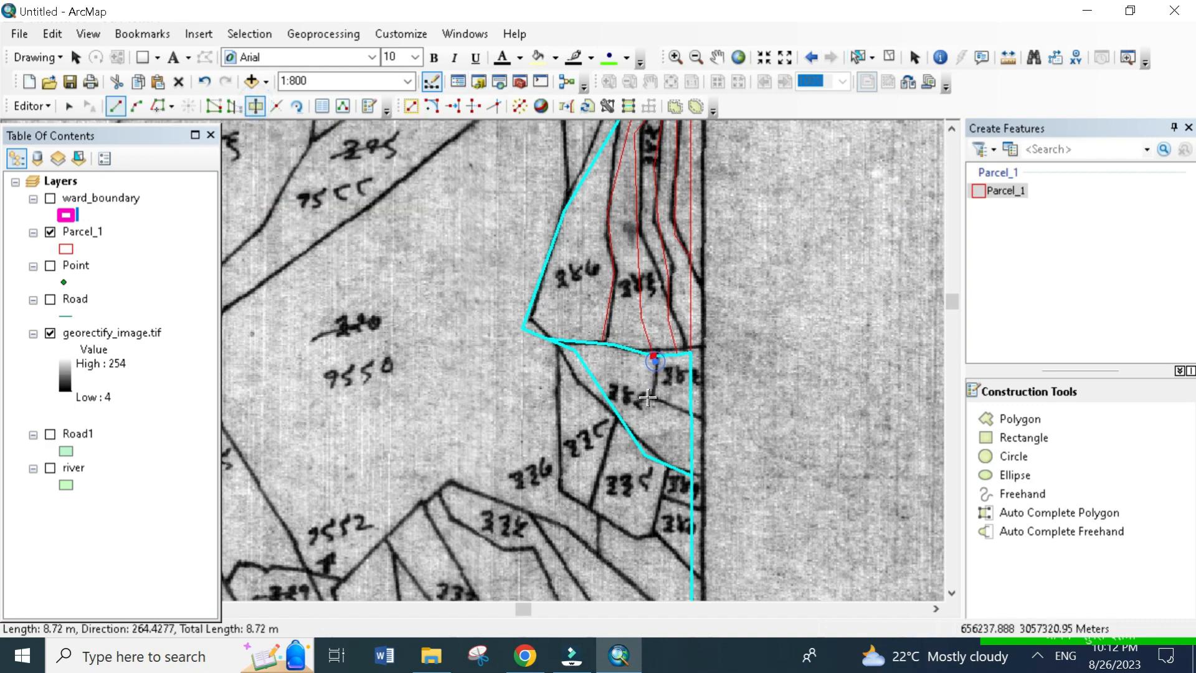
click(646, 410)
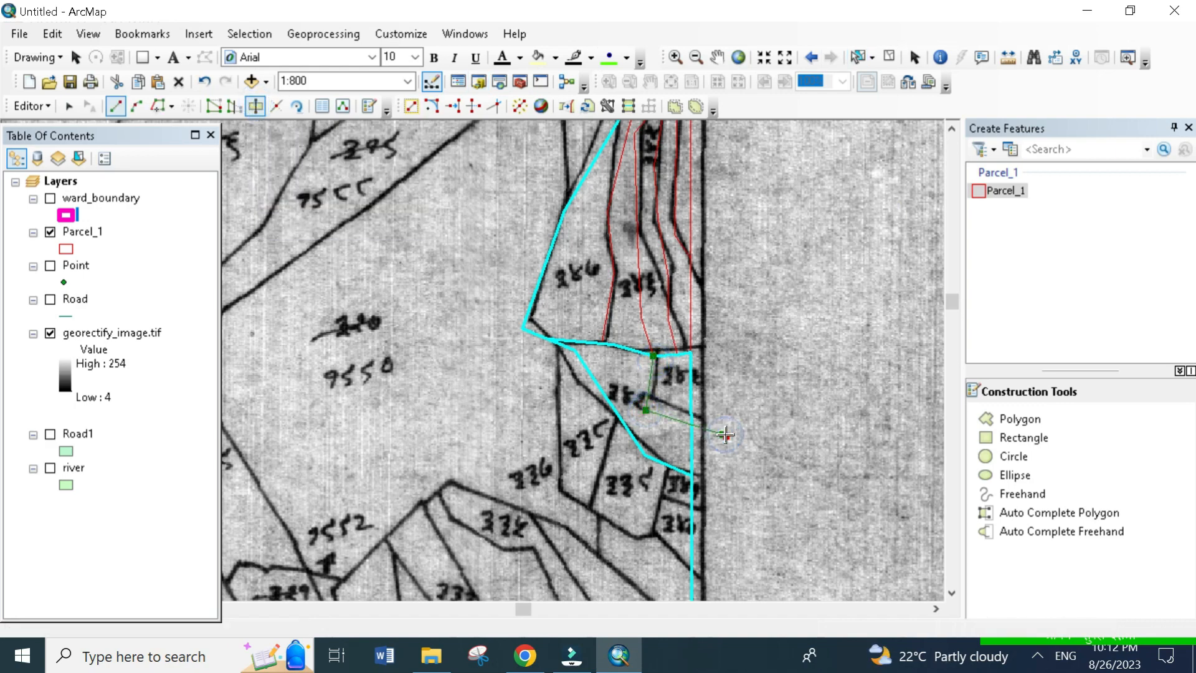
double_click(726, 434)
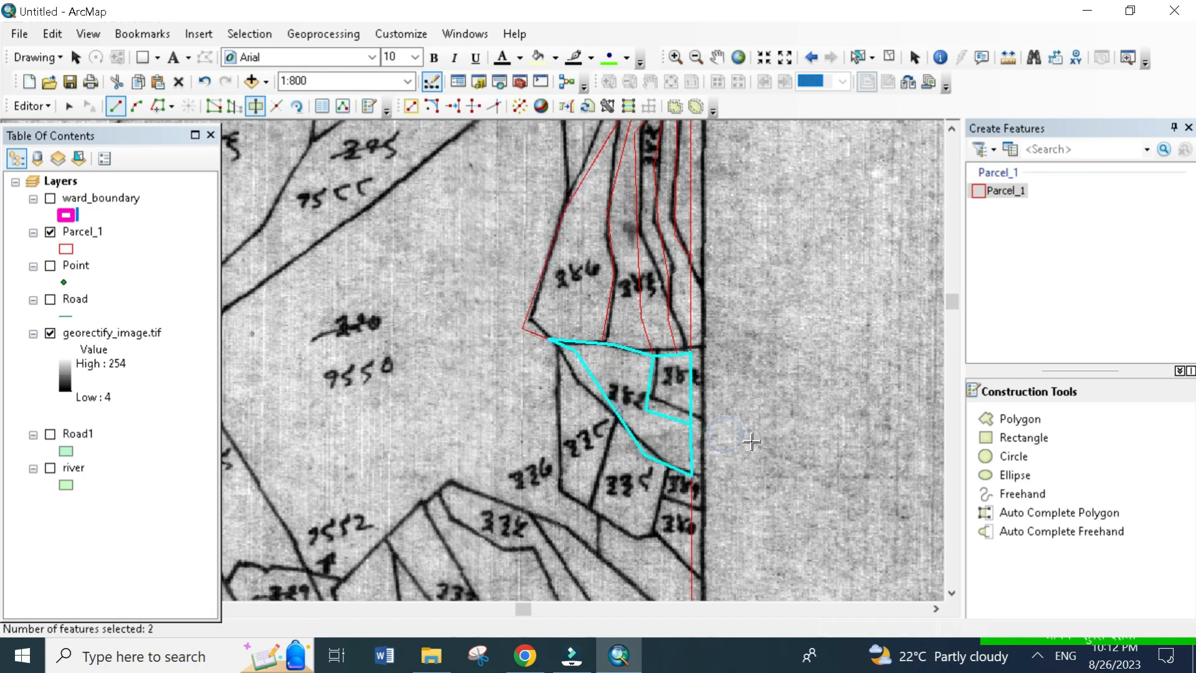
- Draw a new Parcel_1 polygon around the scanned parcel marked 958 near the map's western side, following its corners
scroll(643, 340, up, 3)
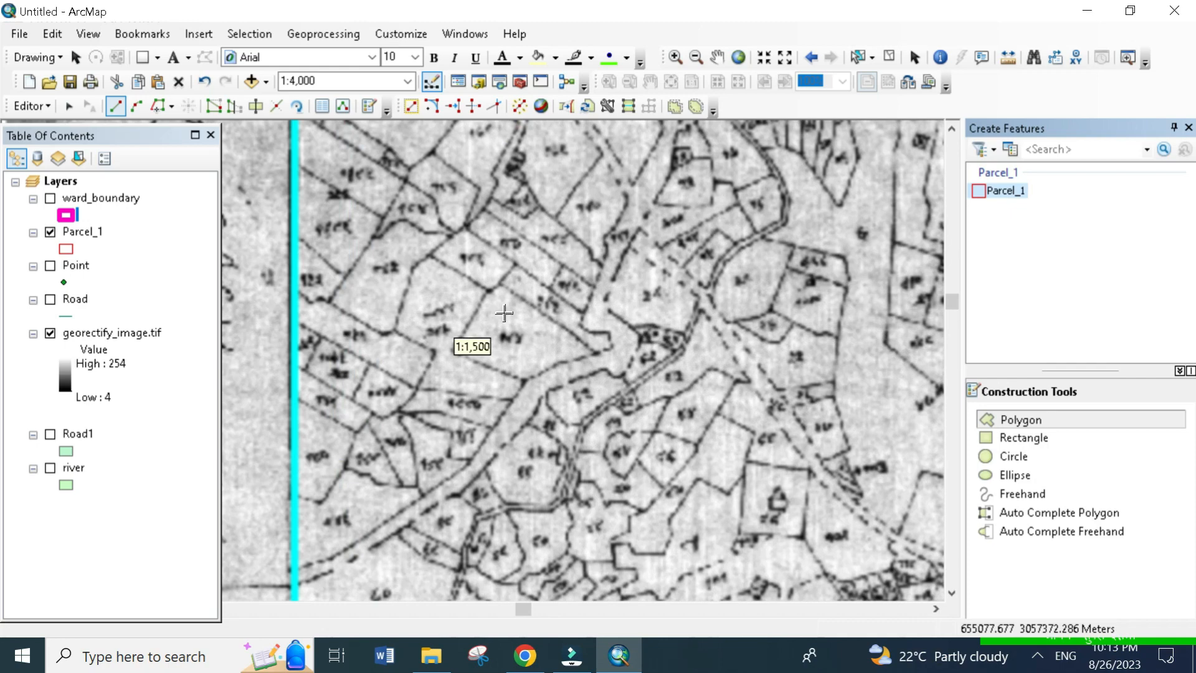
scroll(499, 315, down, 3)
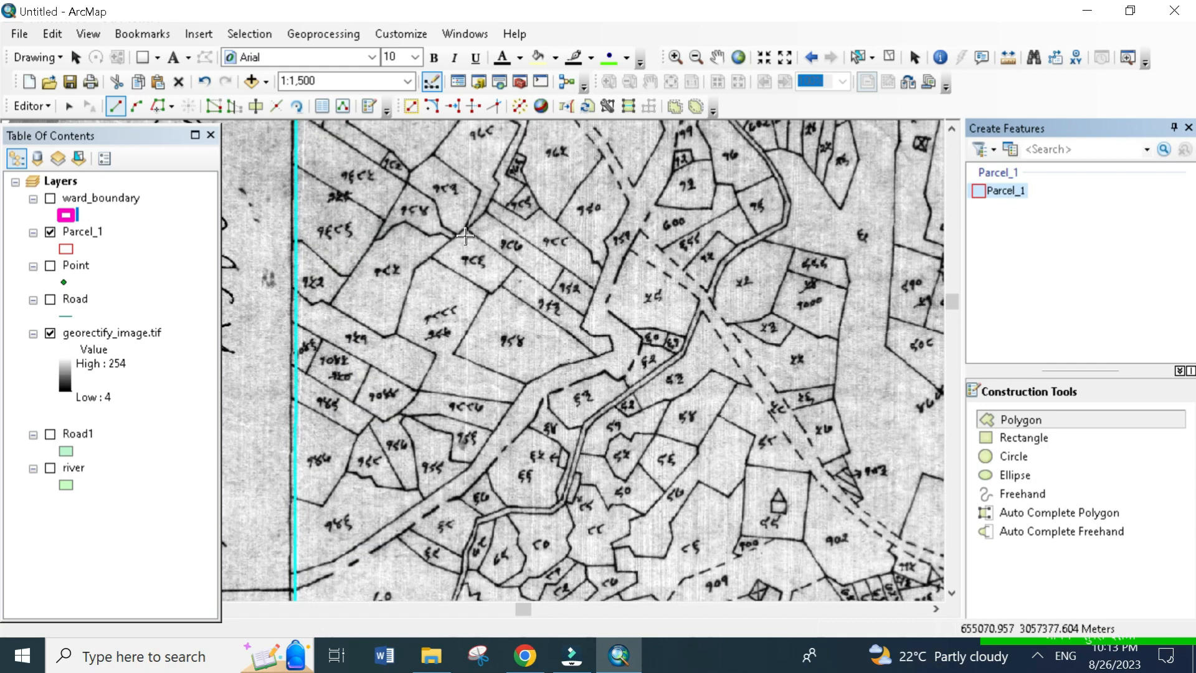
click(503, 286)
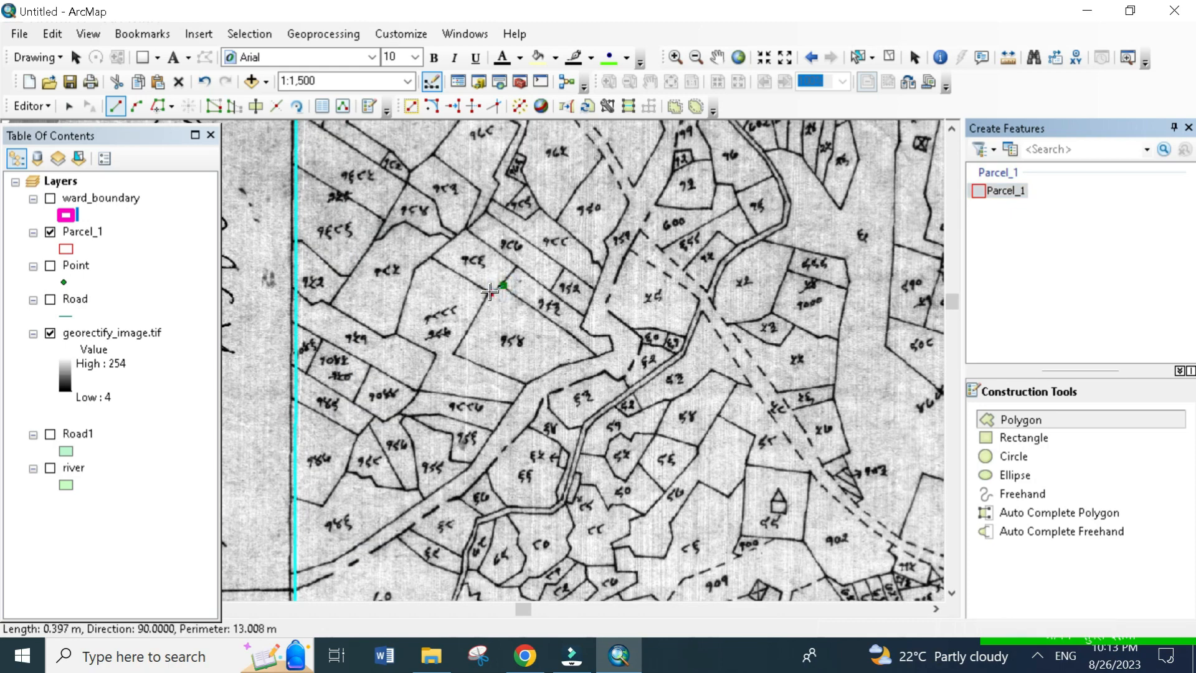
click(490, 292)
click(447, 365)
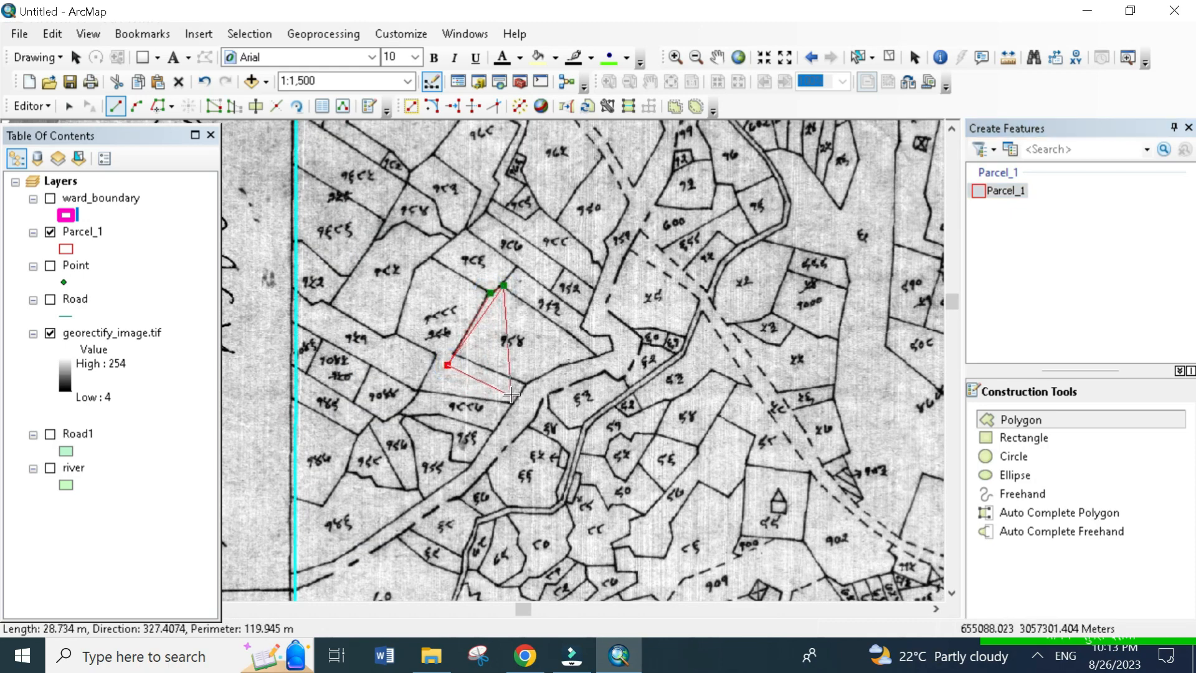
click(525, 387)
click(562, 364)
click(596, 356)
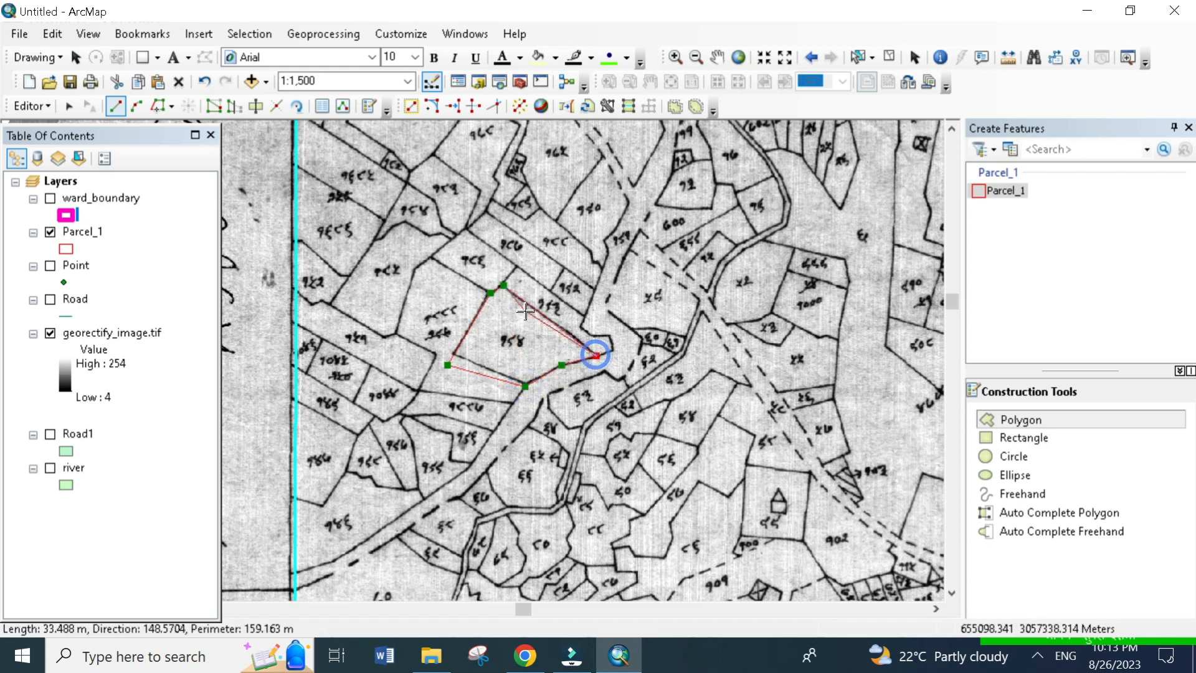
double_click(521, 300)
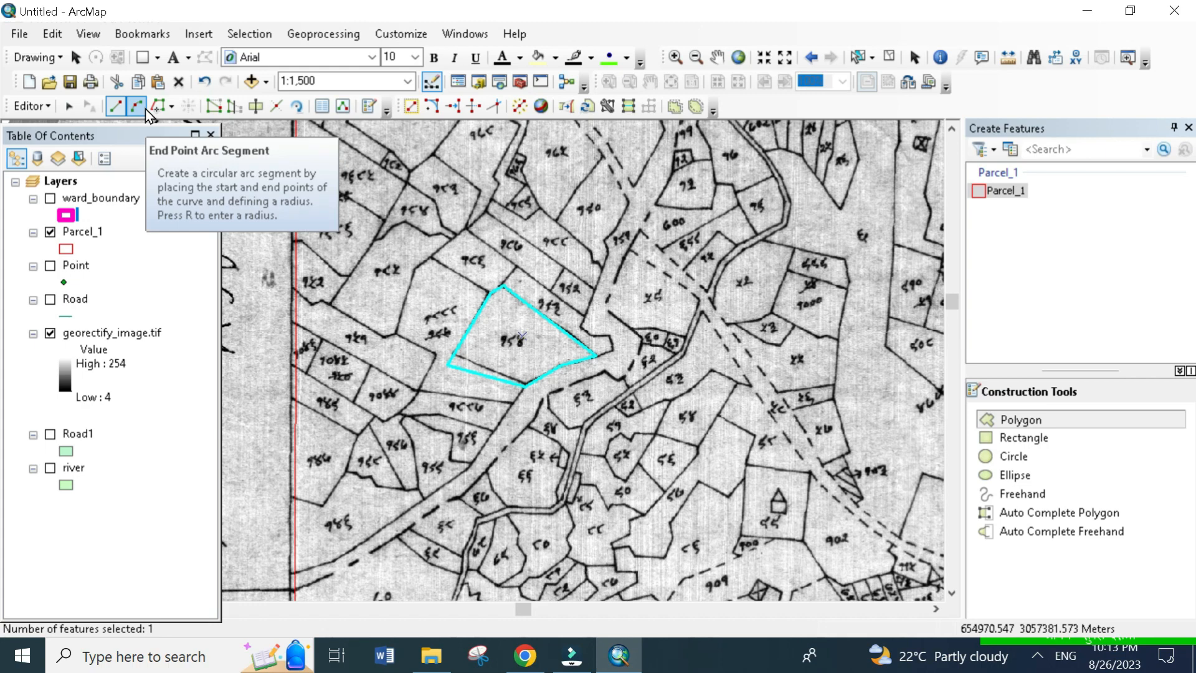
- Edit the new polygon's vertices, moving its southwest and south corners onto the scanned parcel corners
click(209, 111)
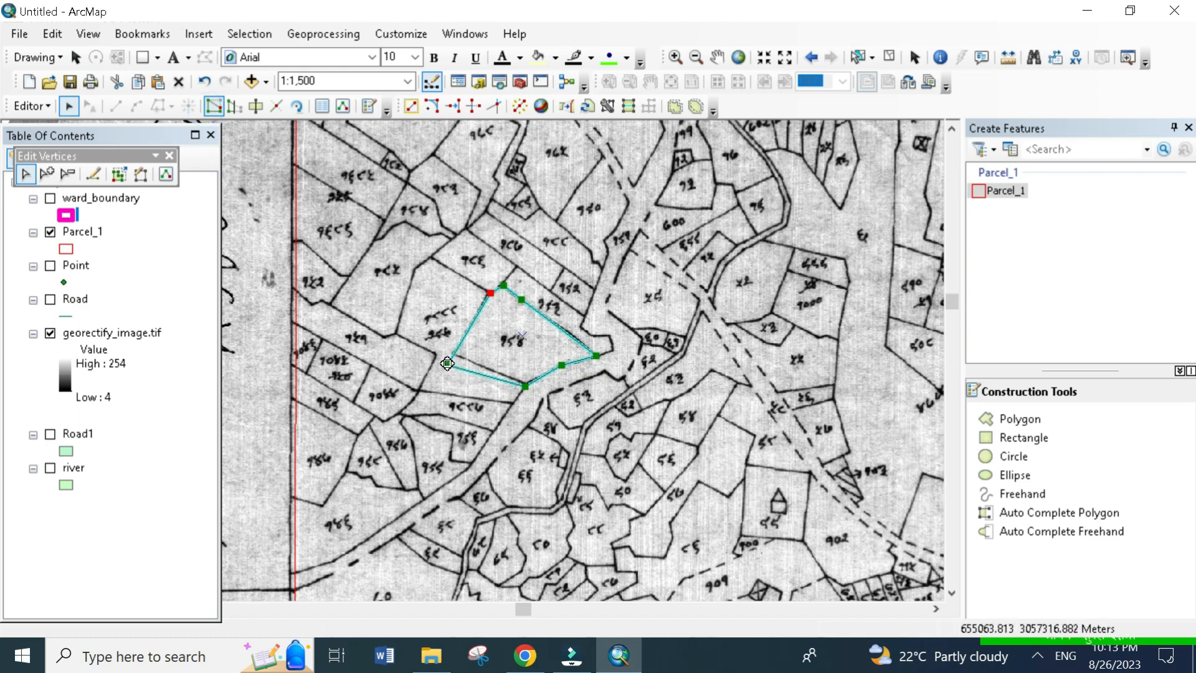
scroll(430, 352, up, 1)
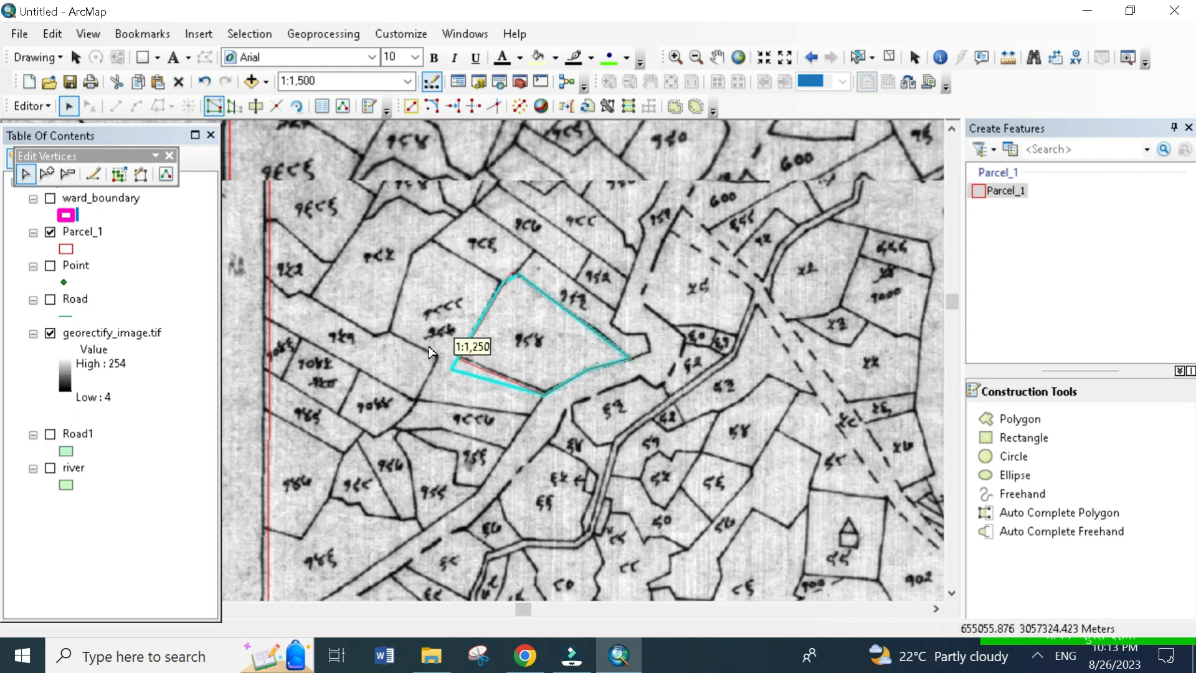
scroll(430, 352, up, 5)
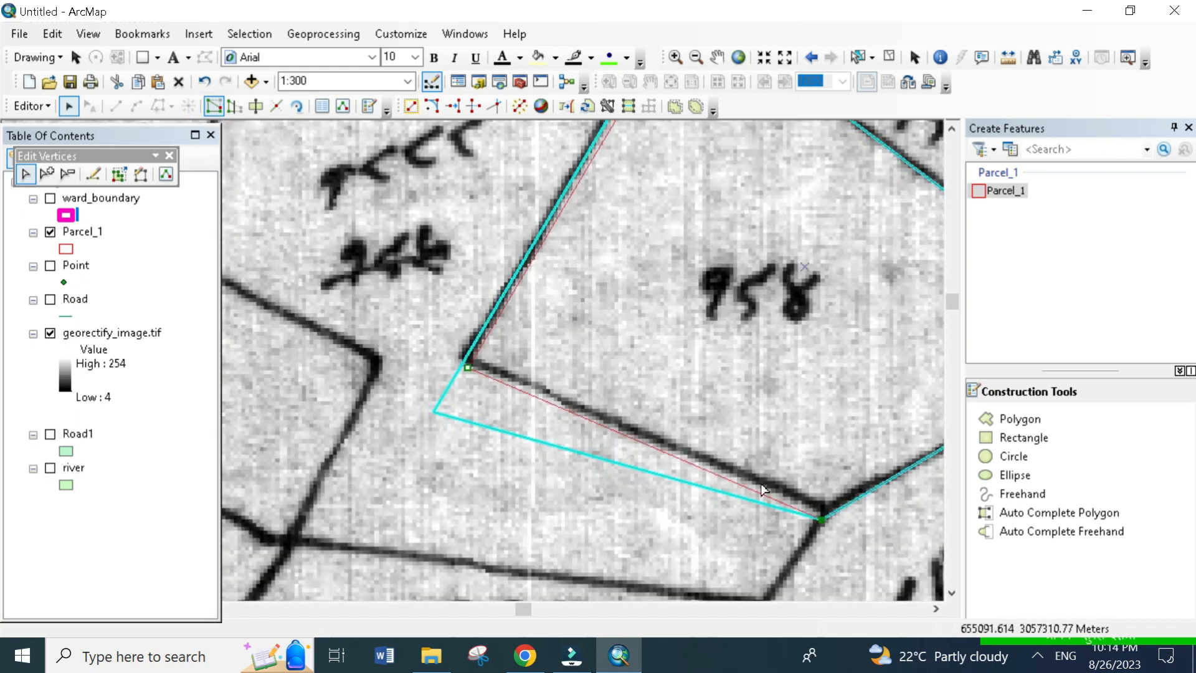
drag(823, 522, 818, 508)
click(460, 363)
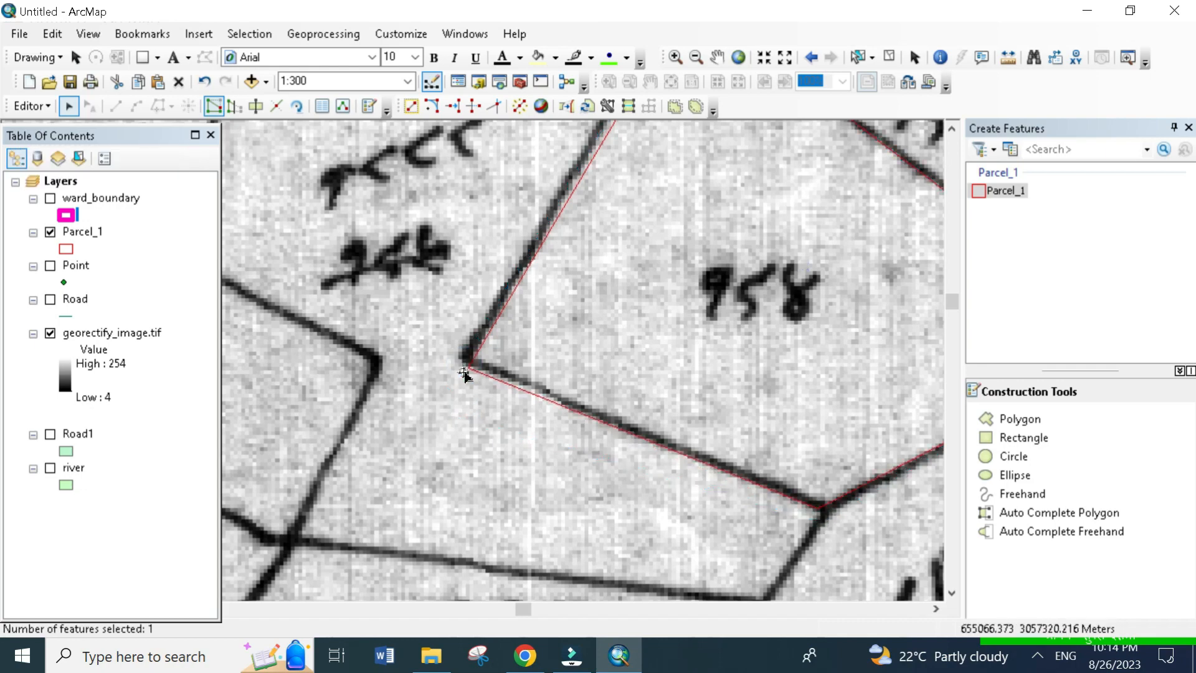
scroll(648, 313, down, 2)
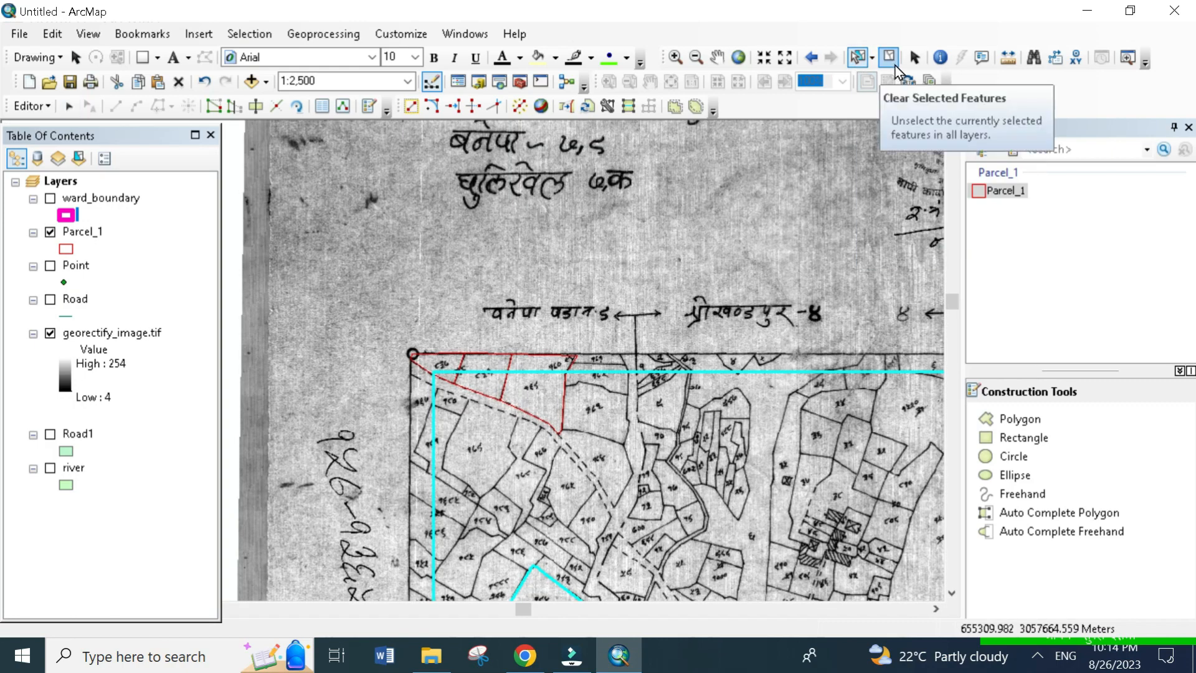
- Clear the selection, select the second parcel from the frame's northwest corner, and activate the Reshape Feature tool
click(891, 59)
click(495, 361)
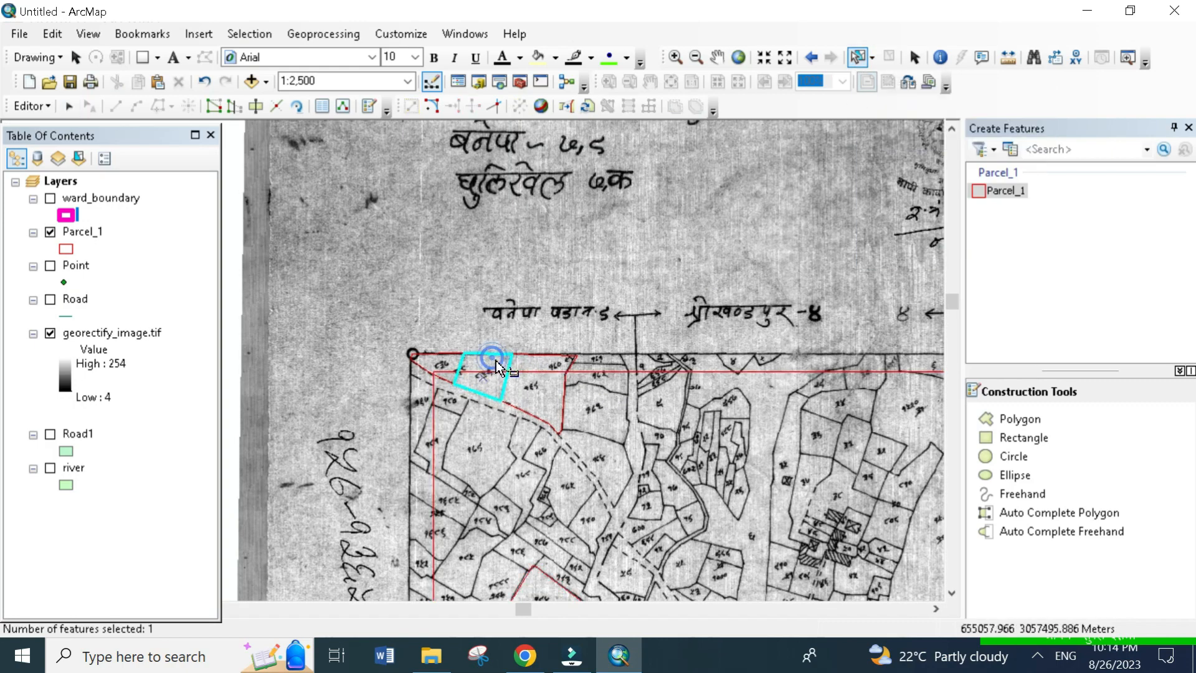
scroll(473, 347, up, 5)
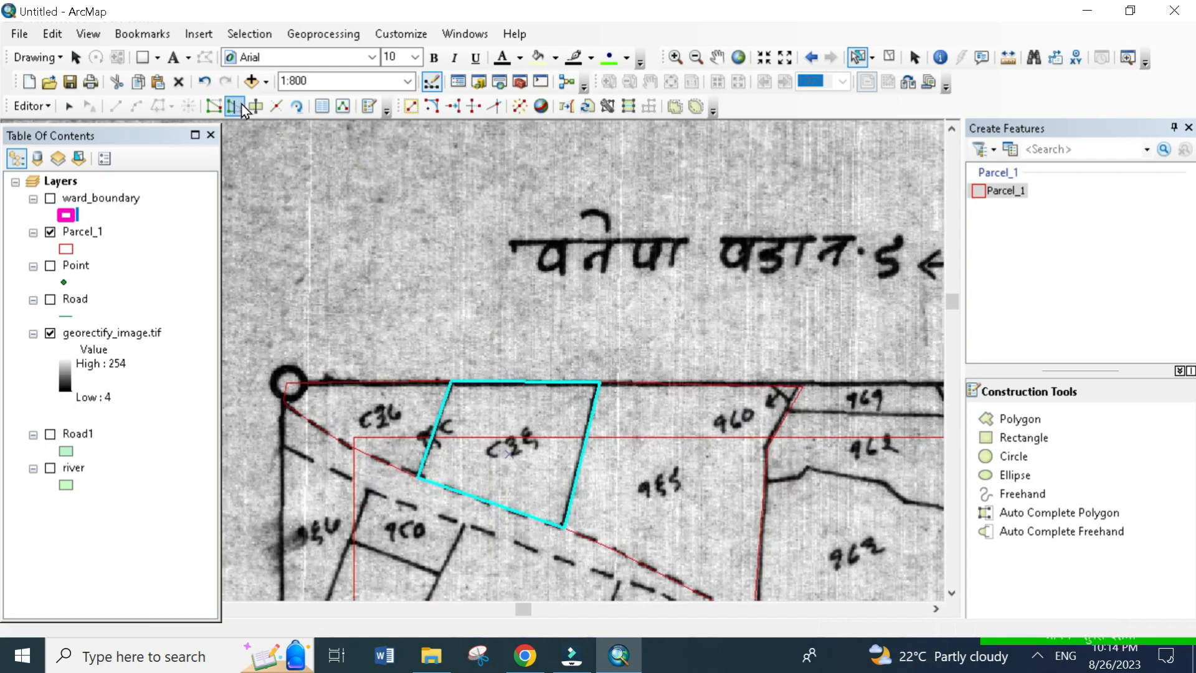
click(241, 106)
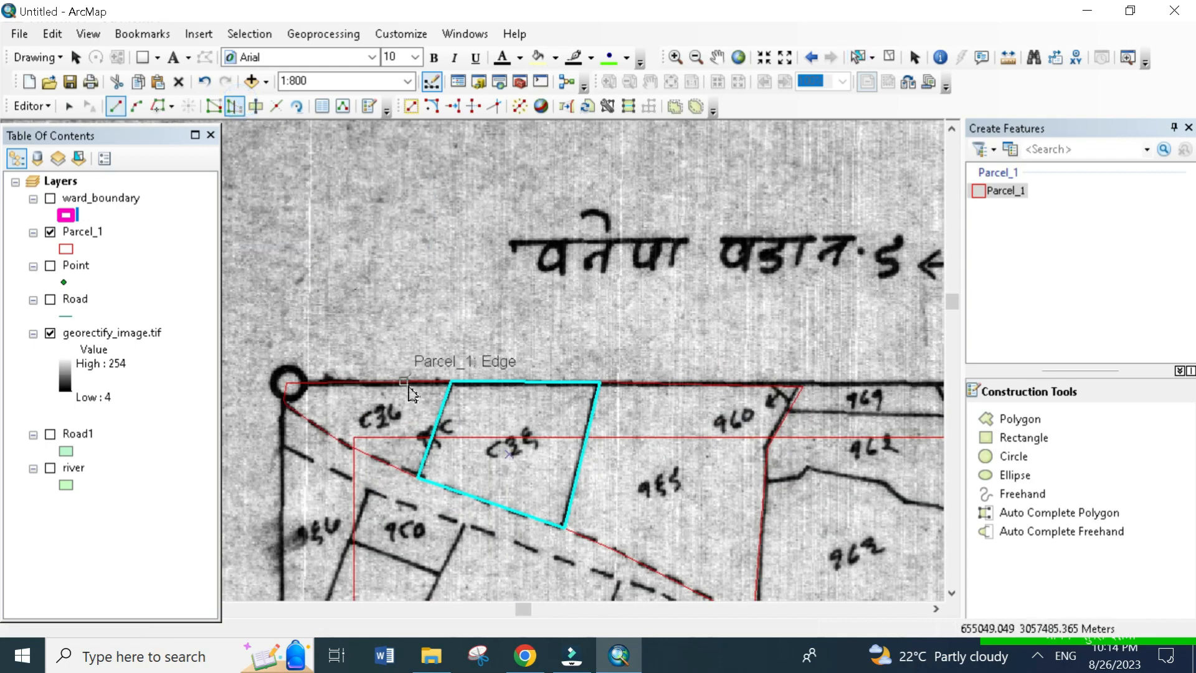
click(452, 385)
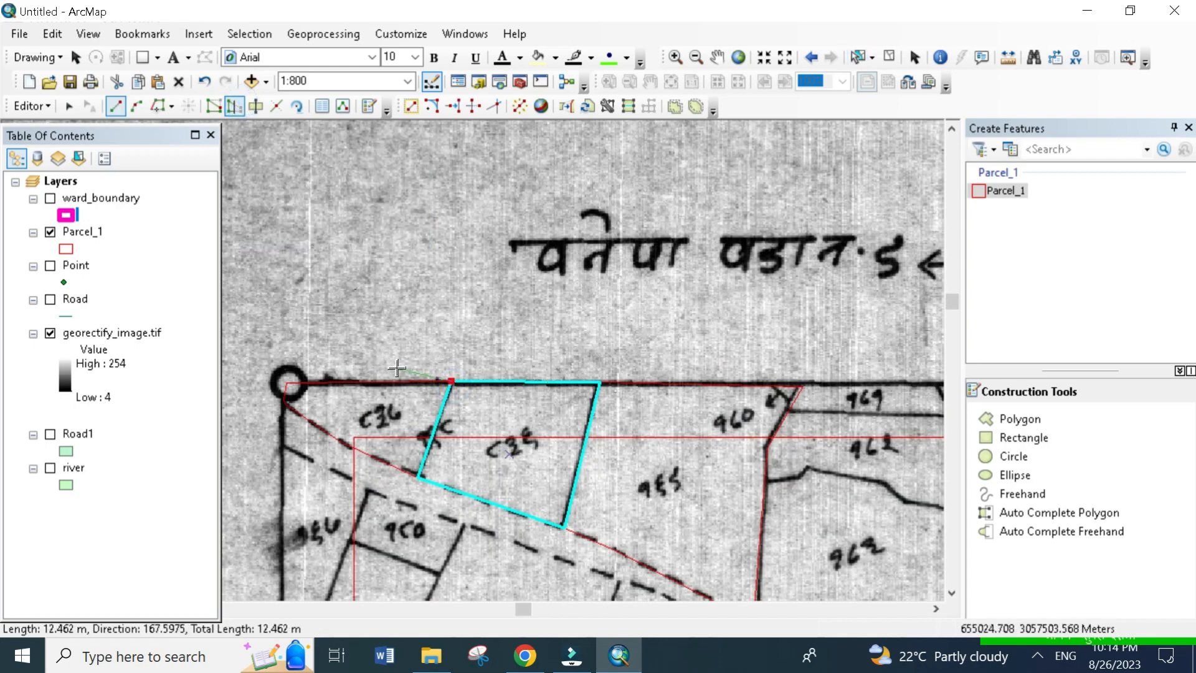
click(397, 369)
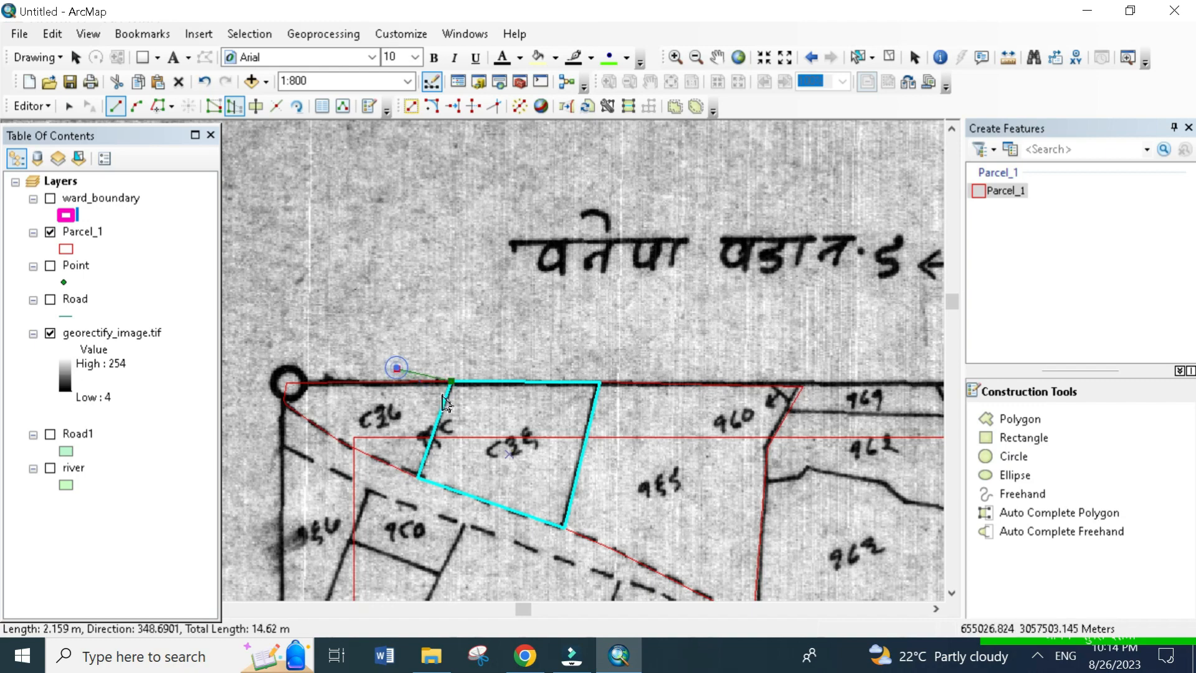
click(461, 294)
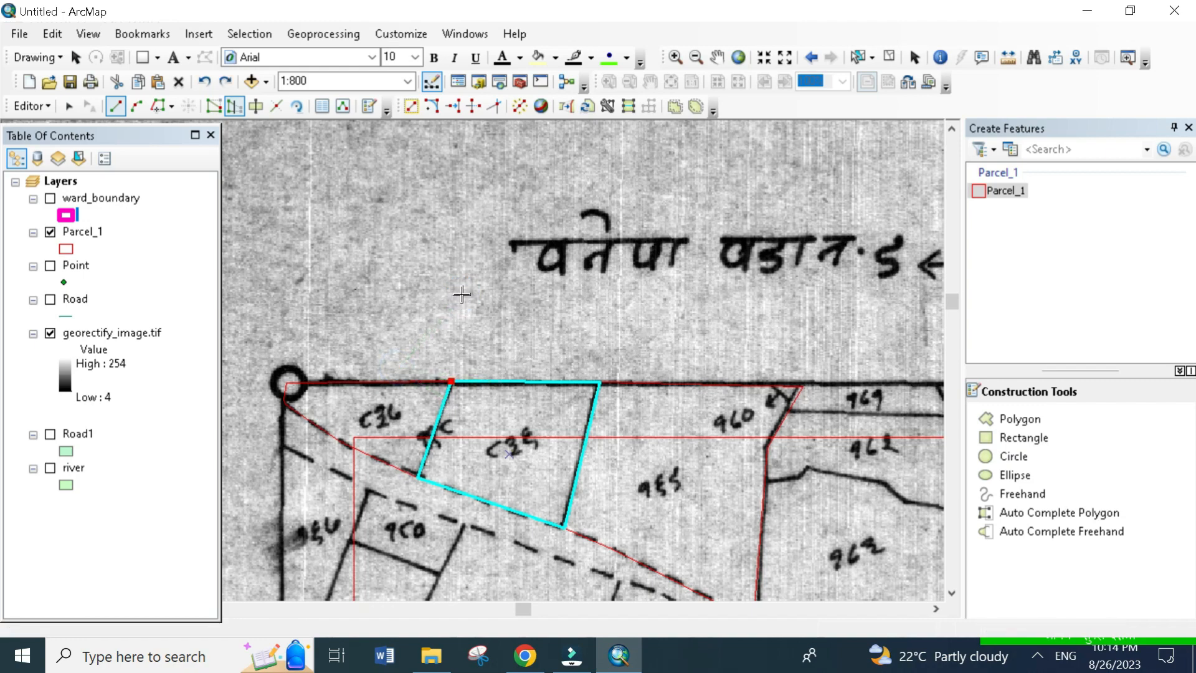
key(ctrl+z)
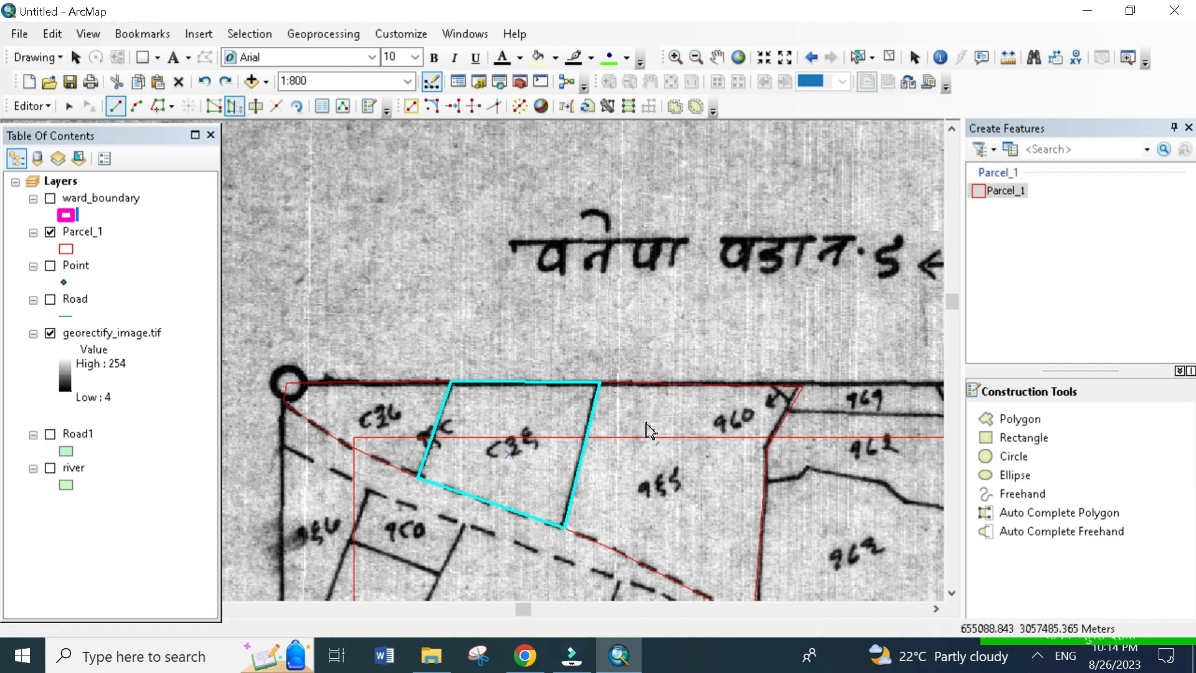
- Reshape the selected parcel's north edge into a peak outside the frame, from its northeast corner to its northwest corner
click(598, 389)
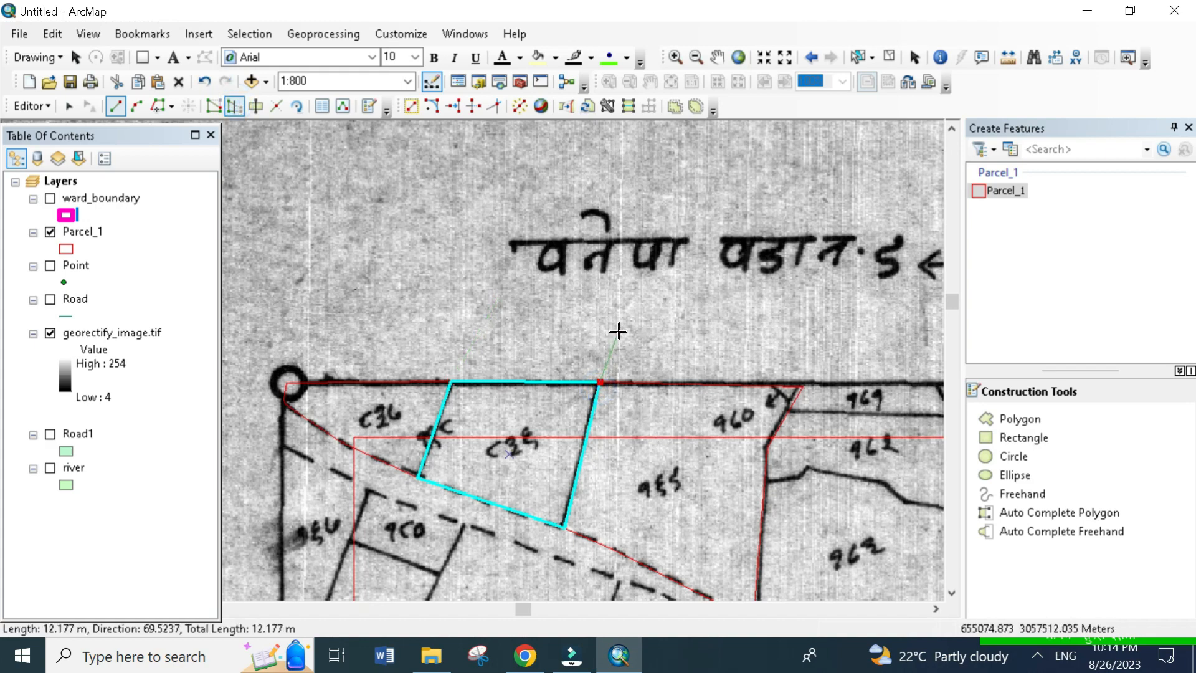
click(477, 336)
double_click(450, 394)
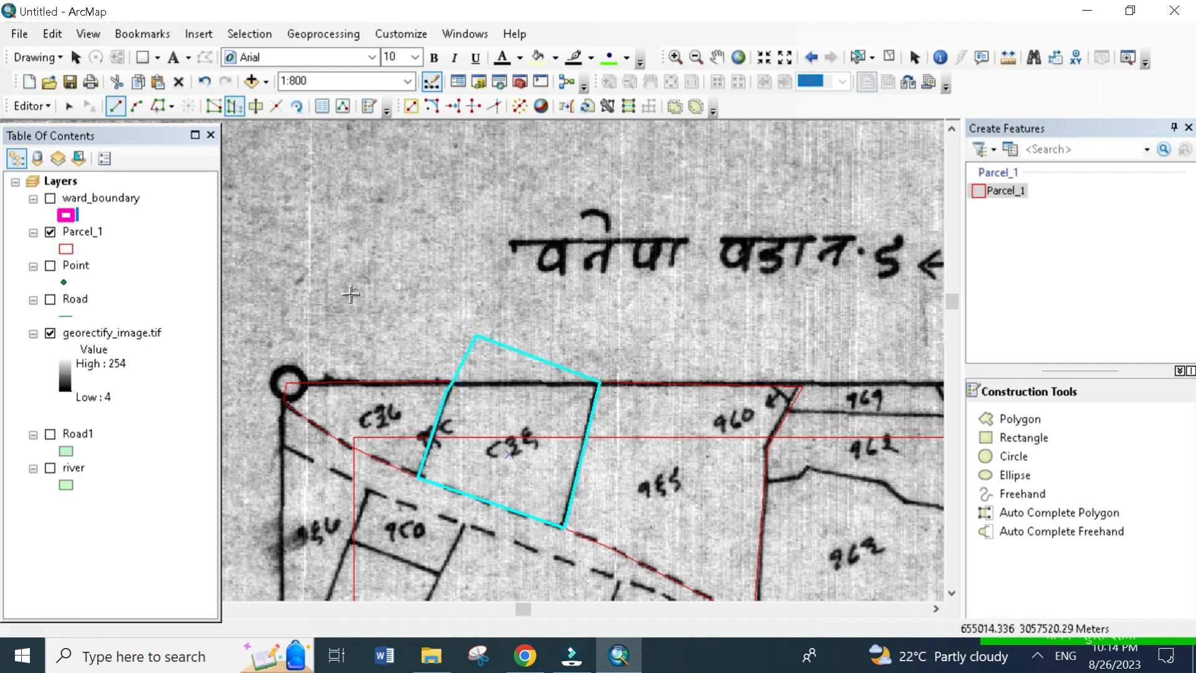
click(232, 111)
drag(664, 315, 649, 181)
drag(558, 465, 523, 169)
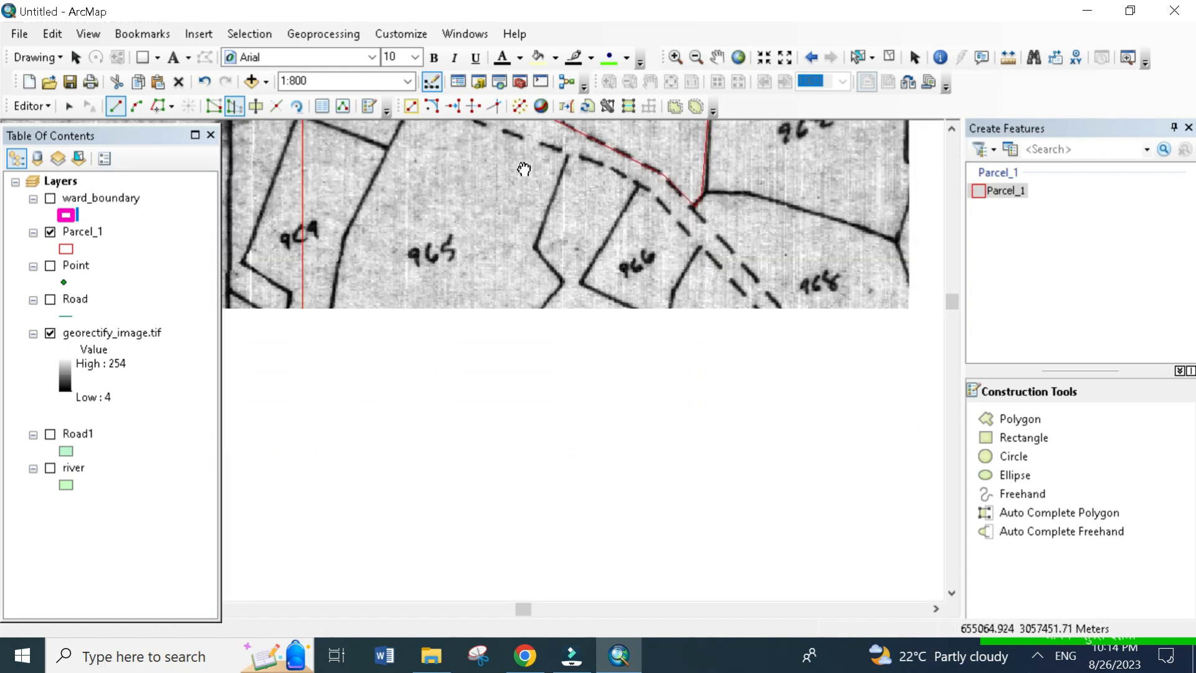
drag(525, 306, 649, 259)
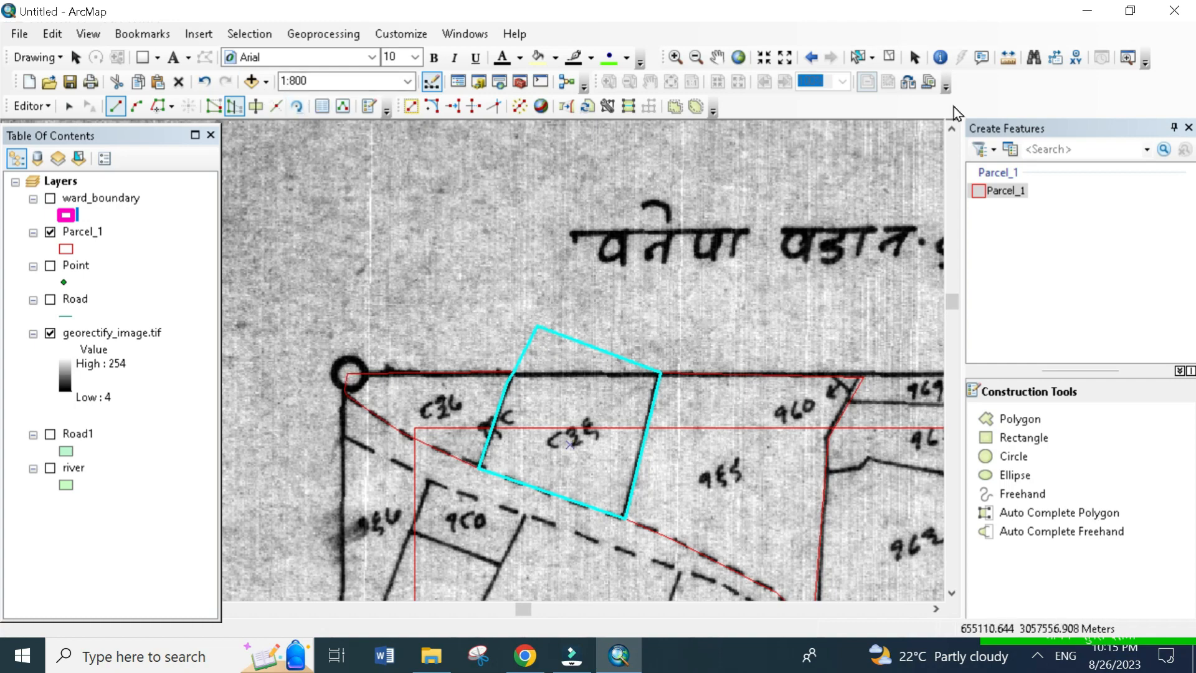
- Reselect the peaked parcel and reshape it from its peak out past the frame's northwest corner and back to its southwest corner
click(865, 58)
drag(475, 313, 608, 407)
drag(543, 325, 544, 338)
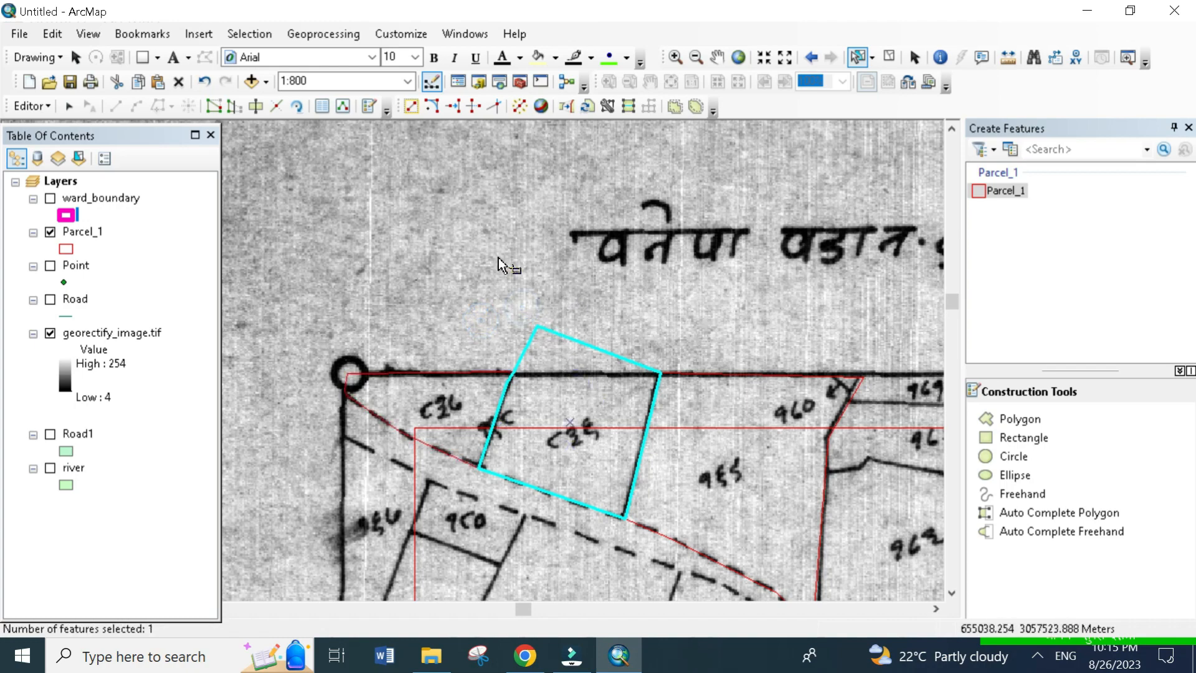
click(235, 106)
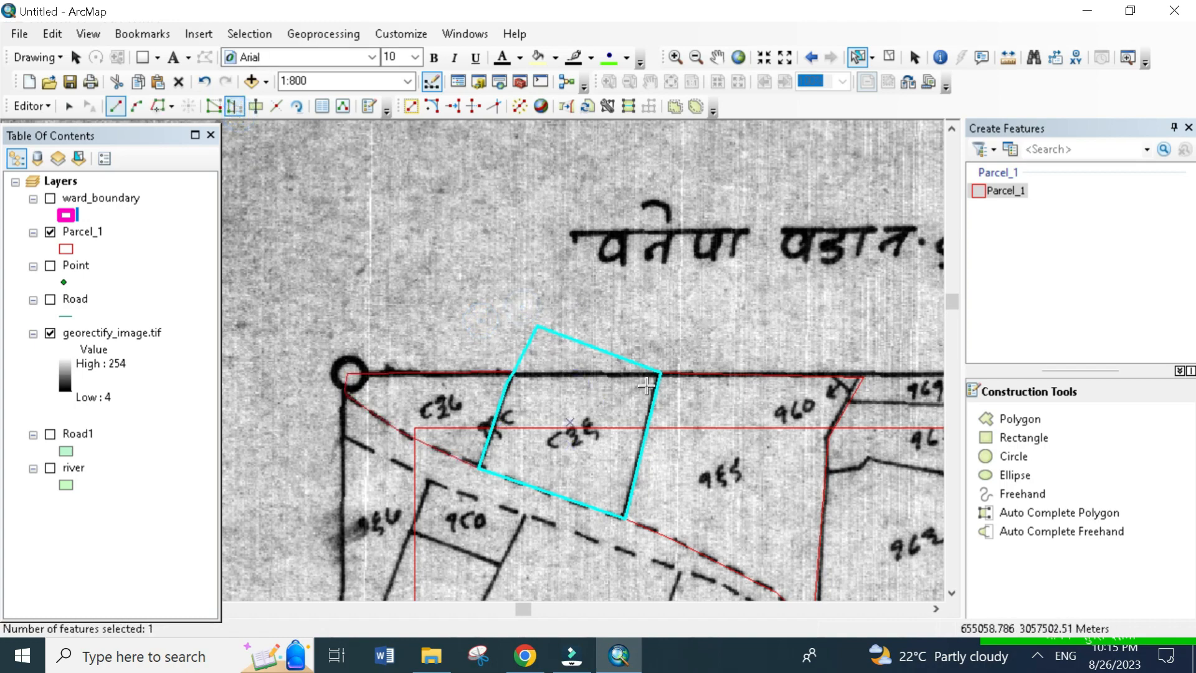
click(537, 325)
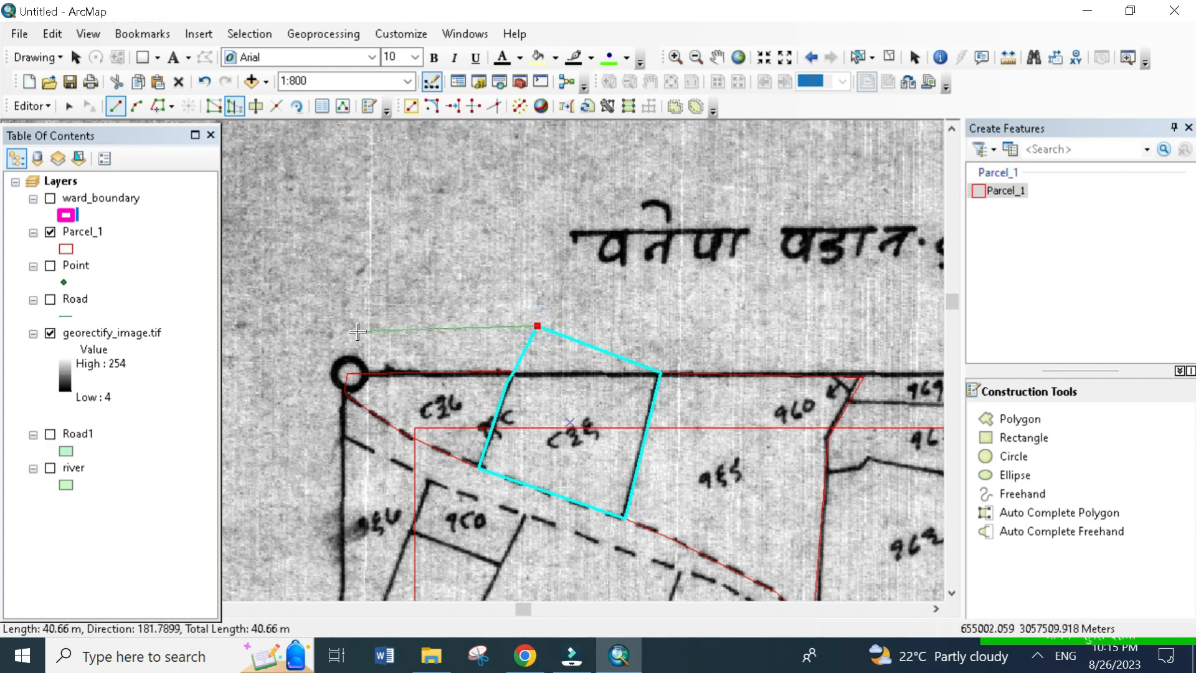
click(294, 200)
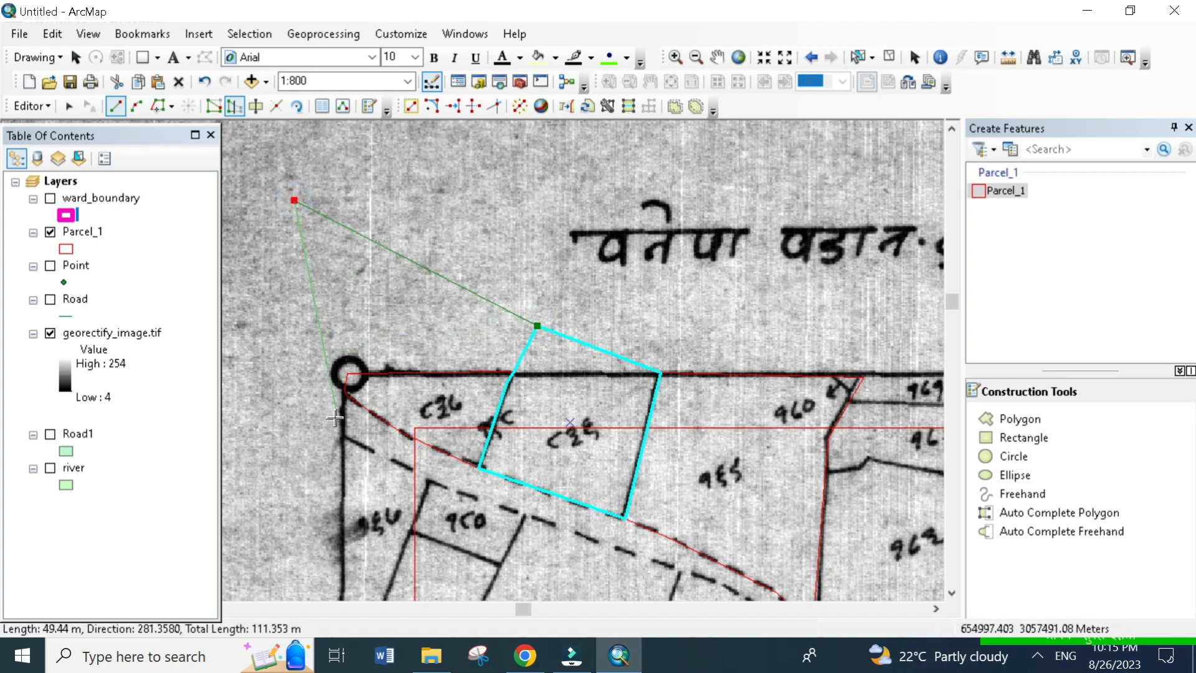
click(347, 396)
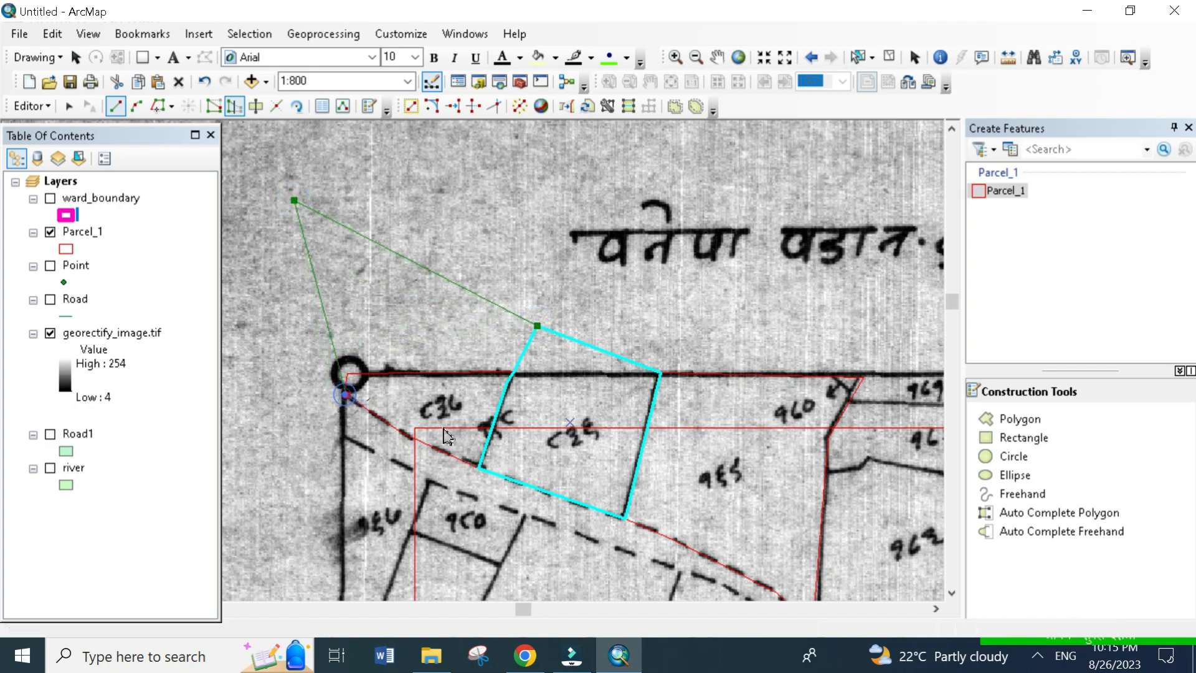
double_click(477, 467)
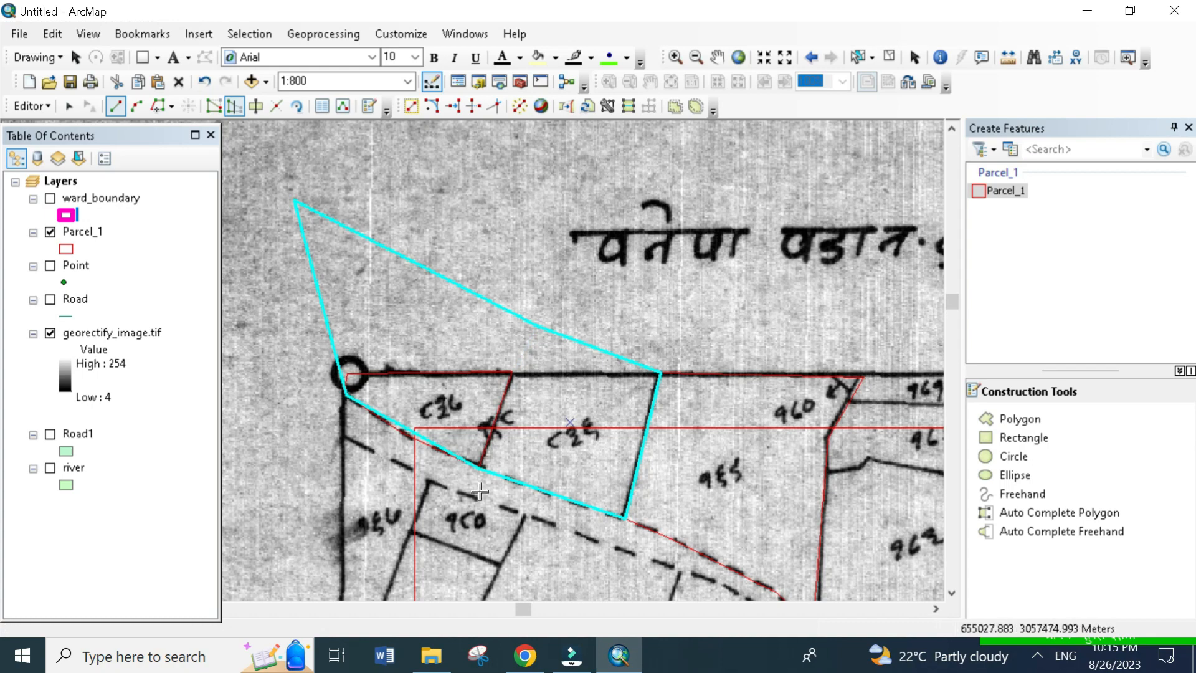
- Cut the reshaped polygon with a diagonal line across its northwestern spike, just above the frame's corner circle
click(261, 114)
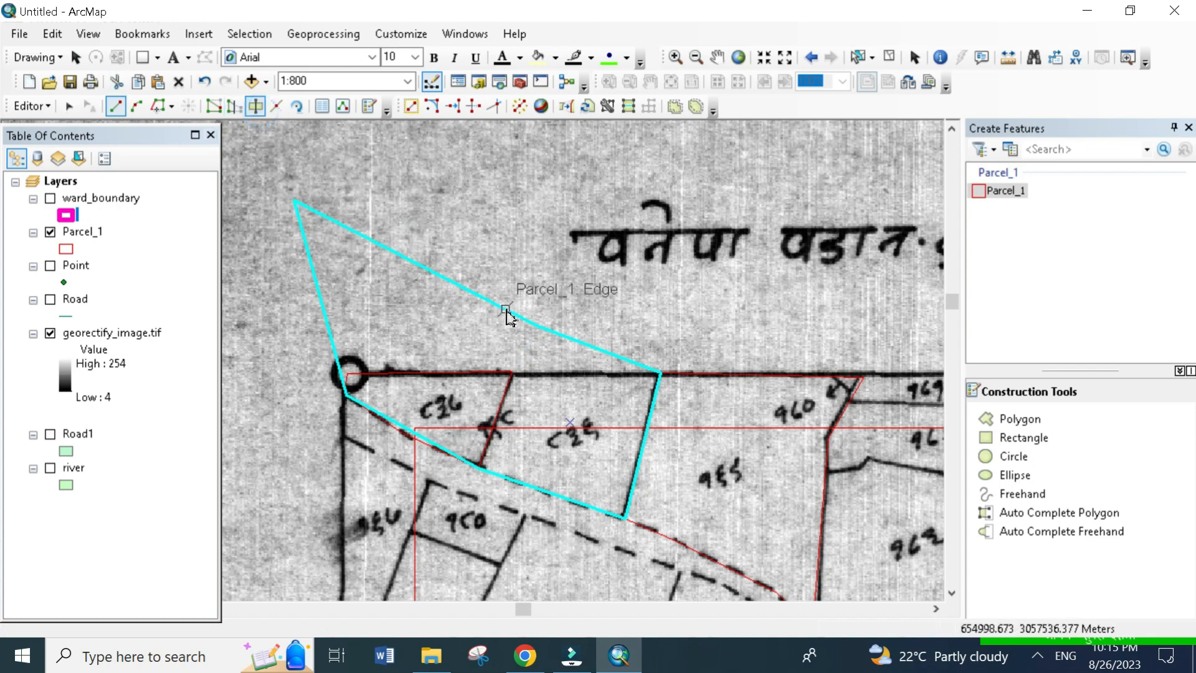
click(523, 247)
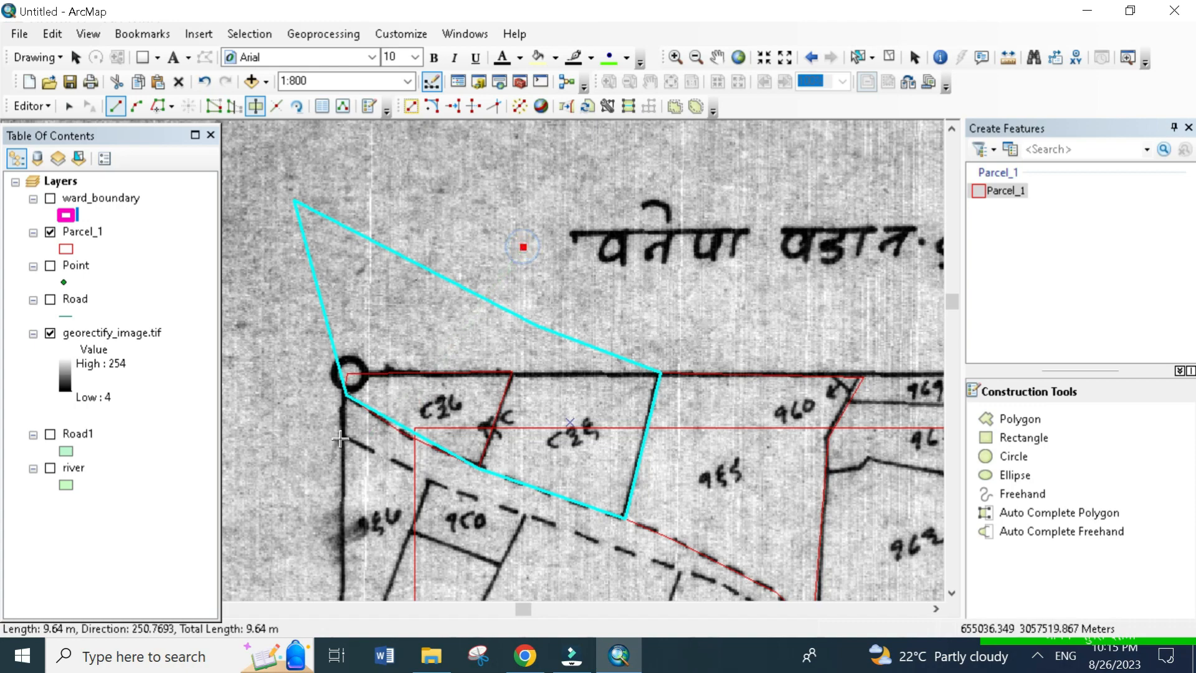
double_click(304, 359)
- Cut the polygon from above its sloping north edge down to the original northwest parcel corner and east along the frame line
click(581, 271)
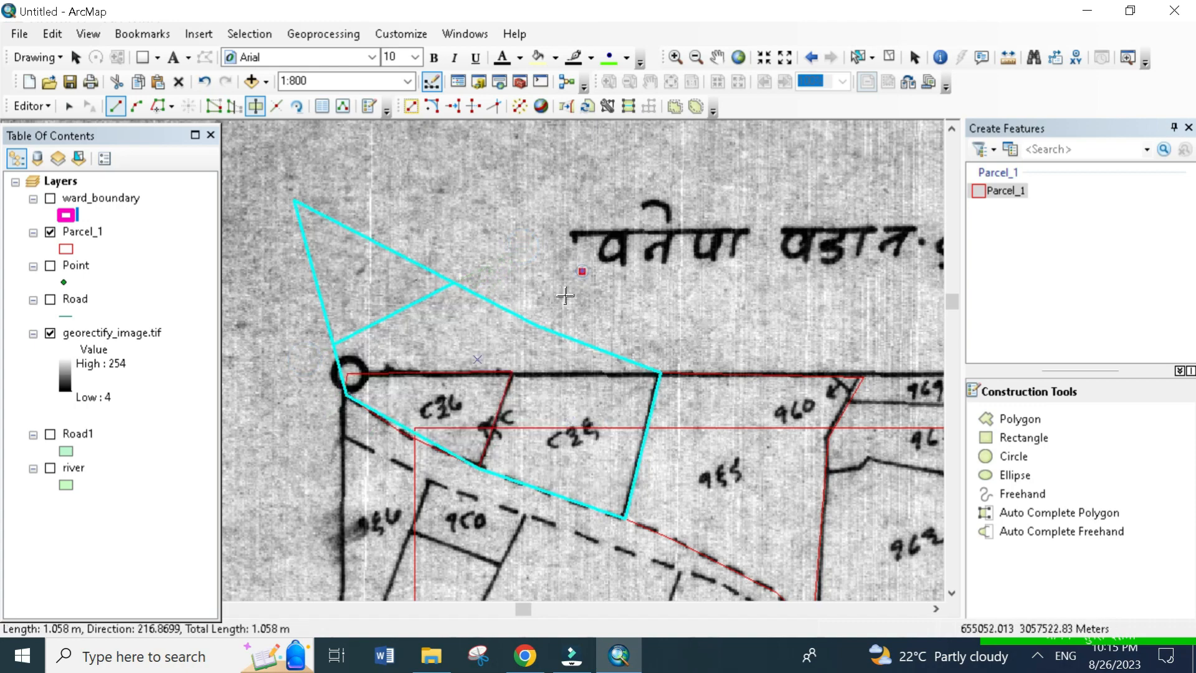
click(512, 372)
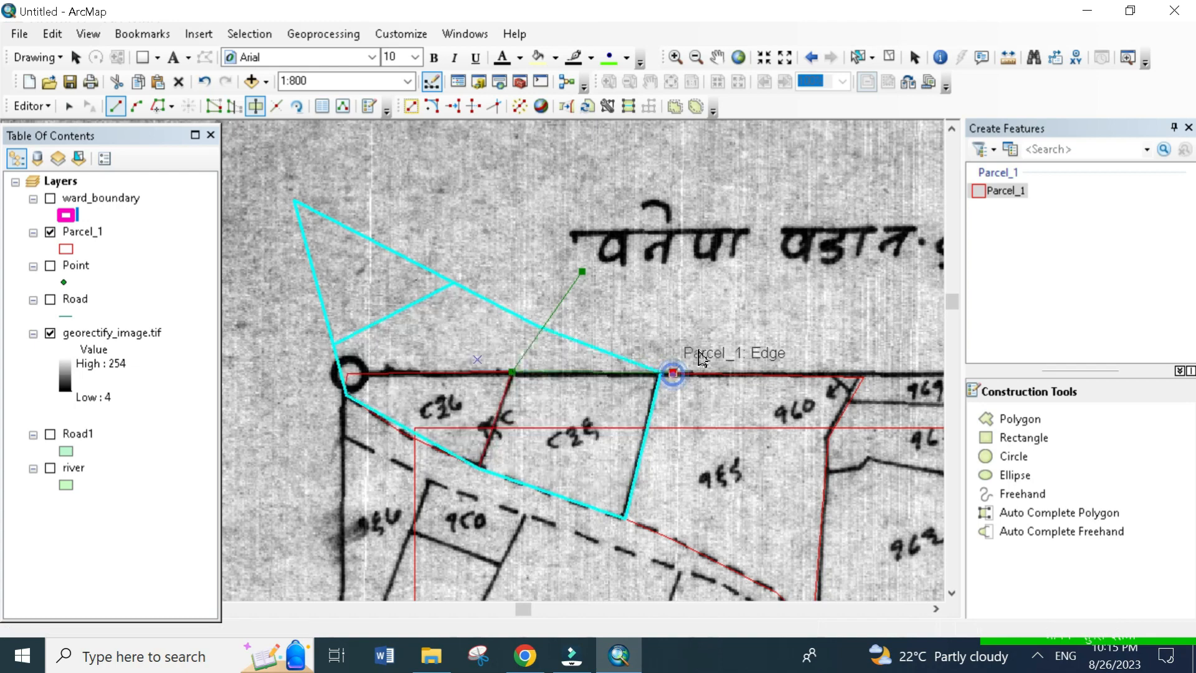
double_click(667, 373)
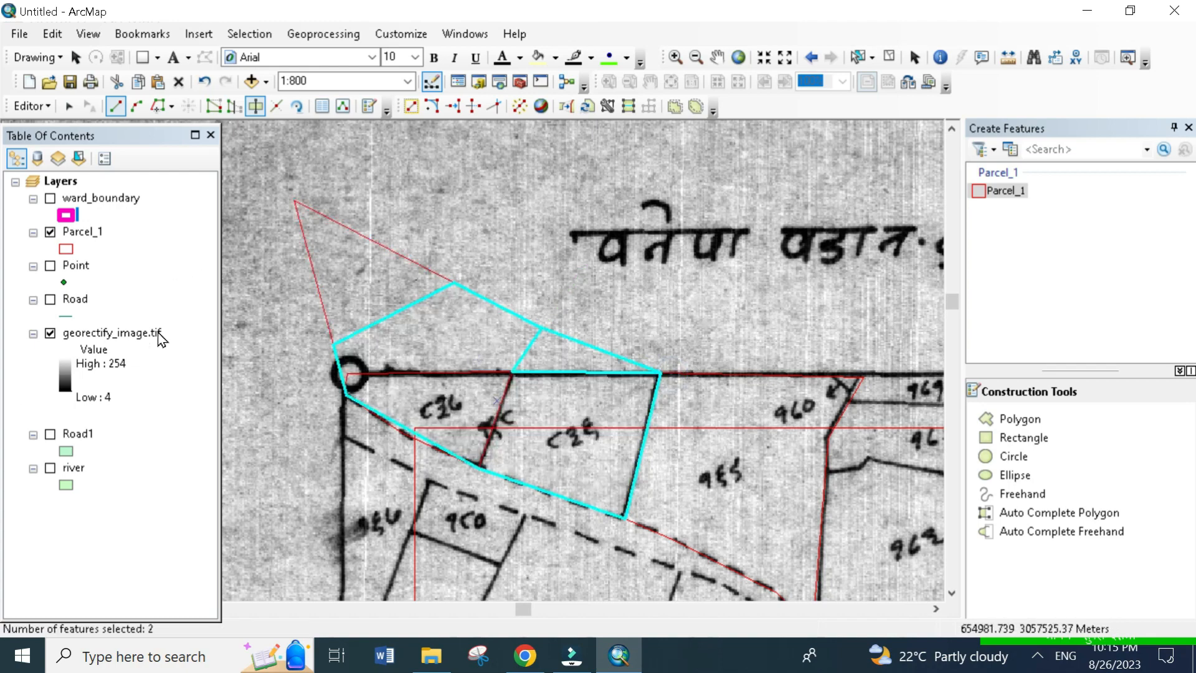